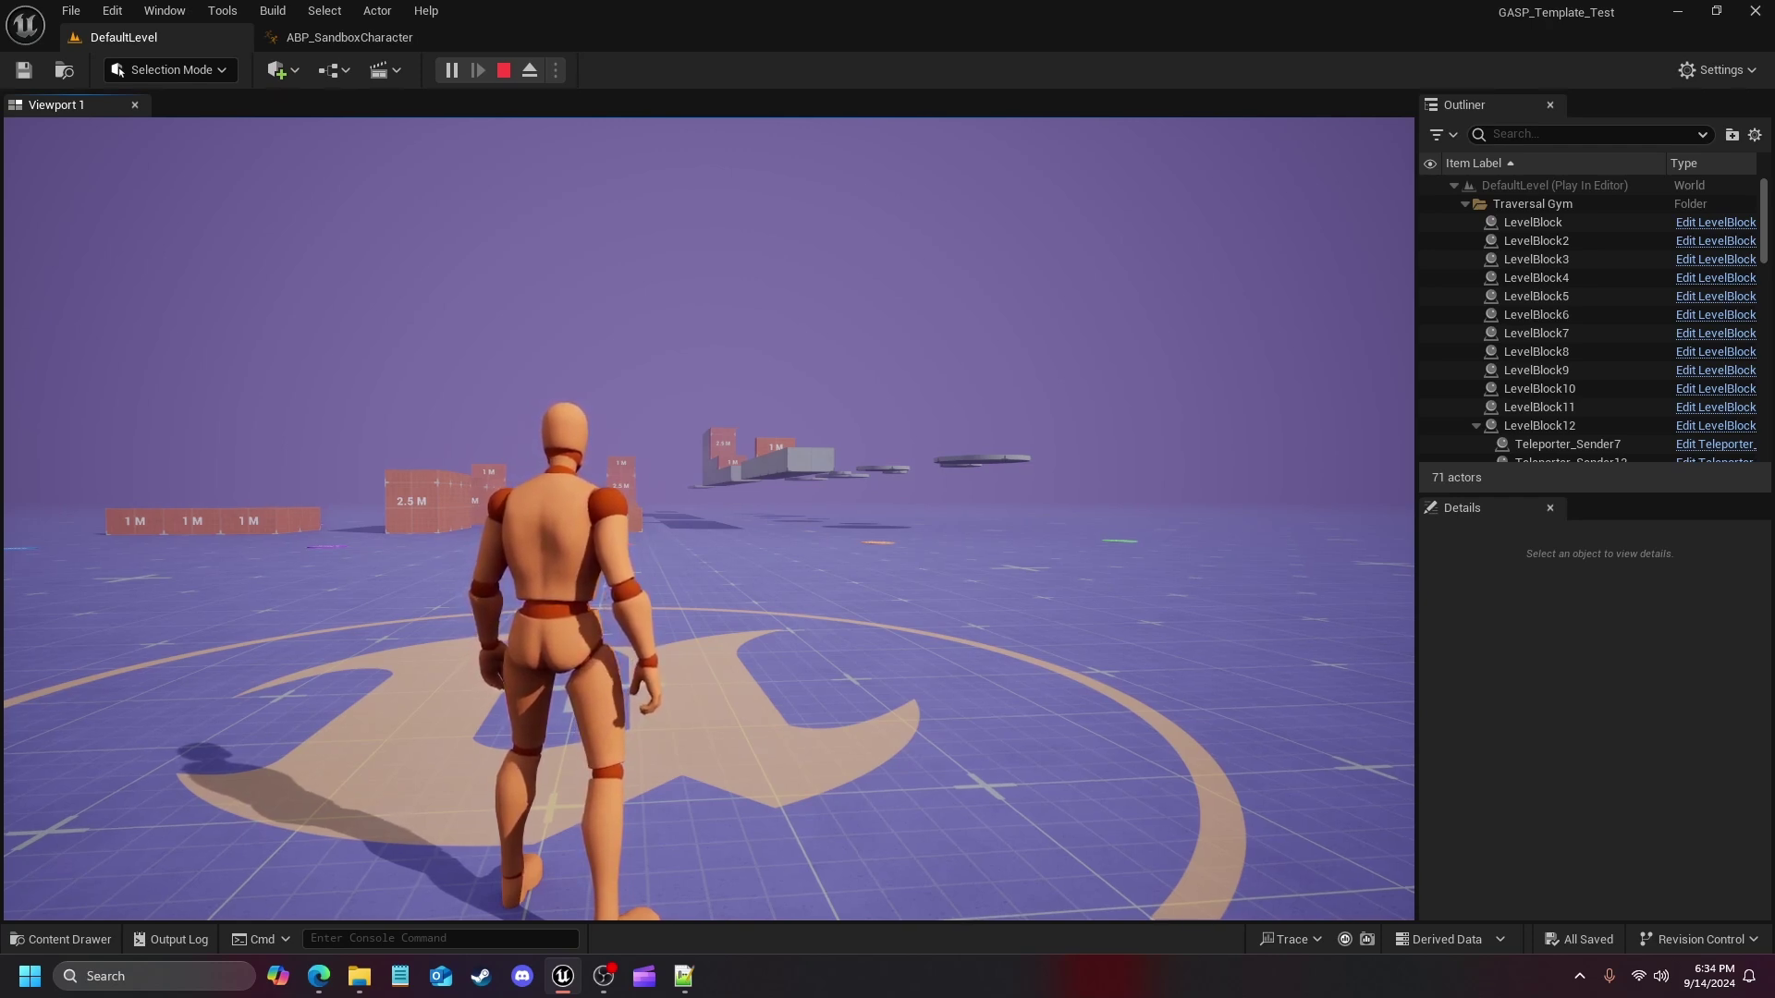
Test the character in play mode by walking it forward and crouching, and end the play session
{"action": "key", "text": "w"}
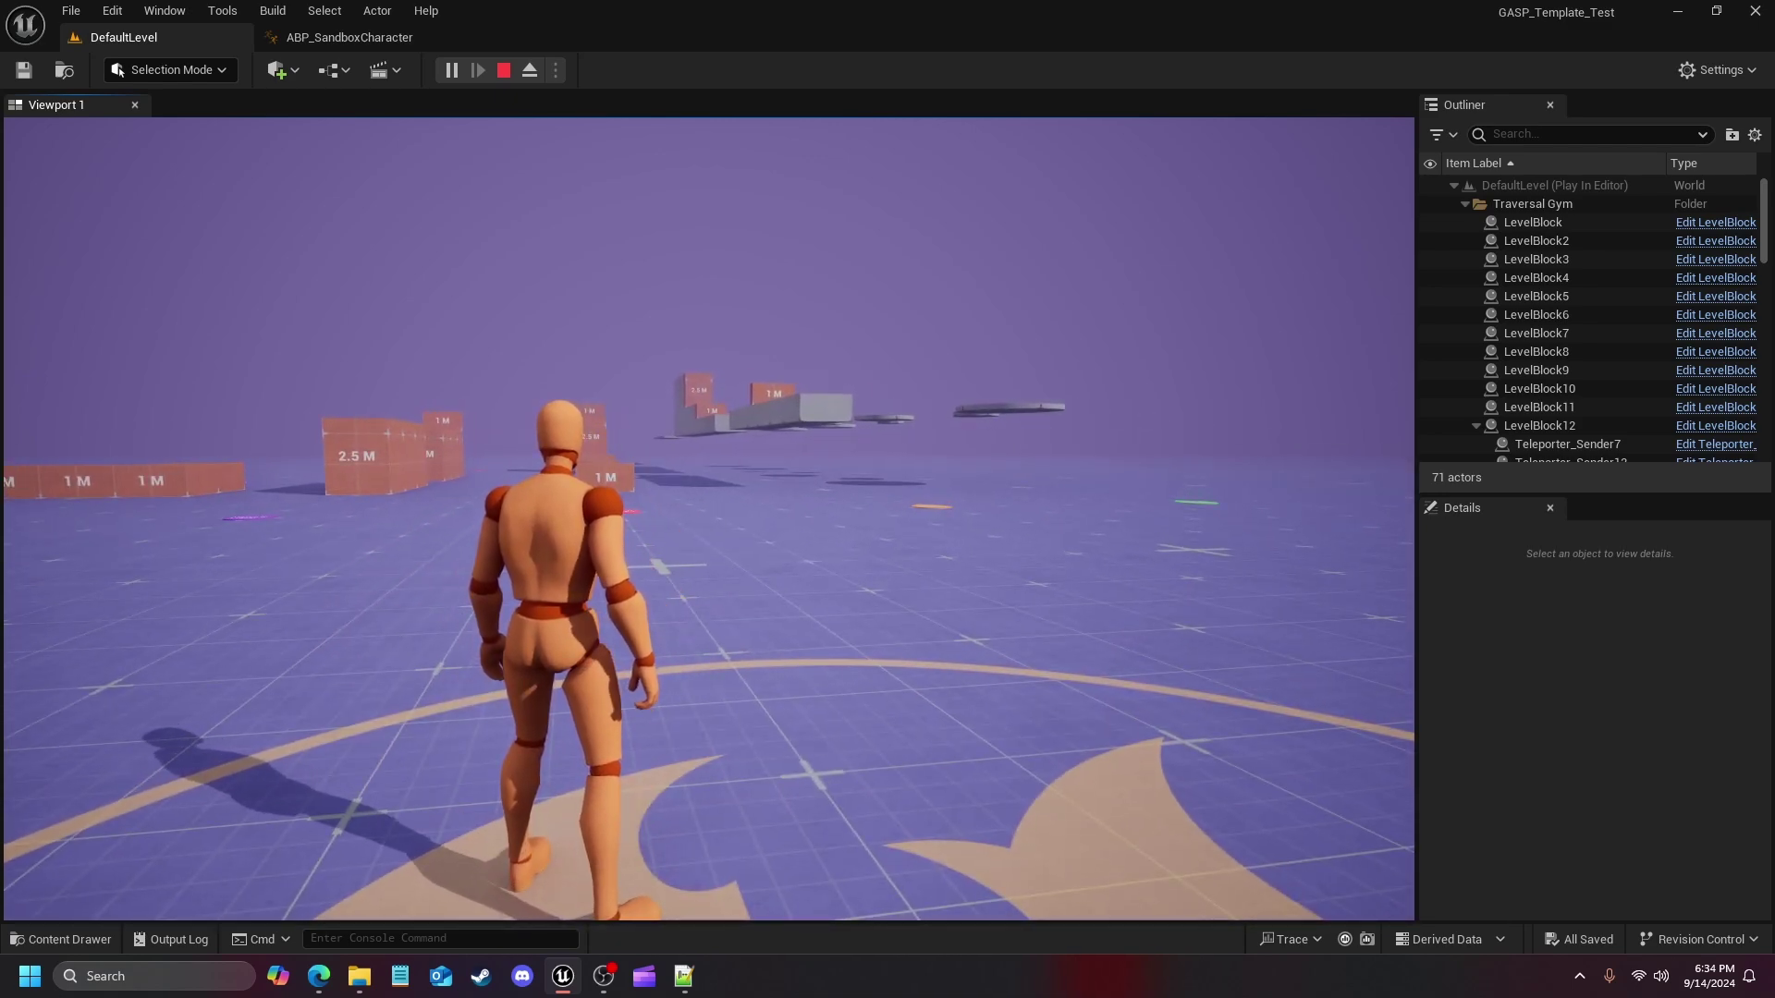
{"action": "key", "text": "w"}
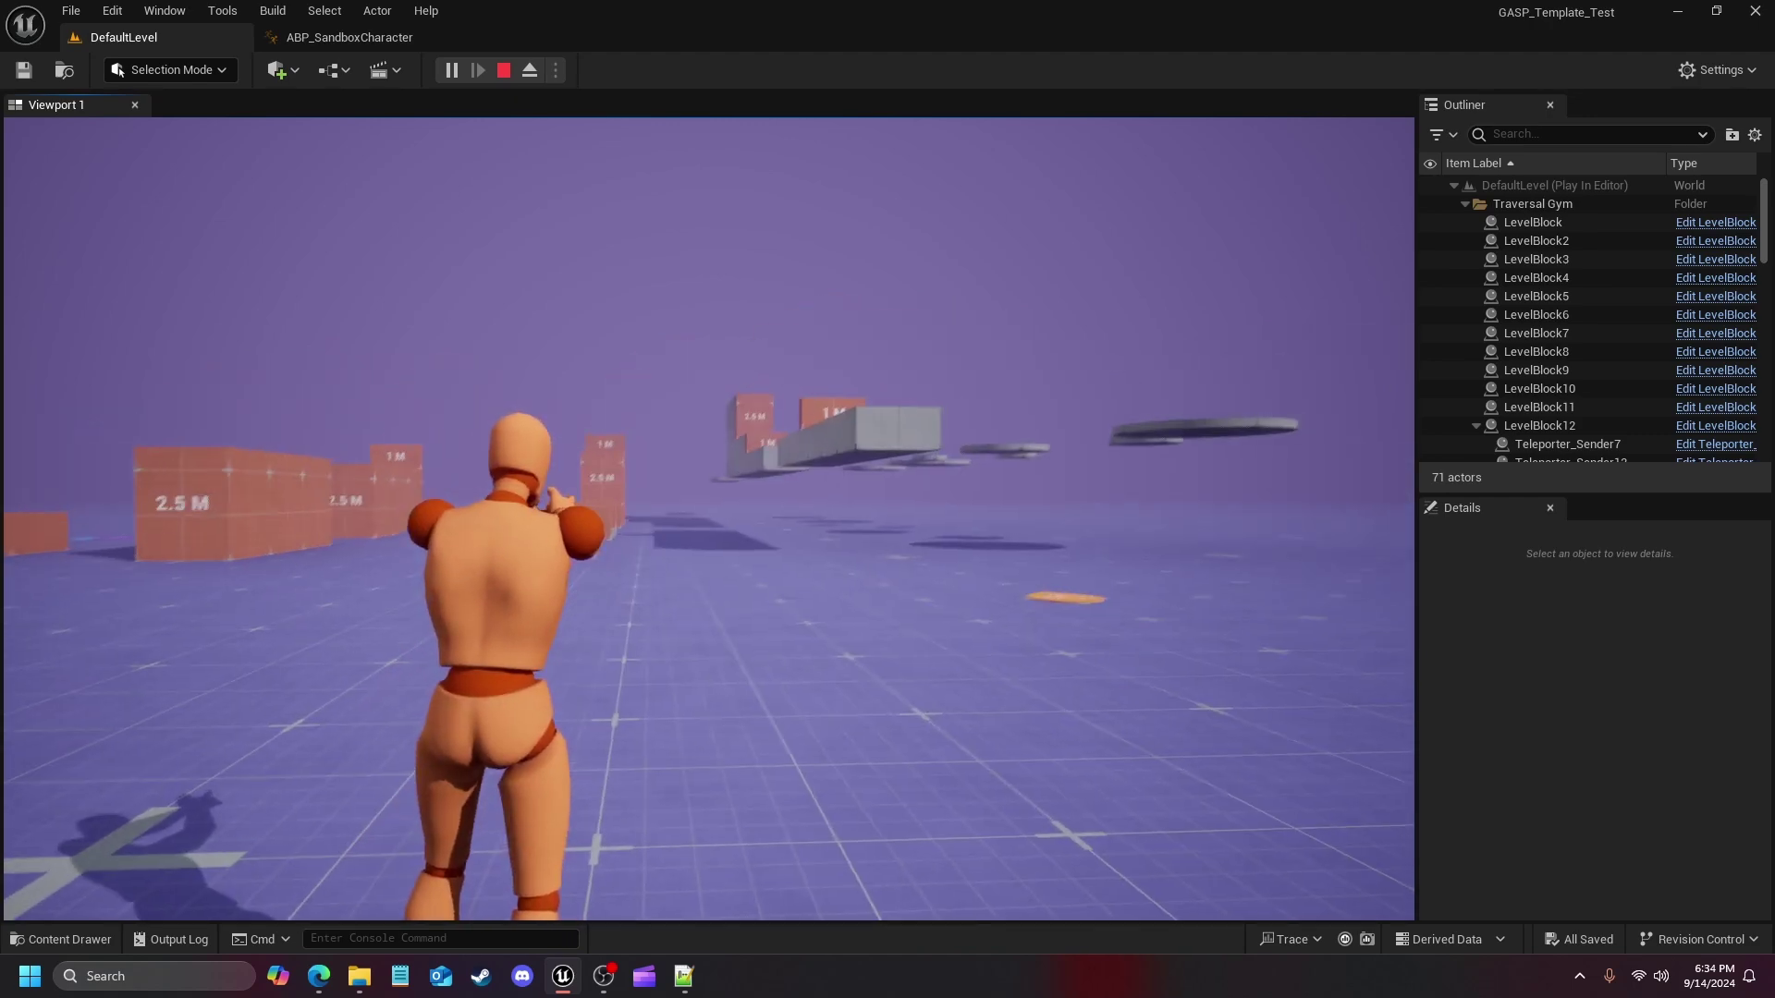
{"action": "key", "text": "w"}
{"action": "key", "text": "c"}
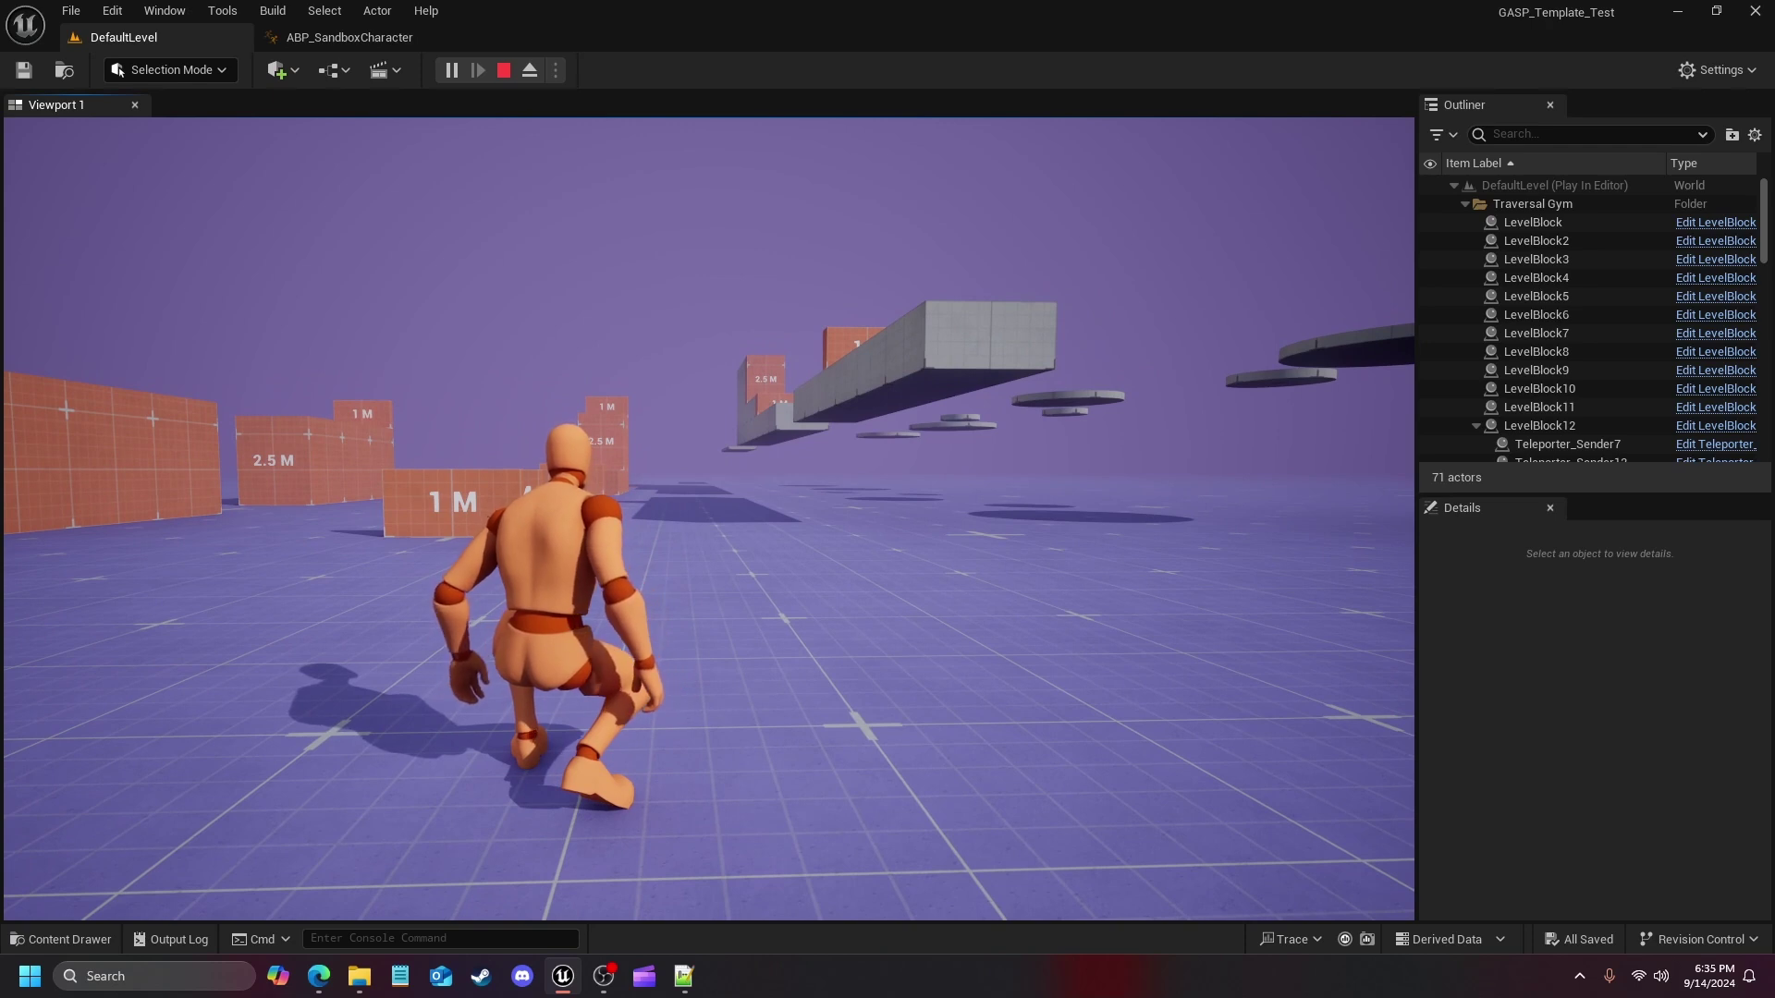
{"action": "key", "text": "Escape"}
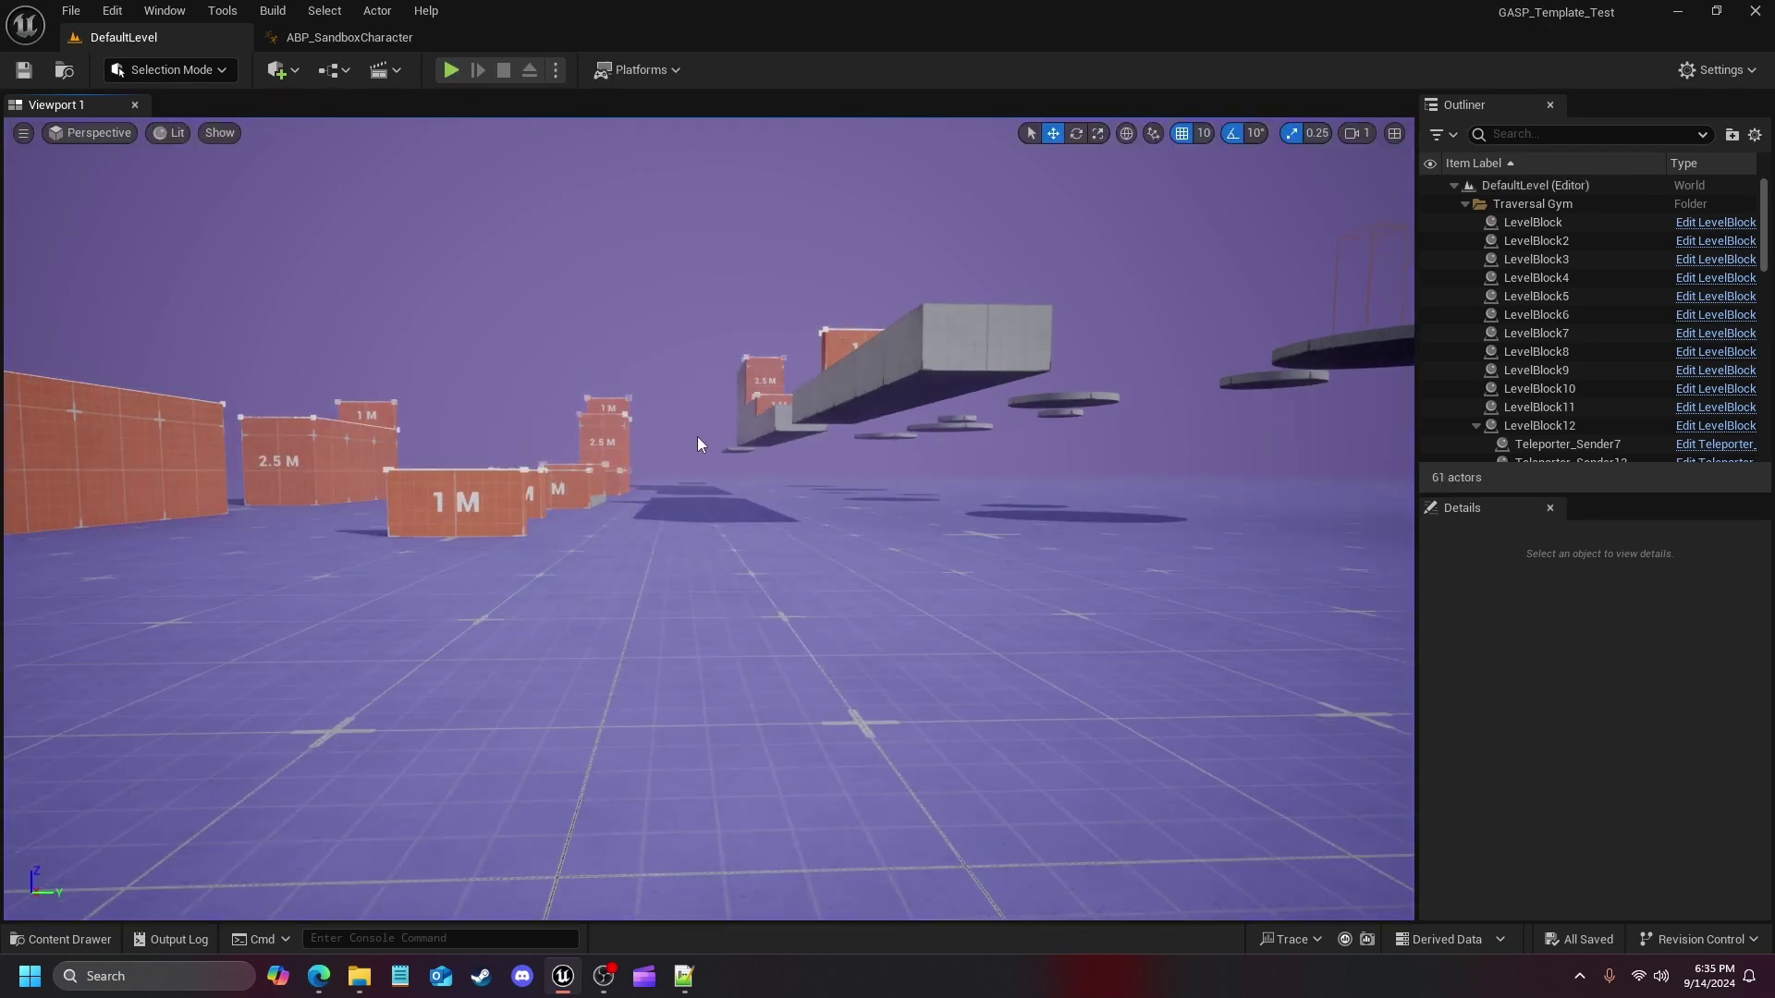
Review the pistol animation sequences in the Stand and Crouch folders under Characters/UEFN_Mannequin/Animations/Pistol
{"action": "left_click", "coordinate": [86, 941]}
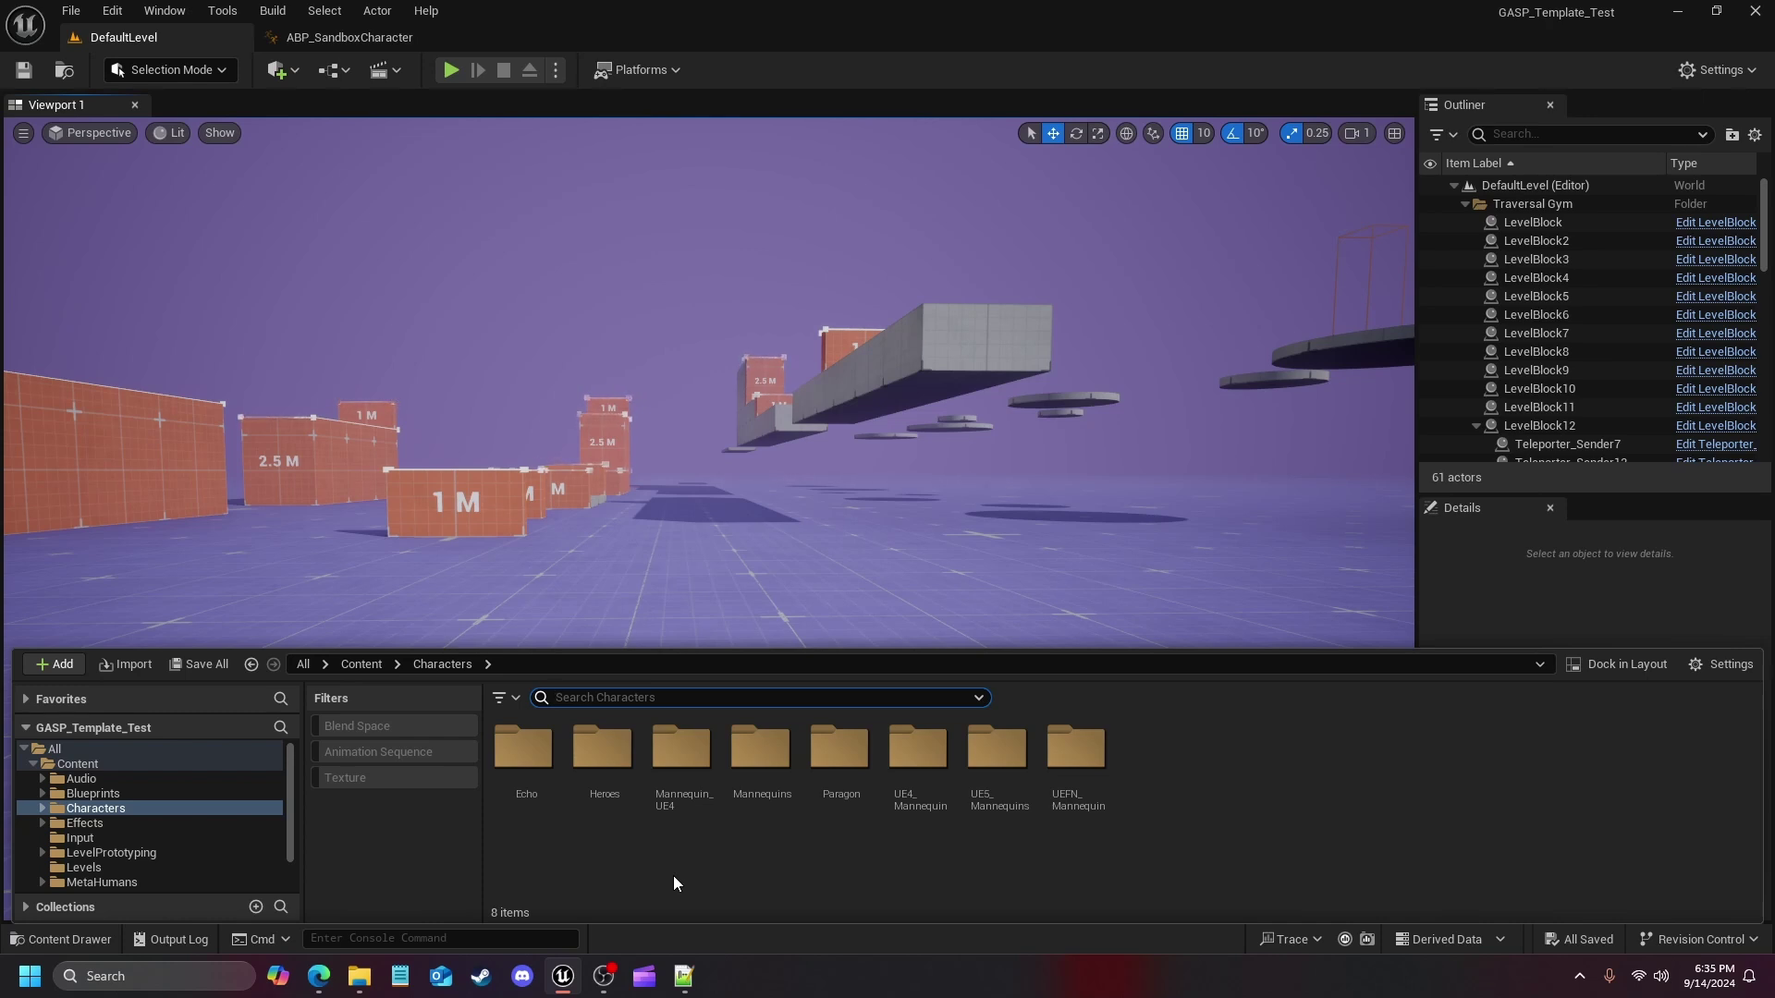
{"action": "double_click", "coordinate": [1072, 755]}
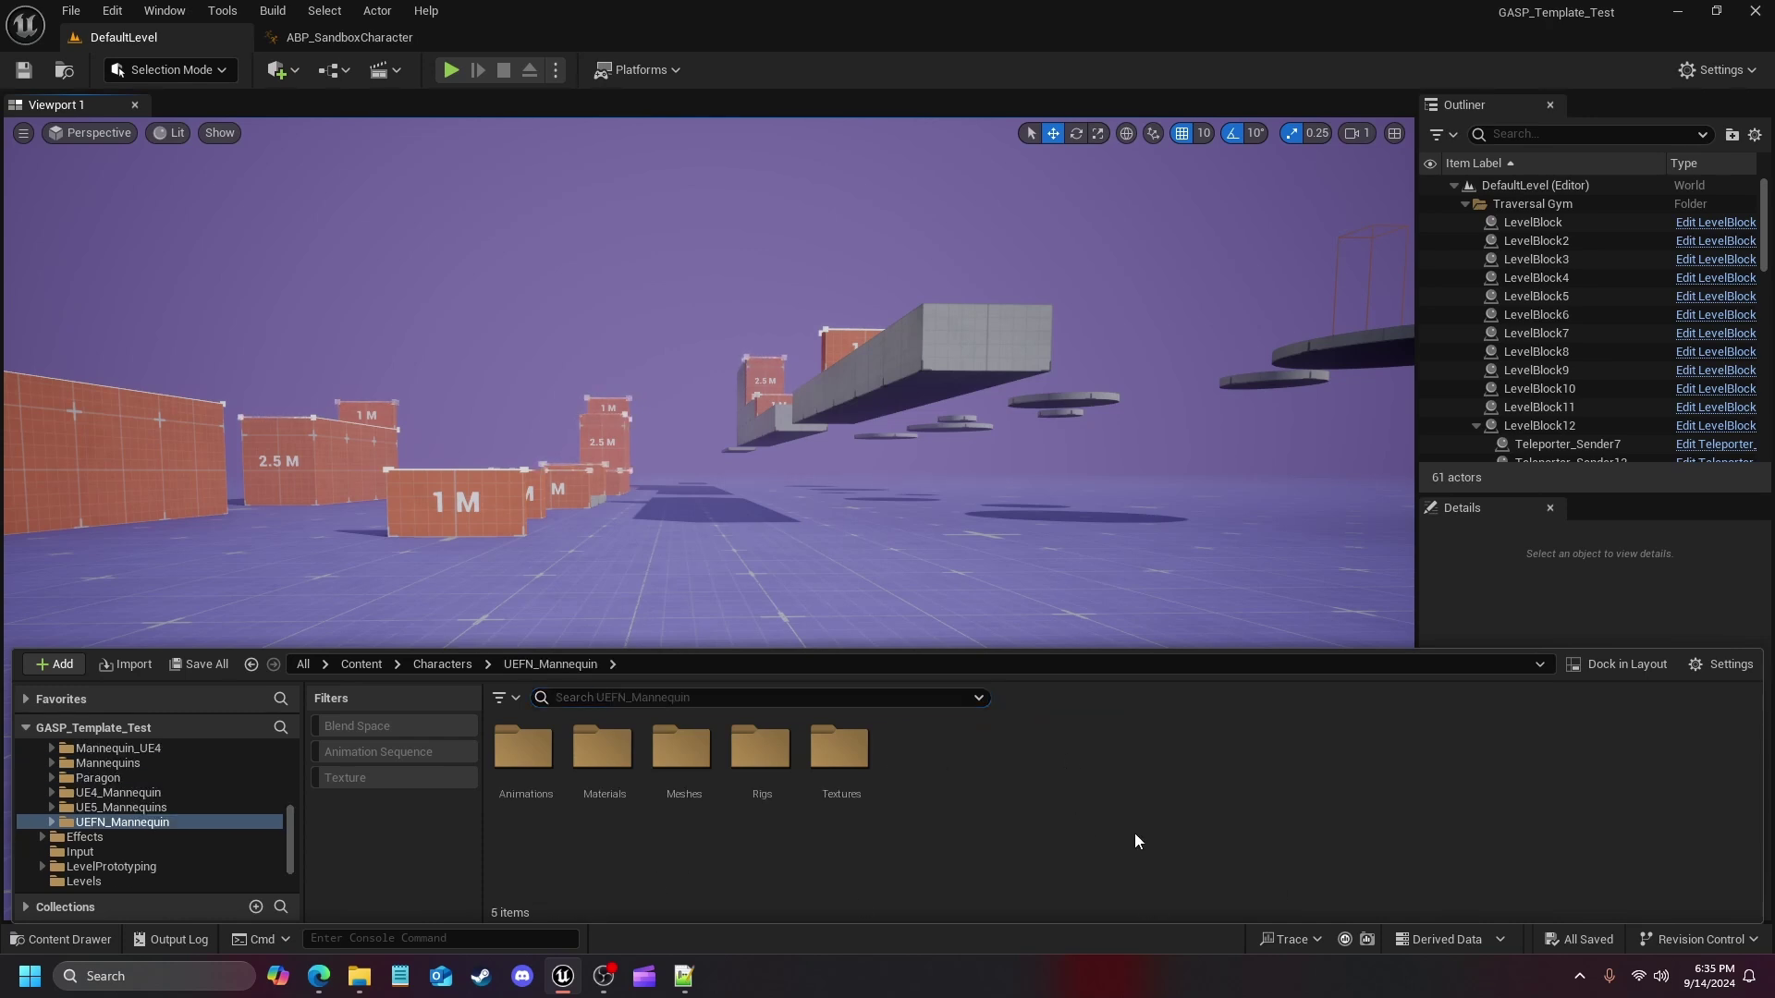
{"action": "double_click", "coordinate": [523, 747]}
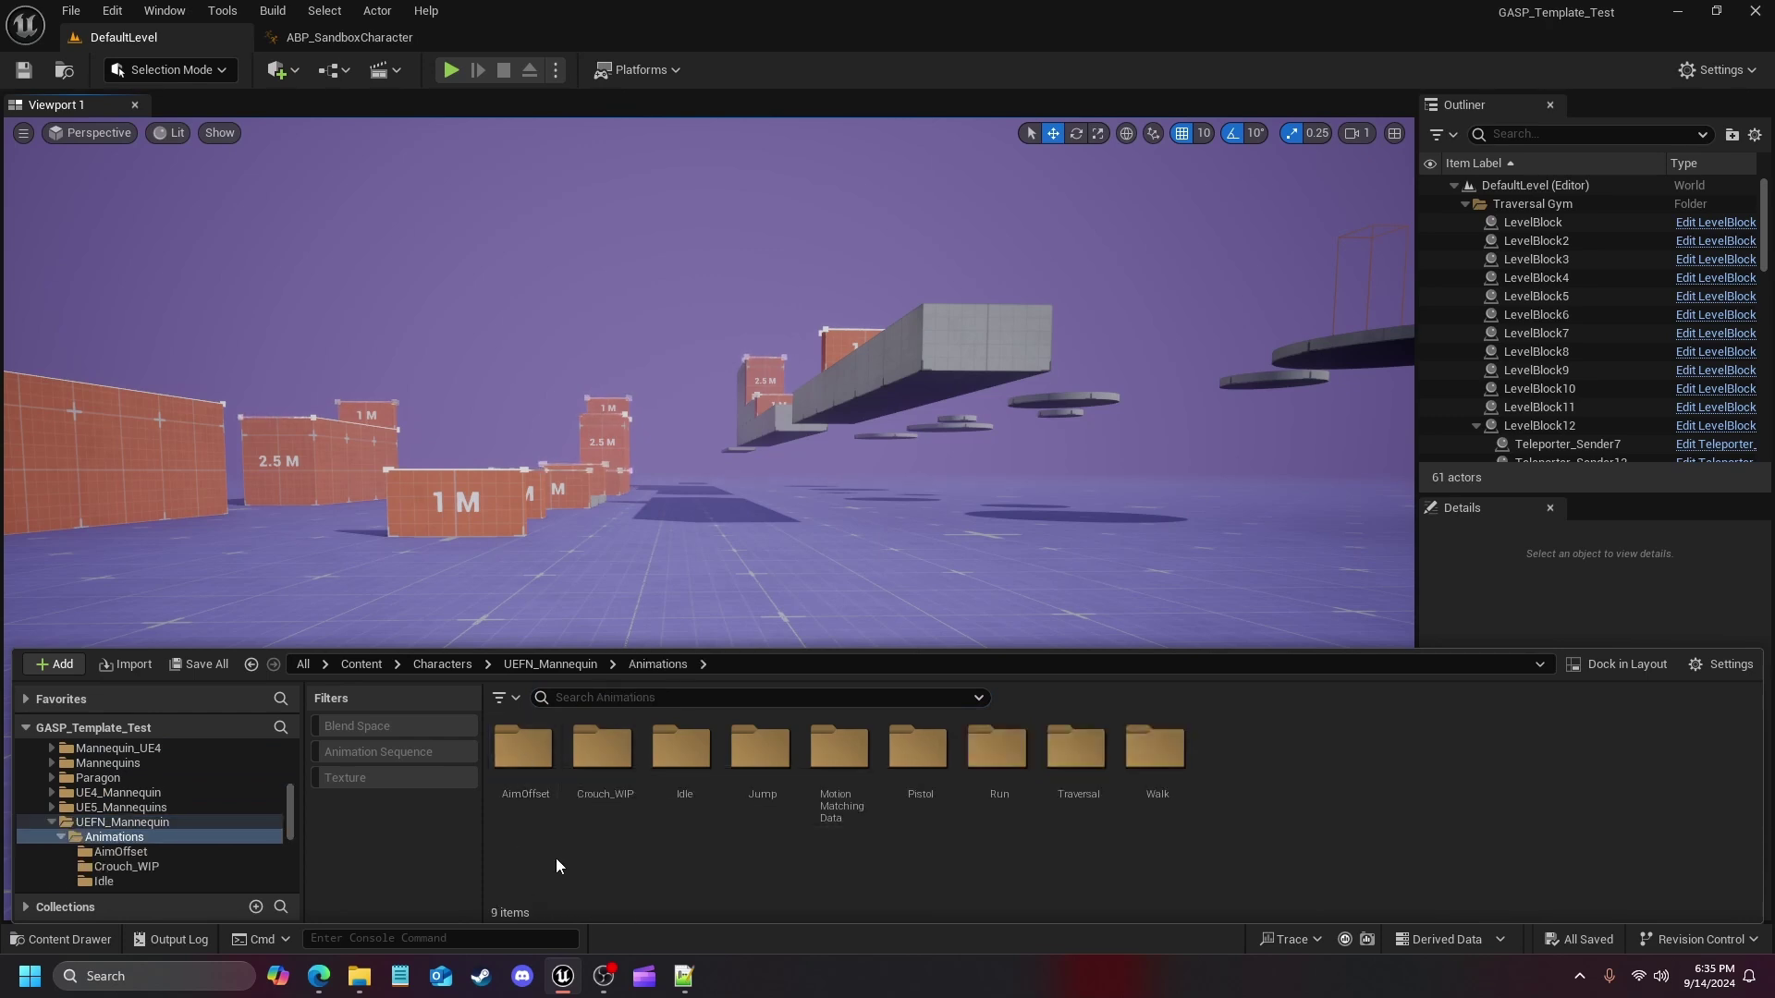
{"action": "double_click", "coordinate": [920, 753]}
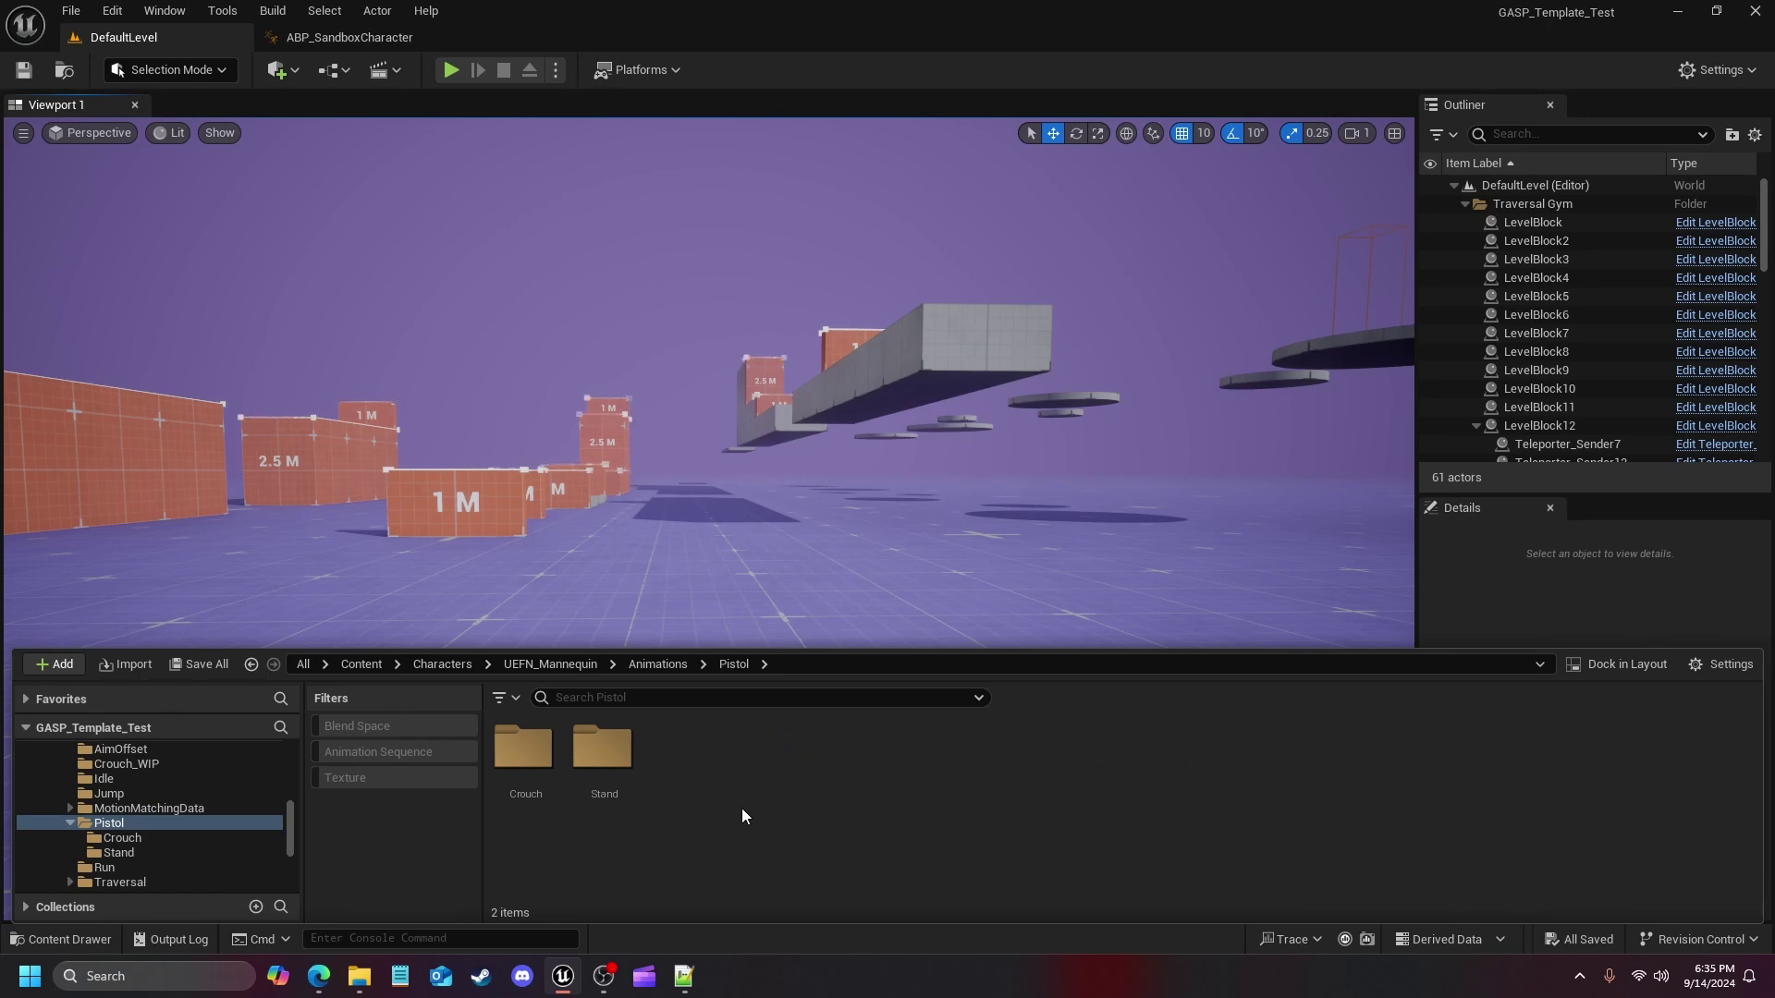
{"action": "double_click", "coordinate": [599, 750]}
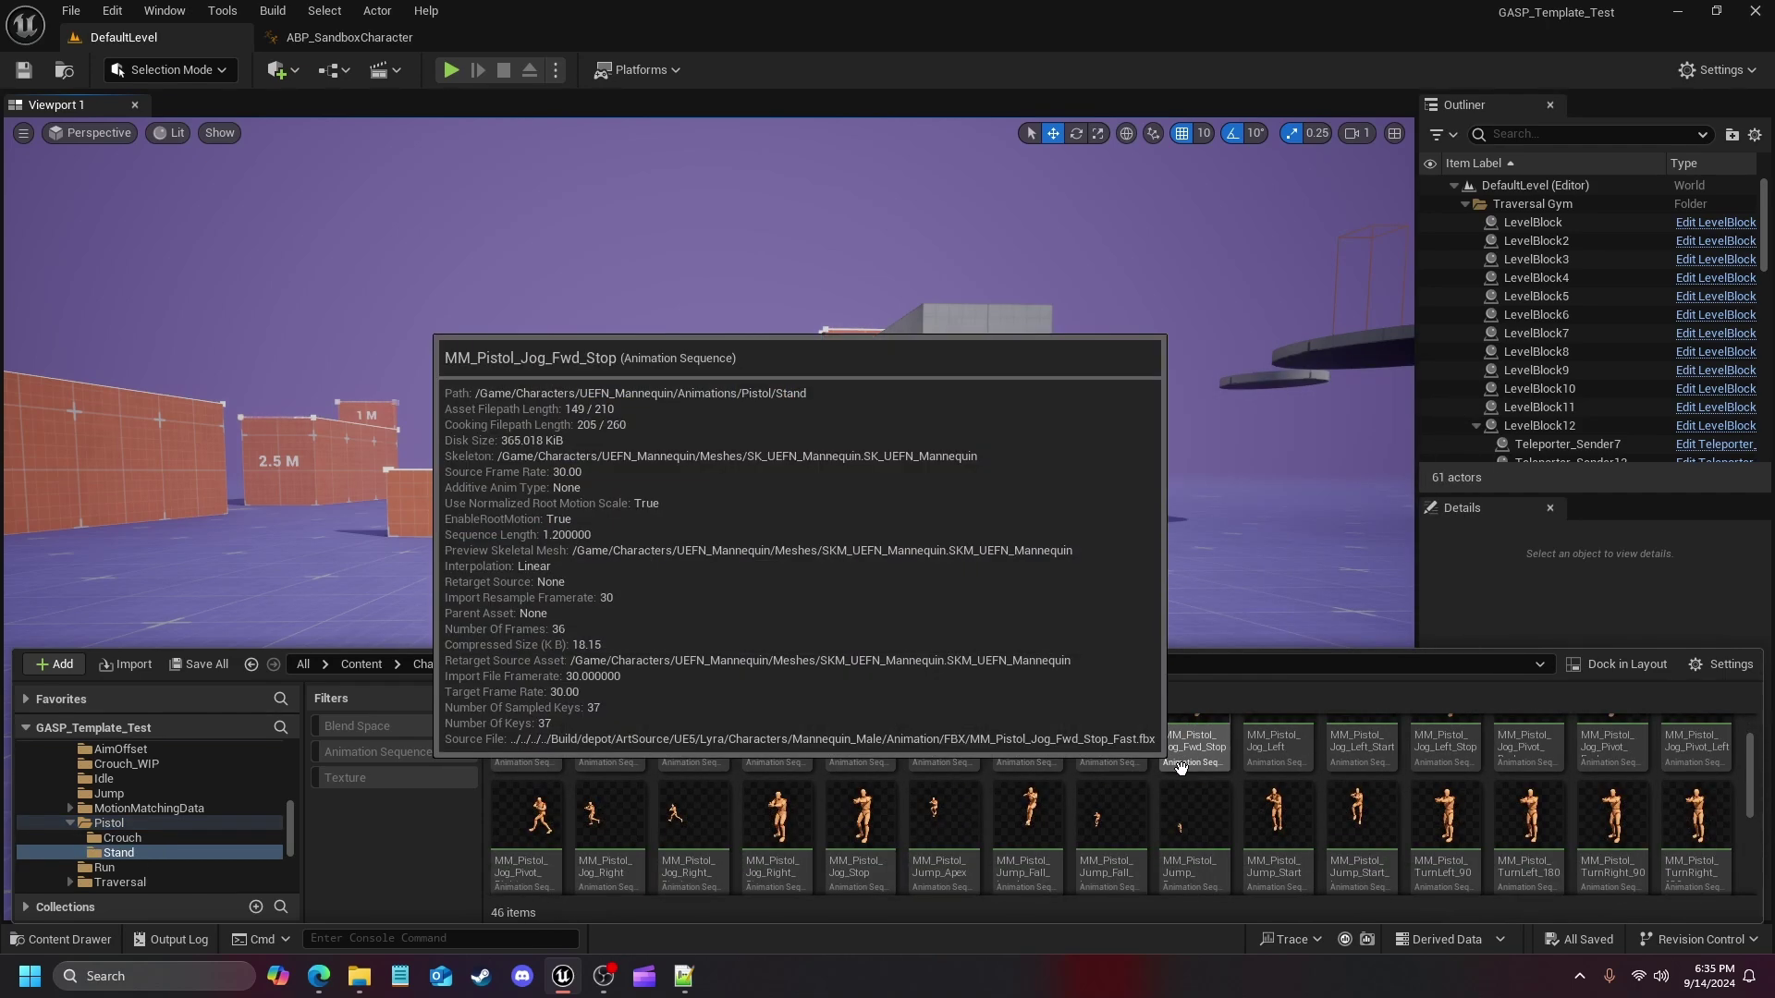
{"action": "scroll", "coordinate": [1078, 773], "scroll_direction": "down", "scroll_amount": 1}
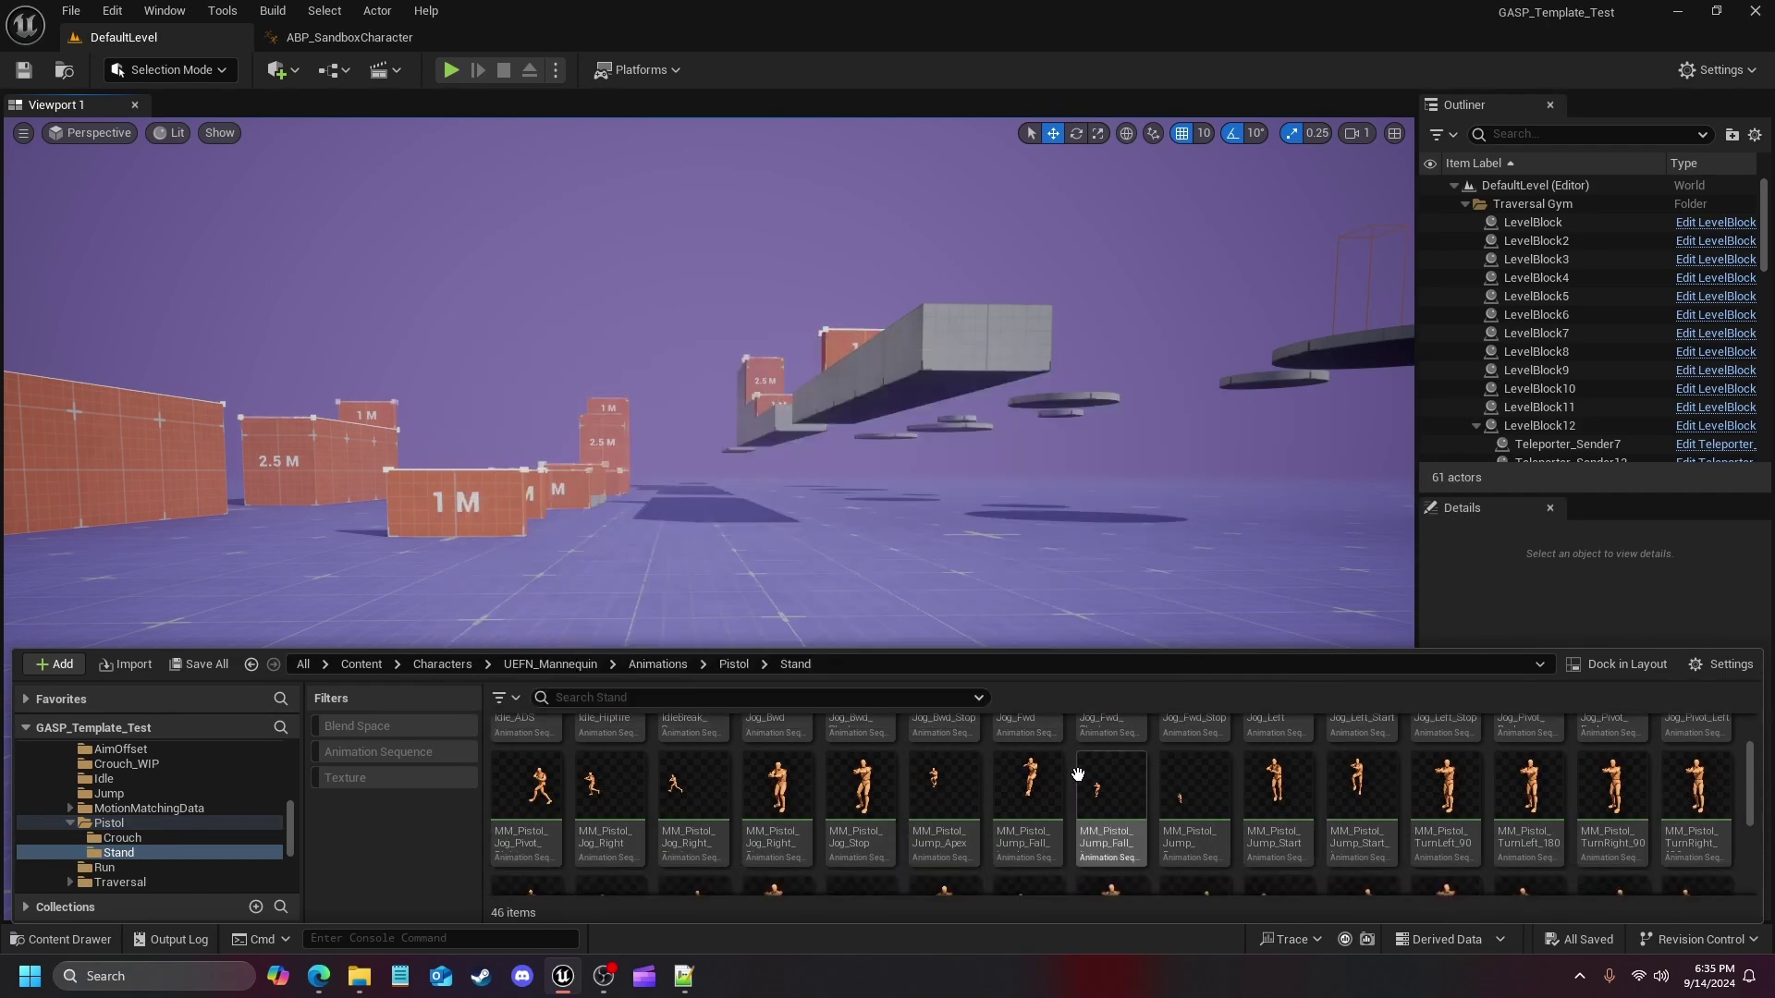
{"action": "left_click", "coordinate": [734, 663]}
{"action": "double_click", "coordinate": [533, 753]}
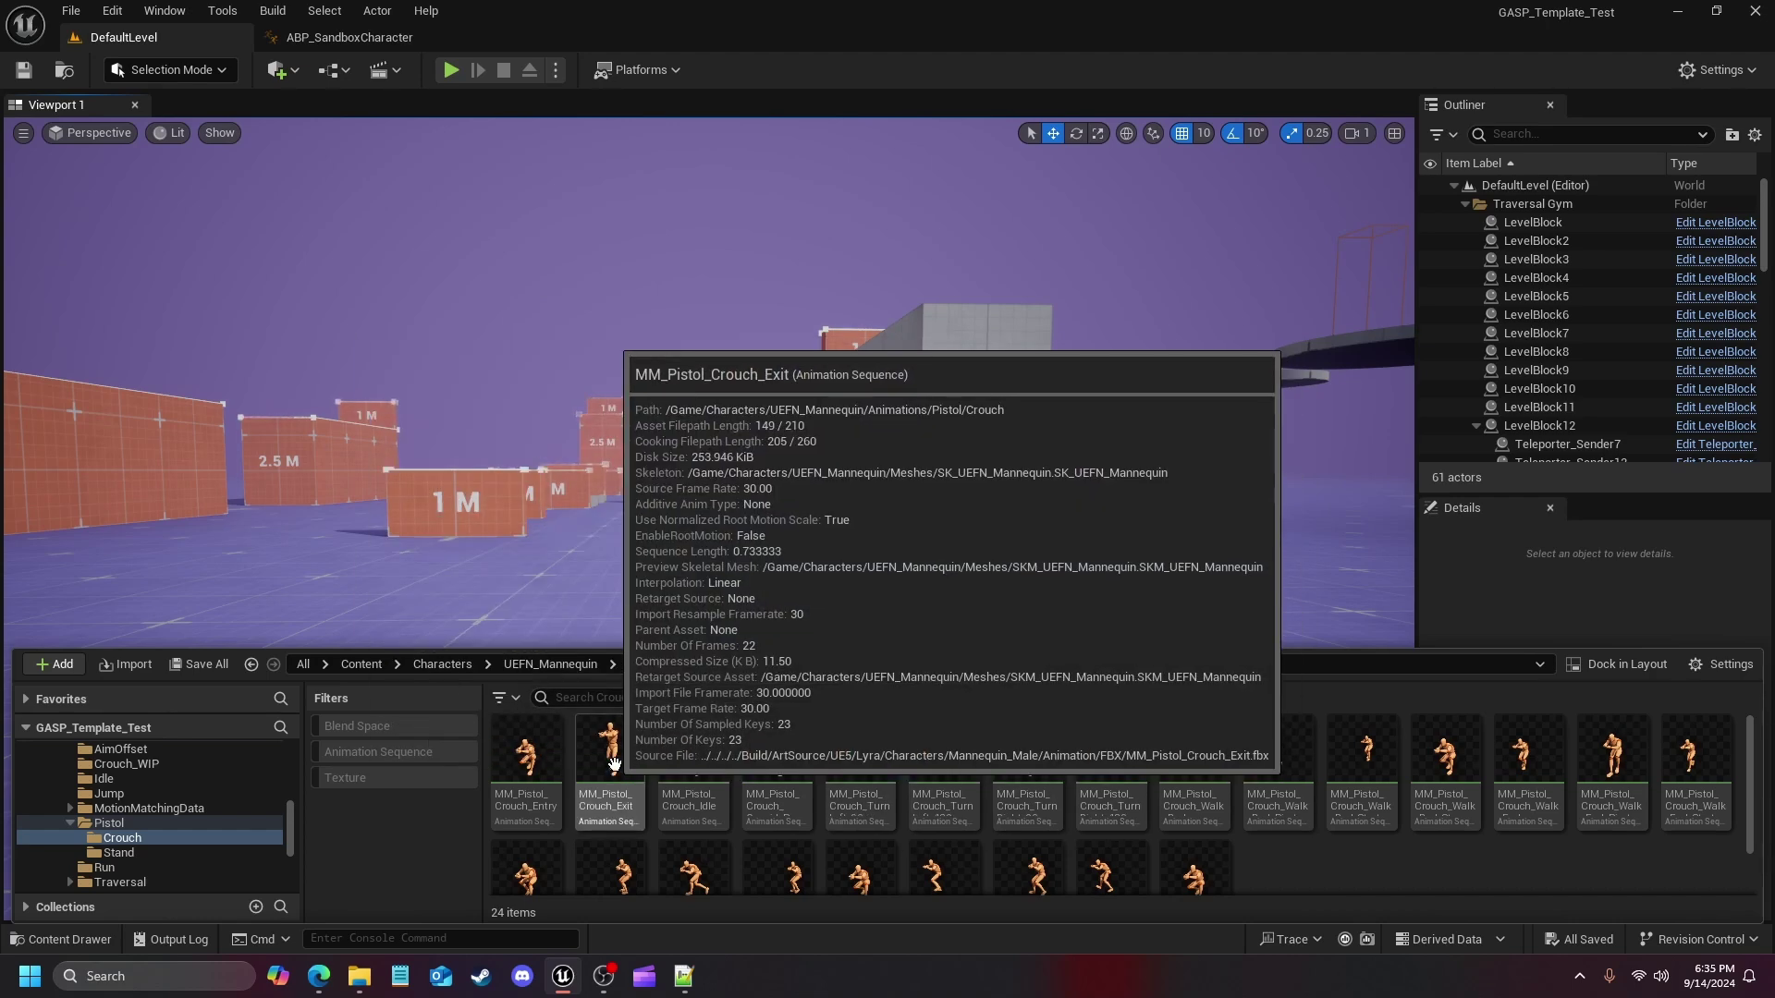
Open the Pistol_WIP folder under UEFN_Mannequin/Animations/MotionMatchingData/Databases/Dense
{"action": "left_click", "coordinate": [442, 665]}
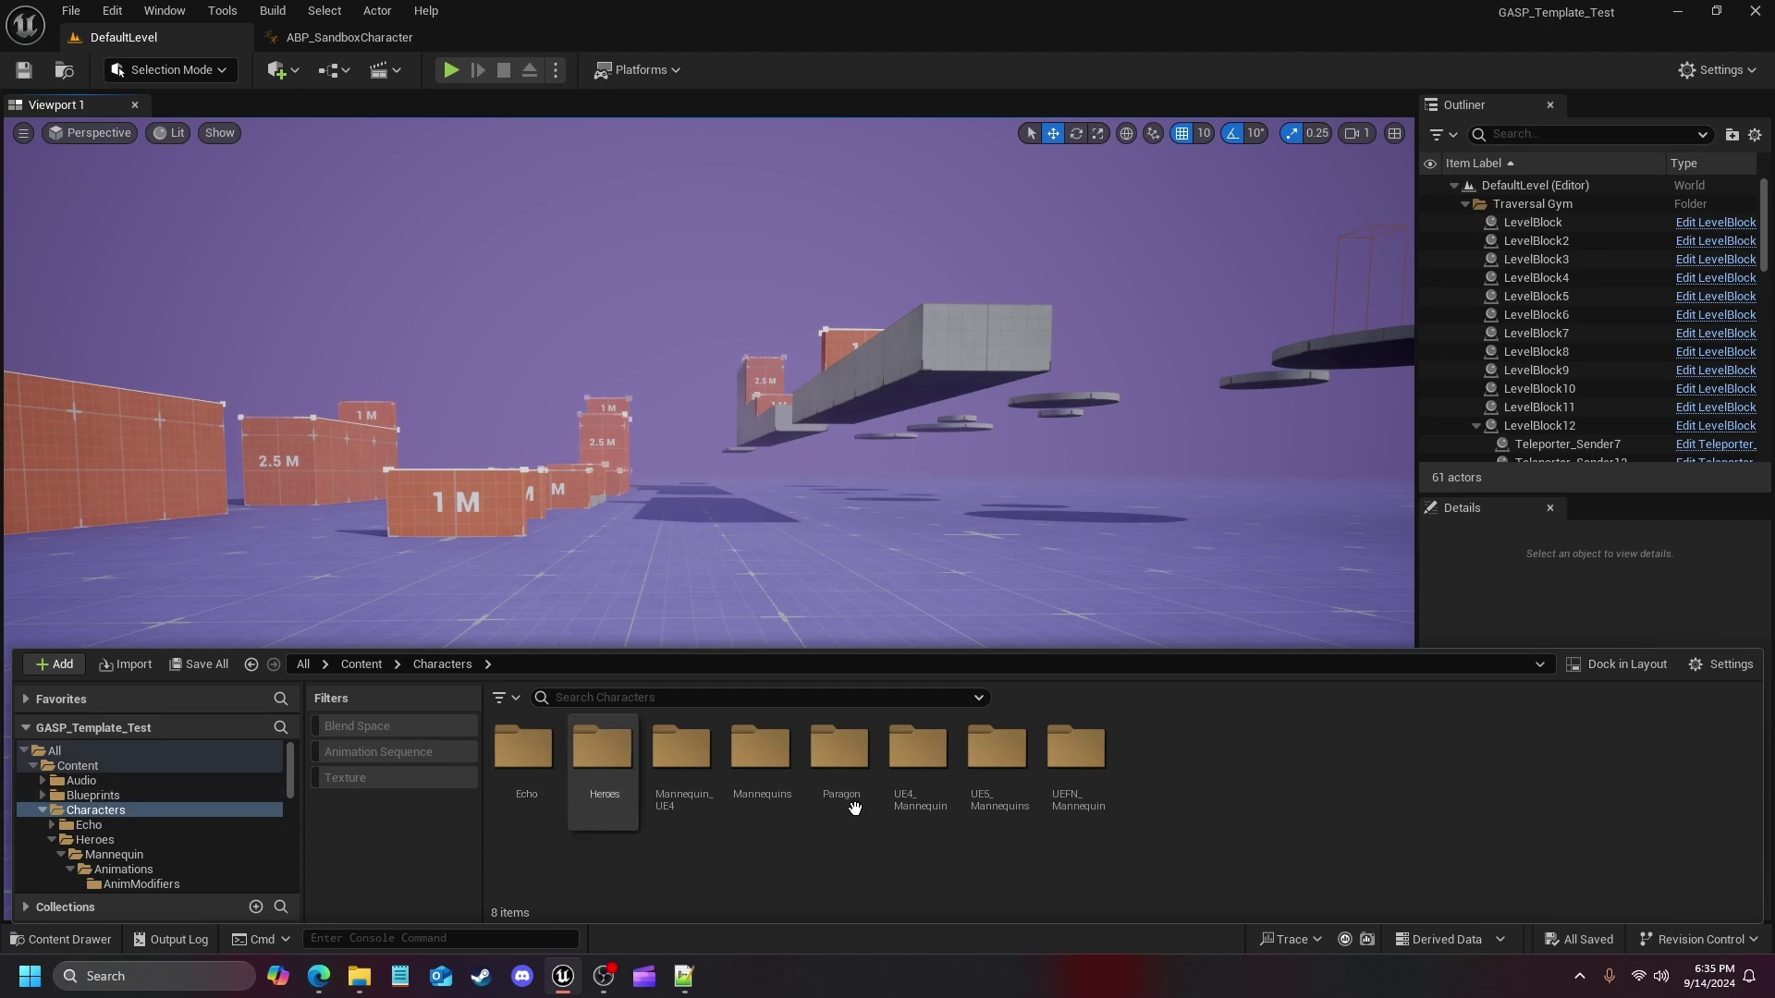
{"action": "double_click", "coordinate": [1077, 751]}
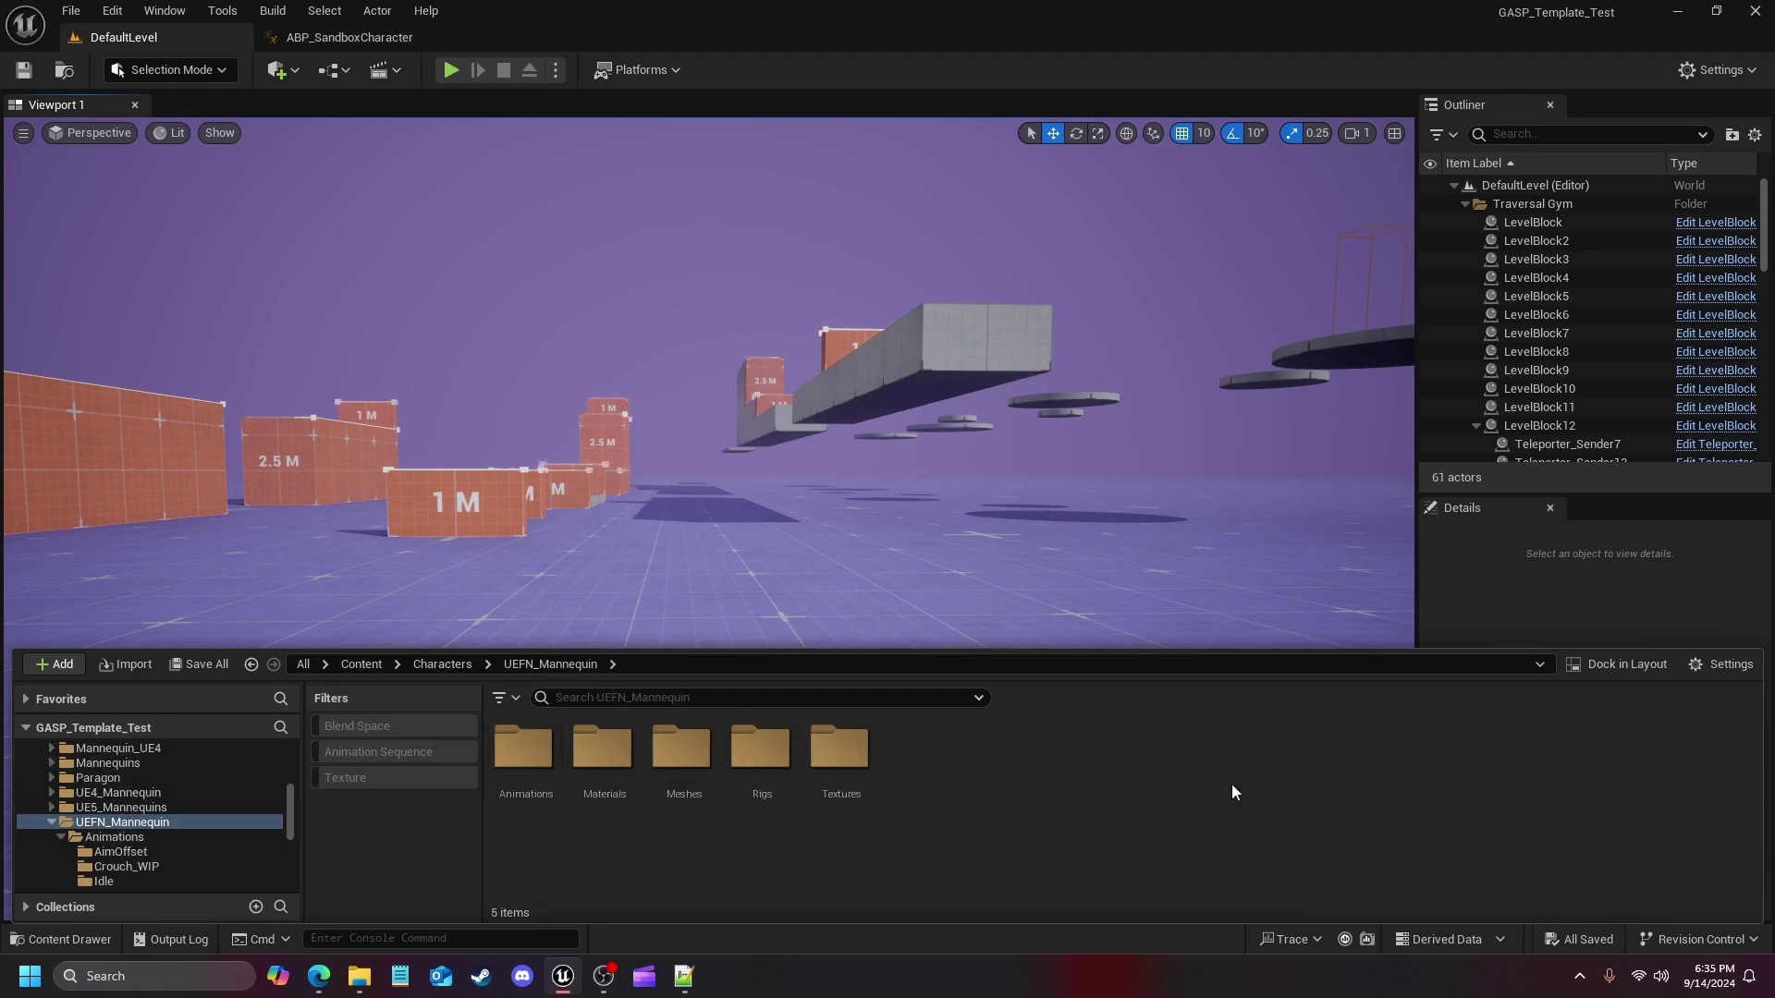
{"action": "double_click", "coordinate": [523, 747]}
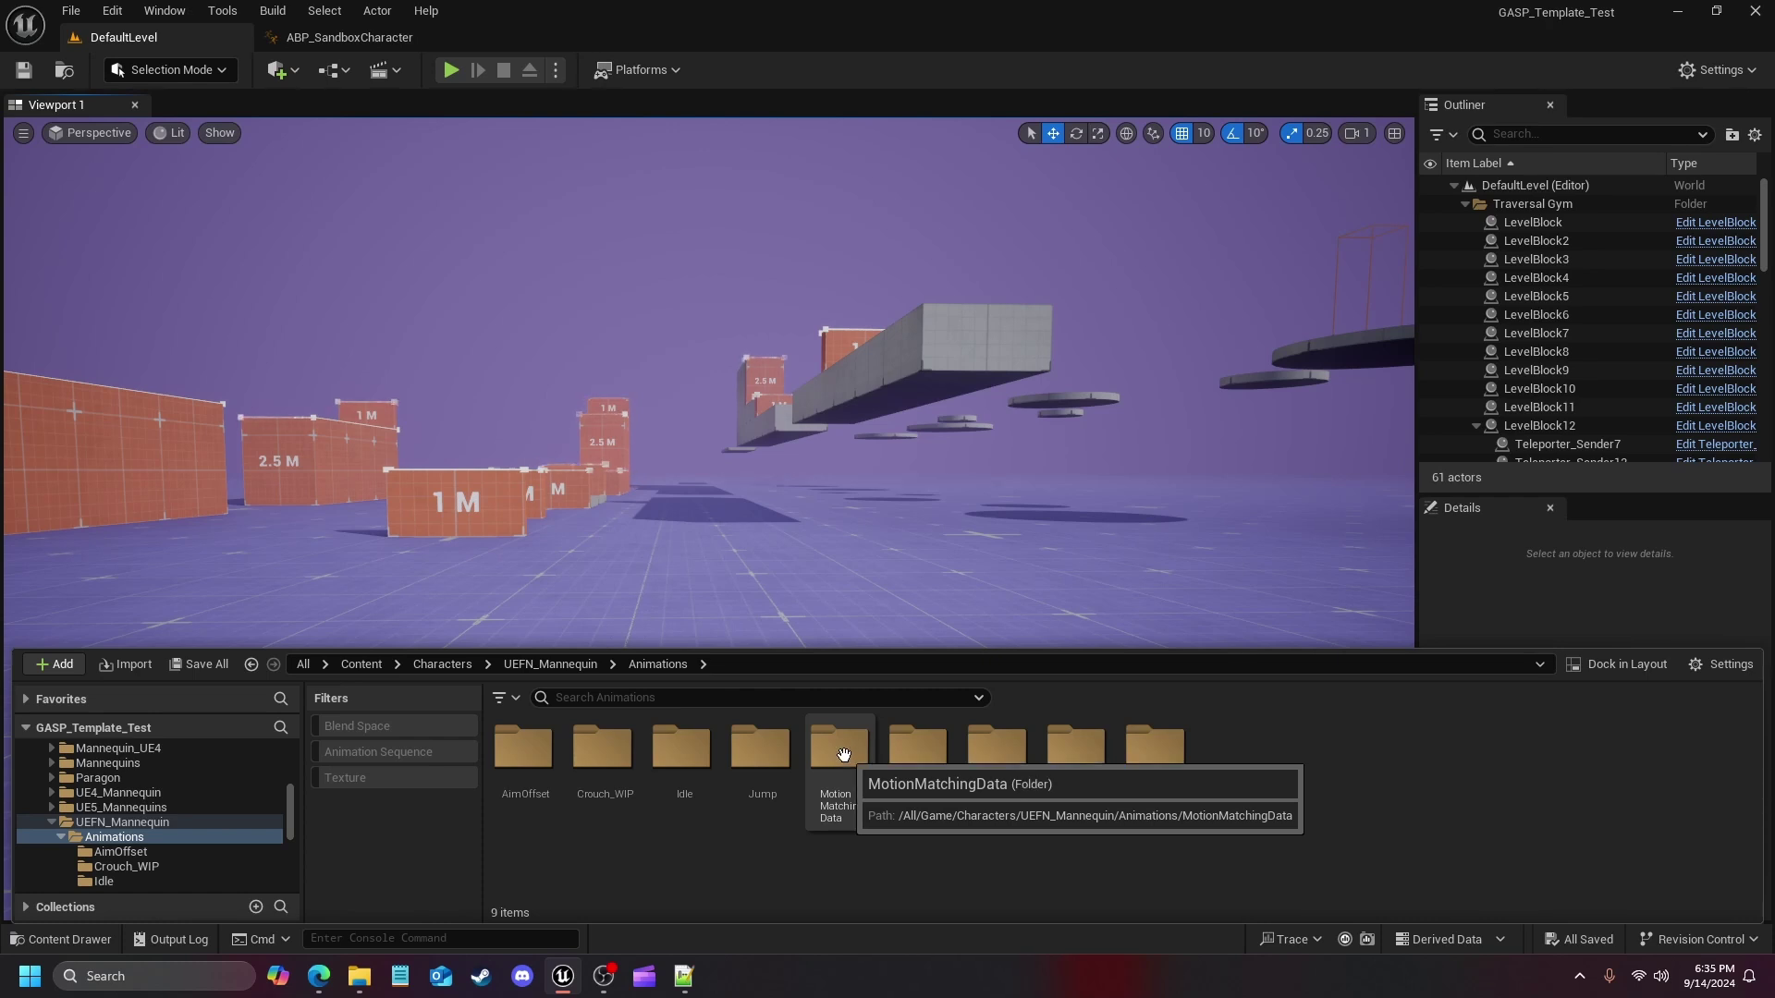
{"action": "double_click", "coordinate": [843, 755]}
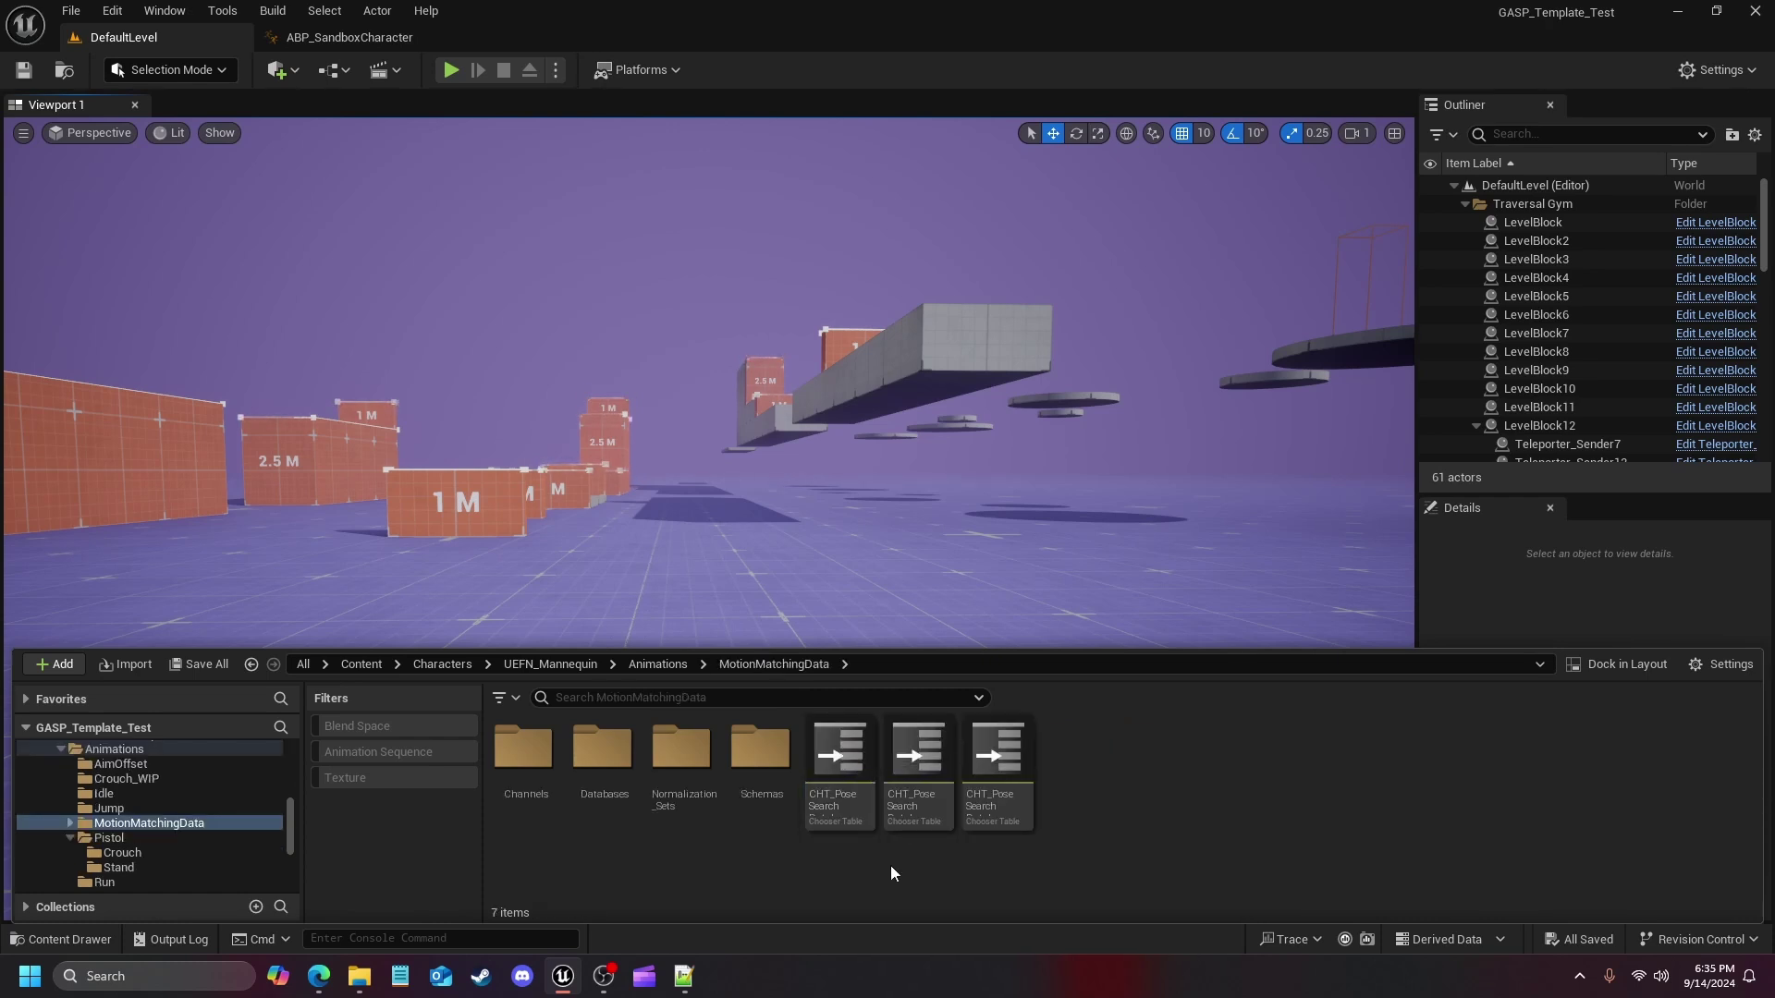
{"action": "double_click", "coordinate": [601, 753]}
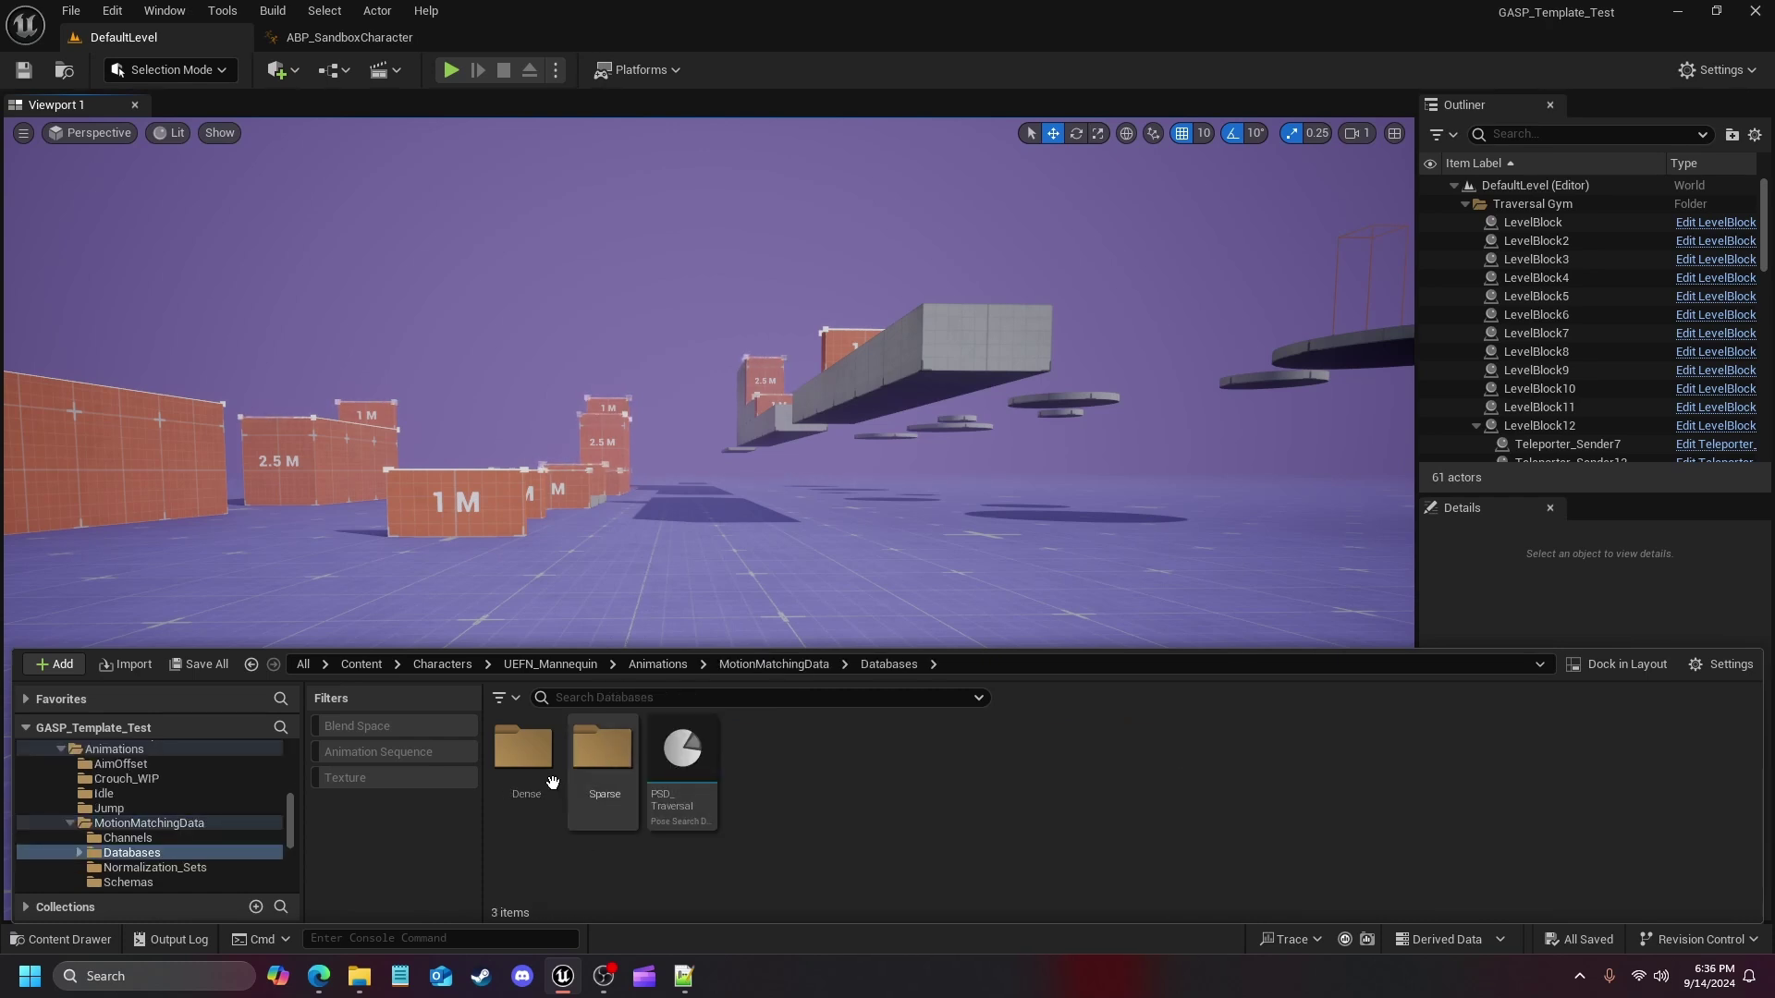
{"action": "double_click", "coordinate": [552, 783]}
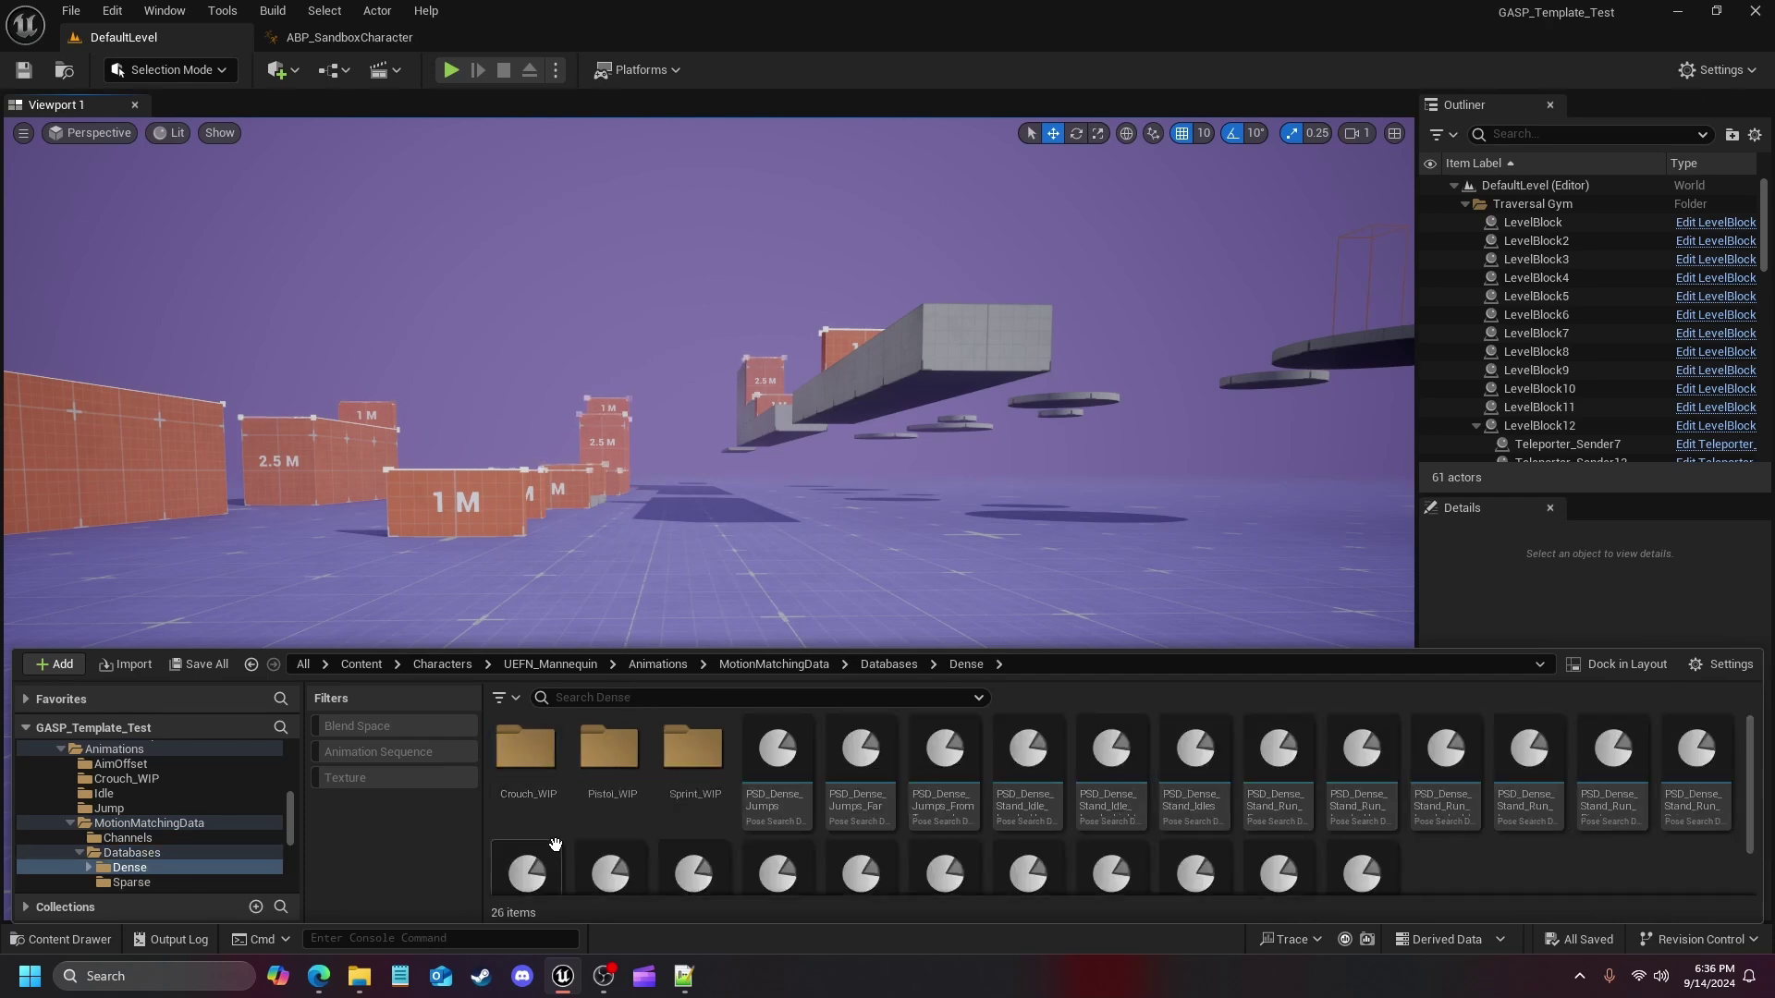
{"action": "double_click", "coordinate": [603, 744]}
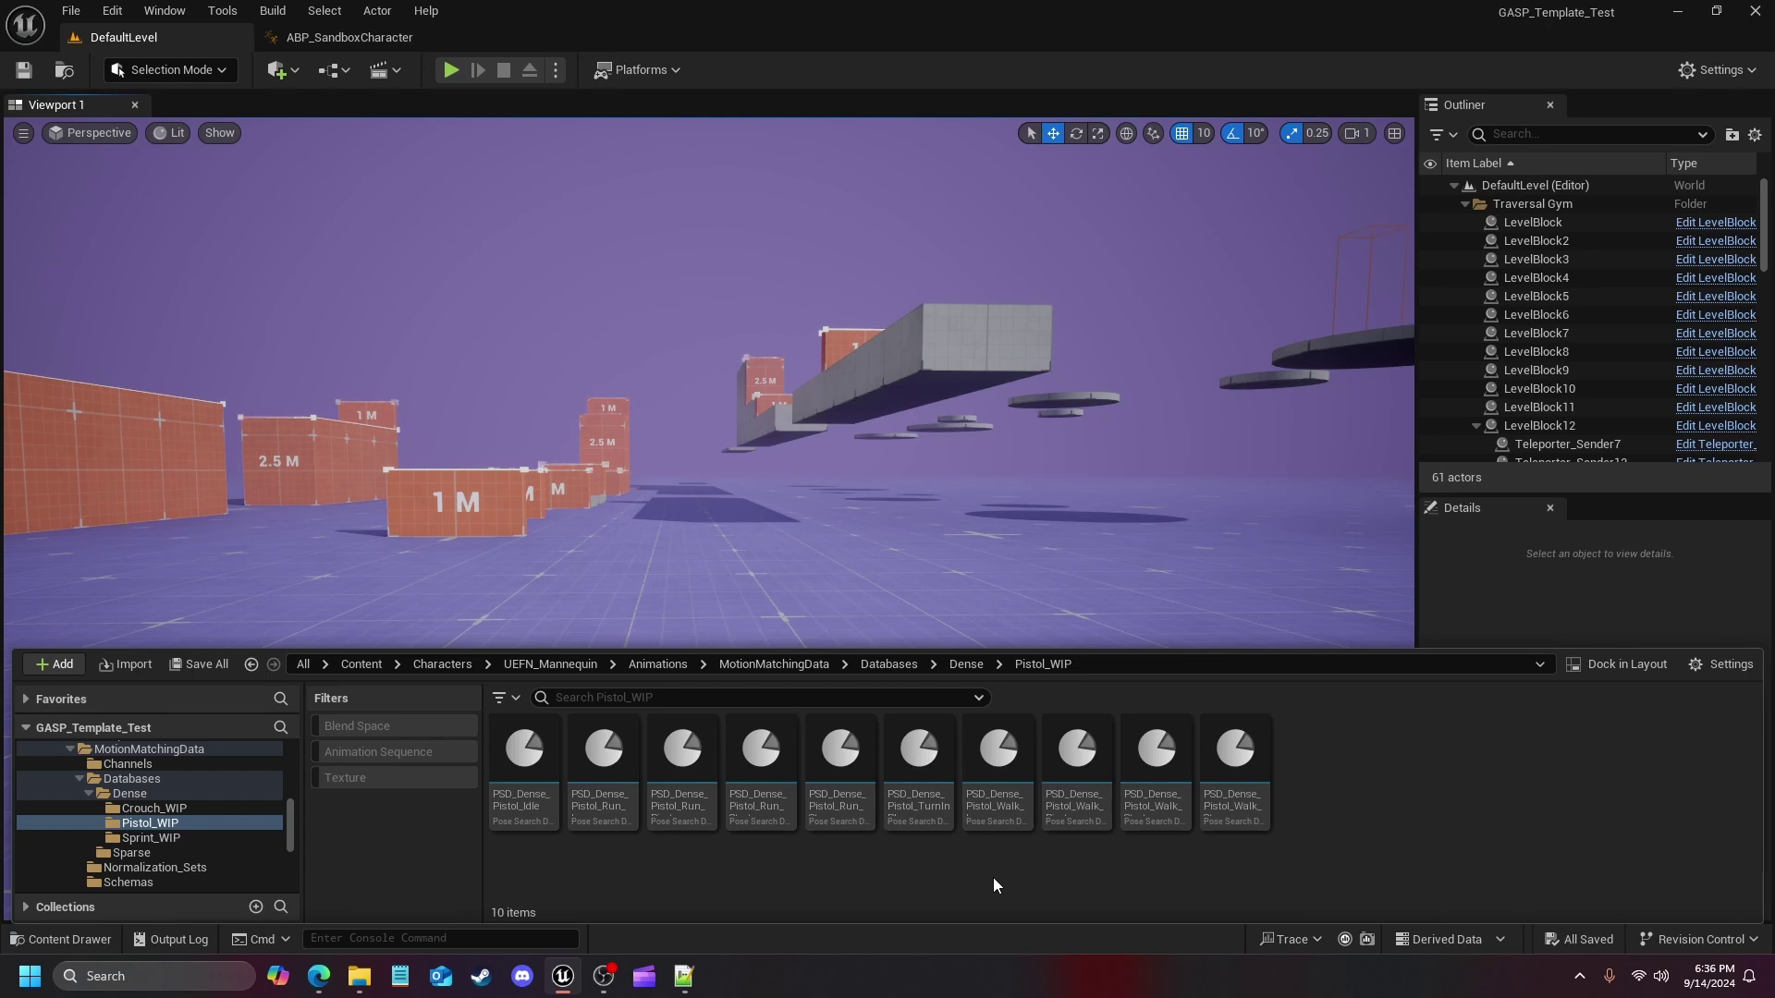
Create two new folders named Stand and Crouch inside Pistol_WIP
{"action": "right_click", "coordinate": [1371, 803]}
{"action": "left_click", "coordinate": [1198, 179]}
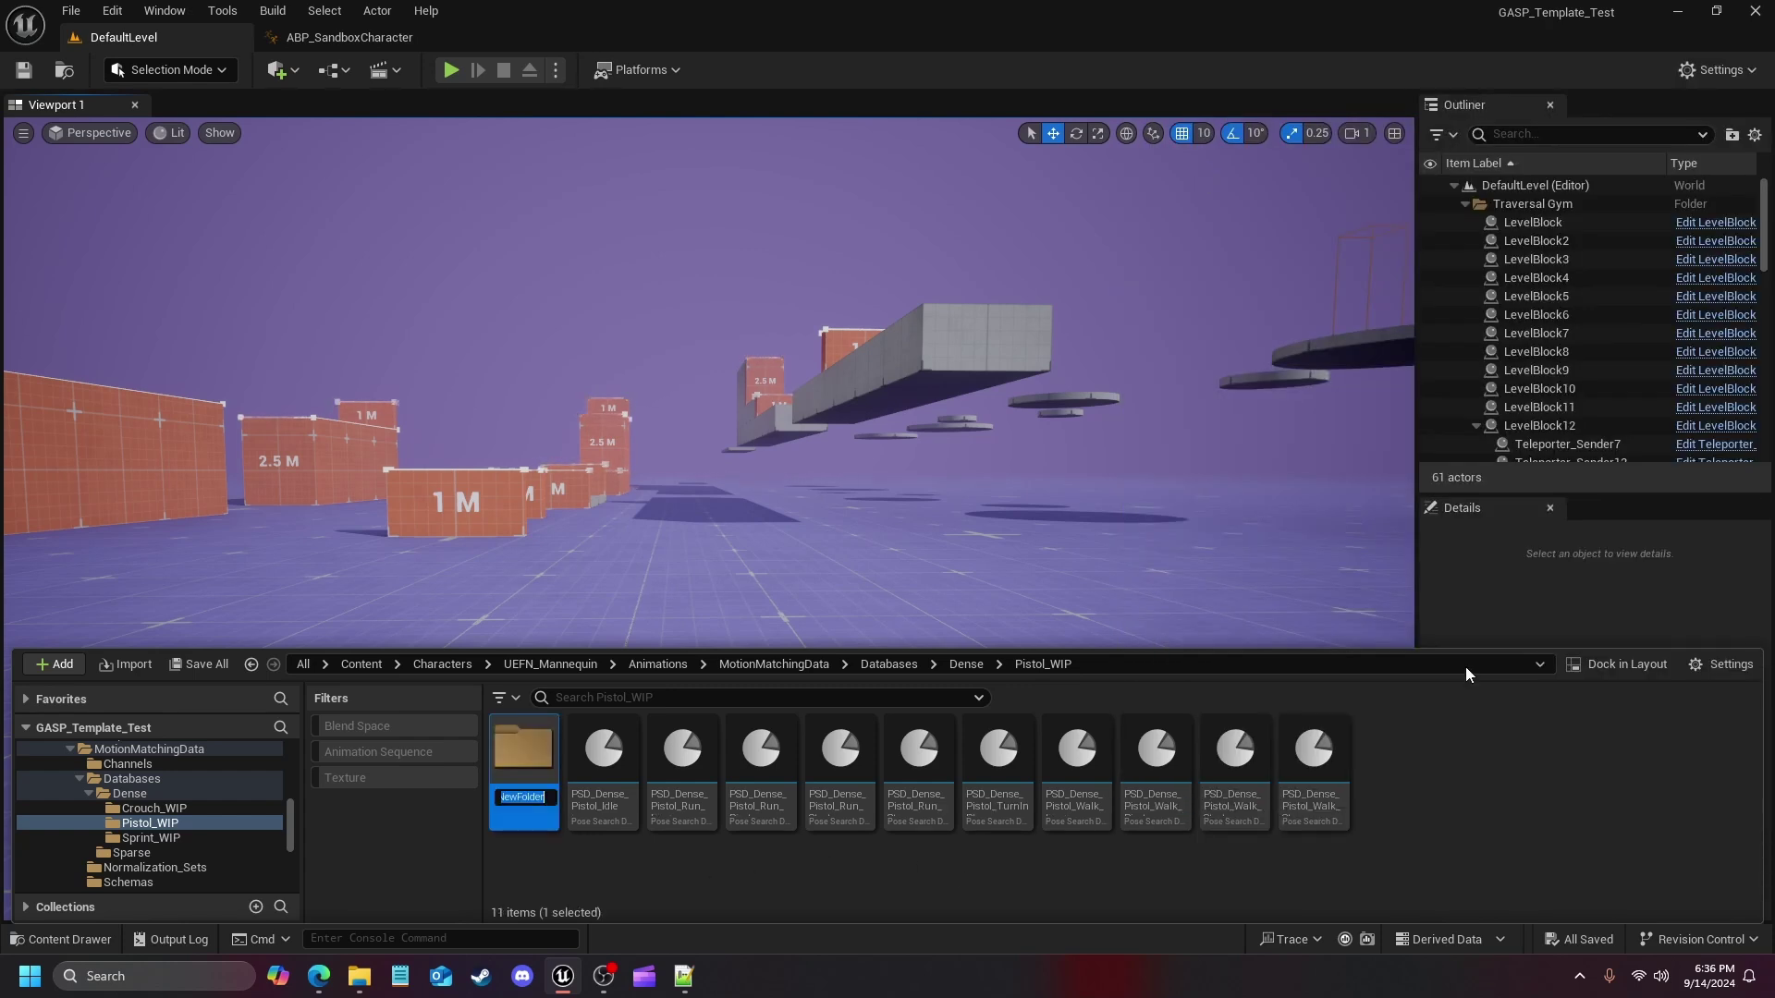
{"action": "type", "text": "Stand"}
{"action": "key", "text": "Return"}
{"action": "key", "text": "ctrl+shift+n"}
{"action": "type", "text": "Crouch"}
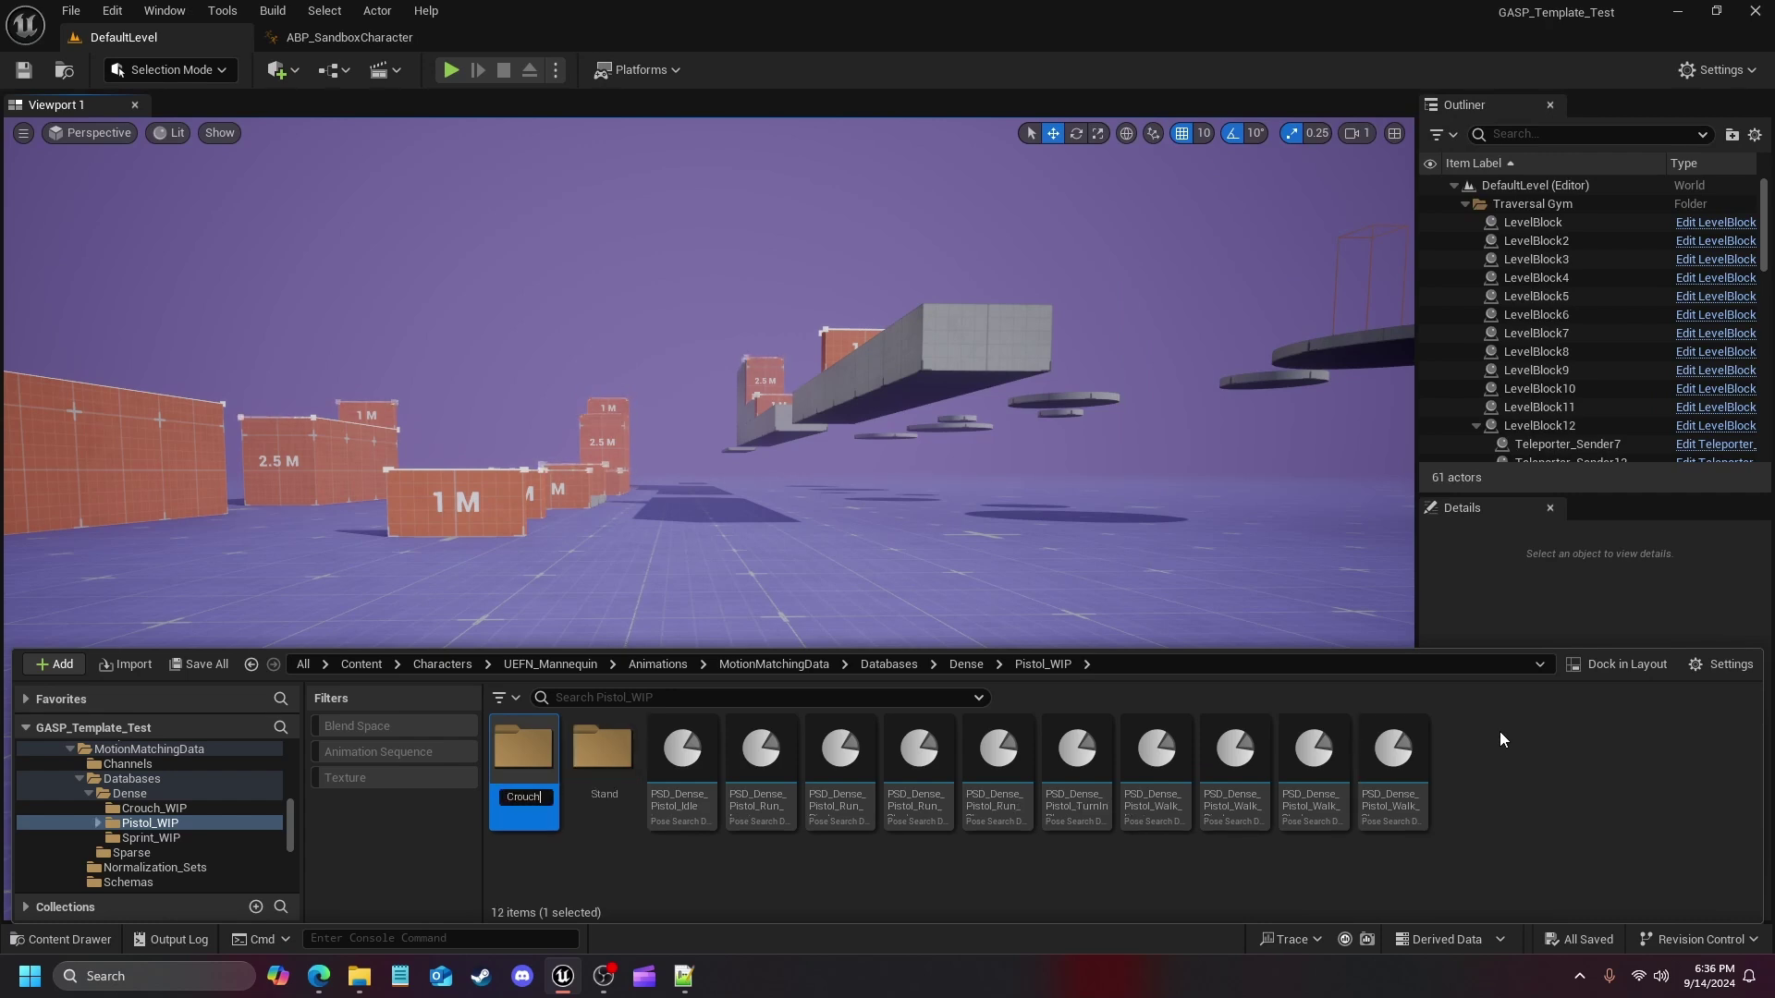
{"action": "key", "text": "Return"}
{"action": "left_click", "coordinate": [863, 856]}
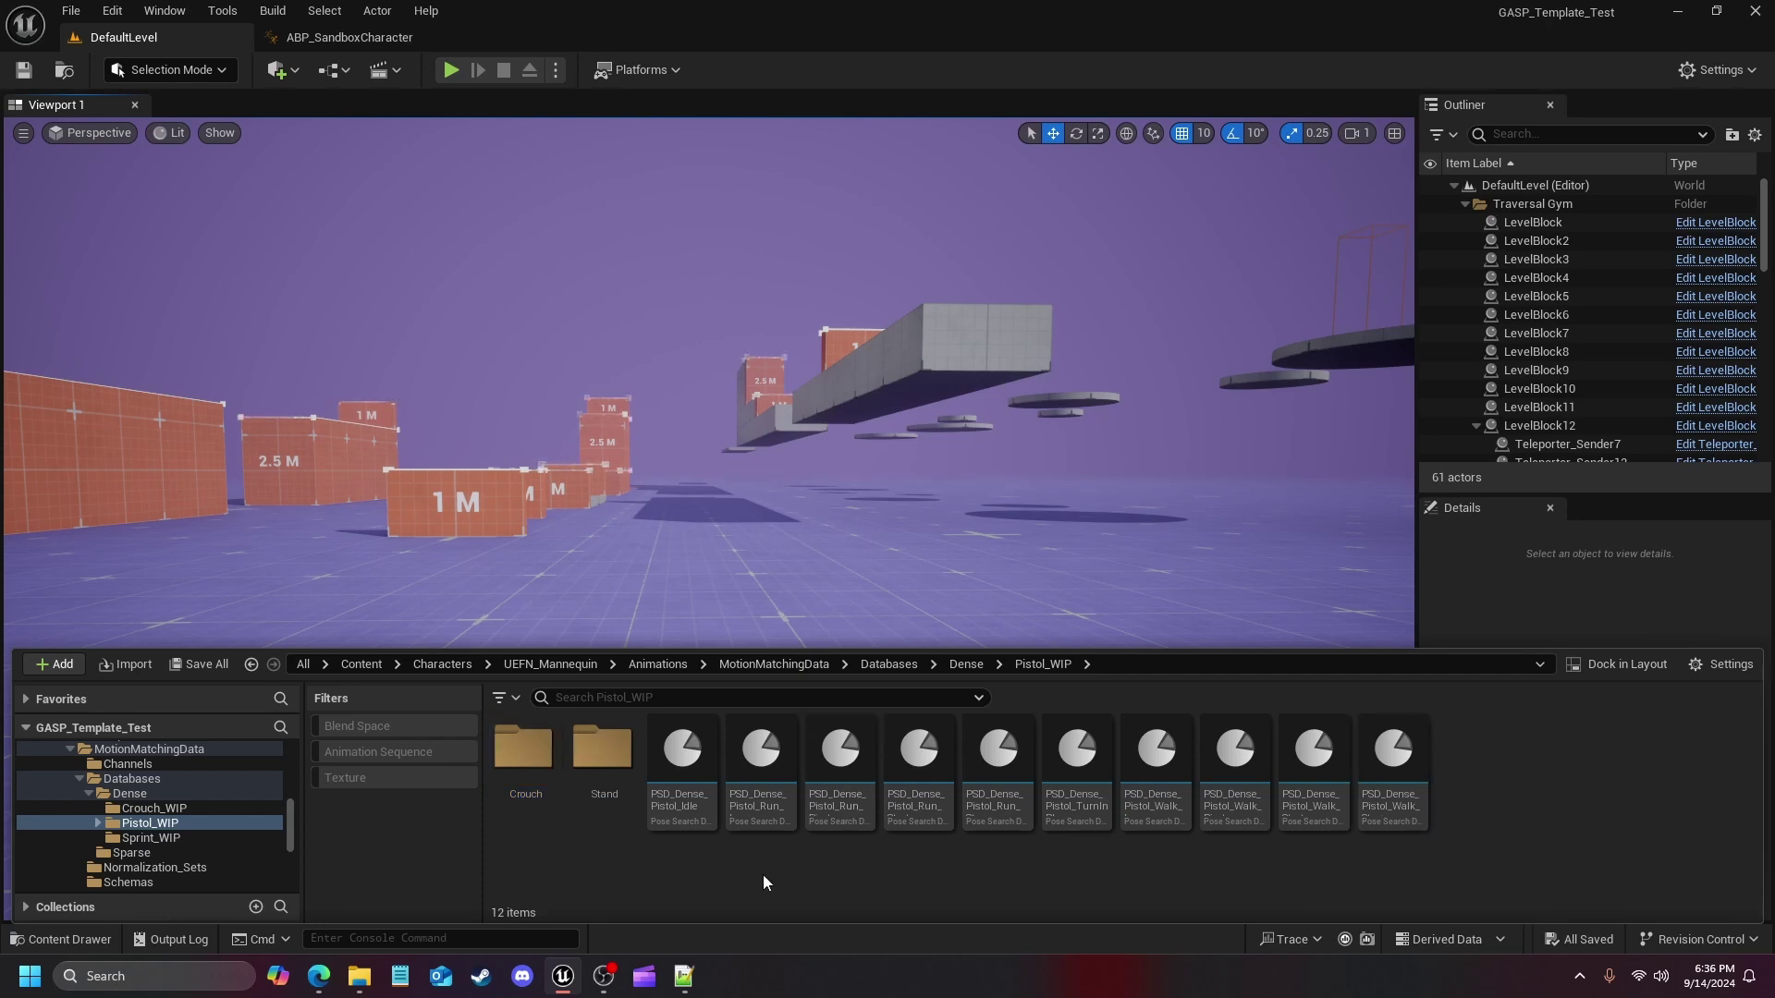
Move all the PSD_Dense_Pistol pose search databases from Pistol_WIP into its Stand folder
{"action": "left_click", "coordinate": [692, 770]}
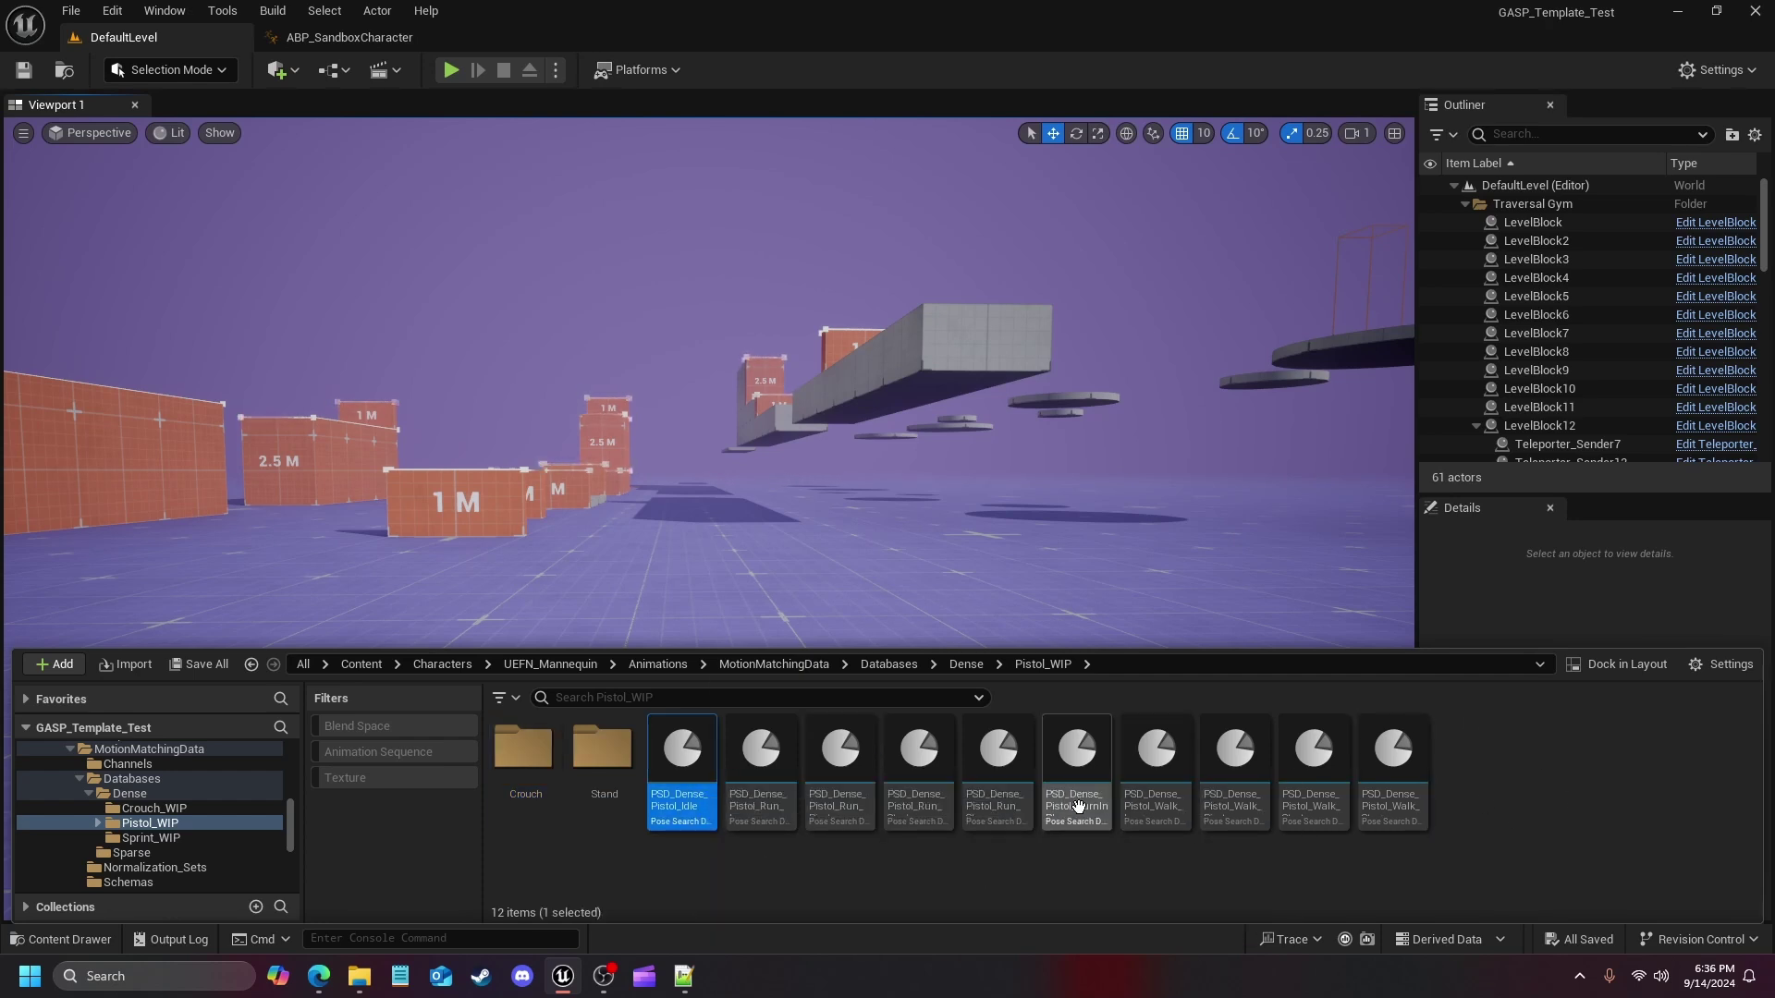
{"action": "left_click", "coordinate": [1393, 767], "text": "shift"}
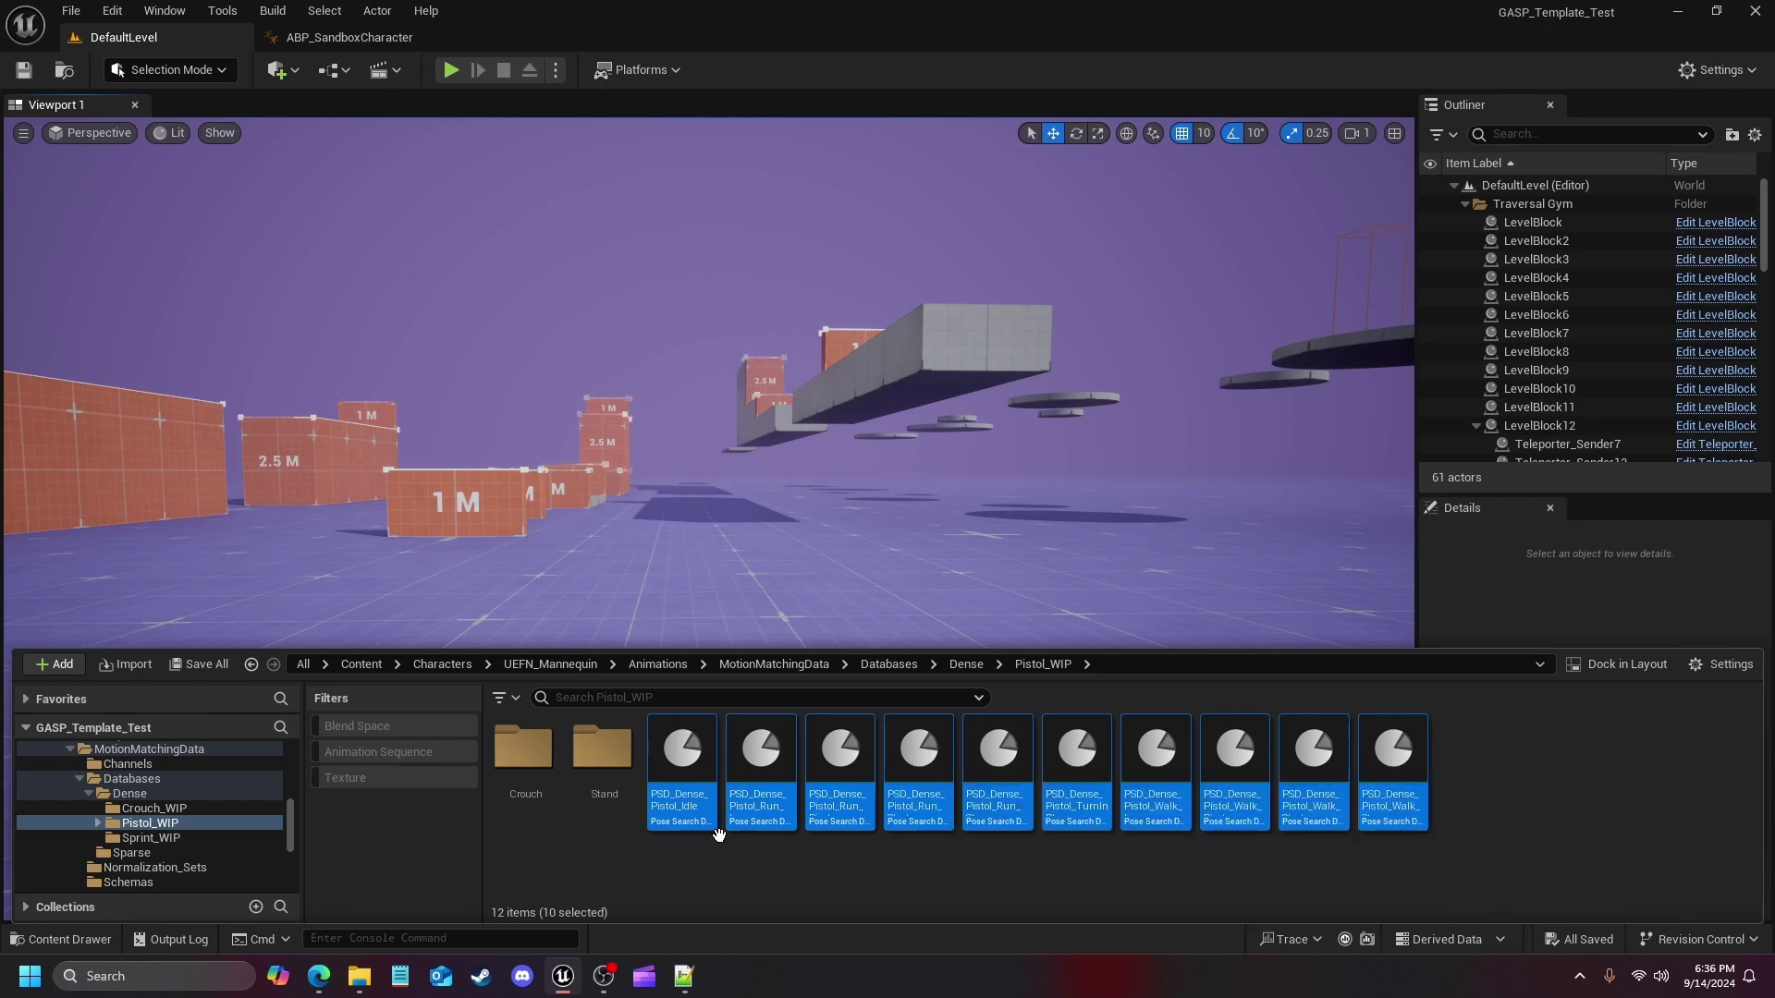
{"action": "left_click", "coordinate": [707, 865]}
{"action": "left_click", "coordinate": [684, 772]}
{"action": "left_click", "coordinate": [1393, 767]}
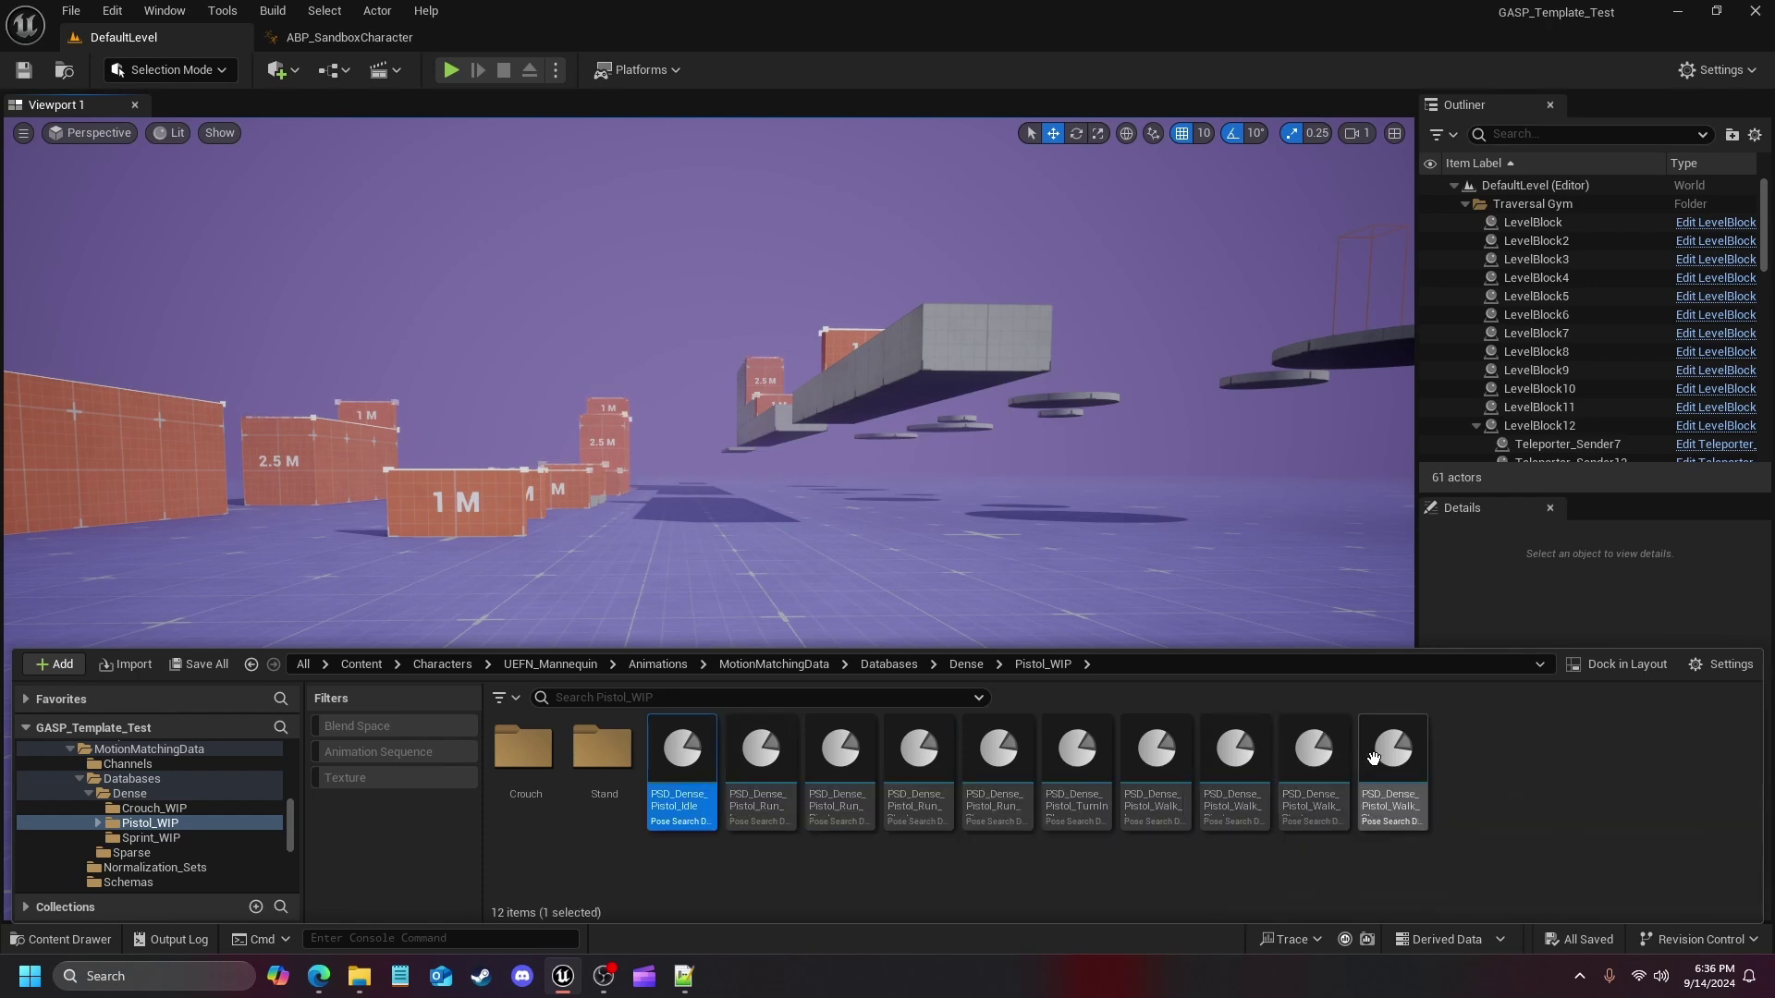
{"action": "left_click", "coordinate": [683, 767], "text": "shift"}
{"action": "left_click_drag", "start_coordinate": [682, 767], "coordinate": [599, 778]}
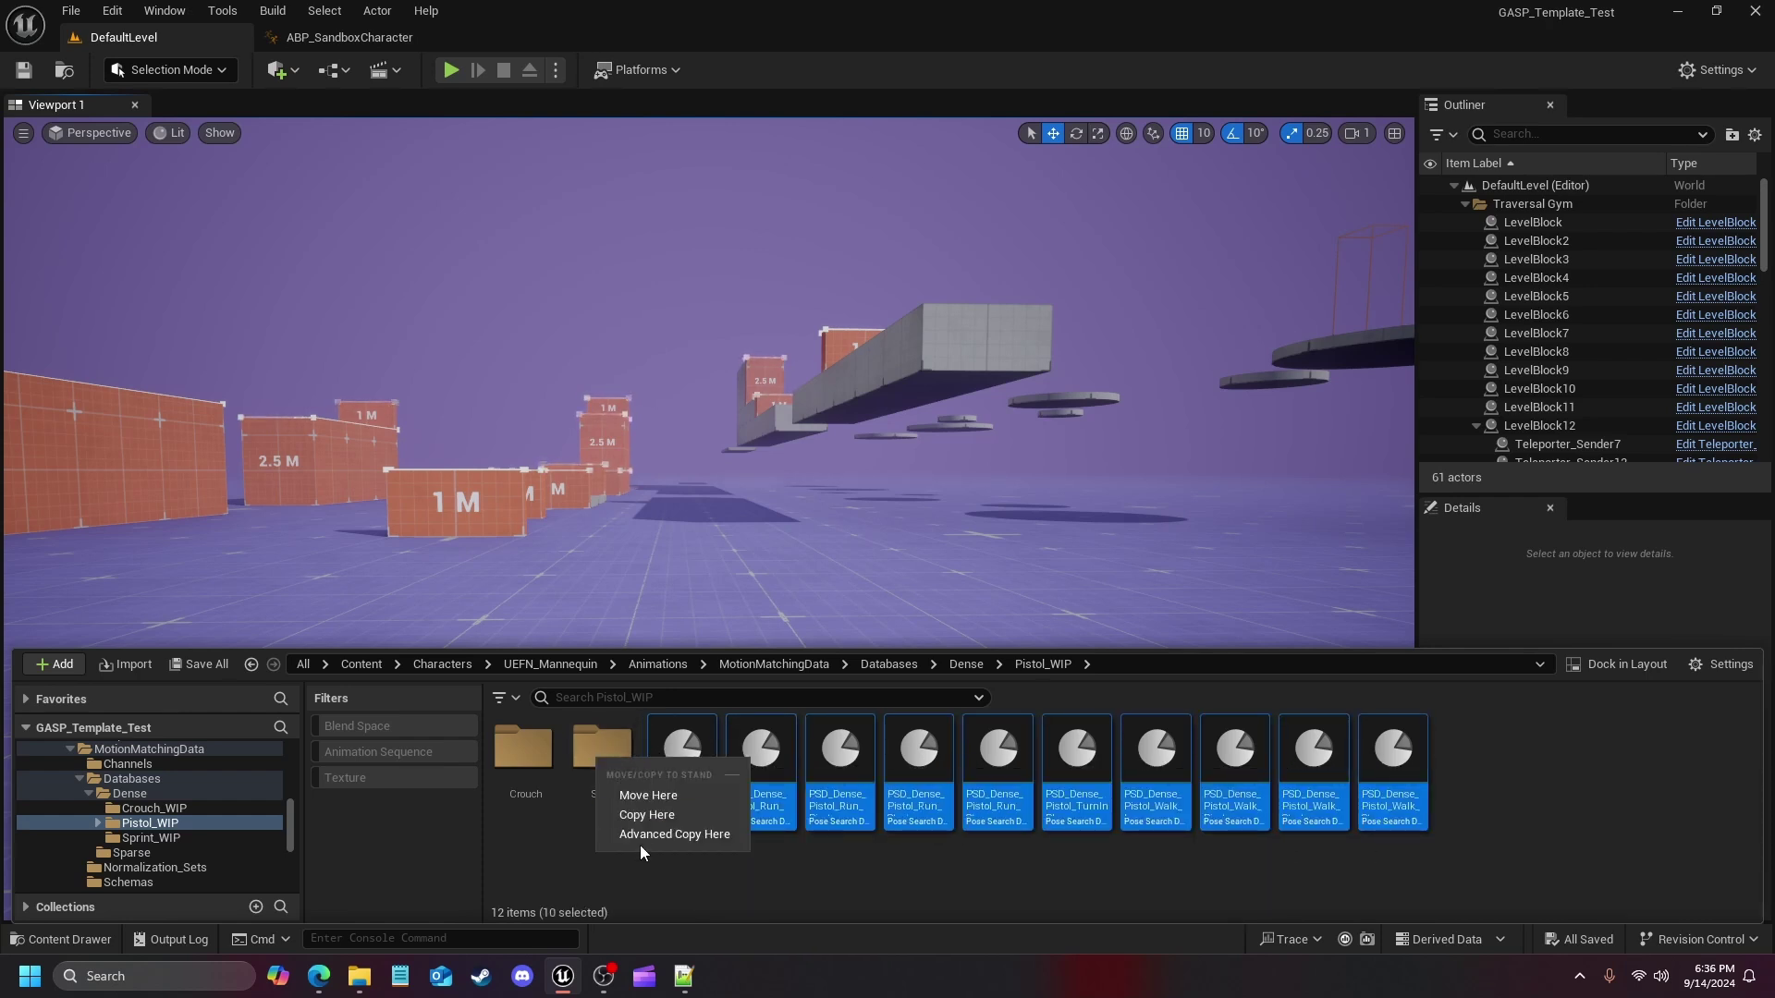
{"action": "left_click", "coordinate": [652, 797]}
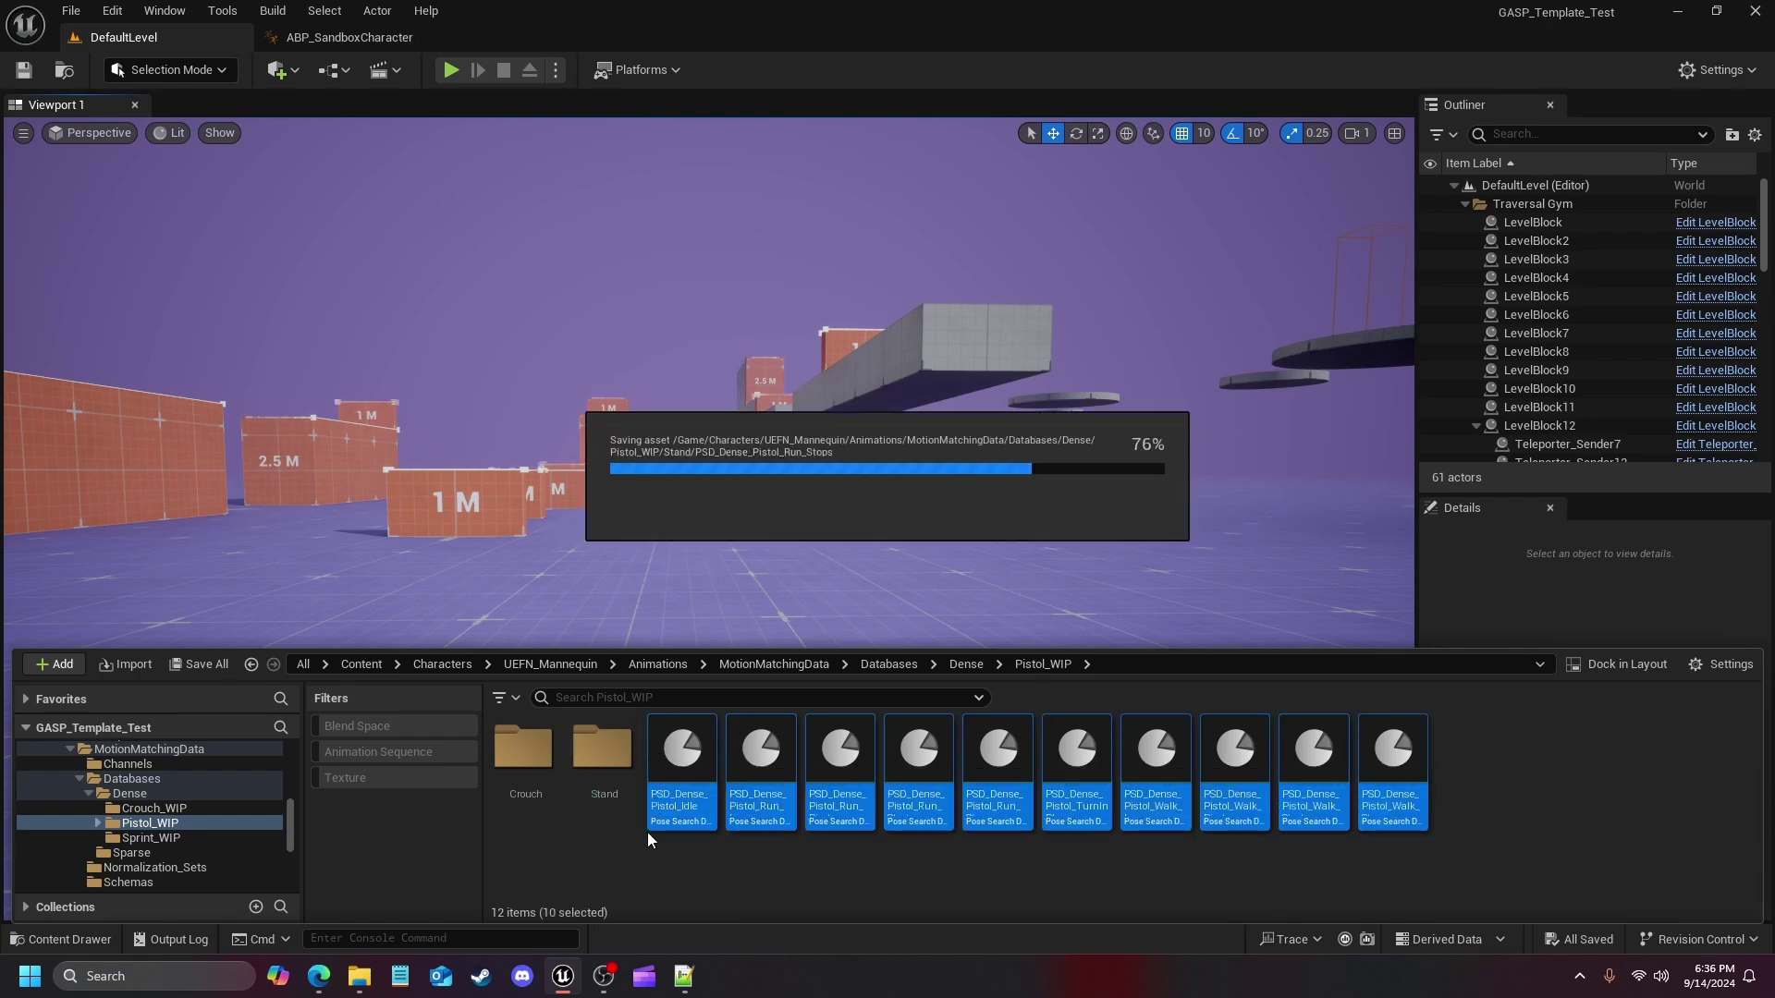
Copy all the pose search databases from the Pistol_WIP Stand folder into the Pistol_WIP Crouch folder
{"action": "double_click", "coordinate": [523, 758]}
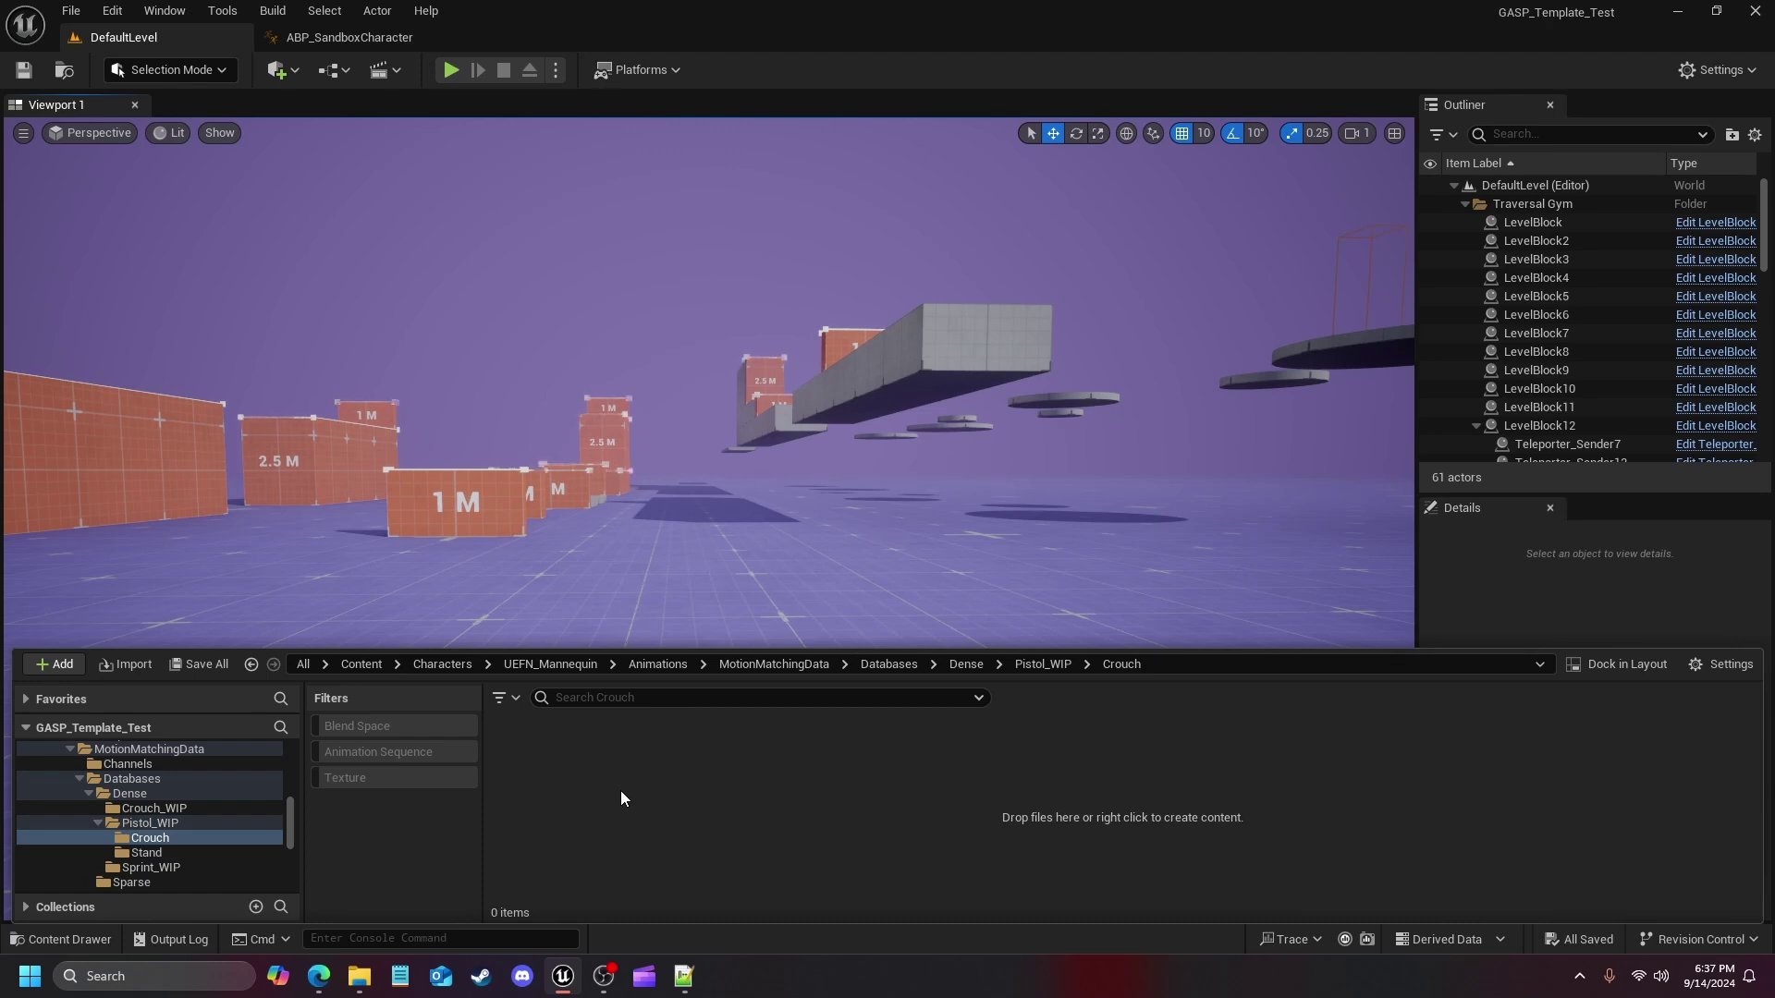
{"action": "left_click", "coordinate": [1042, 664]}
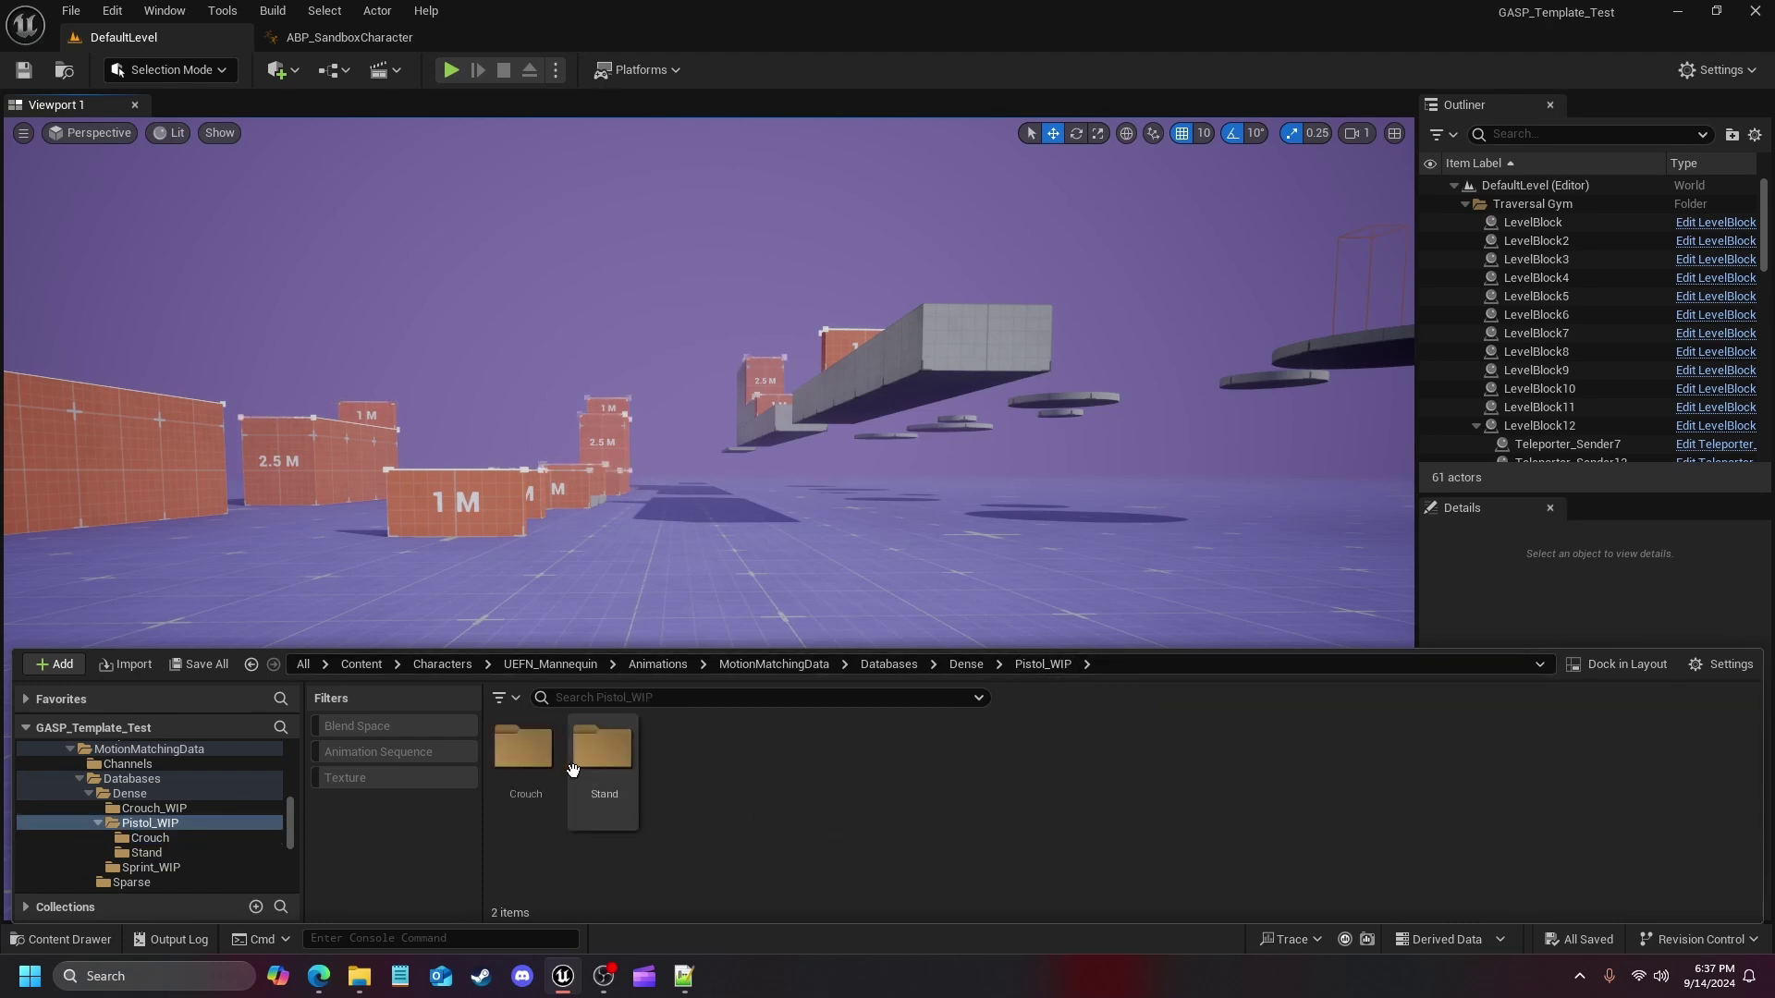
{"action": "double_click", "coordinate": [603, 753]}
{"action": "left_click", "coordinate": [532, 758]}
{"action": "left_click", "coordinate": [1241, 759], "text": "shift"}
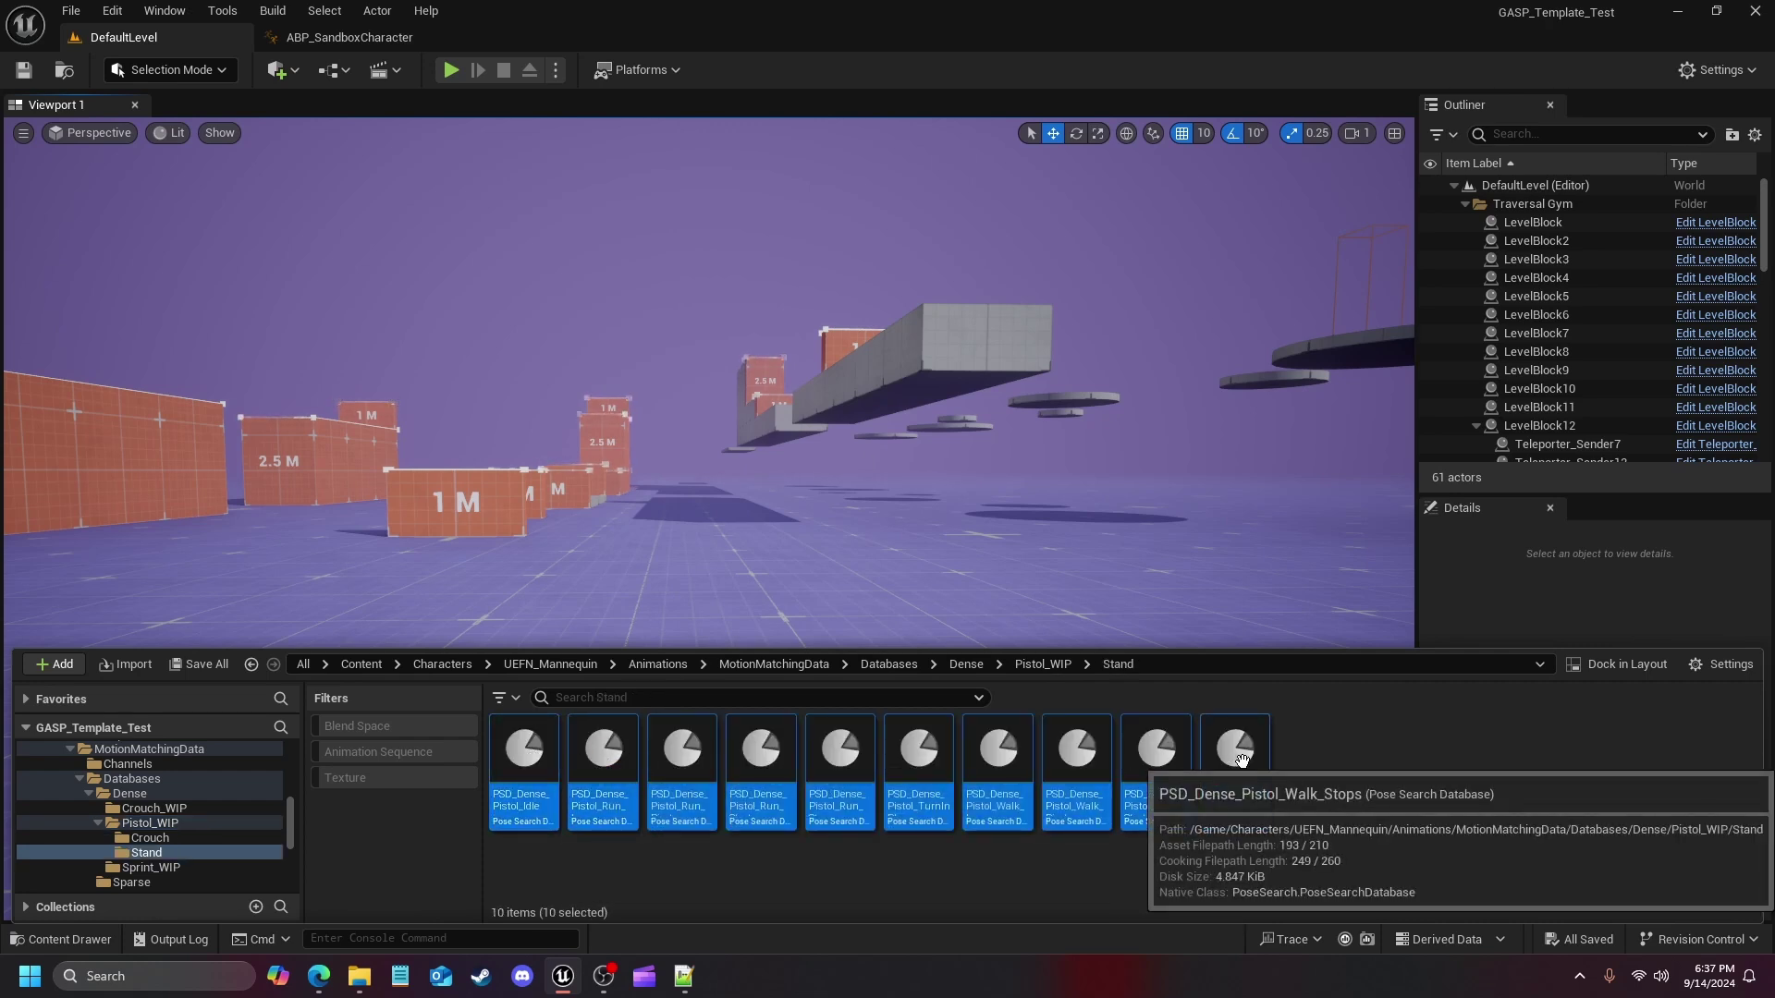
{"action": "left_click", "coordinate": [1018, 667]}
{"action": "double_click", "coordinate": [536, 747]}
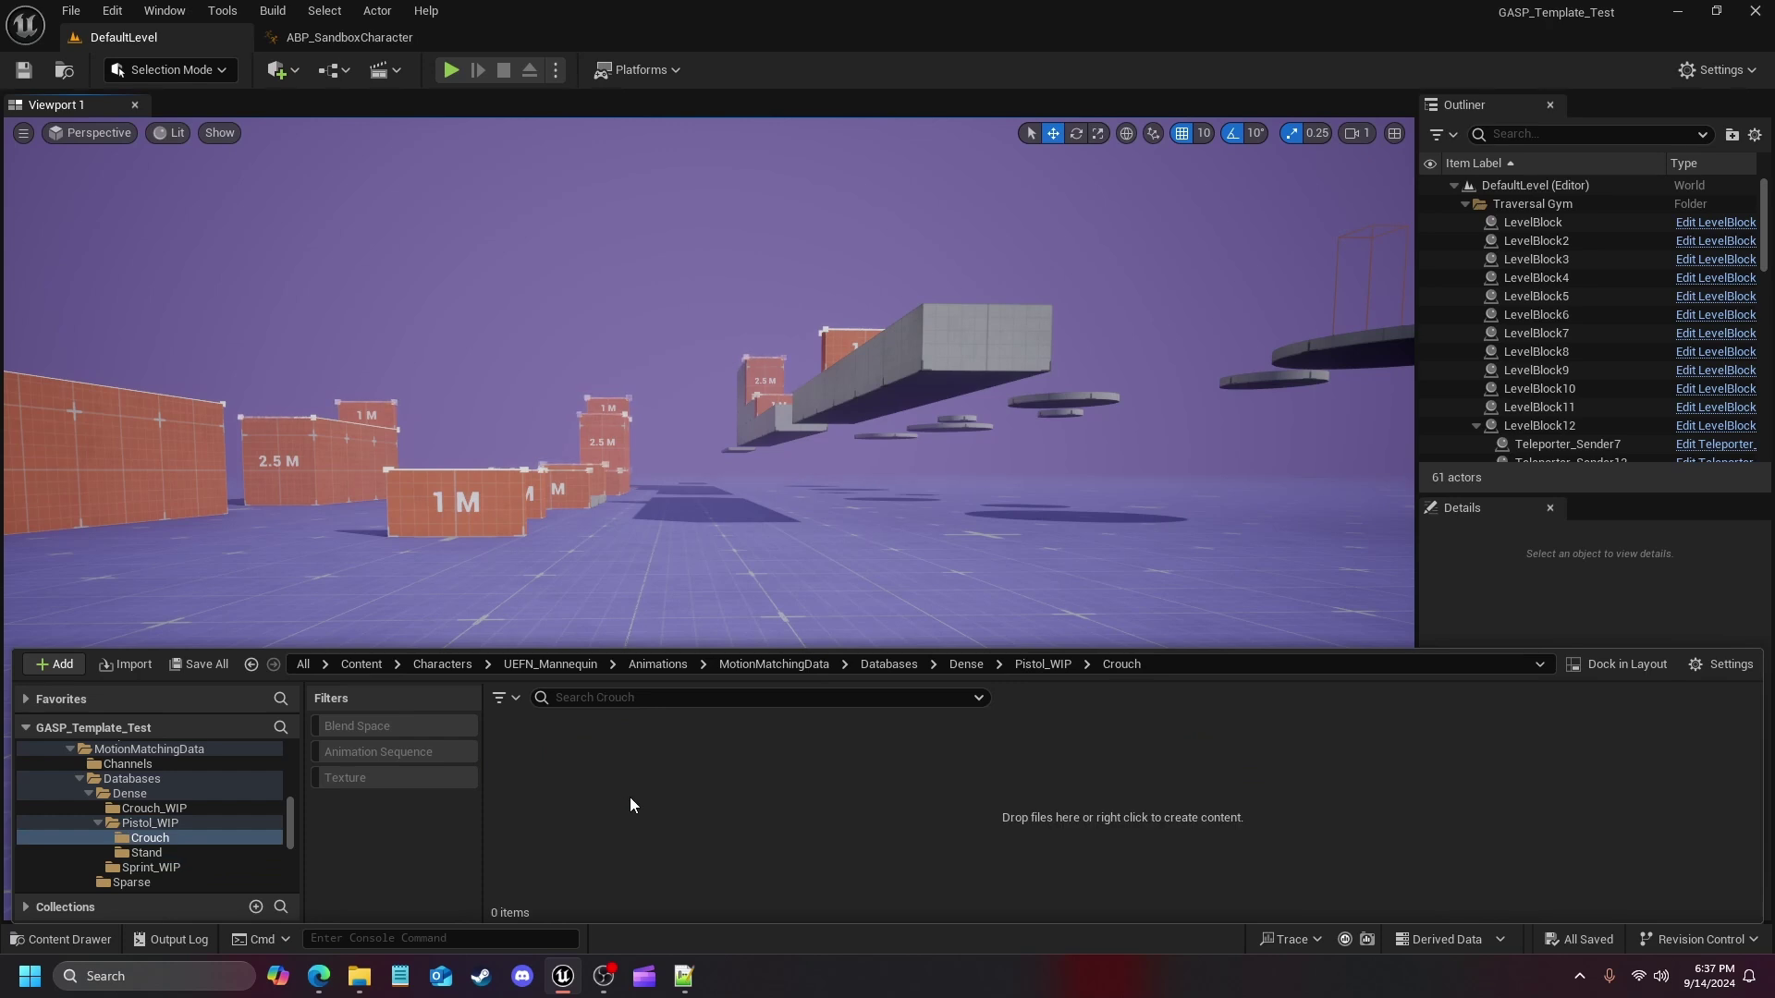
{"action": "key", "text": "ctrl+v"}
{"action": "right_click", "coordinate": [776, 795]}
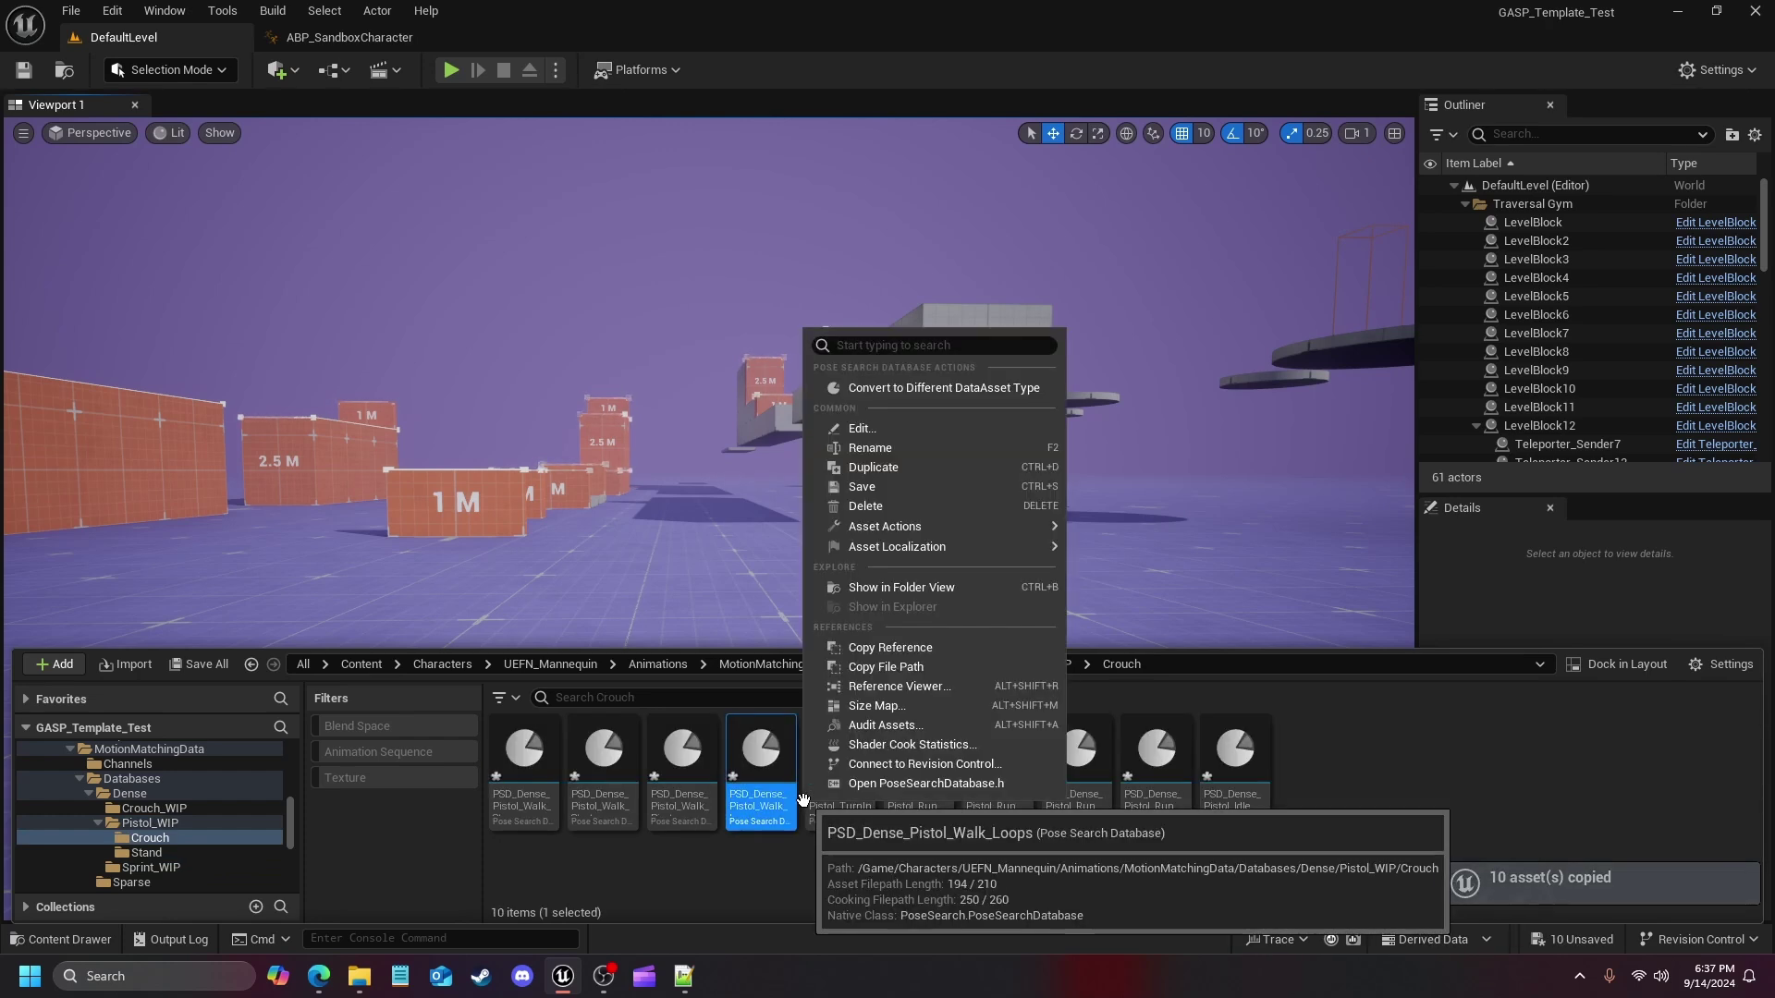
{"action": "left_click", "coordinate": [723, 848]}
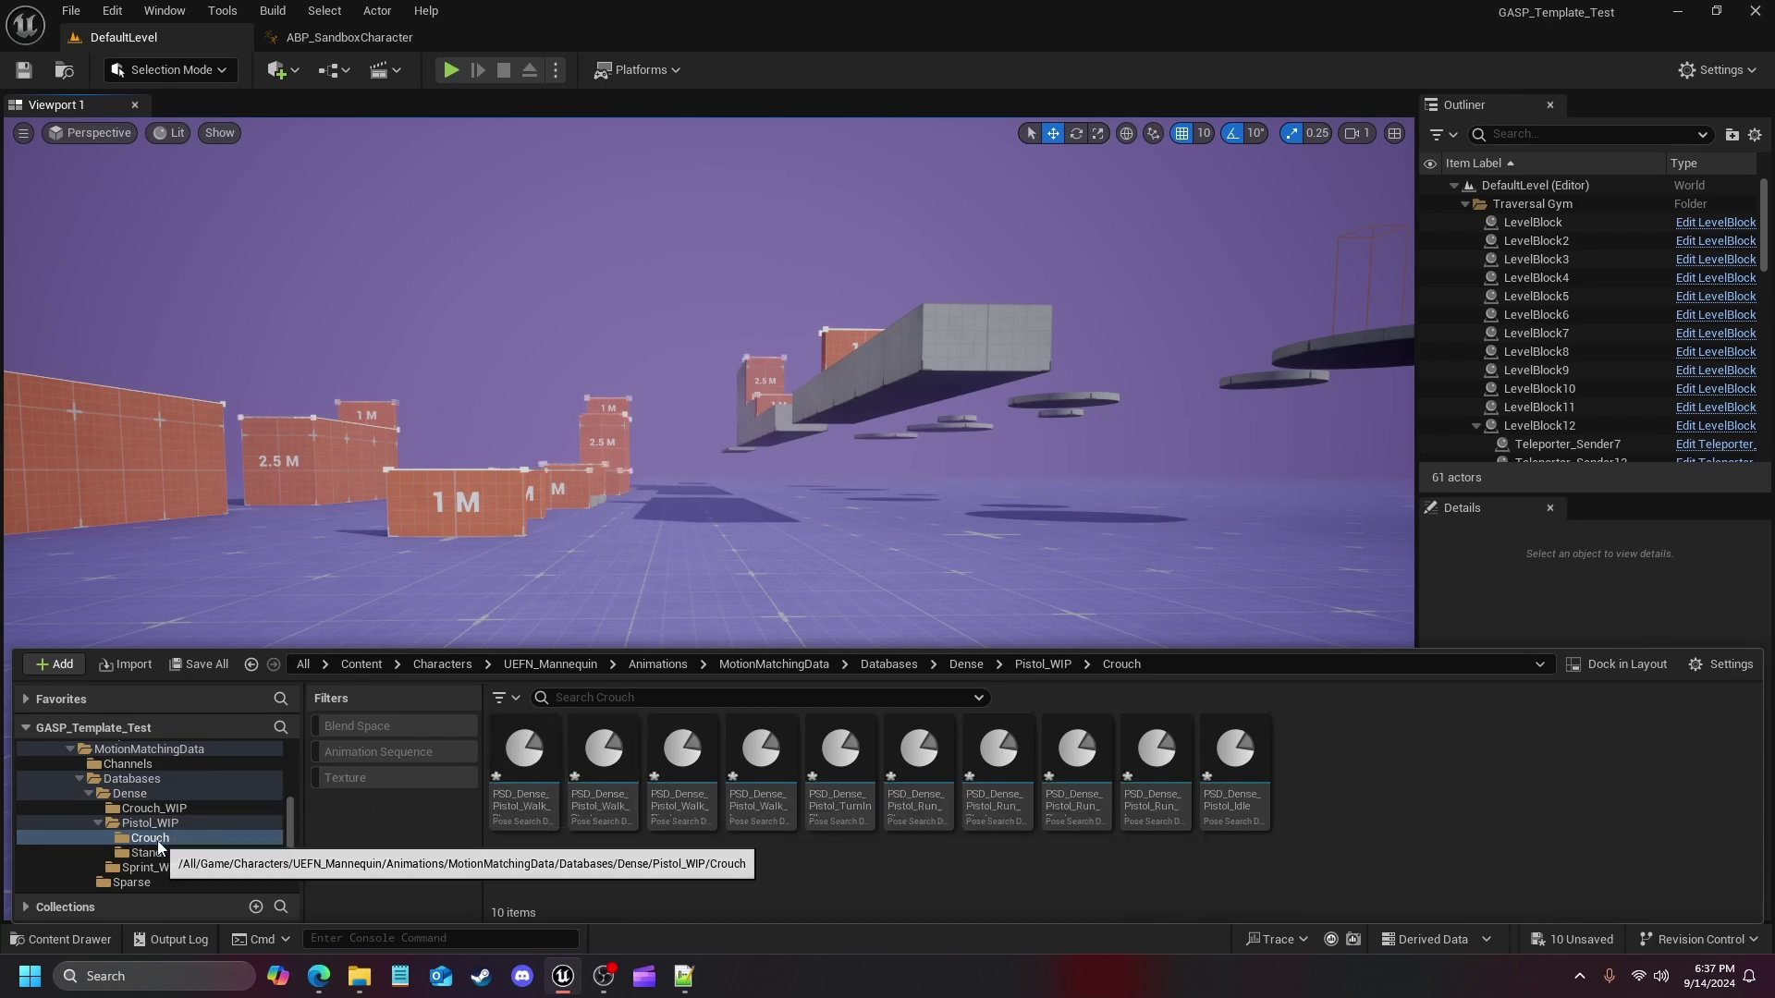
Open the Crouch animation folder under UEFN_Mannequin/Animations/Pistol
{"action": "scroll", "coordinate": [141, 846], "scroll_direction": "up", "scroll_amount": 2}
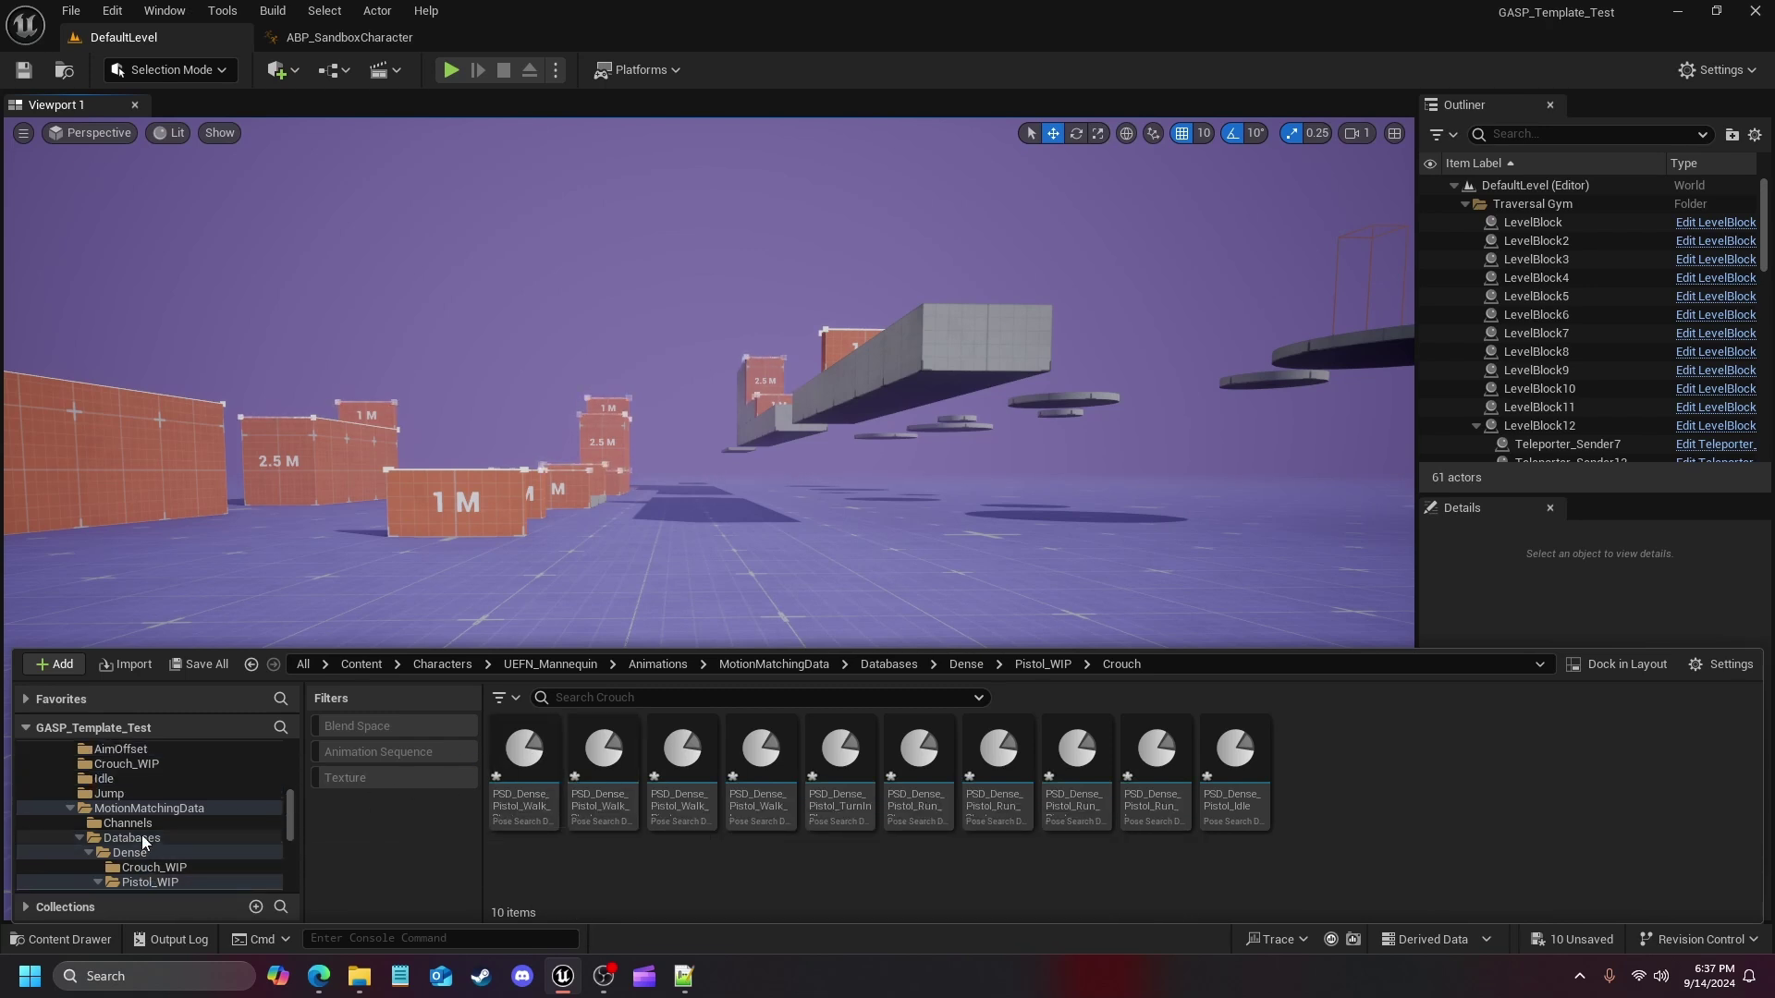
{"action": "scroll", "coordinate": [157, 823], "scroll_direction": "down", "scroll_amount": 3}
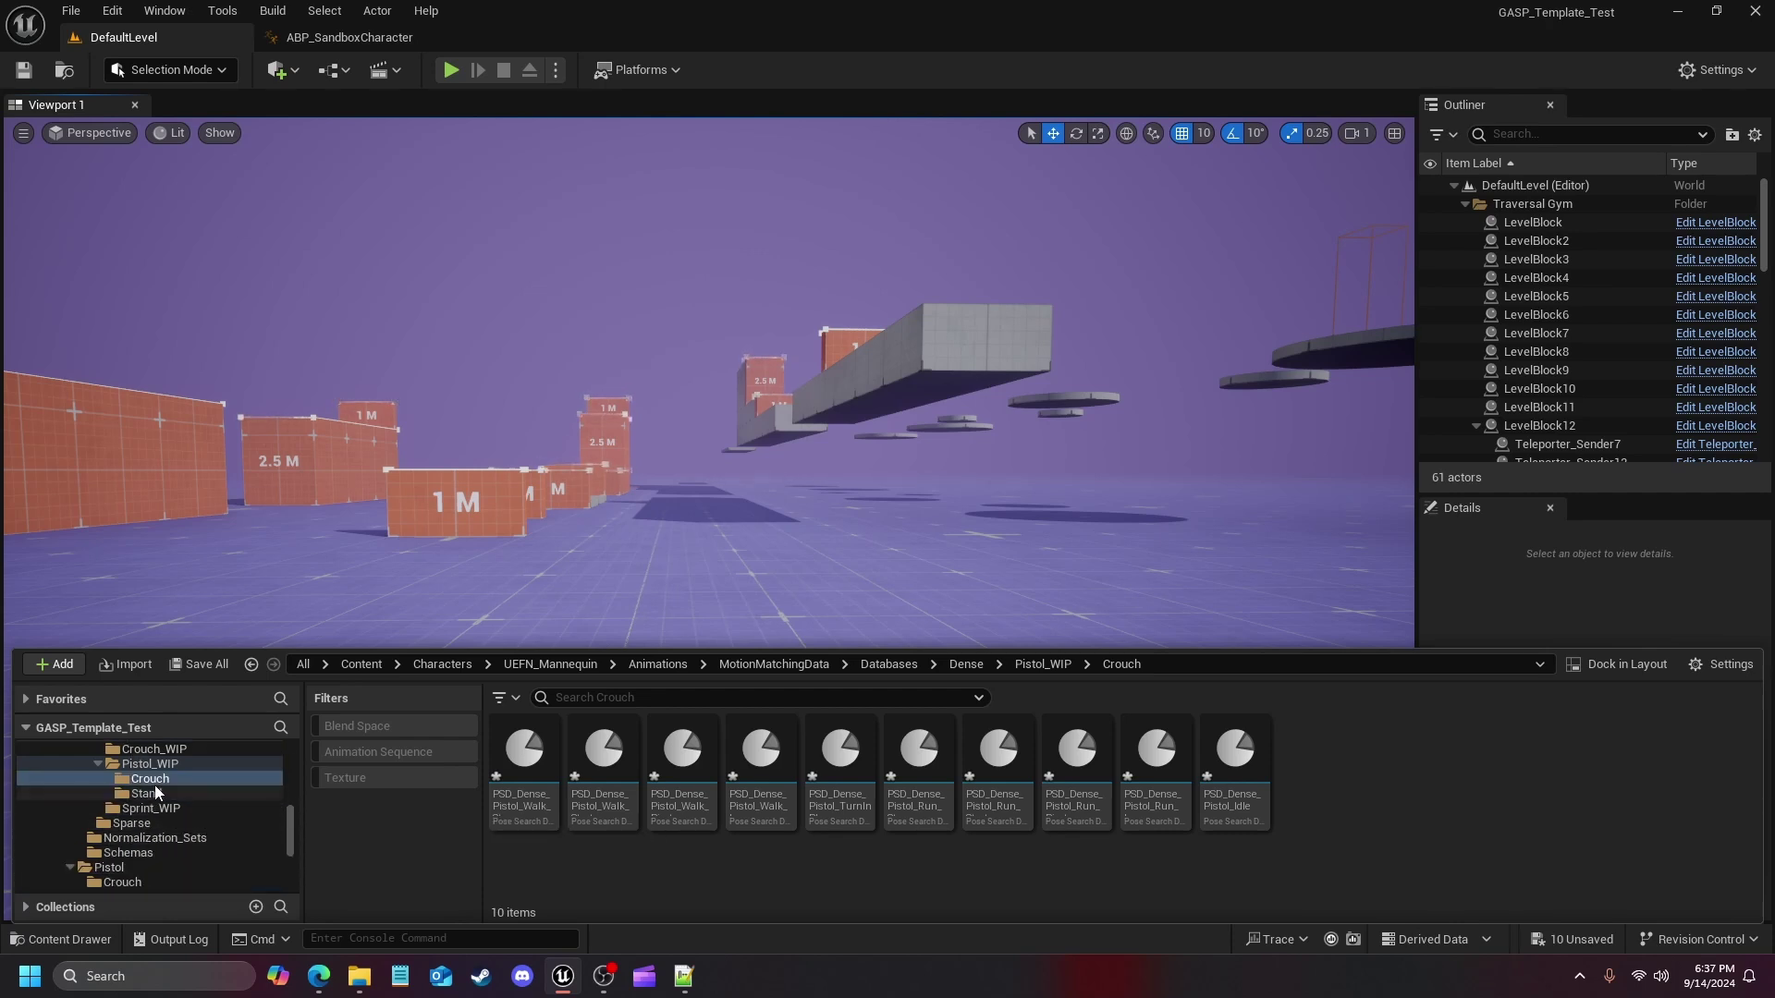
{"action": "scroll", "coordinate": [148, 814], "scroll_direction": "down", "scroll_amount": 2}
{"action": "left_click", "coordinate": [125, 824]}
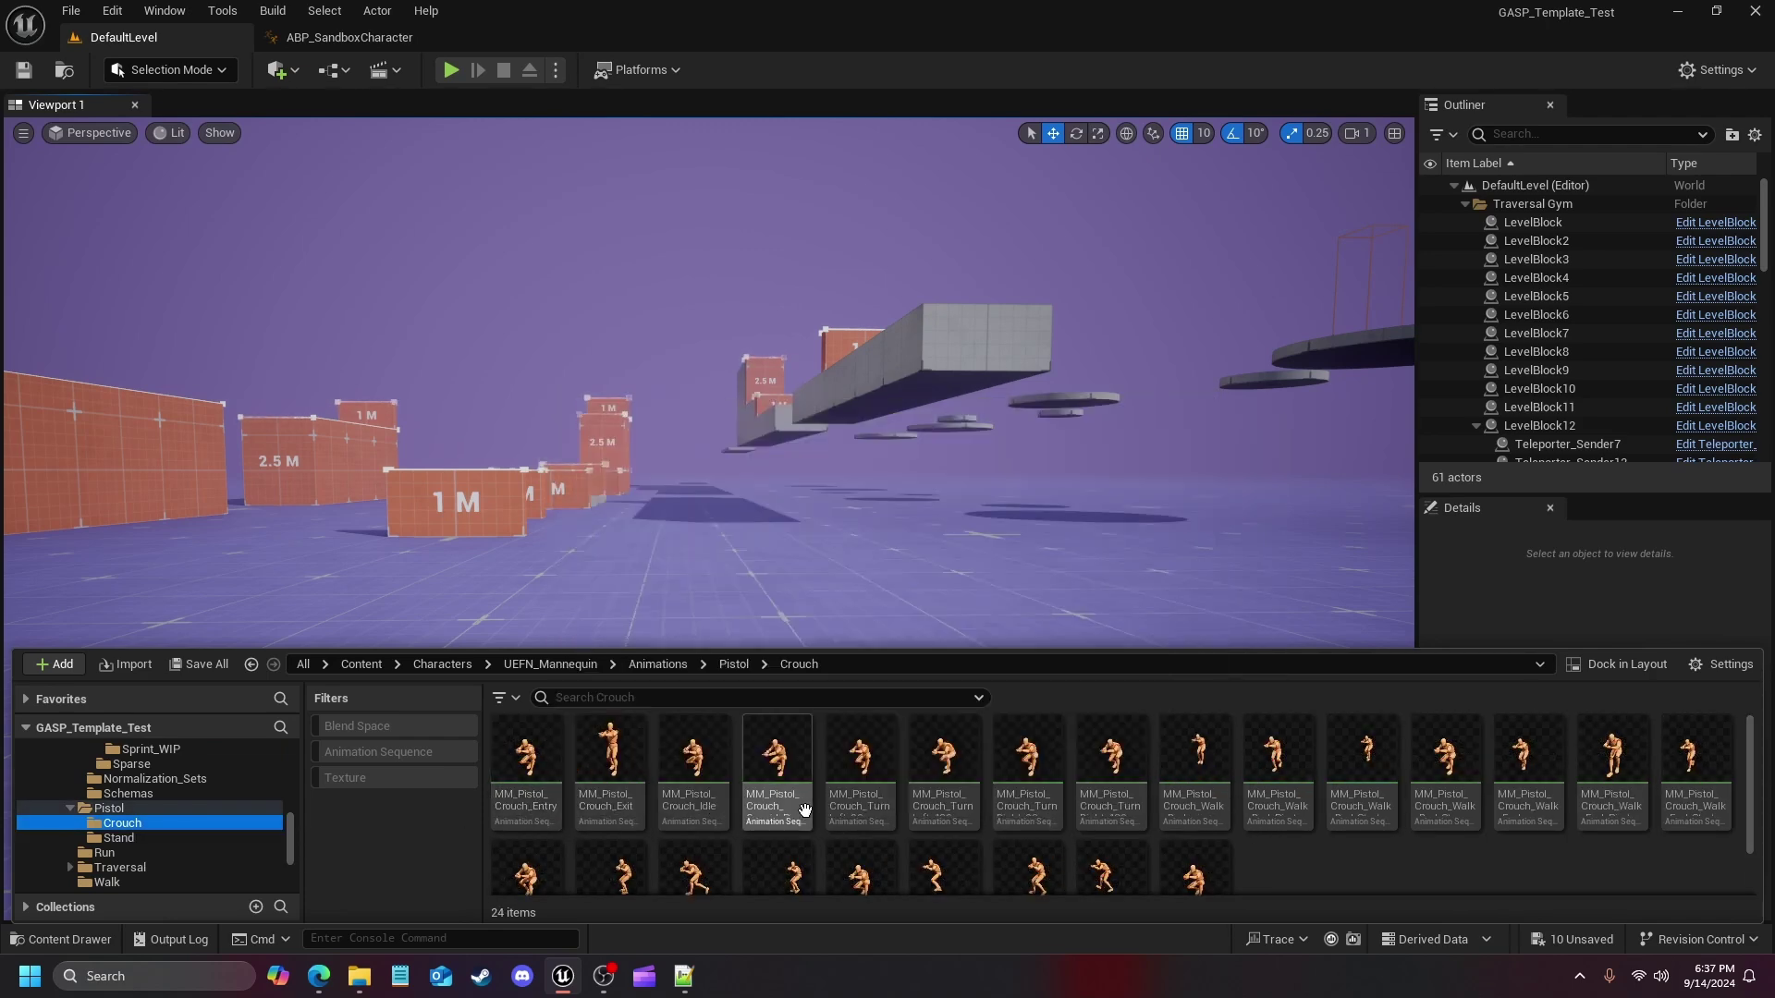
Open the Crouch folder inside MotionMatchingData/Databases/Dense/Pistol_WIP
{"action": "mouse_move", "coordinate": [612, 774]}
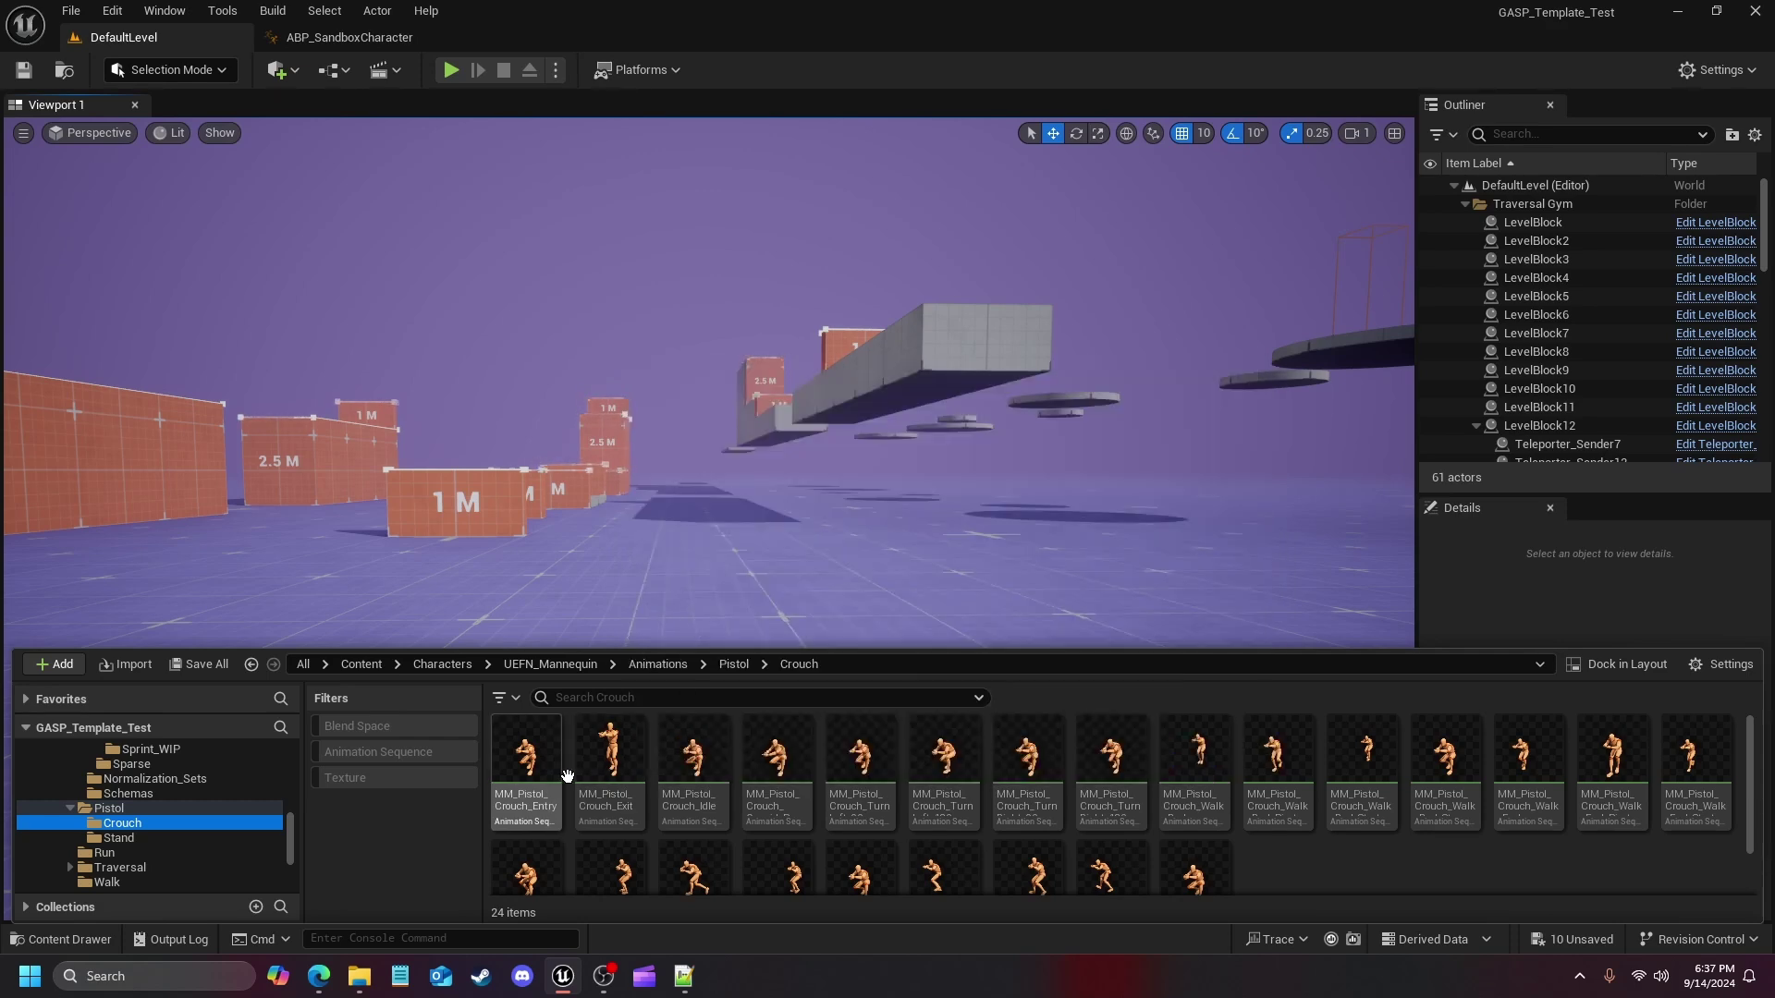
{"action": "mouse_move", "coordinate": [552, 782]}
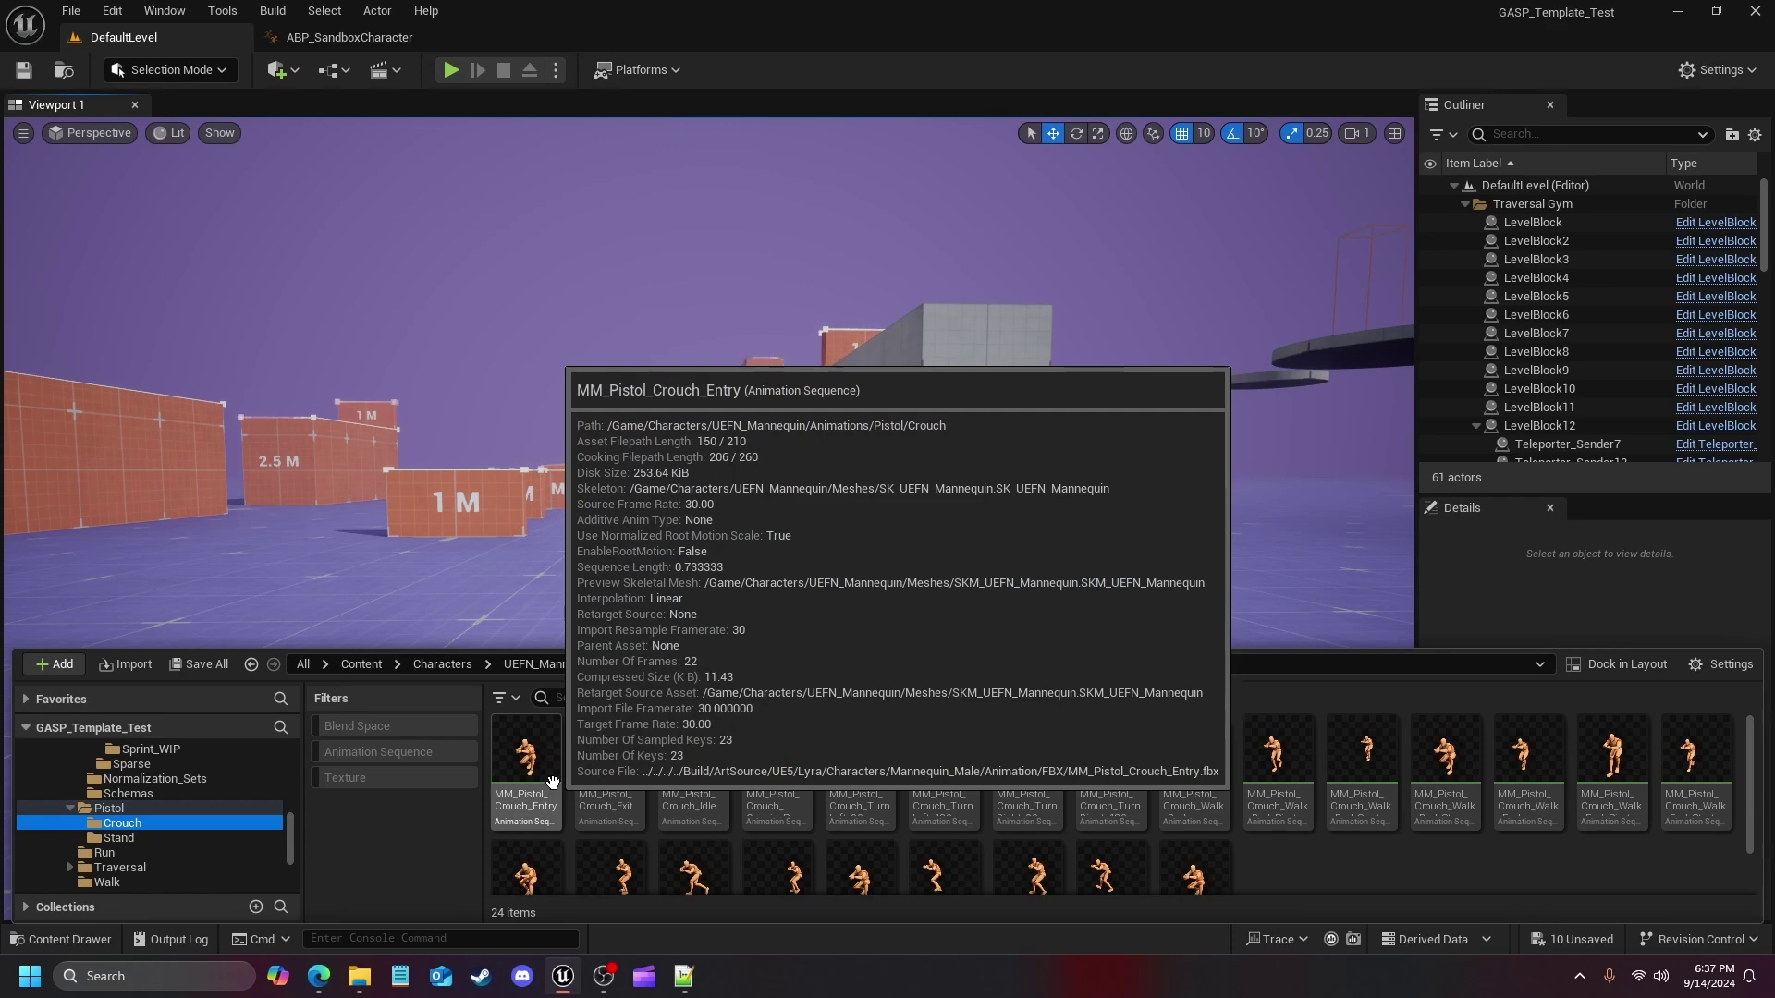
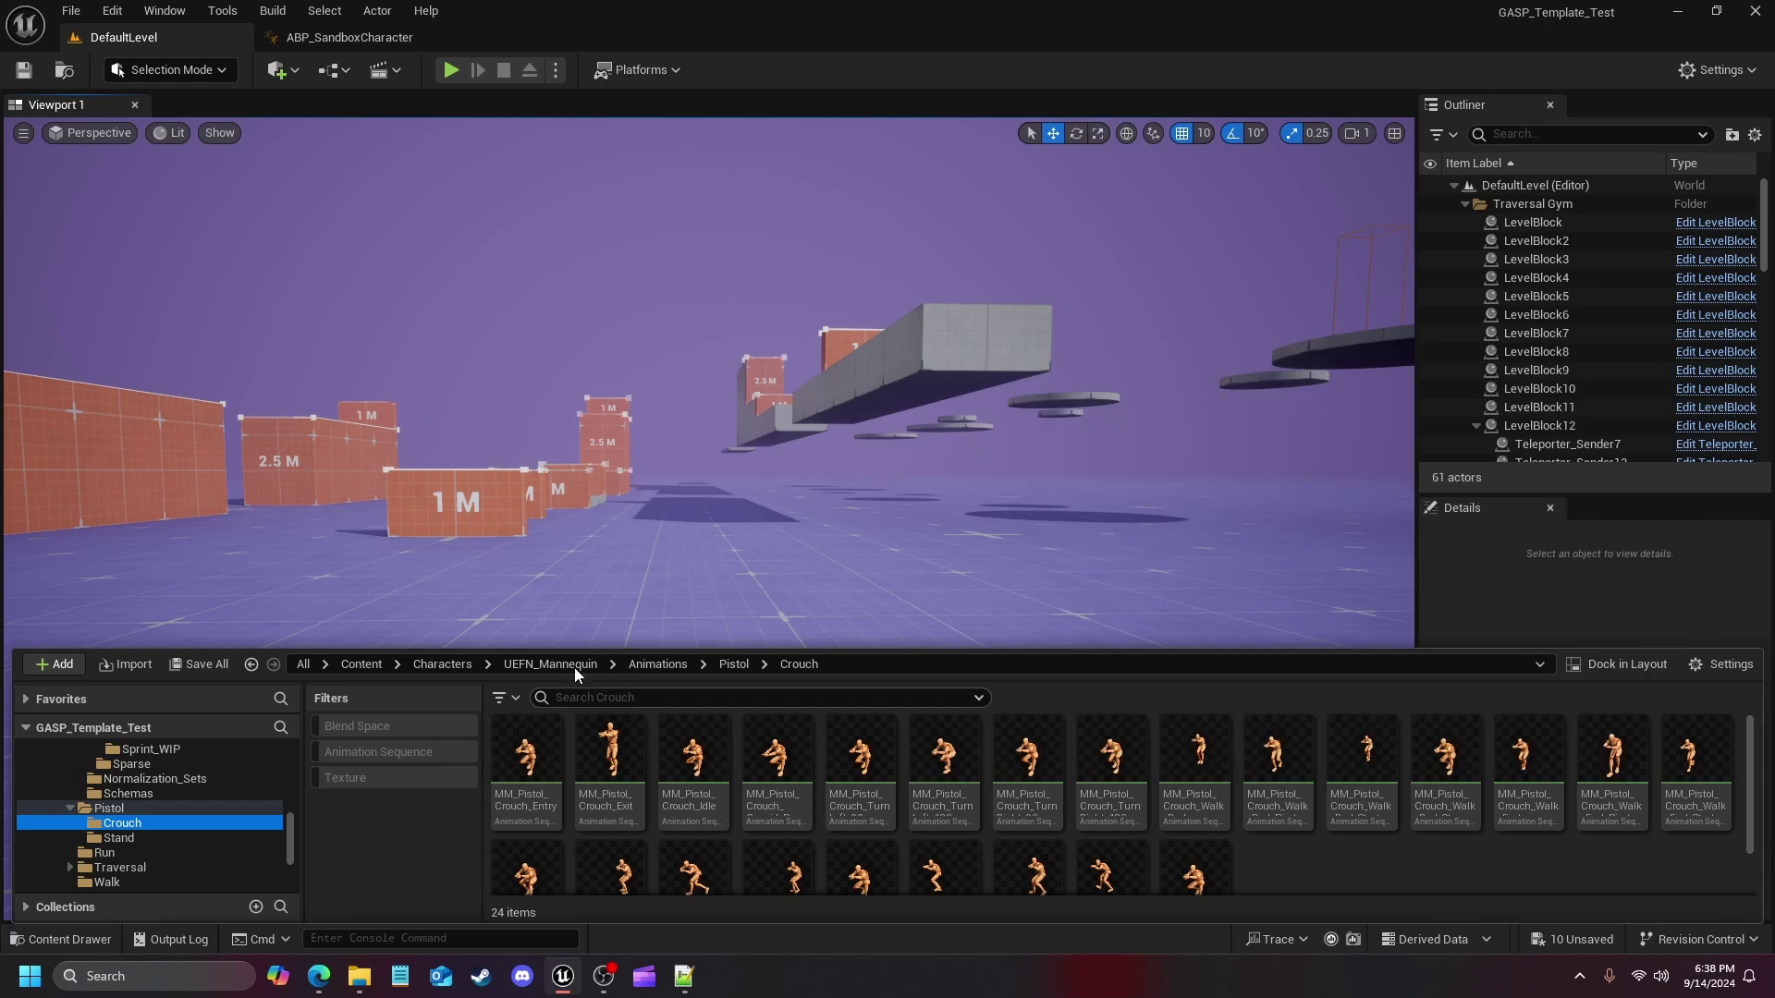
{"action": "left_click", "coordinate": [733, 666]}
{"action": "left_click", "coordinate": [660, 665]}
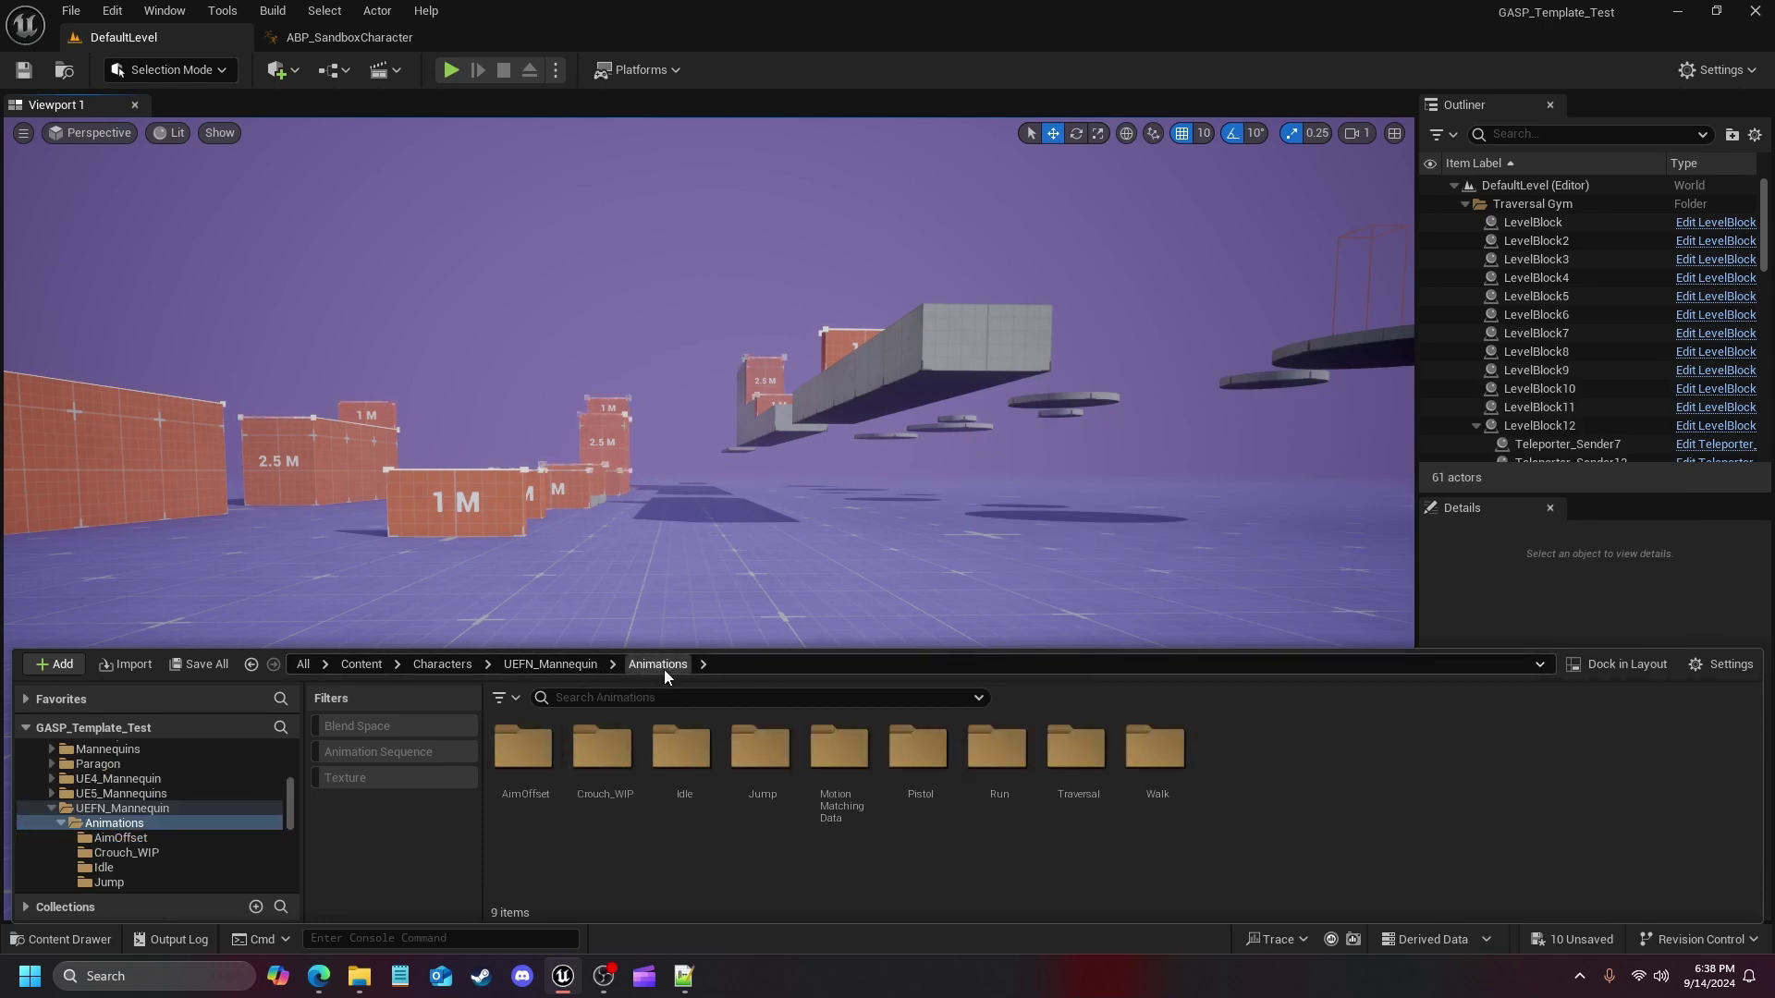
{"action": "double_click", "coordinate": [826, 750]}
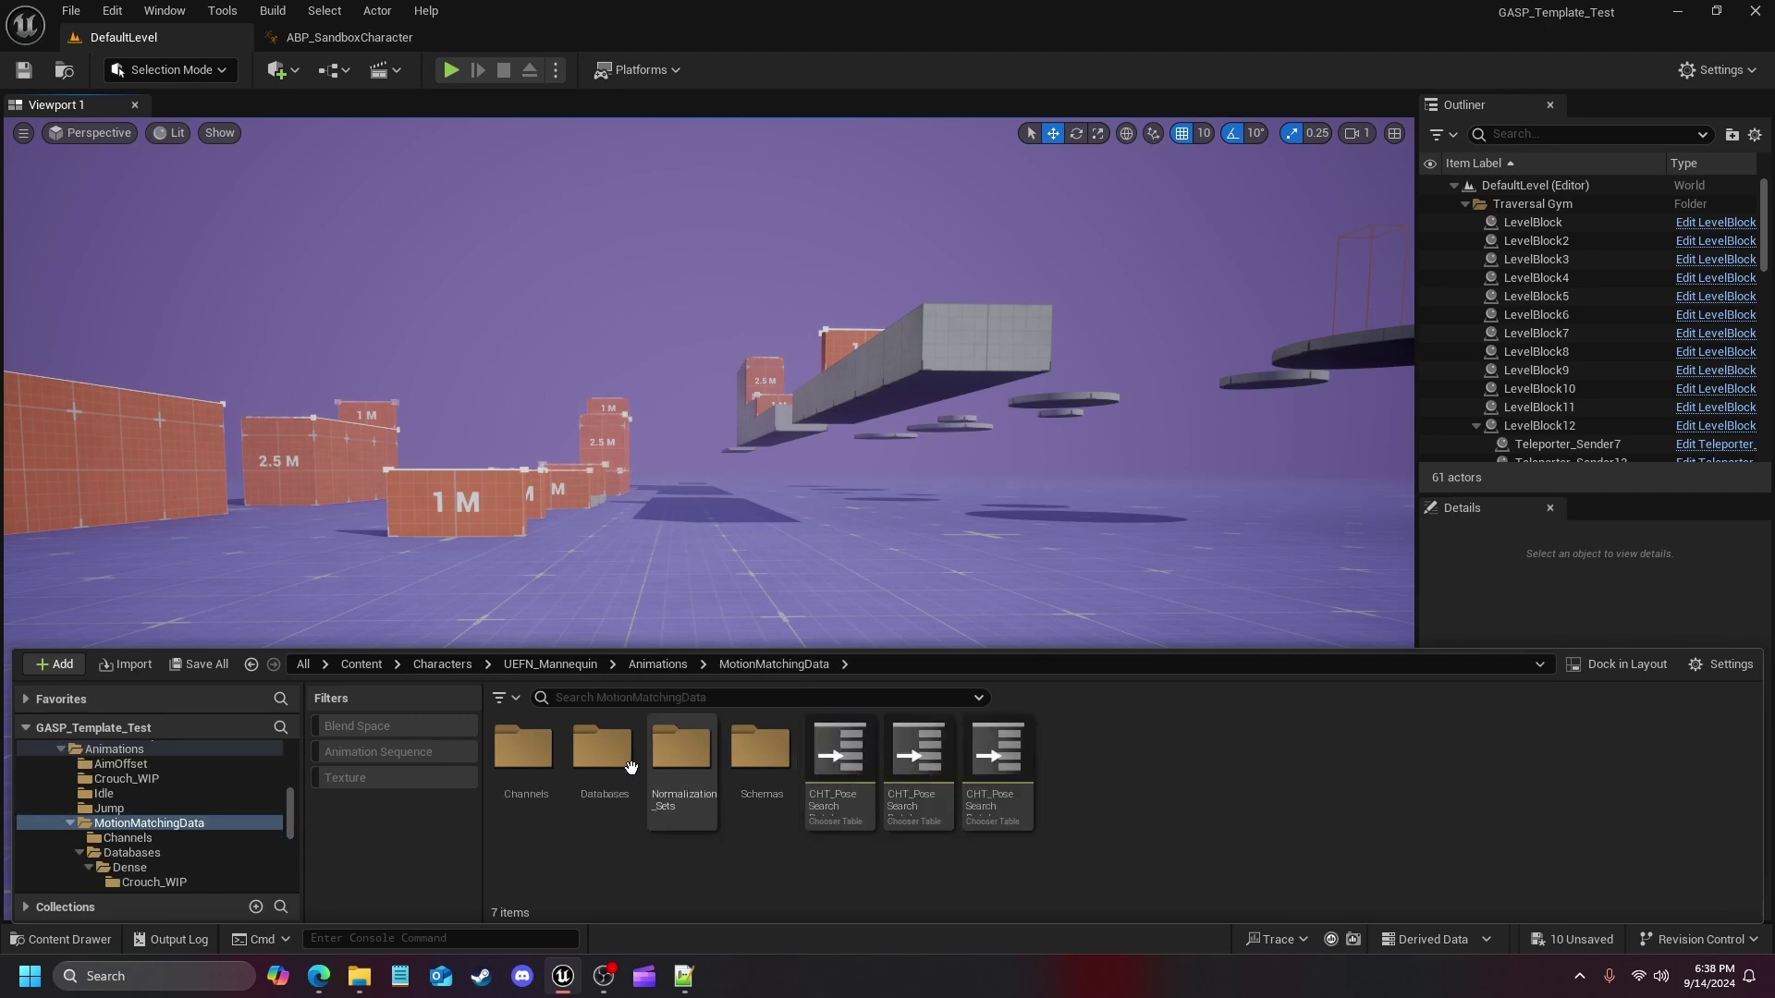
{"action": "double_click", "coordinate": [602, 747]}
{"action": "left_click", "coordinate": [525, 750]}
{"action": "double_click", "coordinate": [525, 750]}
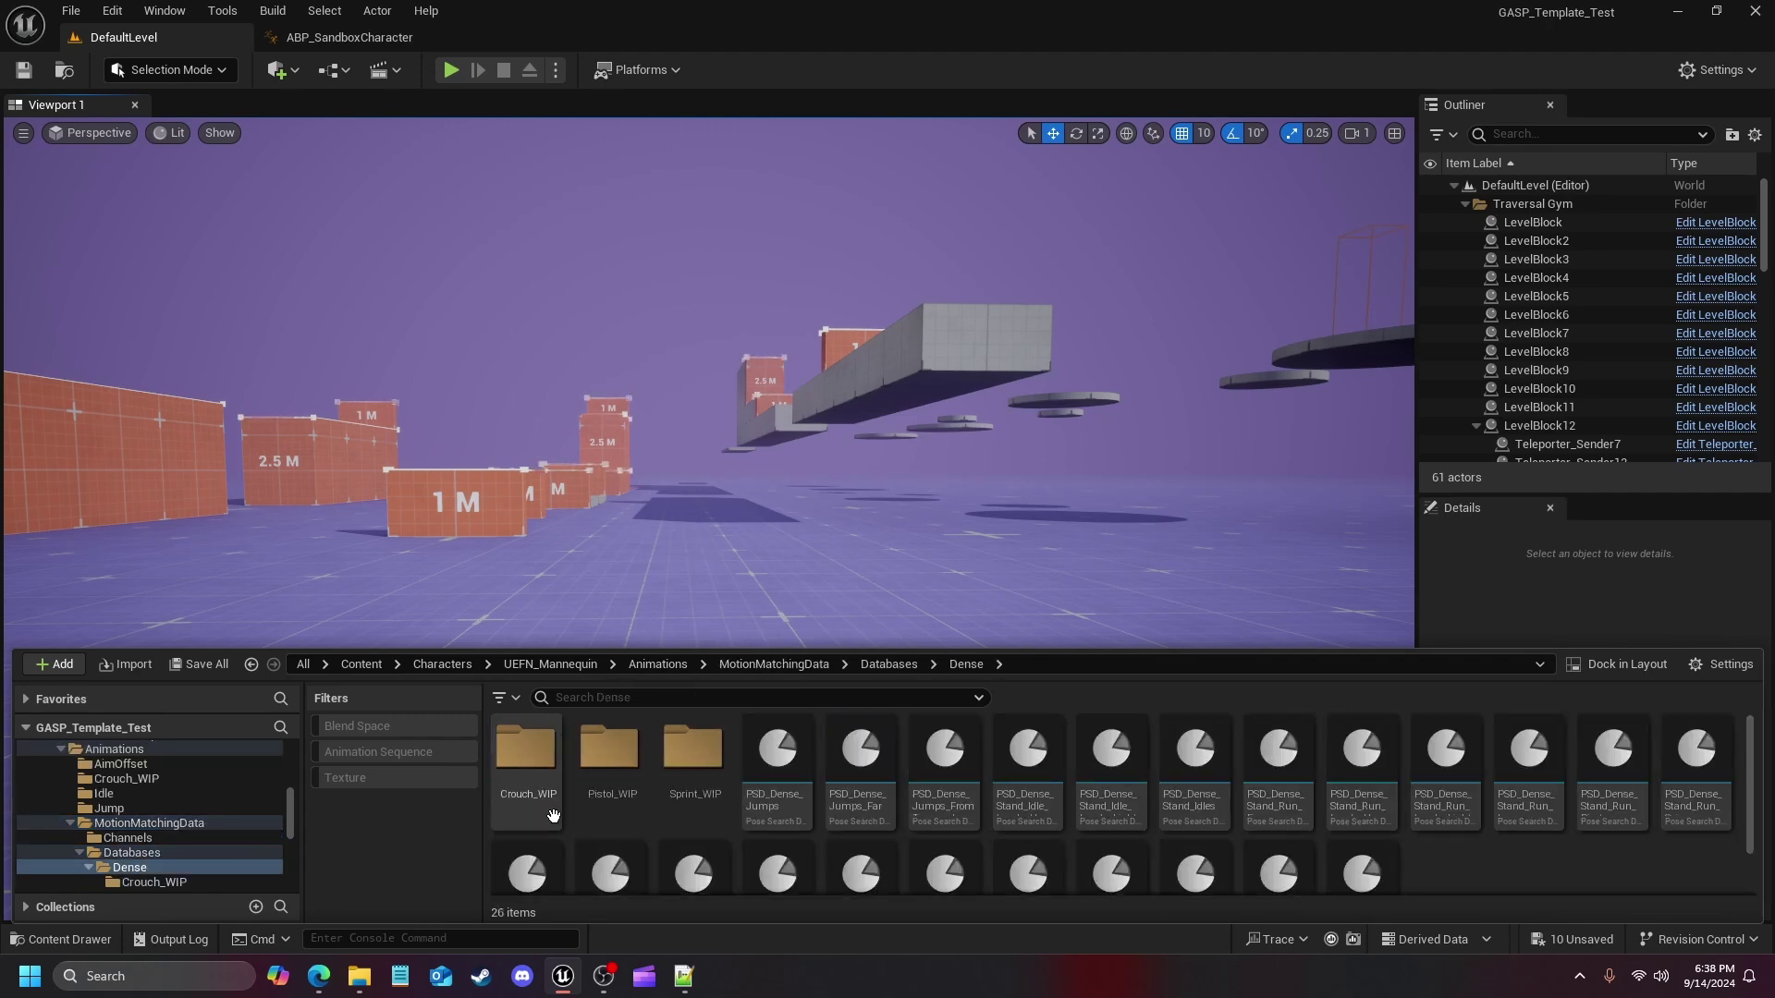
{"action": "double_click", "coordinate": [525, 751]}
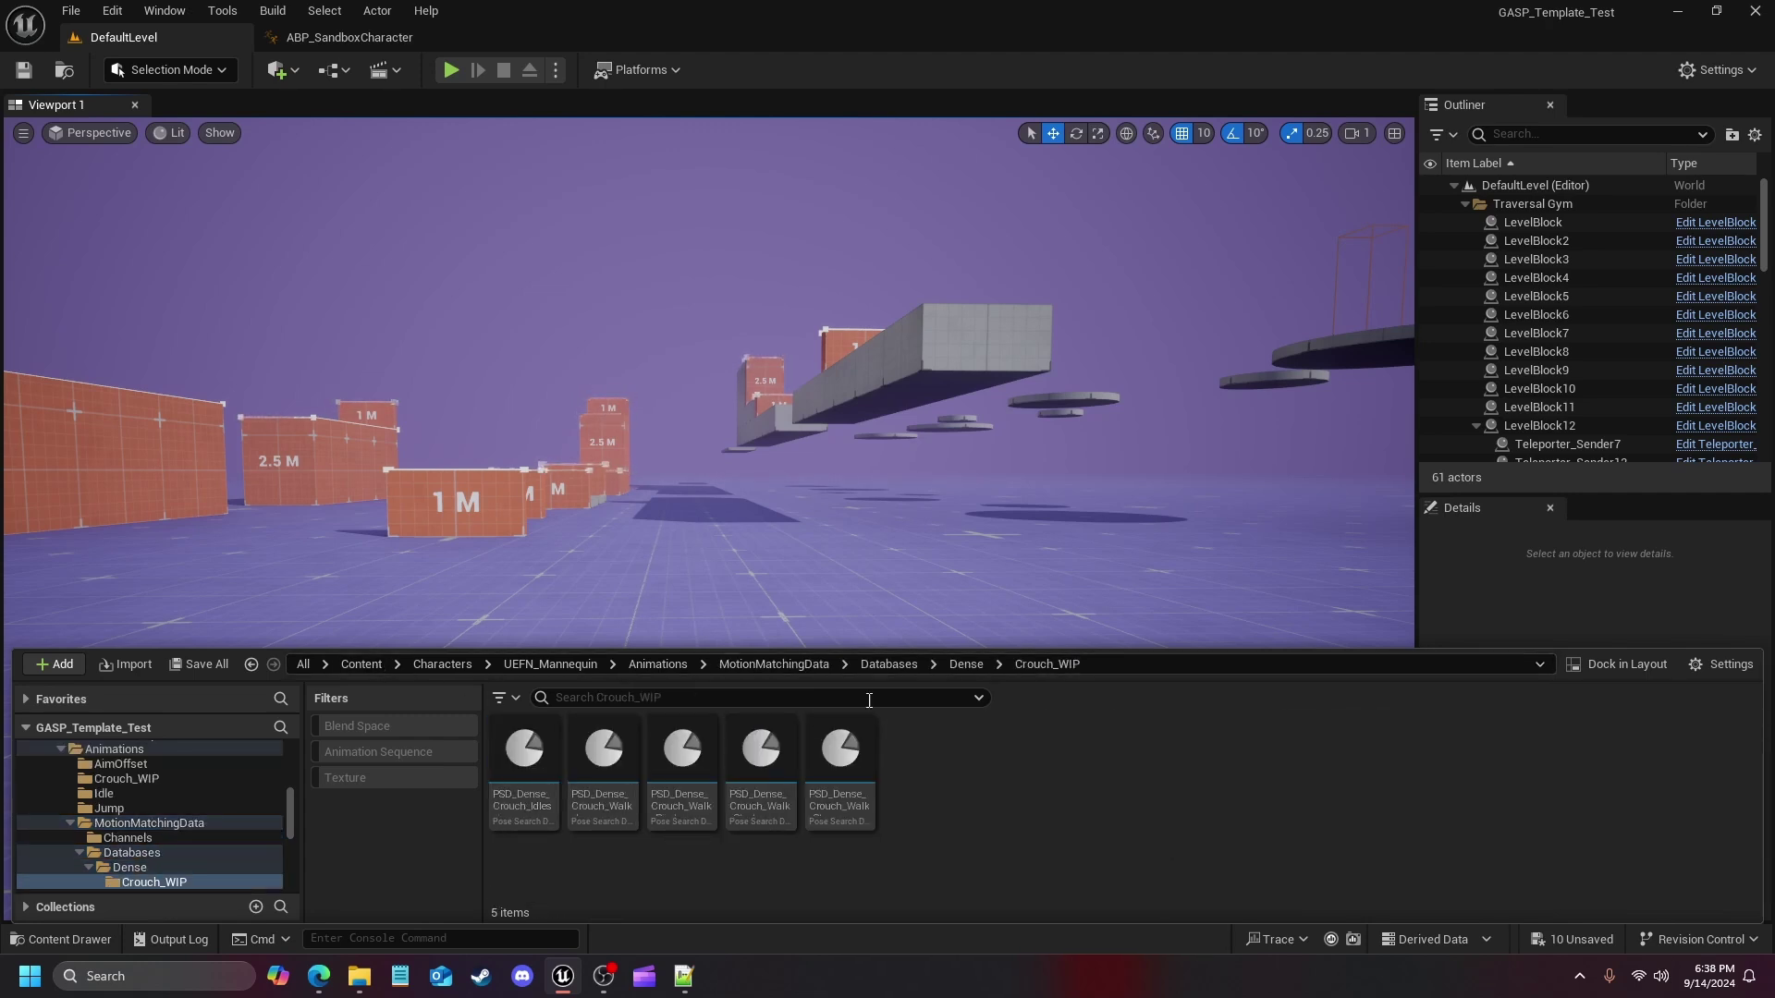
{"action": "left_click", "coordinate": [964, 664]}
{"action": "double_click", "coordinate": [615, 744]}
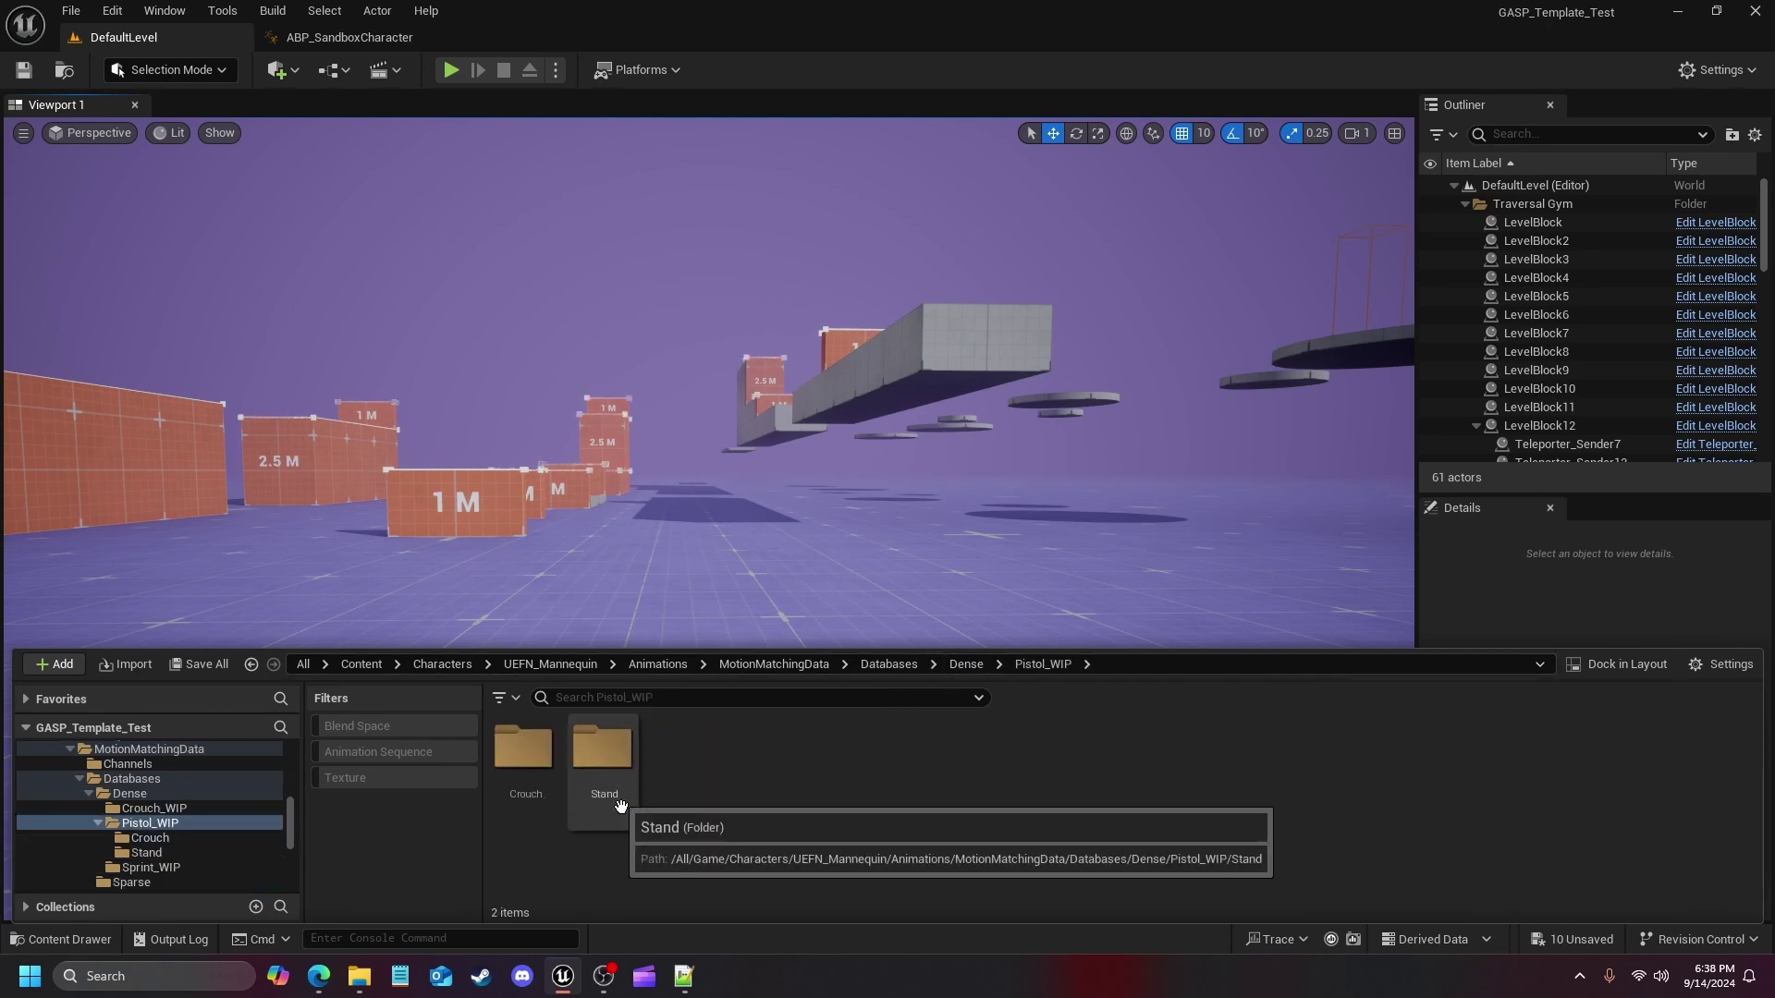
{"action": "double_click", "coordinate": [523, 747]}
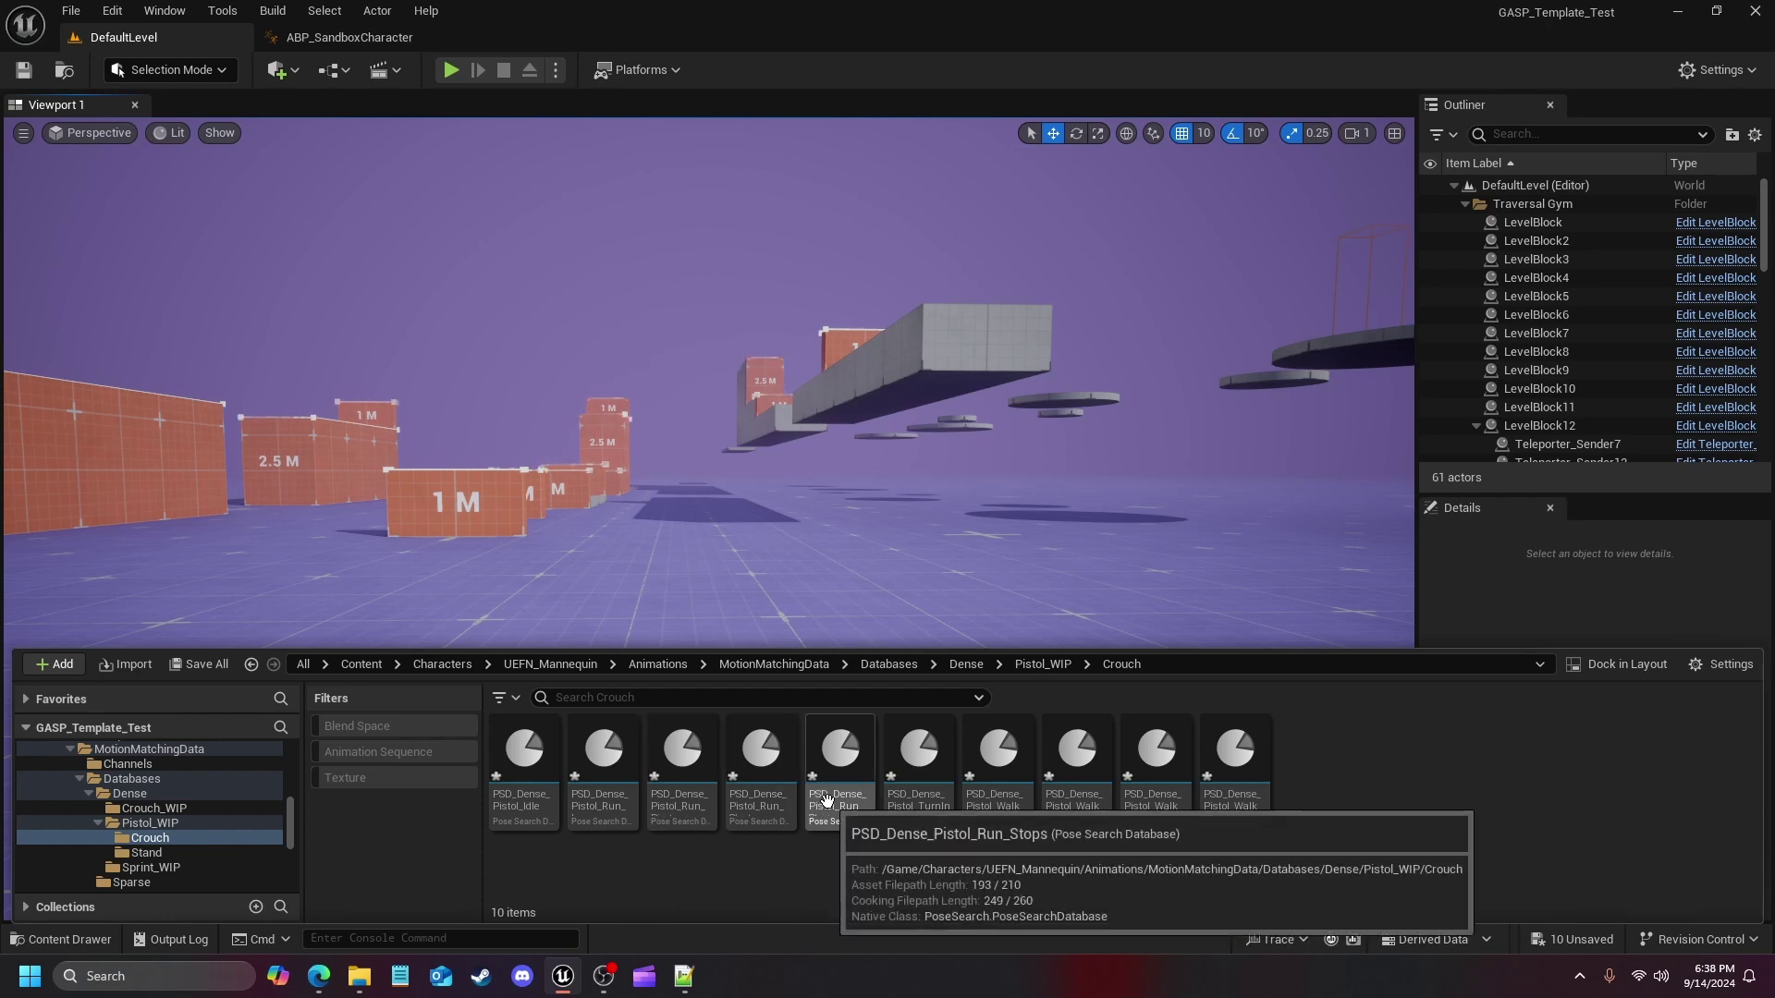
Delete the four PSD_Dense_Pistol_Walk databases (Loops, Pivots, Starts and Stops) from the Pistol_WIP Crouch folder
{"action": "left_click", "coordinate": [987, 807]}
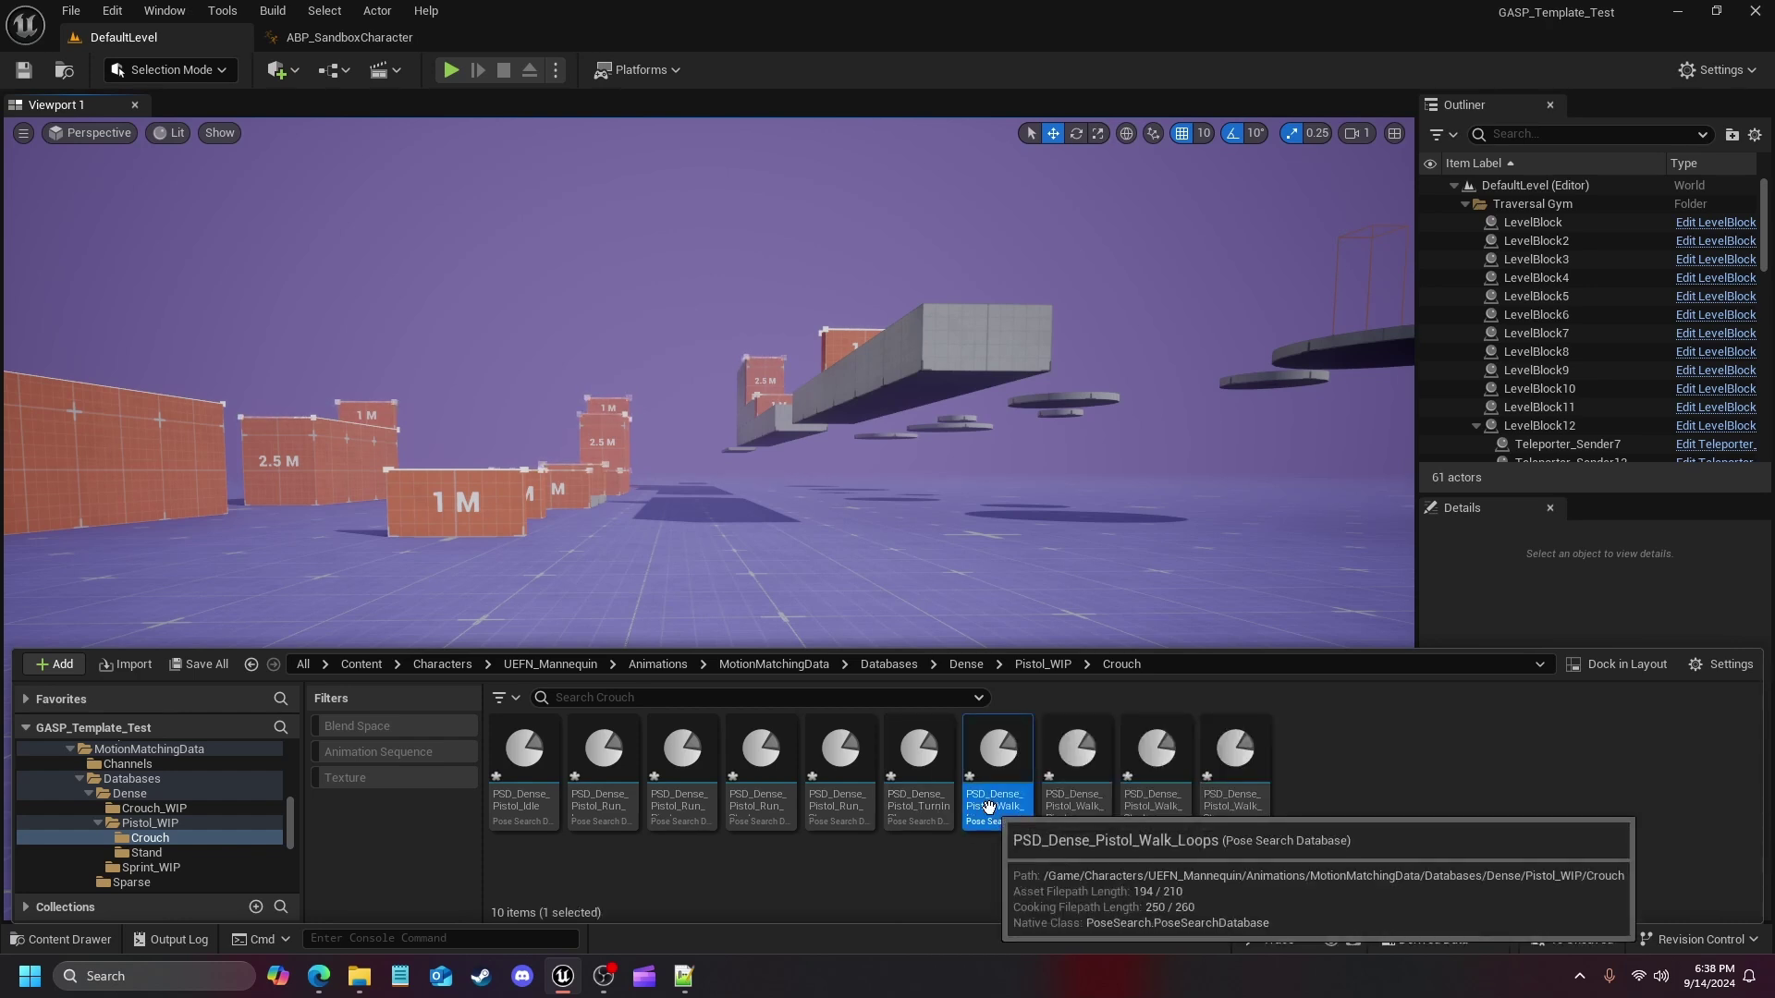
{"action": "left_click", "coordinate": [1236, 793], "text": "shift"}
{"action": "key", "text": "Delete"}
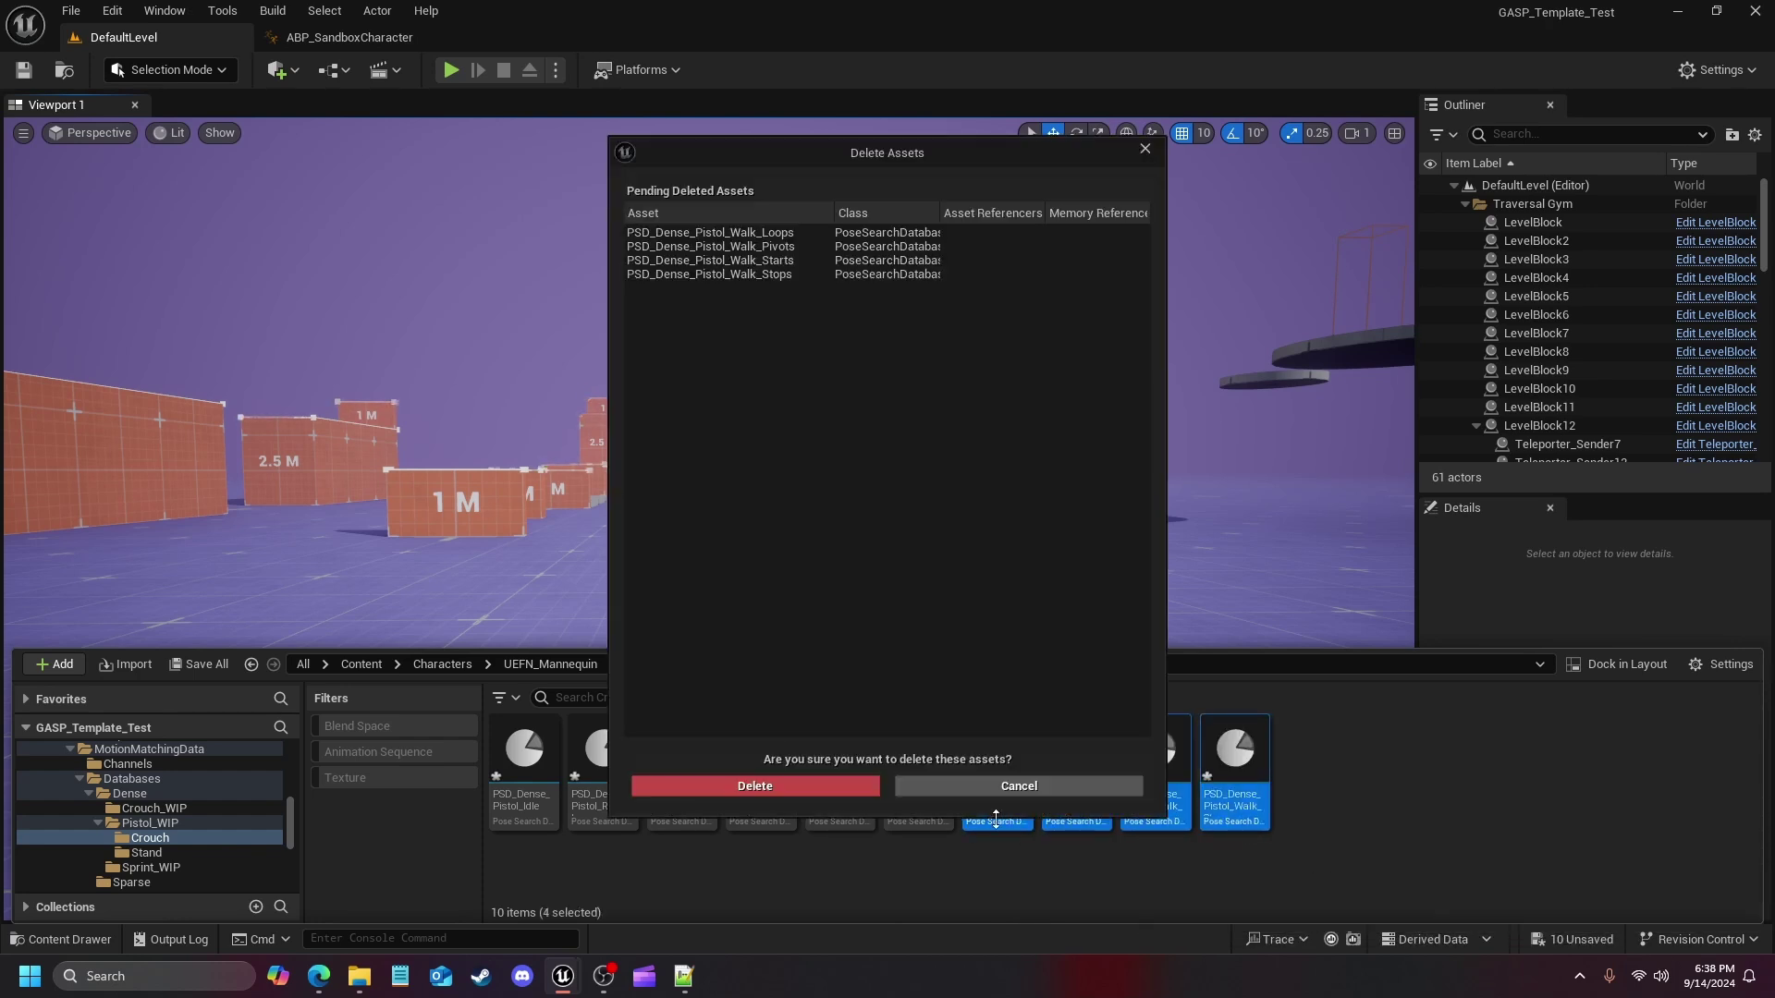
{"action": "left_click", "coordinate": [826, 784]}
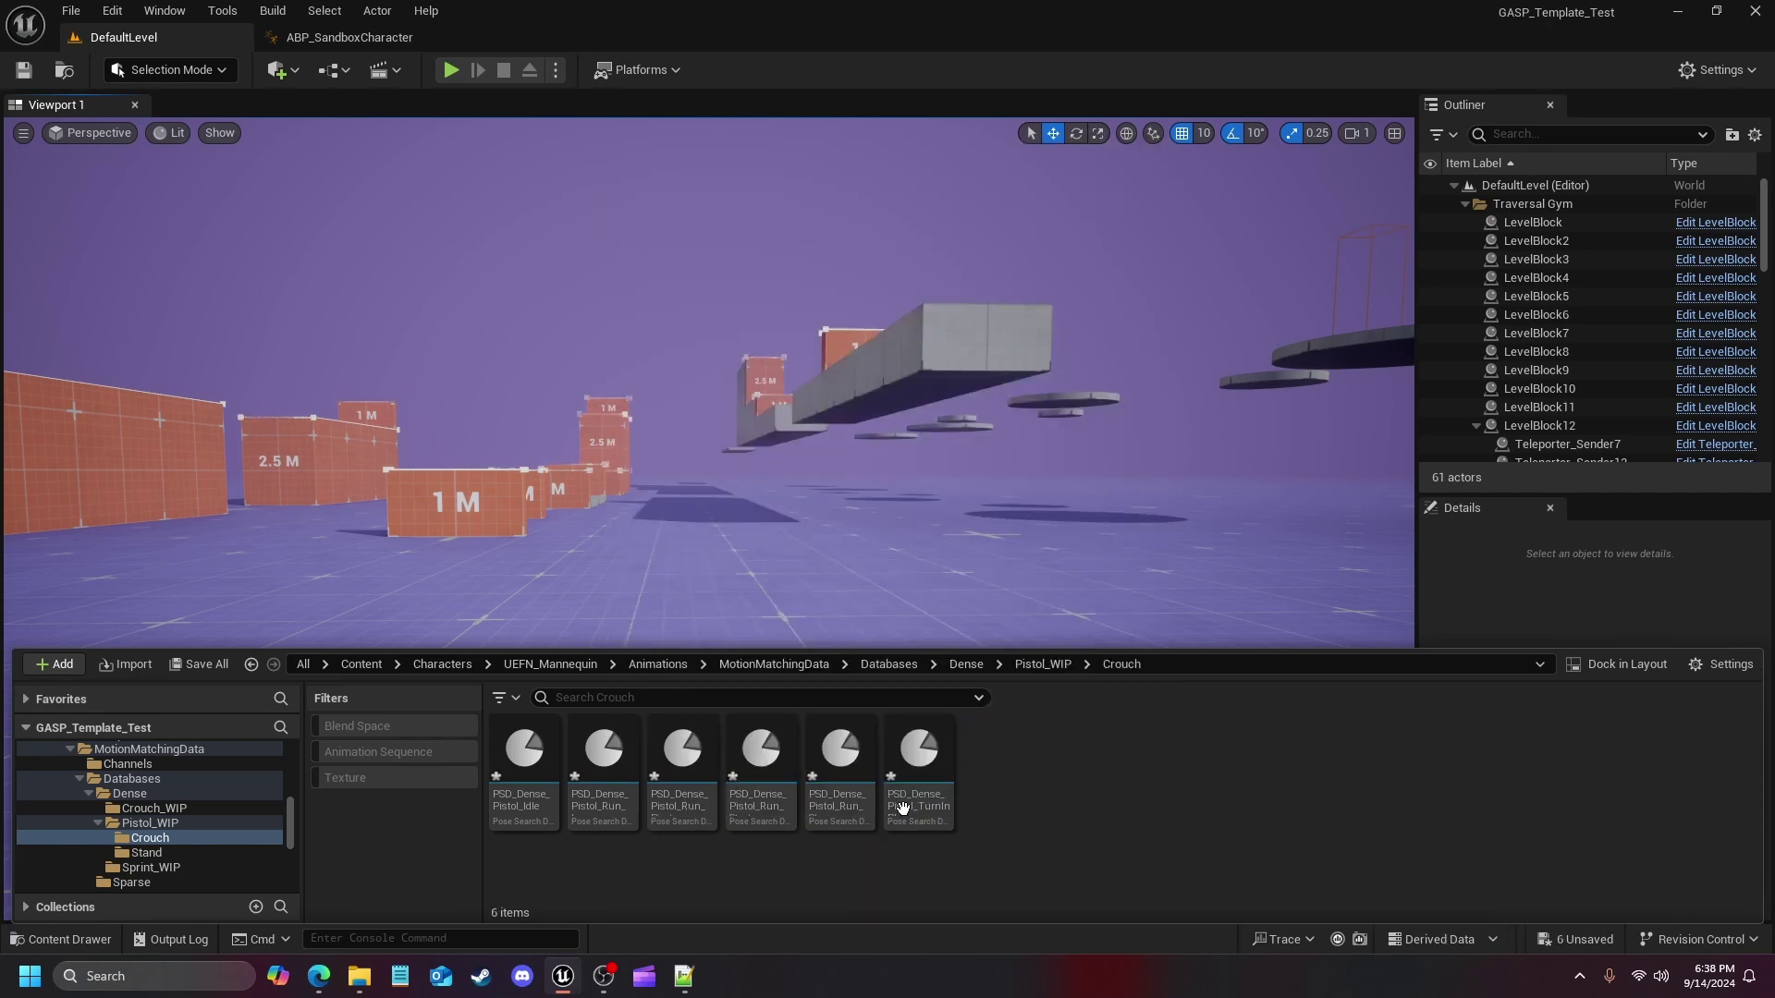
Rename the copied PSD_Dense_Pistol_Idle database to PSD_Dense_Pistol_Crouch_Idle
{"action": "left_click", "coordinate": [538, 806]}
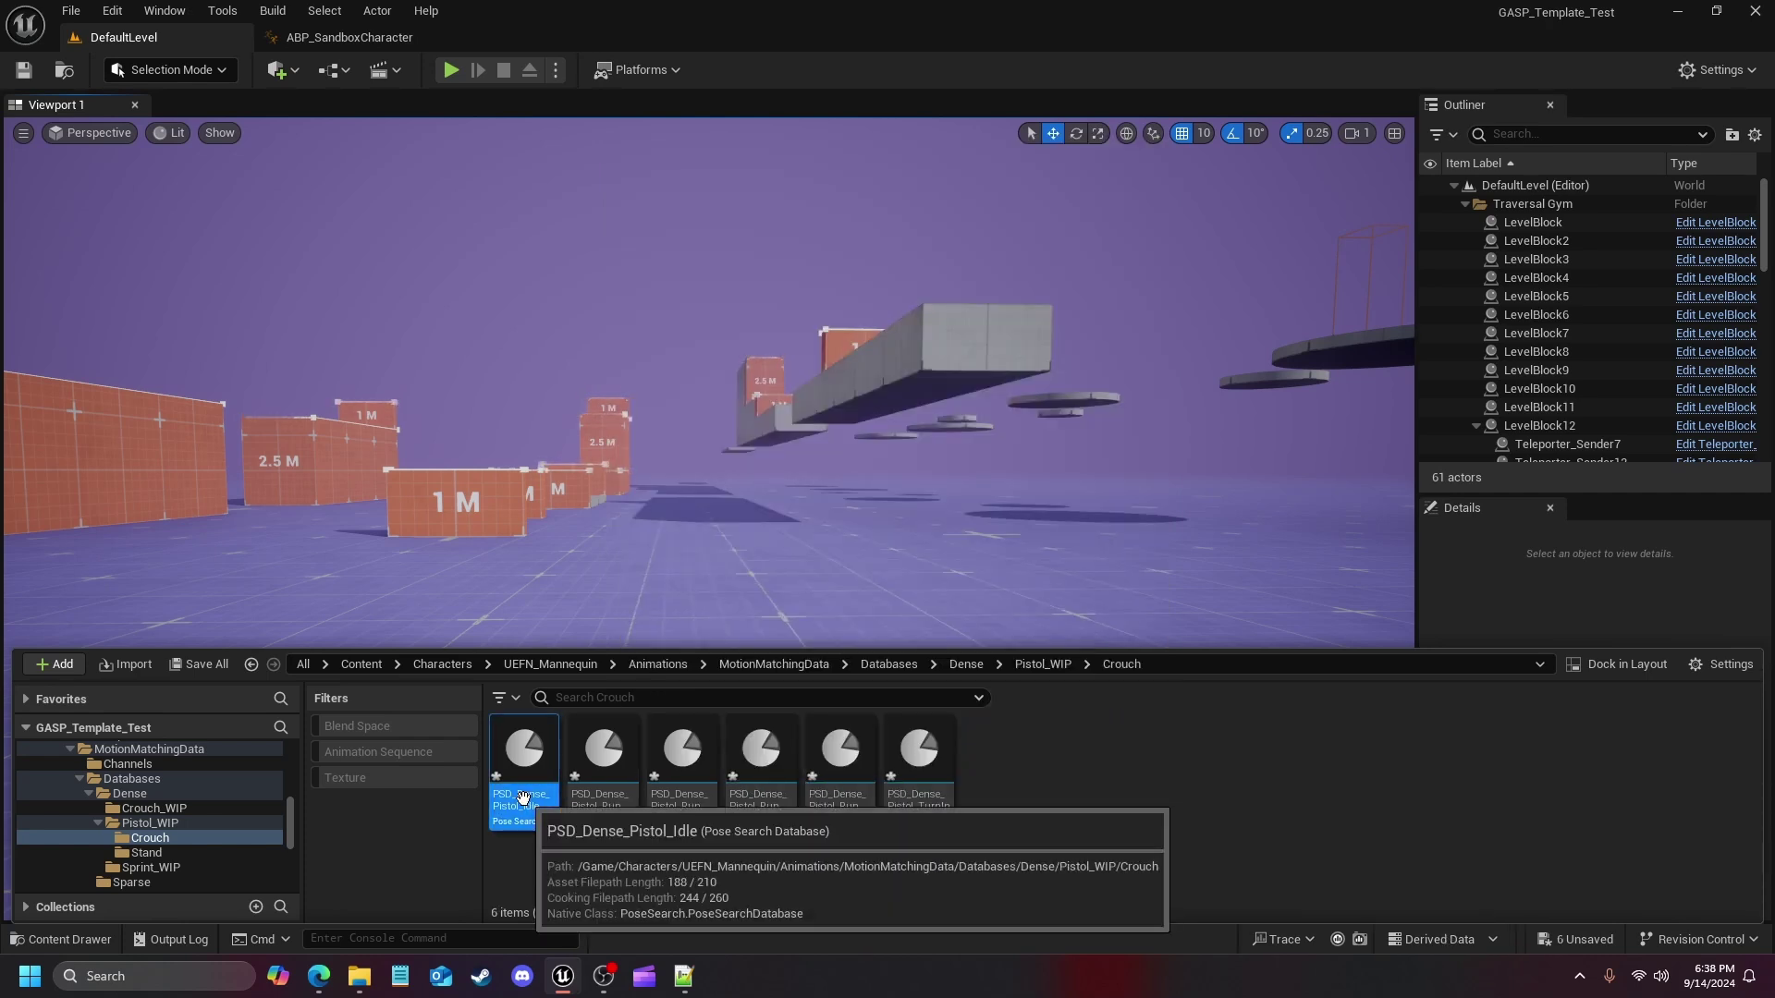
{"action": "key", "text": "F2"}
{"action": "key", "text": "End"}
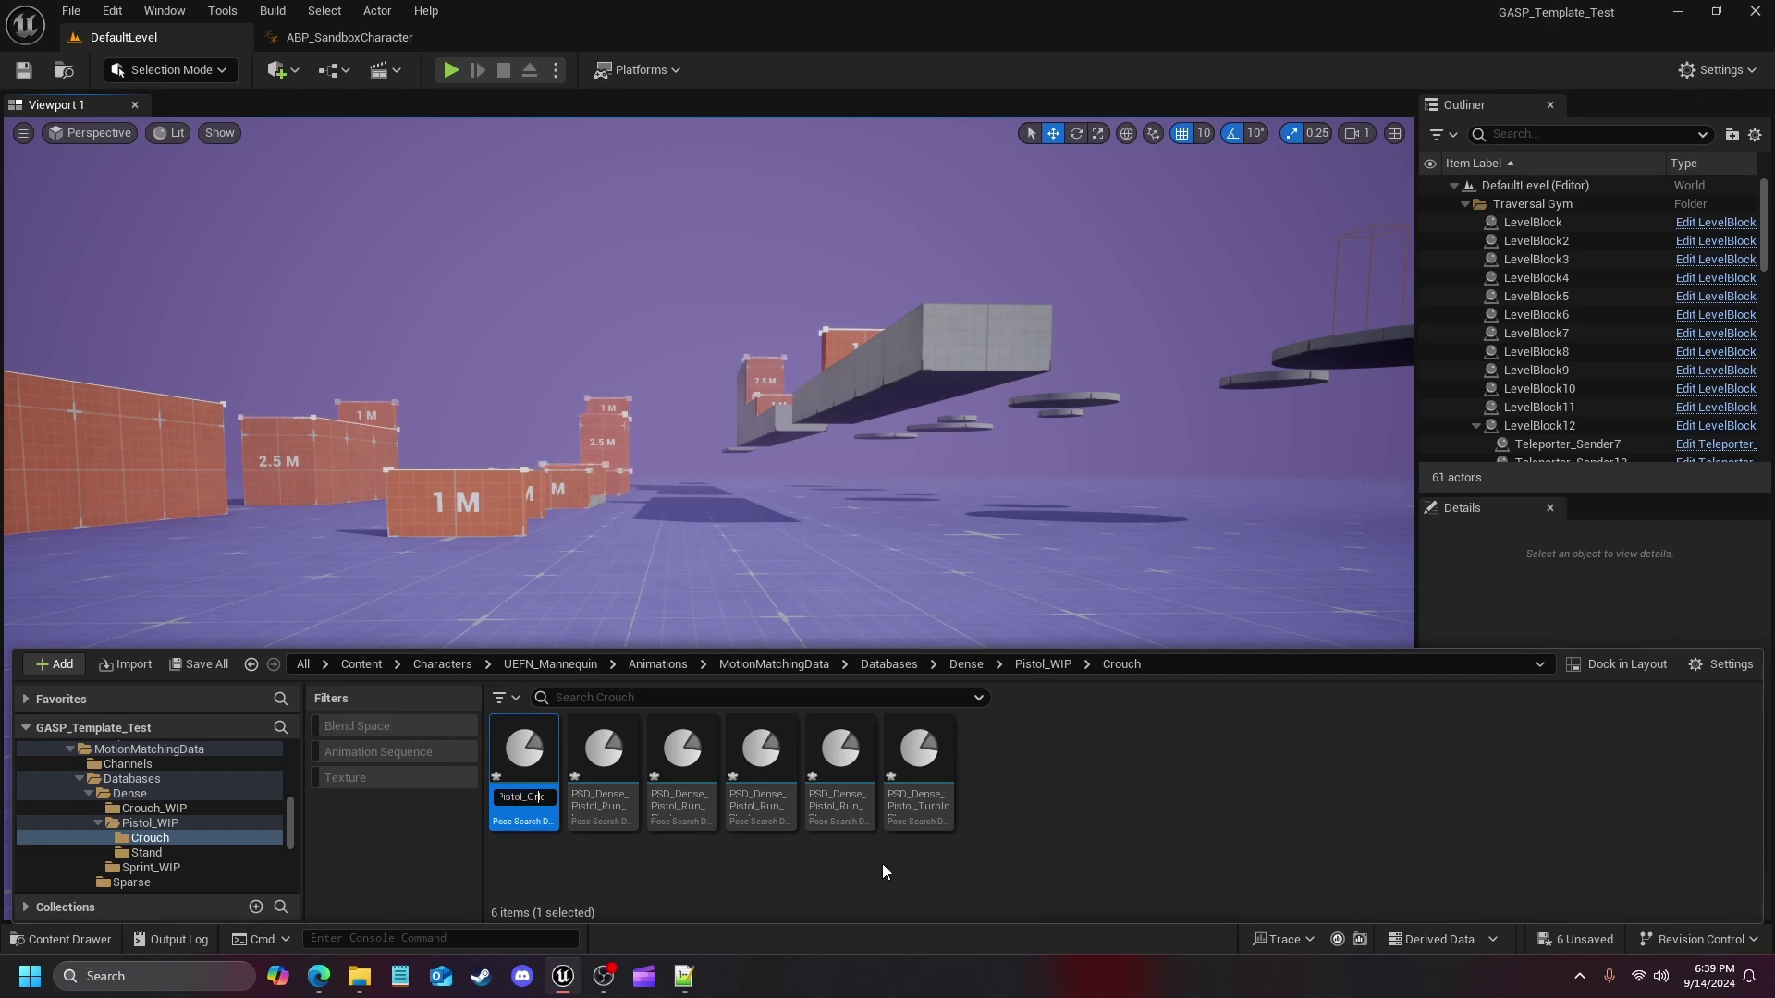
{"action": "type", "text": "CrouchI"}
{"action": "key", "text": "BackSpace"}
{"action": "key", "text": "Return"}
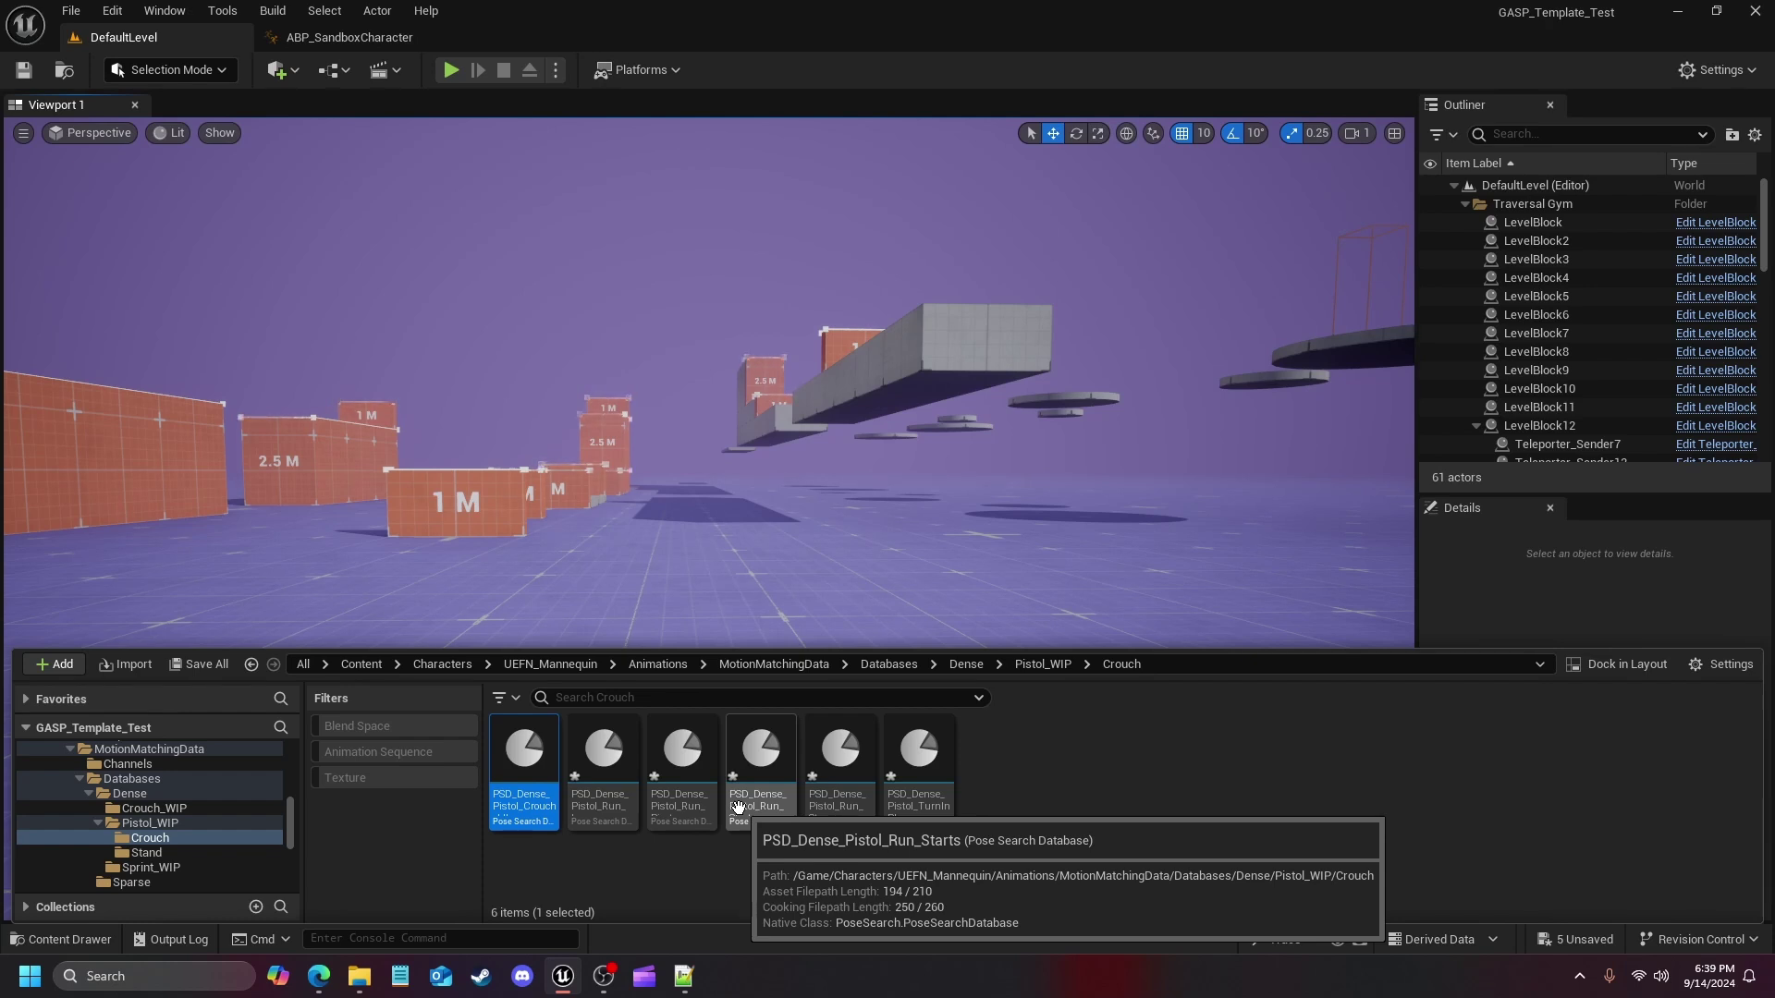
Rename the Run_Loops and Run_Pivots databases to PSD_Dense_Pistol_Crouch_Walk_Loops and PSD_Dense_Pistol_Crouch_Walk_Pivots
{"action": "left_click", "coordinate": [605, 796]}
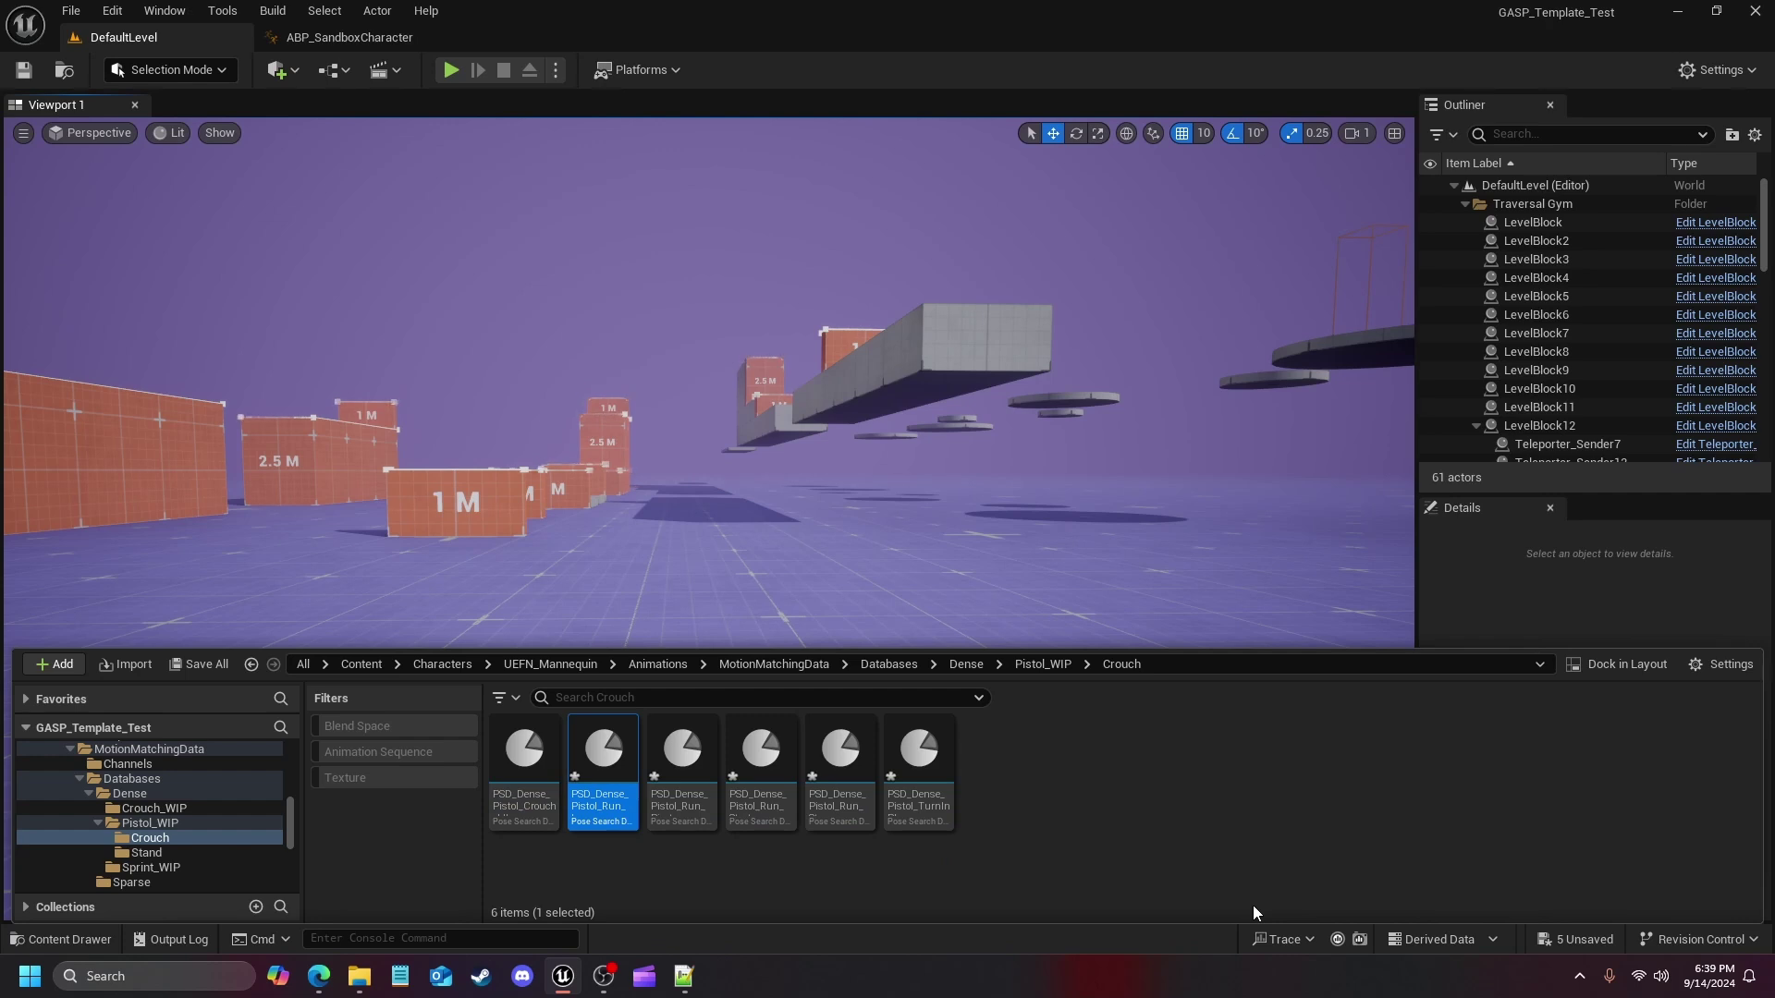
{"action": "key", "text": "ctrl+d"}
{"action": "key", "text": "Return"}
{"action": "left_click", "coordinate": [682, 758]}
{"action": "key", "text": "F2"}
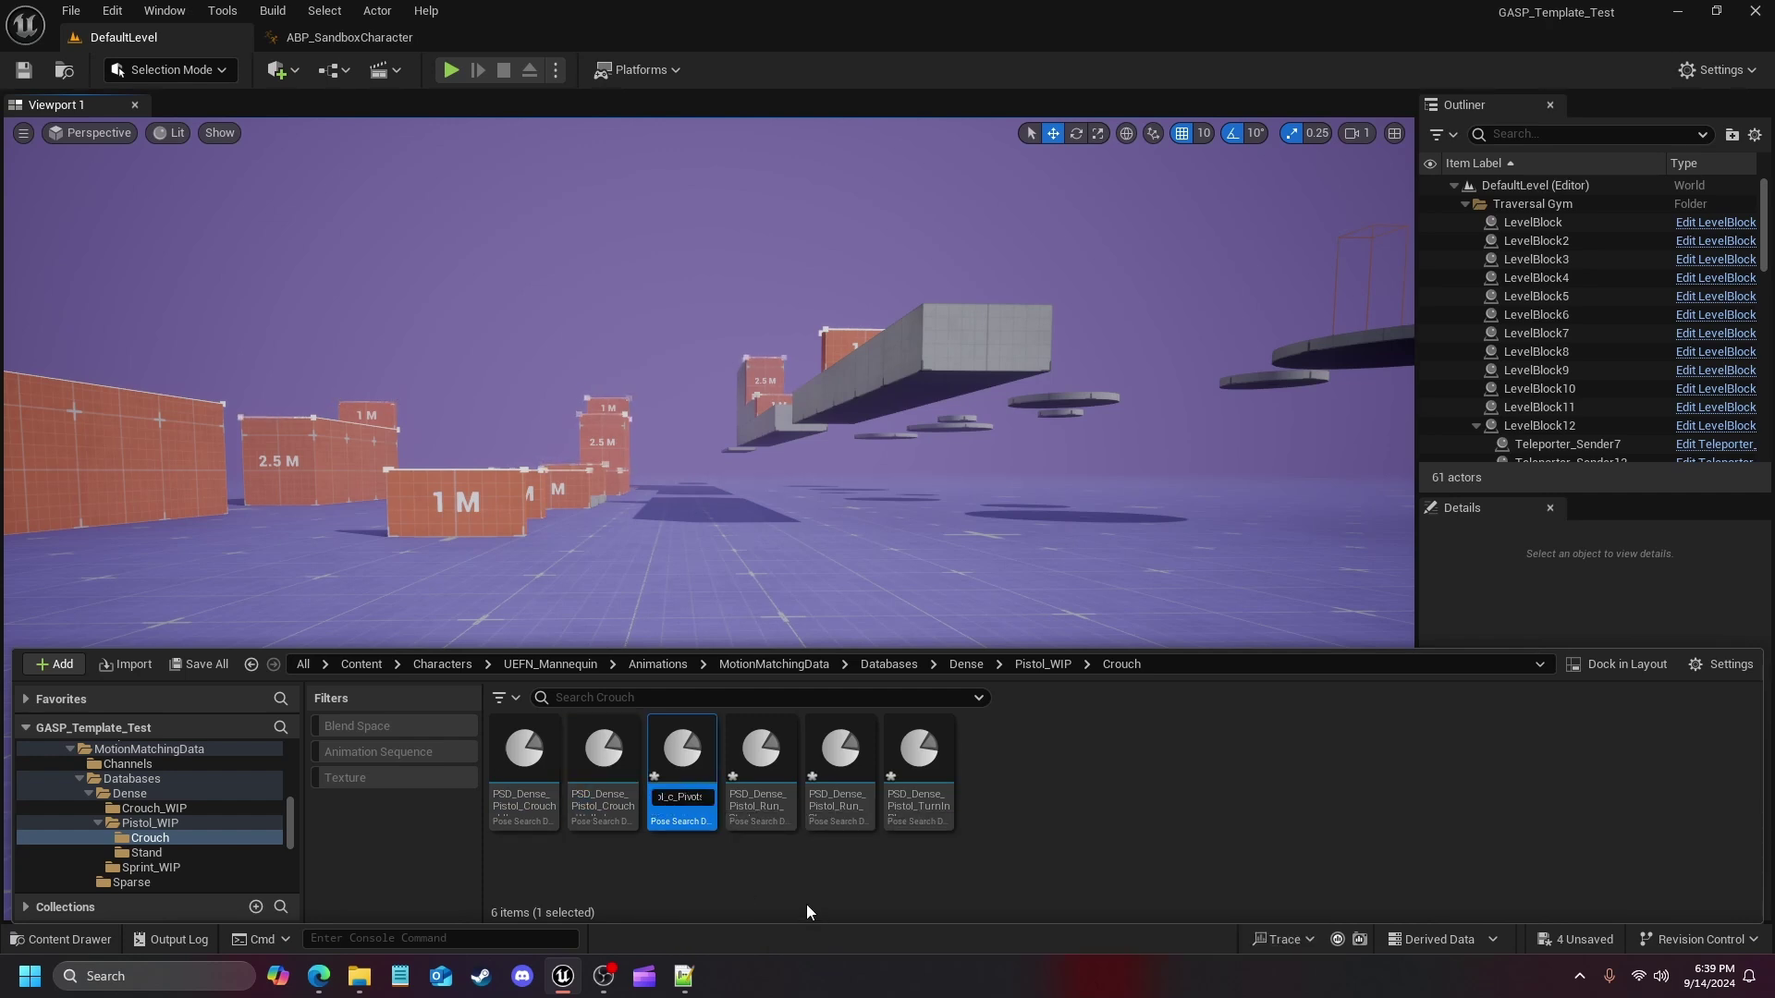
{"action": "key", "text": "Return"}
Rename the Run_Starts and Run_Stops databases to PSD_Dense_Pistol_Crouch_Walk_Starts and PSD_Dense_Pistol_Crouch_Walk_Stops
{"action": "key", "text": "Right"}
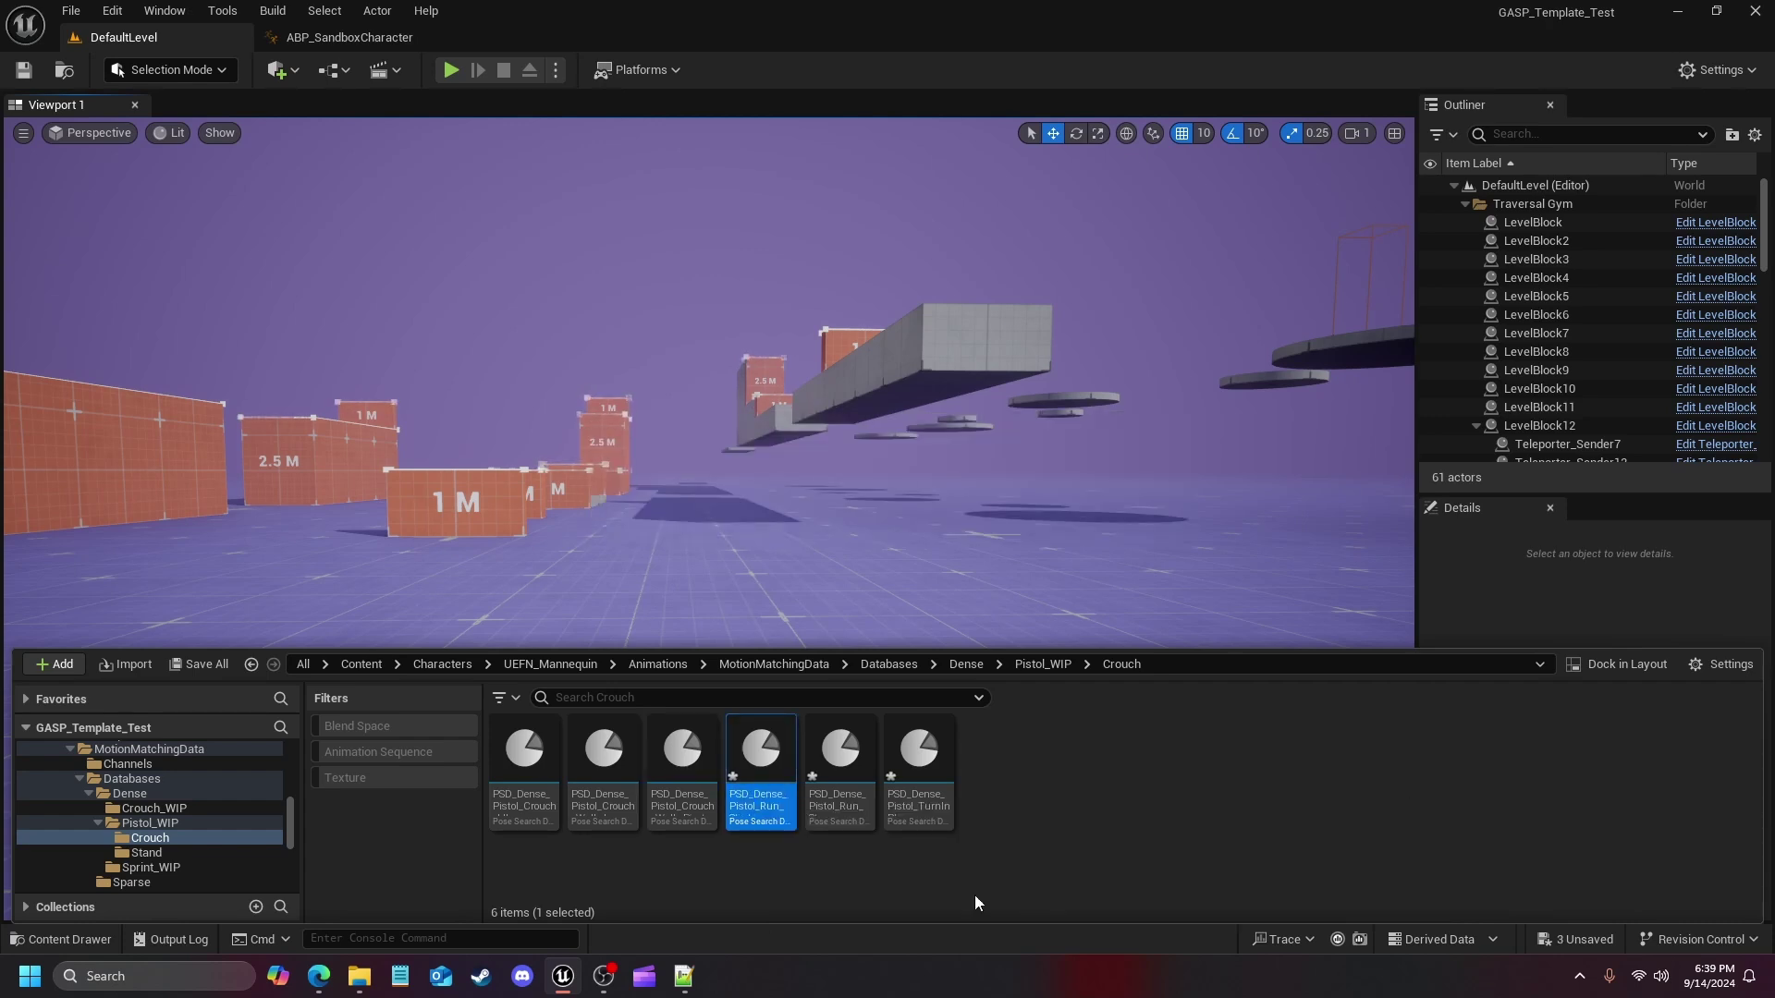
{"action": "key", "text": "F2"}
{"action": "key", "text": "BackSpace"}
{"action": "key", "text": "BackSpace"}
{"action": "type", "text": "Crouch"}
{"action": "key", "text": "Return"}
{"action": "key", "text": "Right"}
{"action": "key", "text": "F2"}
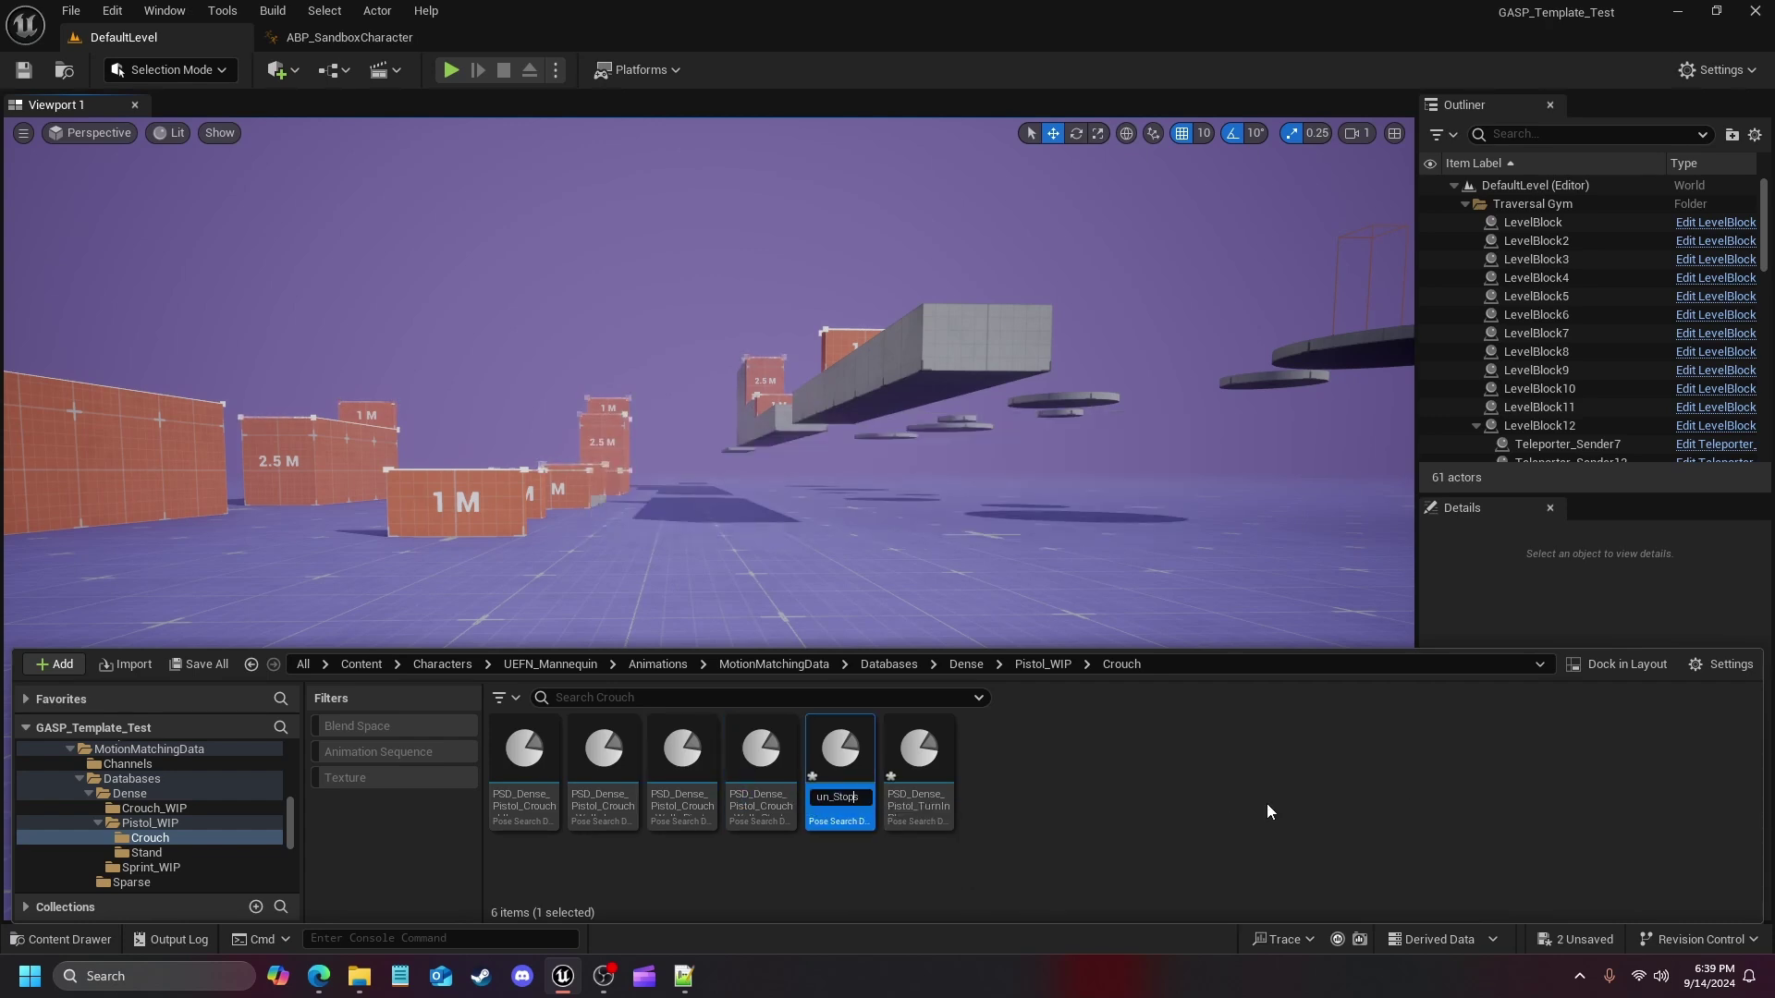
{"action": "type", "text": "Crouch"}
{"action": "key", "text": "Return"}
Rename the copied pistol TurnInPlace database to PSD_Dense_Pistol_Crouch_TurnInPlace
{"action": "key", "text": "Right"}
{"action": "key", "text": "F2"}
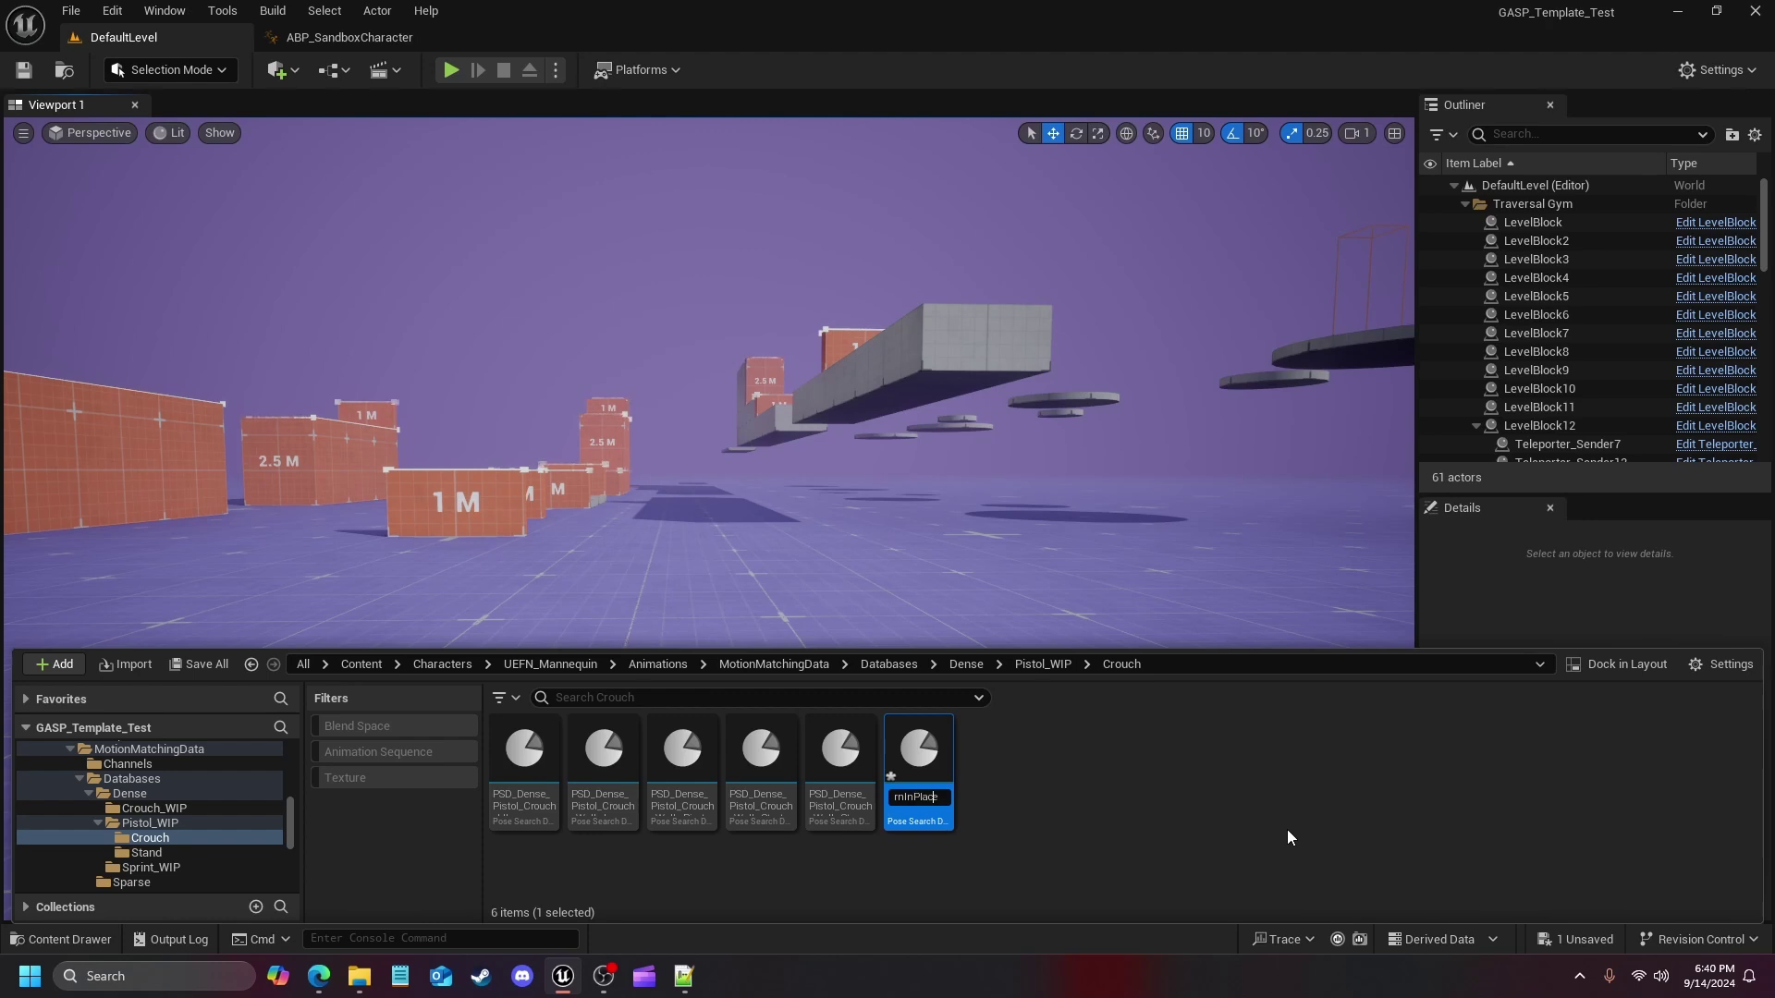
{"action": "key", "text": "BackSpace"}
{"action": "key", "text": "BackSpace"}
{"action": "type", "text": "Crouch"}
{"action": "key", "text": "Return"}
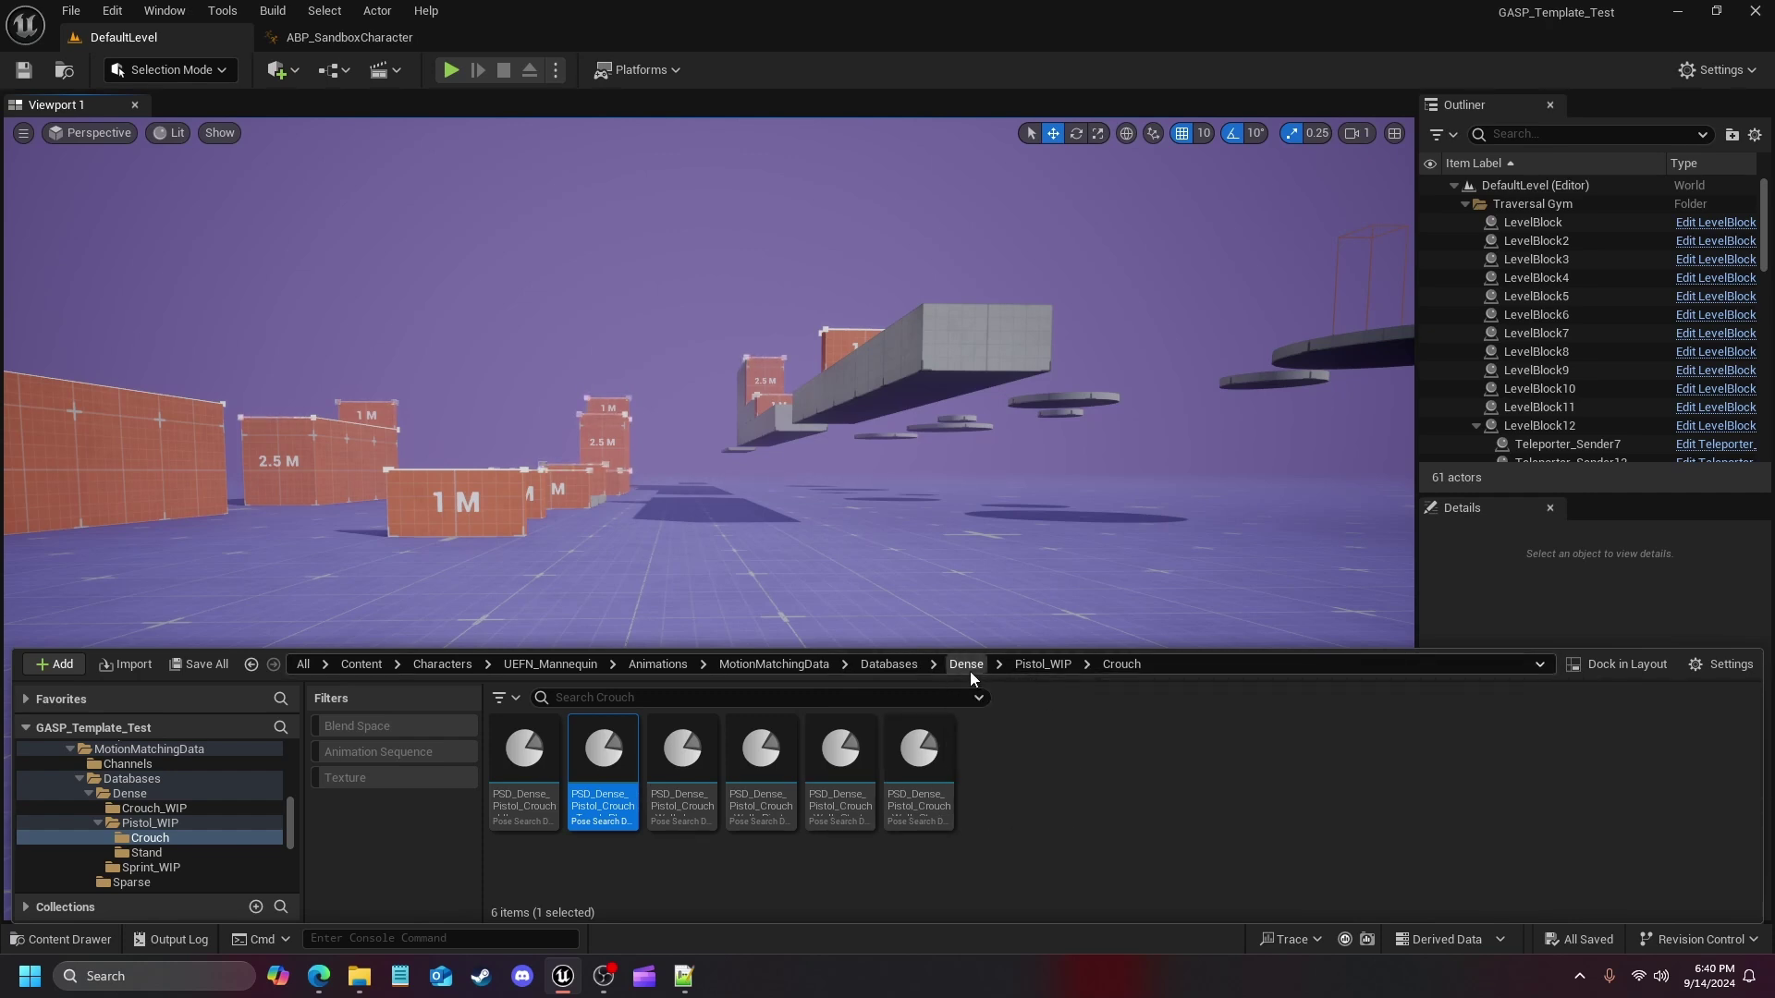
Open the CHT_PoseSearchDatabases_Dense chooser table from MotionMatchingData and edit its nested Crouch Idles chooser
{"action": "left_click", "coordinate": [889, 664]}
{"action": "left_click", "coordinate": [784, 666]}
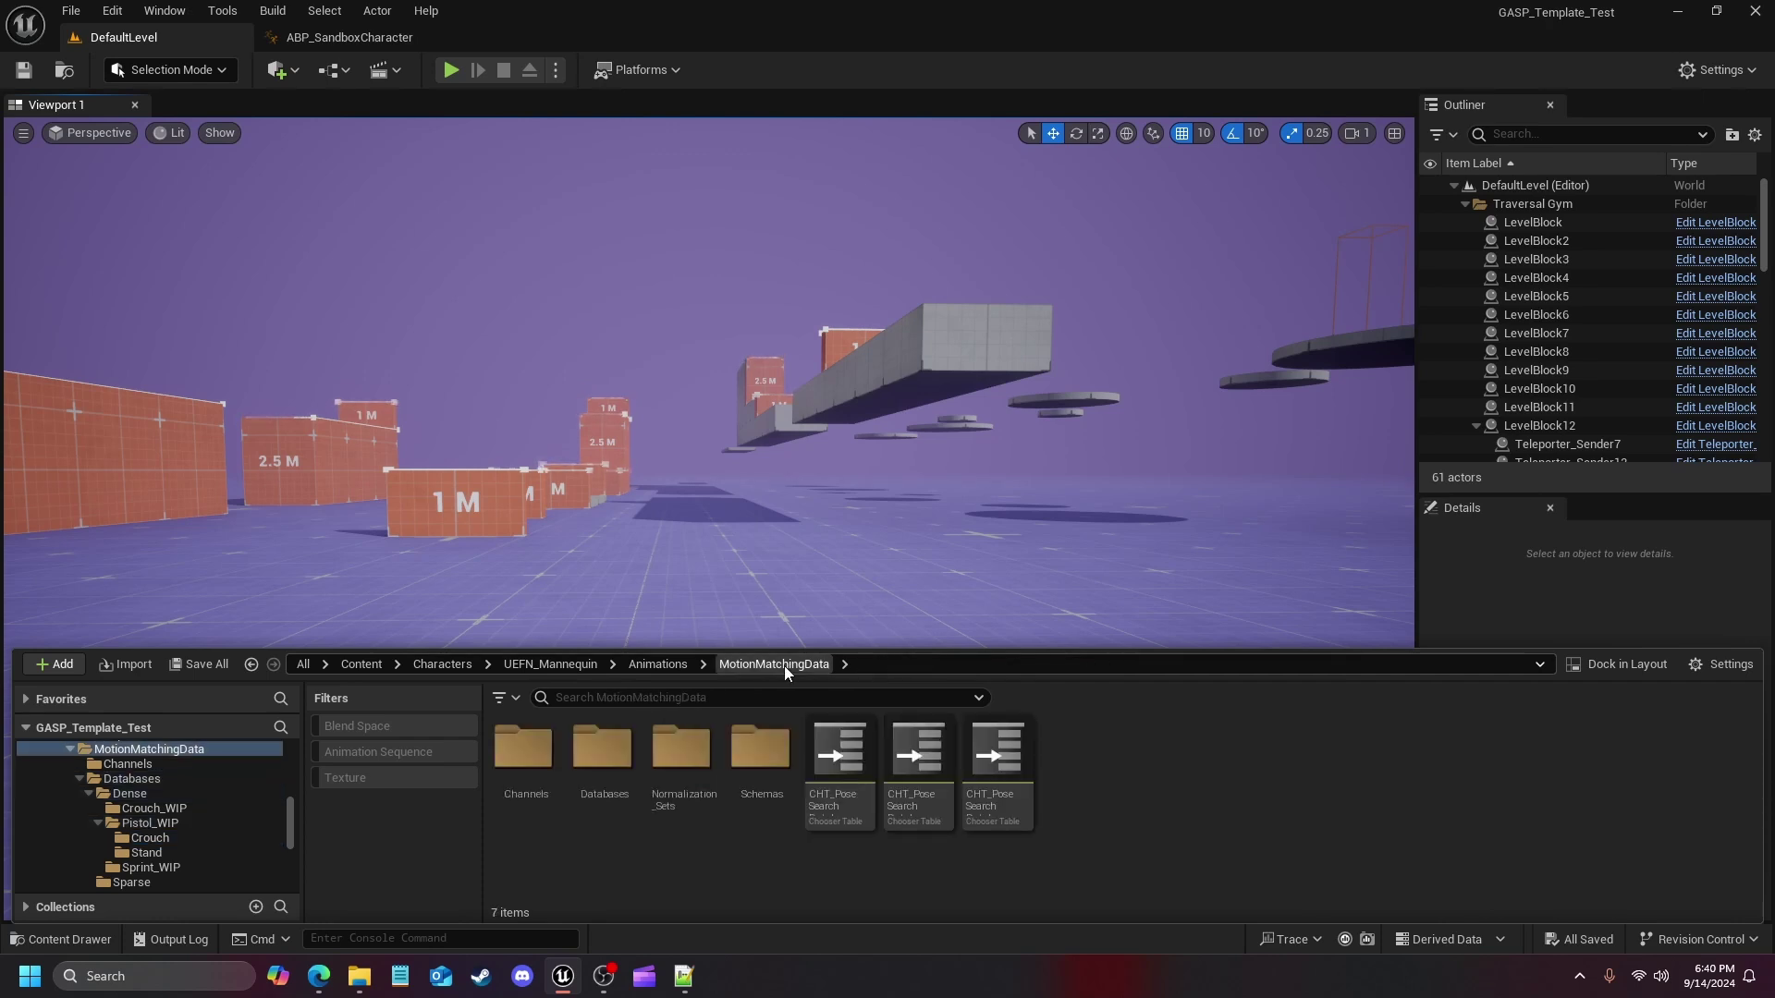
{"action": "double_click", "coordinate": [918, 753]}
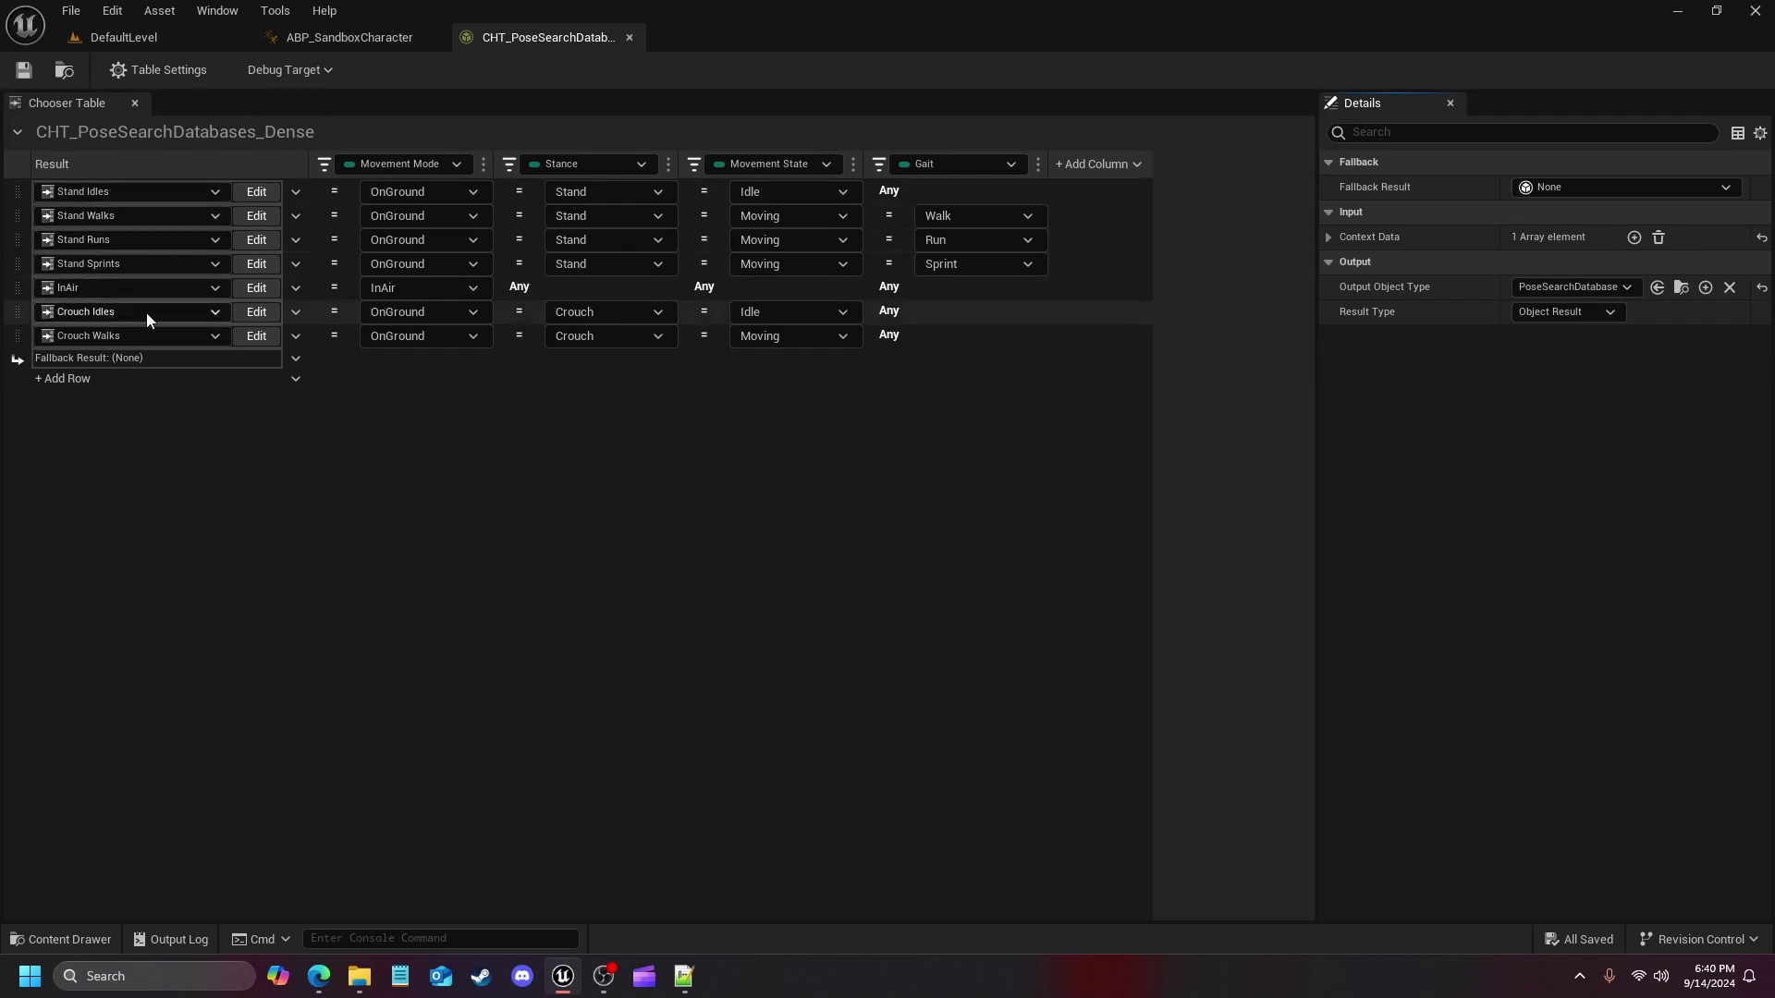
{"action": "left_click", "coordinate": [248, 311]}
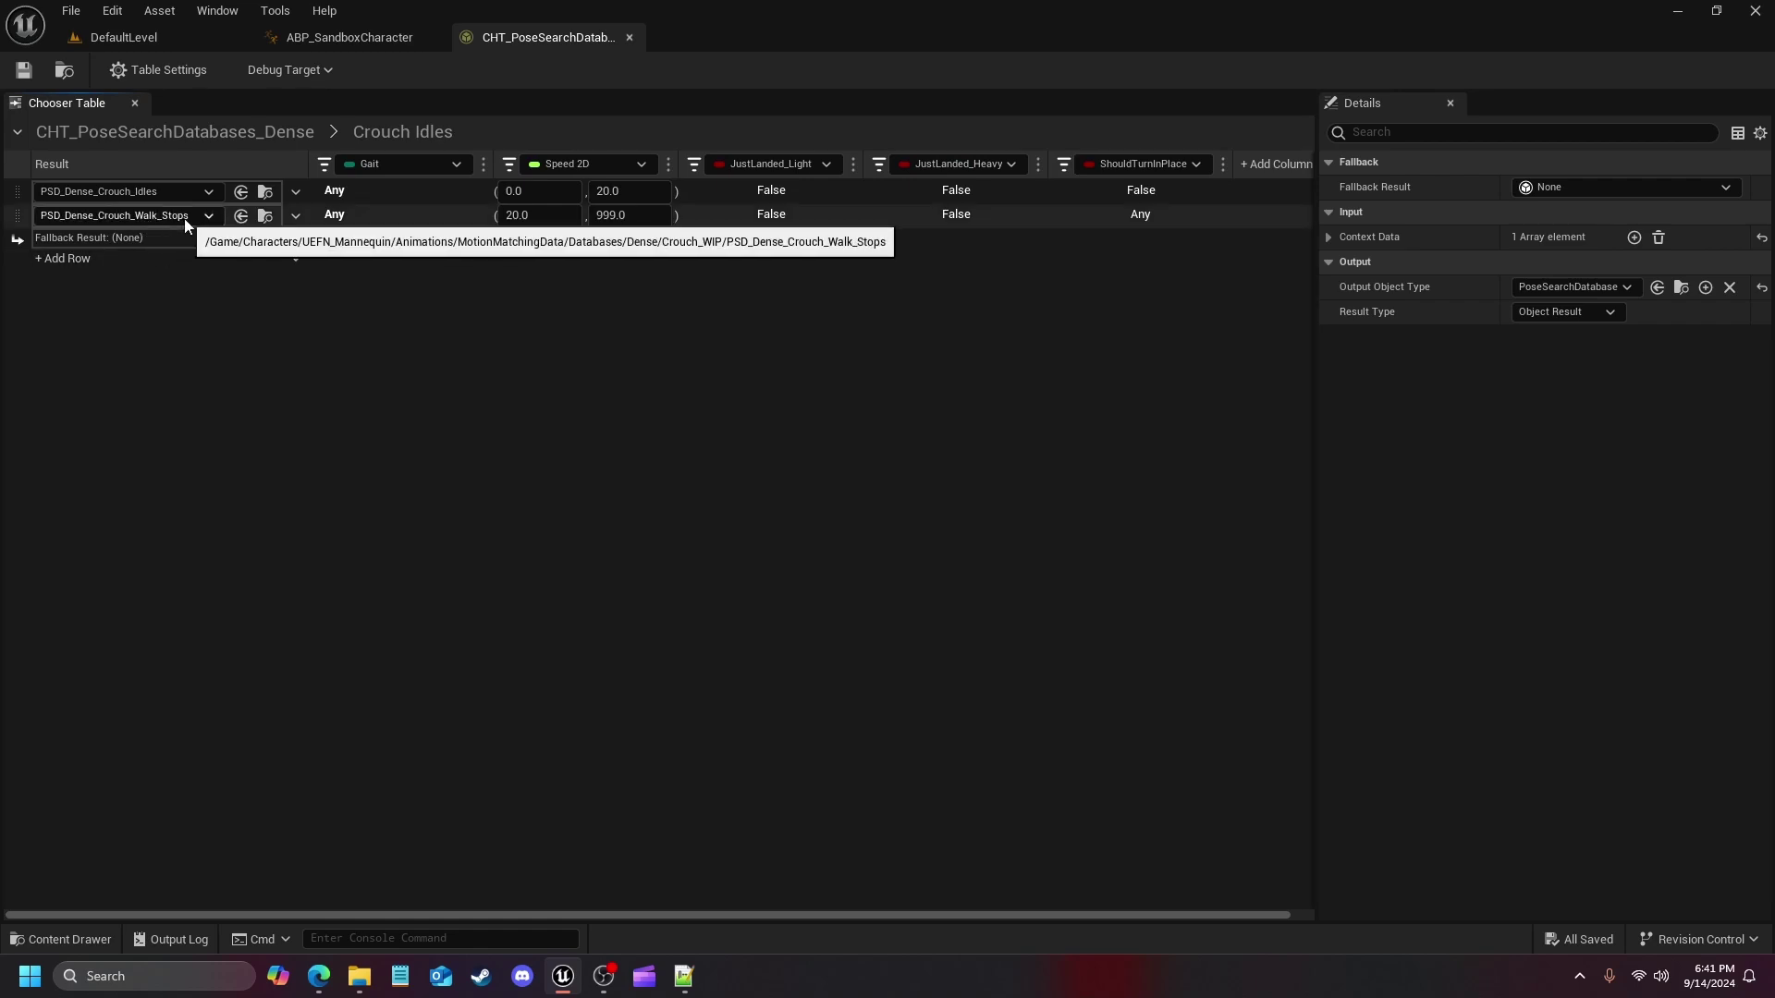
Add three Asset rows to the Crouch Idles chooser table
{"action": "left_click", "coordinate": [127, 238]}
{"action": "left_click", "coordinate": [92, 258]}
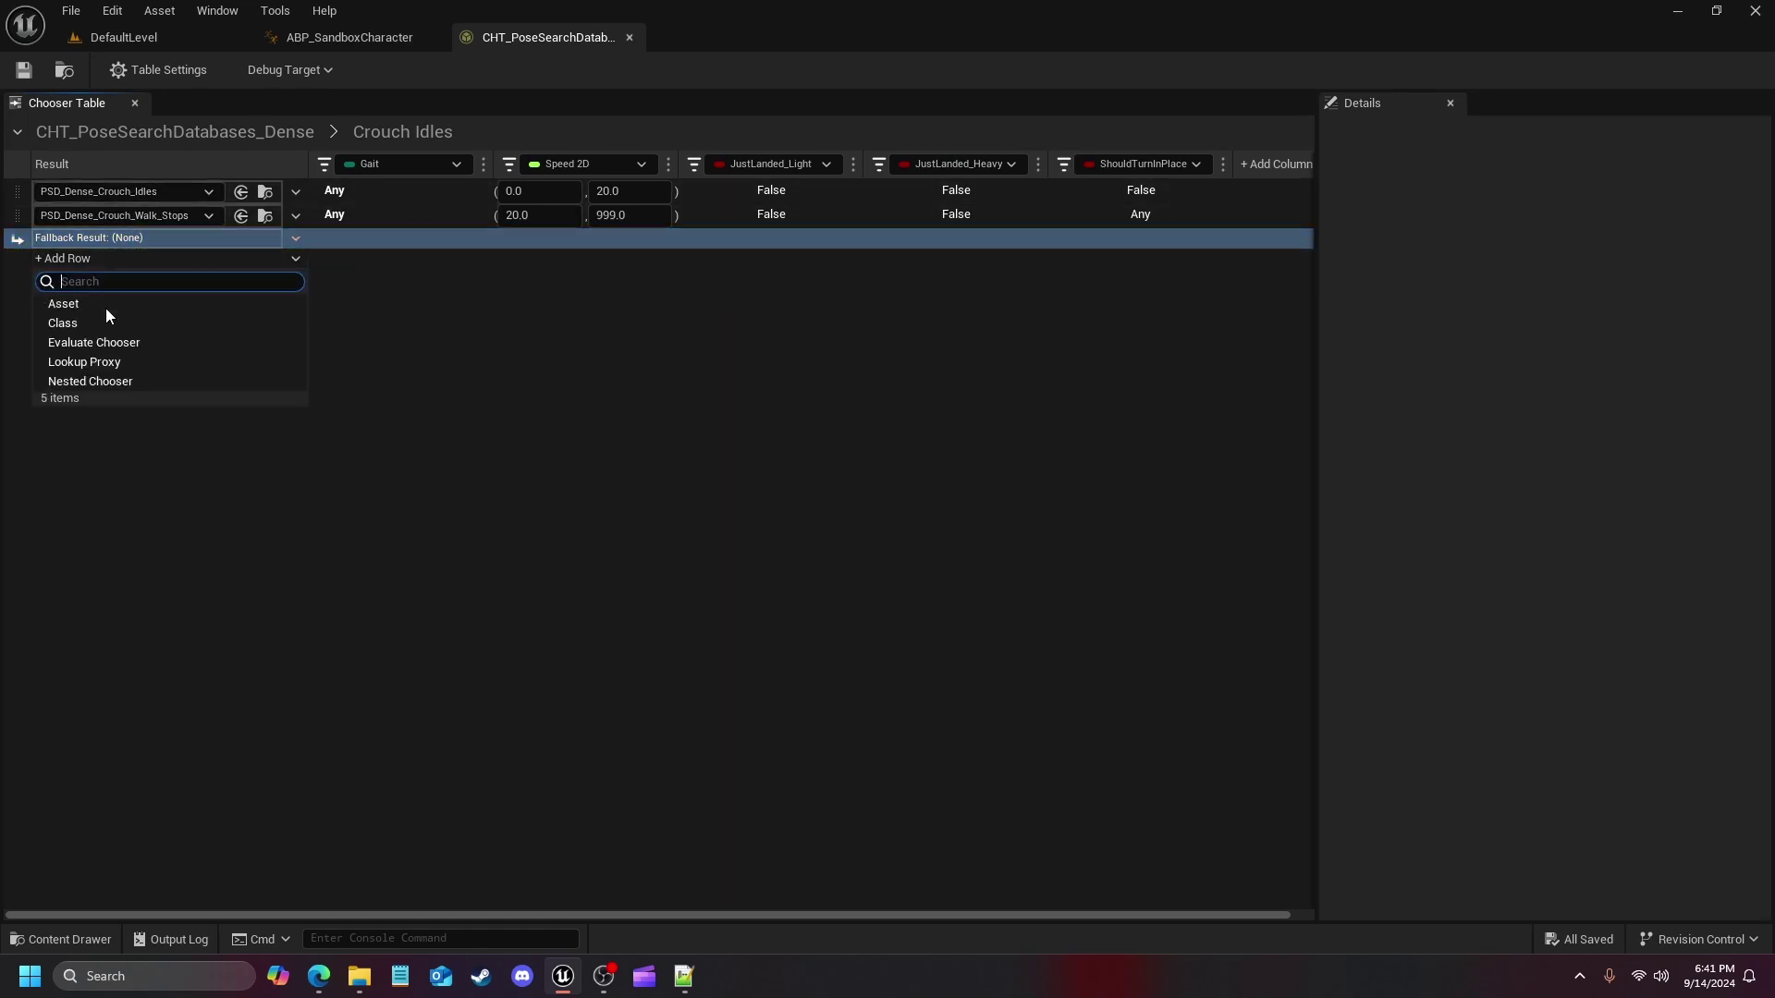
{"action": "left_click", "coordinate": [92, 308]}
{"action": "left_click", "coordinate": [81, 283]}
{"action": "left_click", "coordinate": [81, 327]}
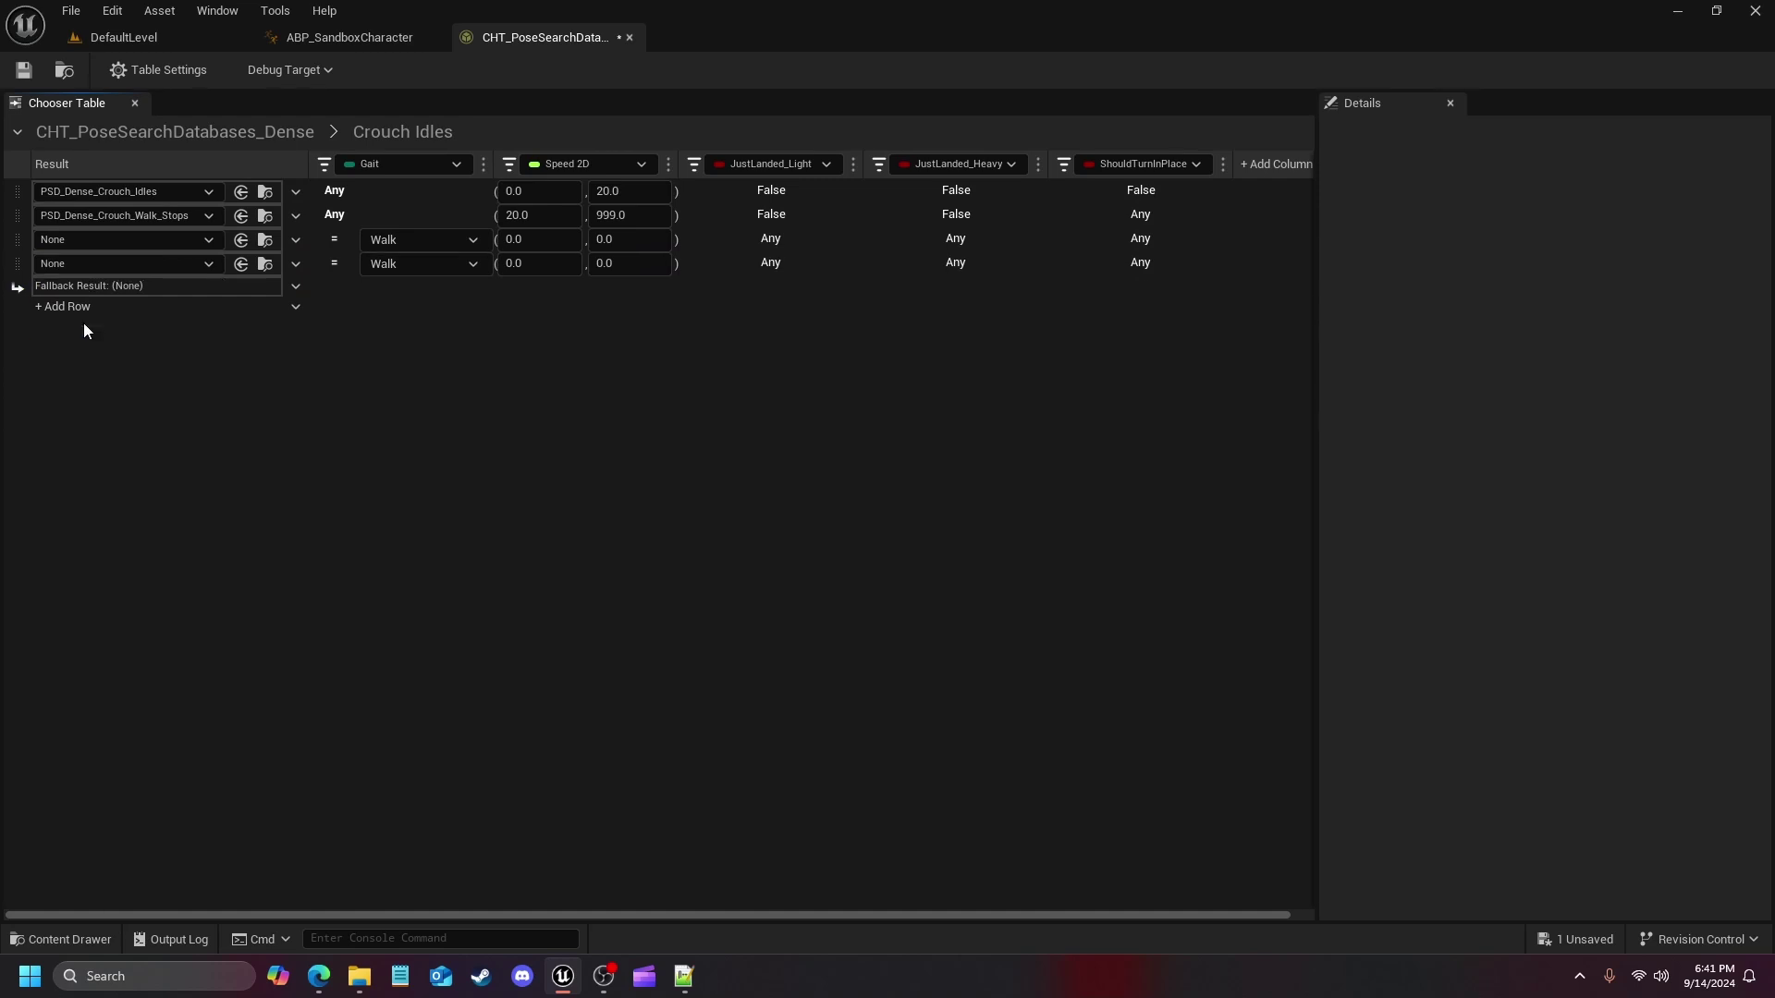
{"action": "left_click", "coordinate": [82, 308]}
{"action": "left_click", "coordinate": [83, 350]}
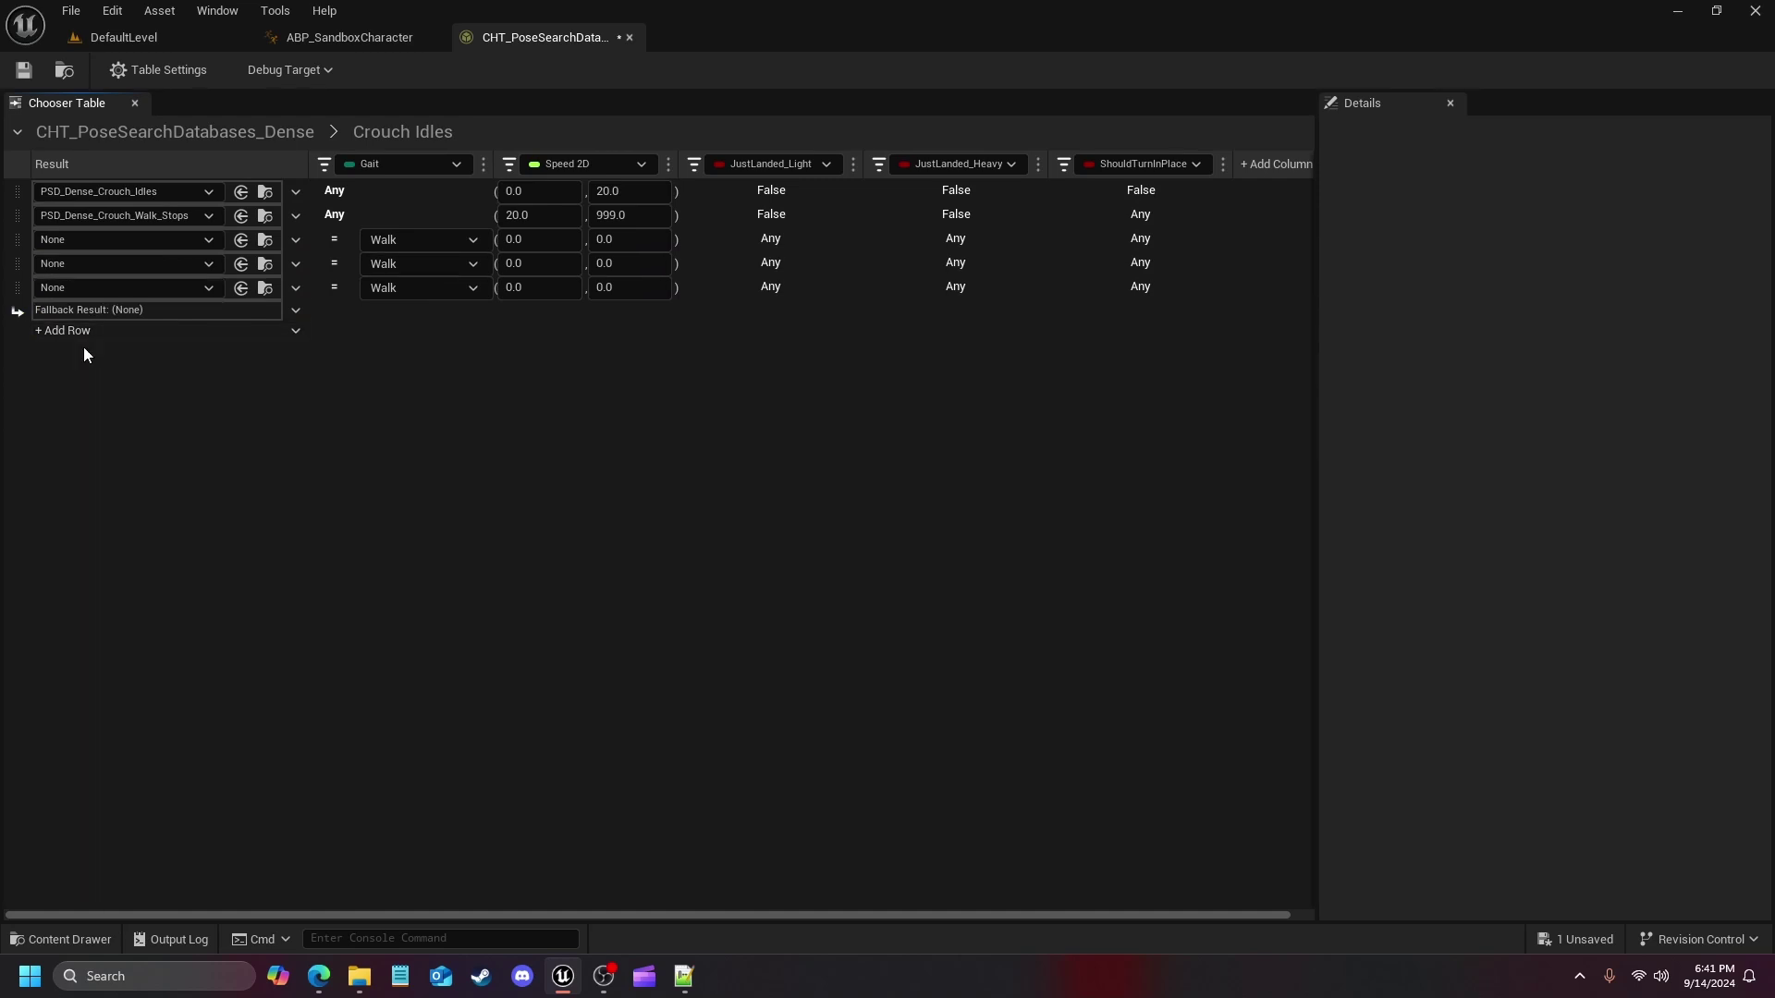
Search the assets for pistol_crouch and assign PSD_Dense_Pistol_Crouch_Idle to the first new row
{"action": "left_click", "coordinate": [98, 241]}
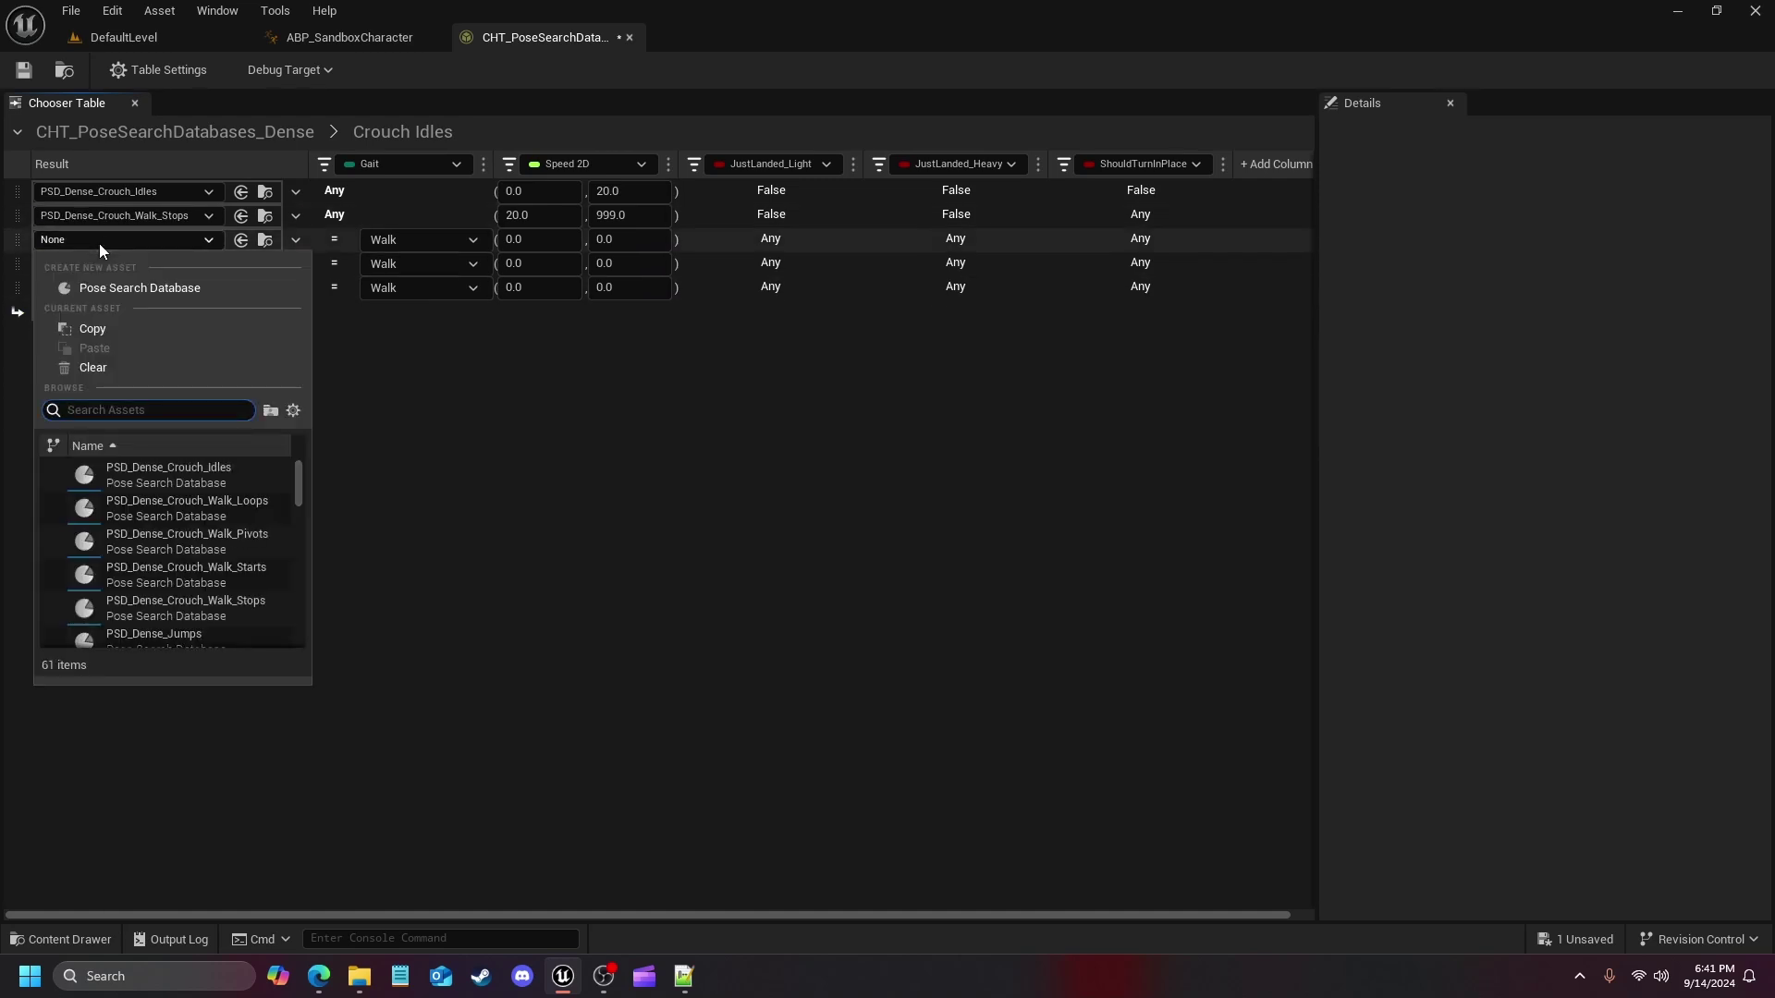
{"action": "type", "text": "pistol crouch"}
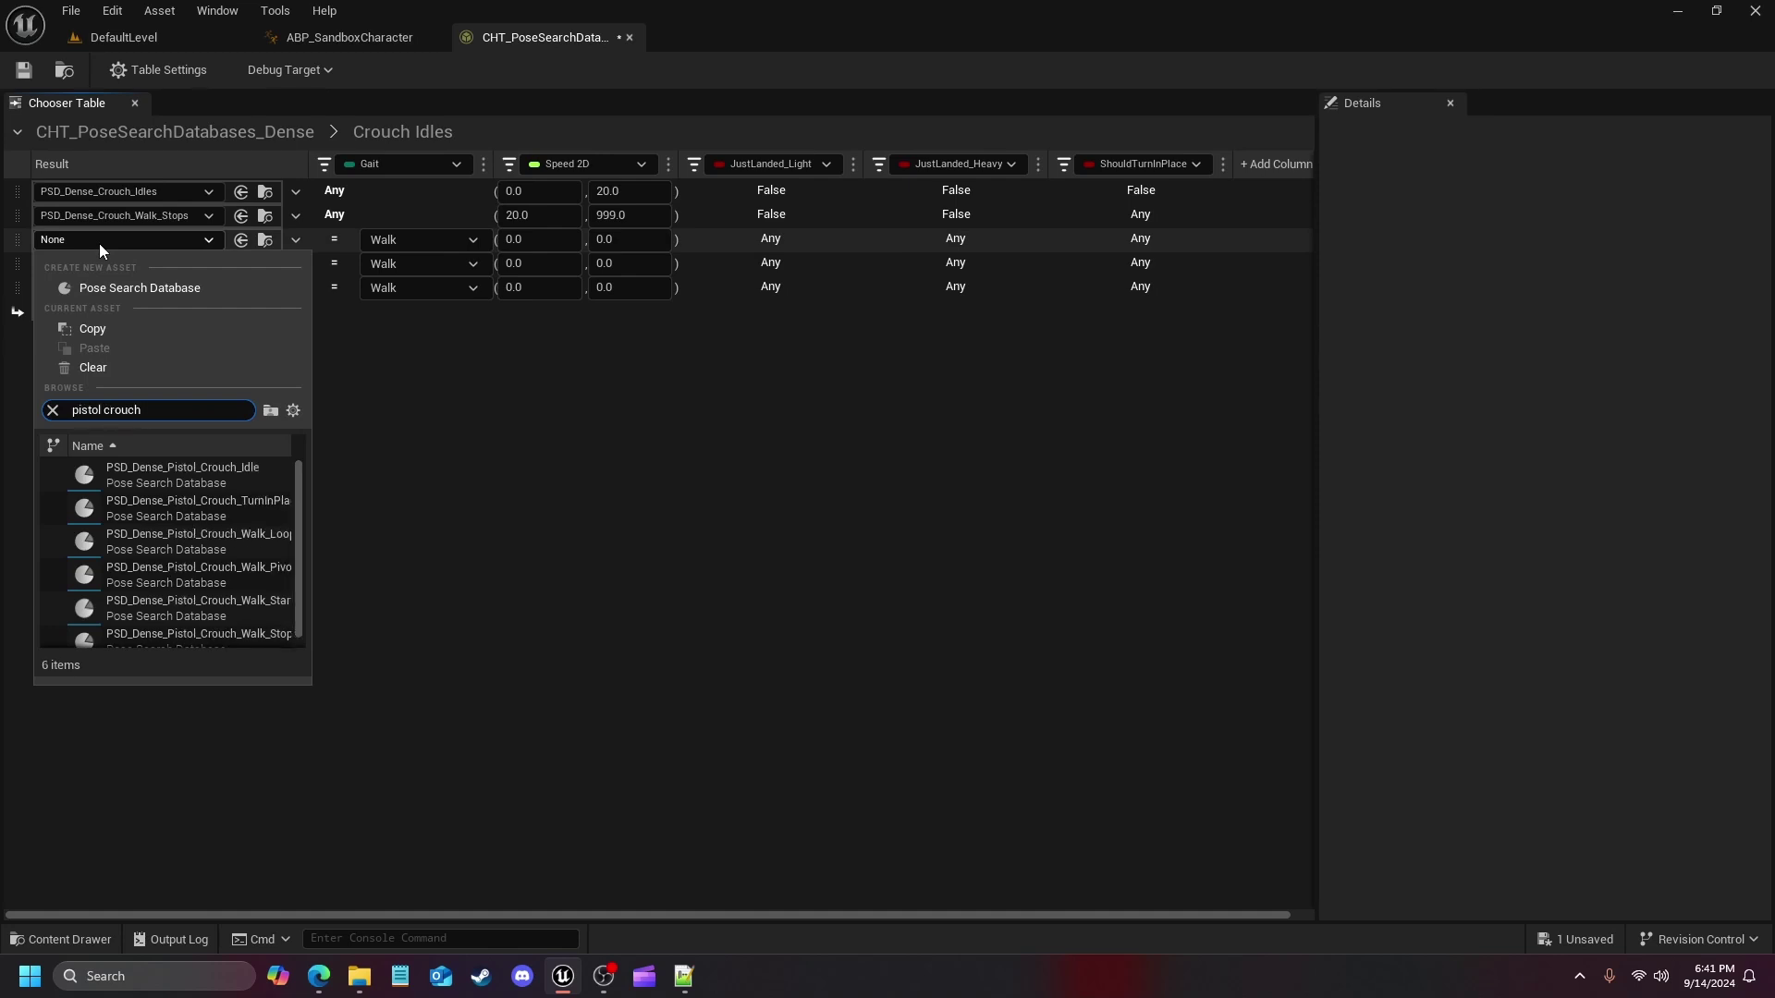
{"action": "key", "text": "BackSpace"}
{"action": "type", "text": "_"}
{"action": "key", "text": "ctrl+a"}
{"action": "key", "text": "ctrl+c"}
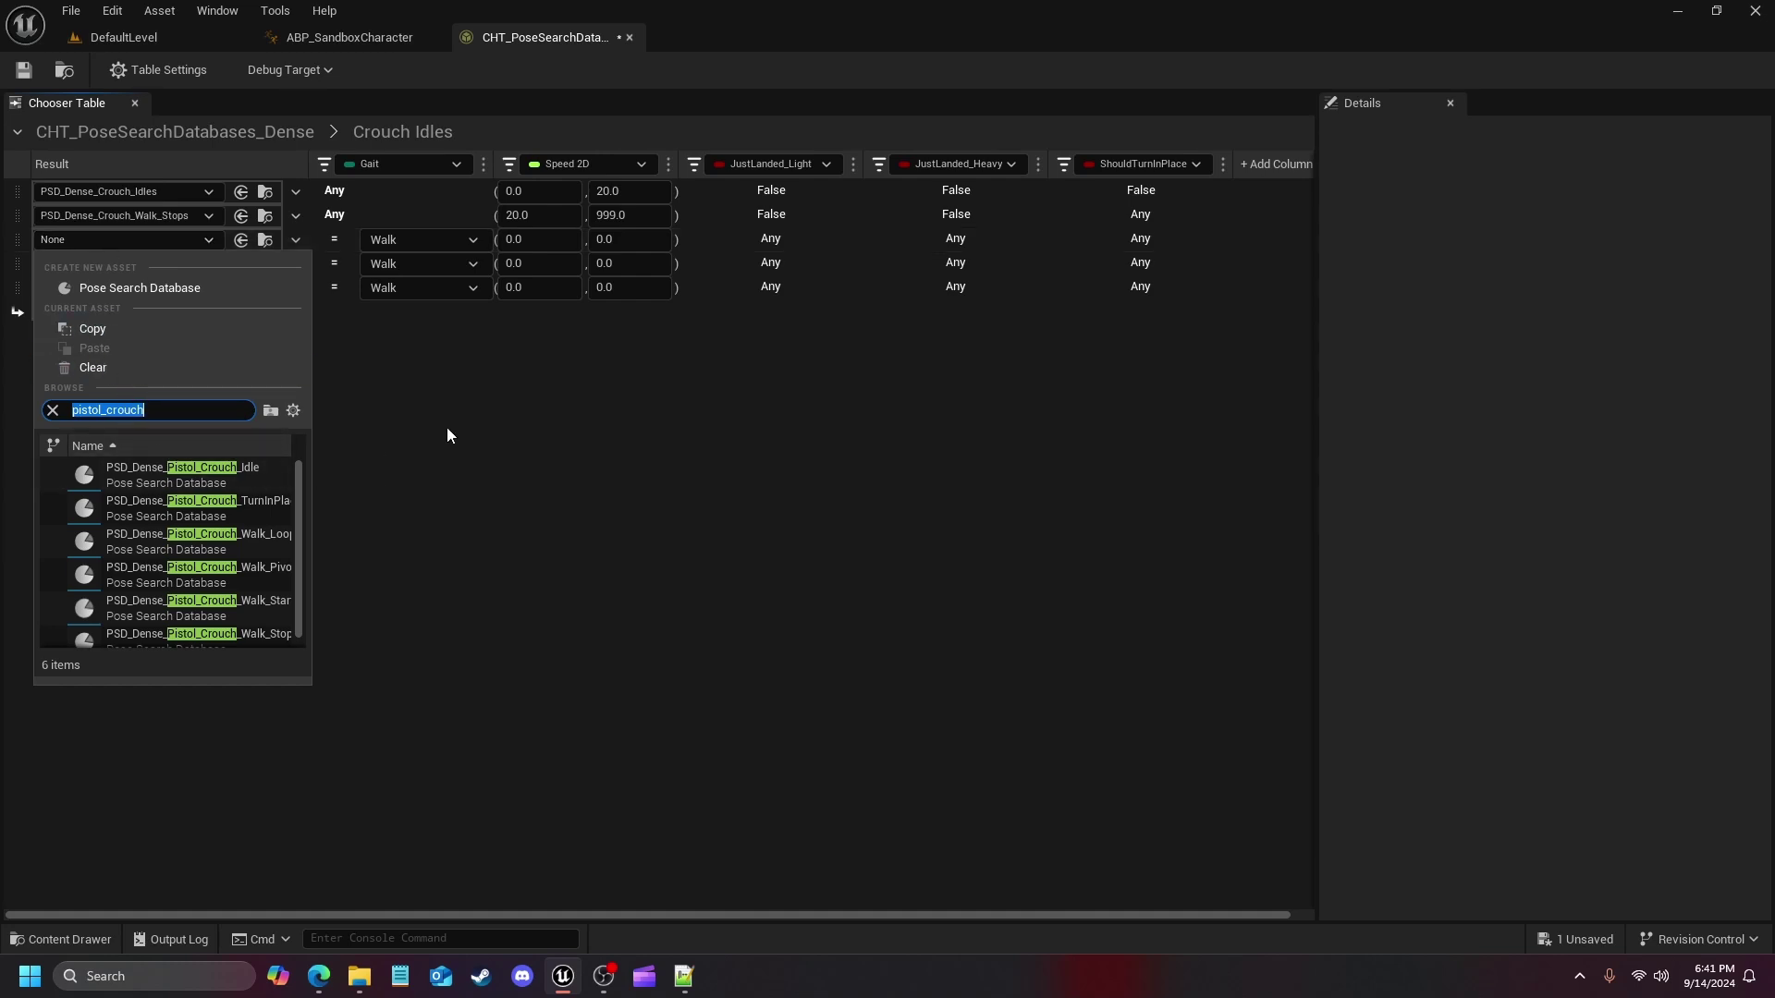
{"action": "left_click", "coordinate": [242, 477]}
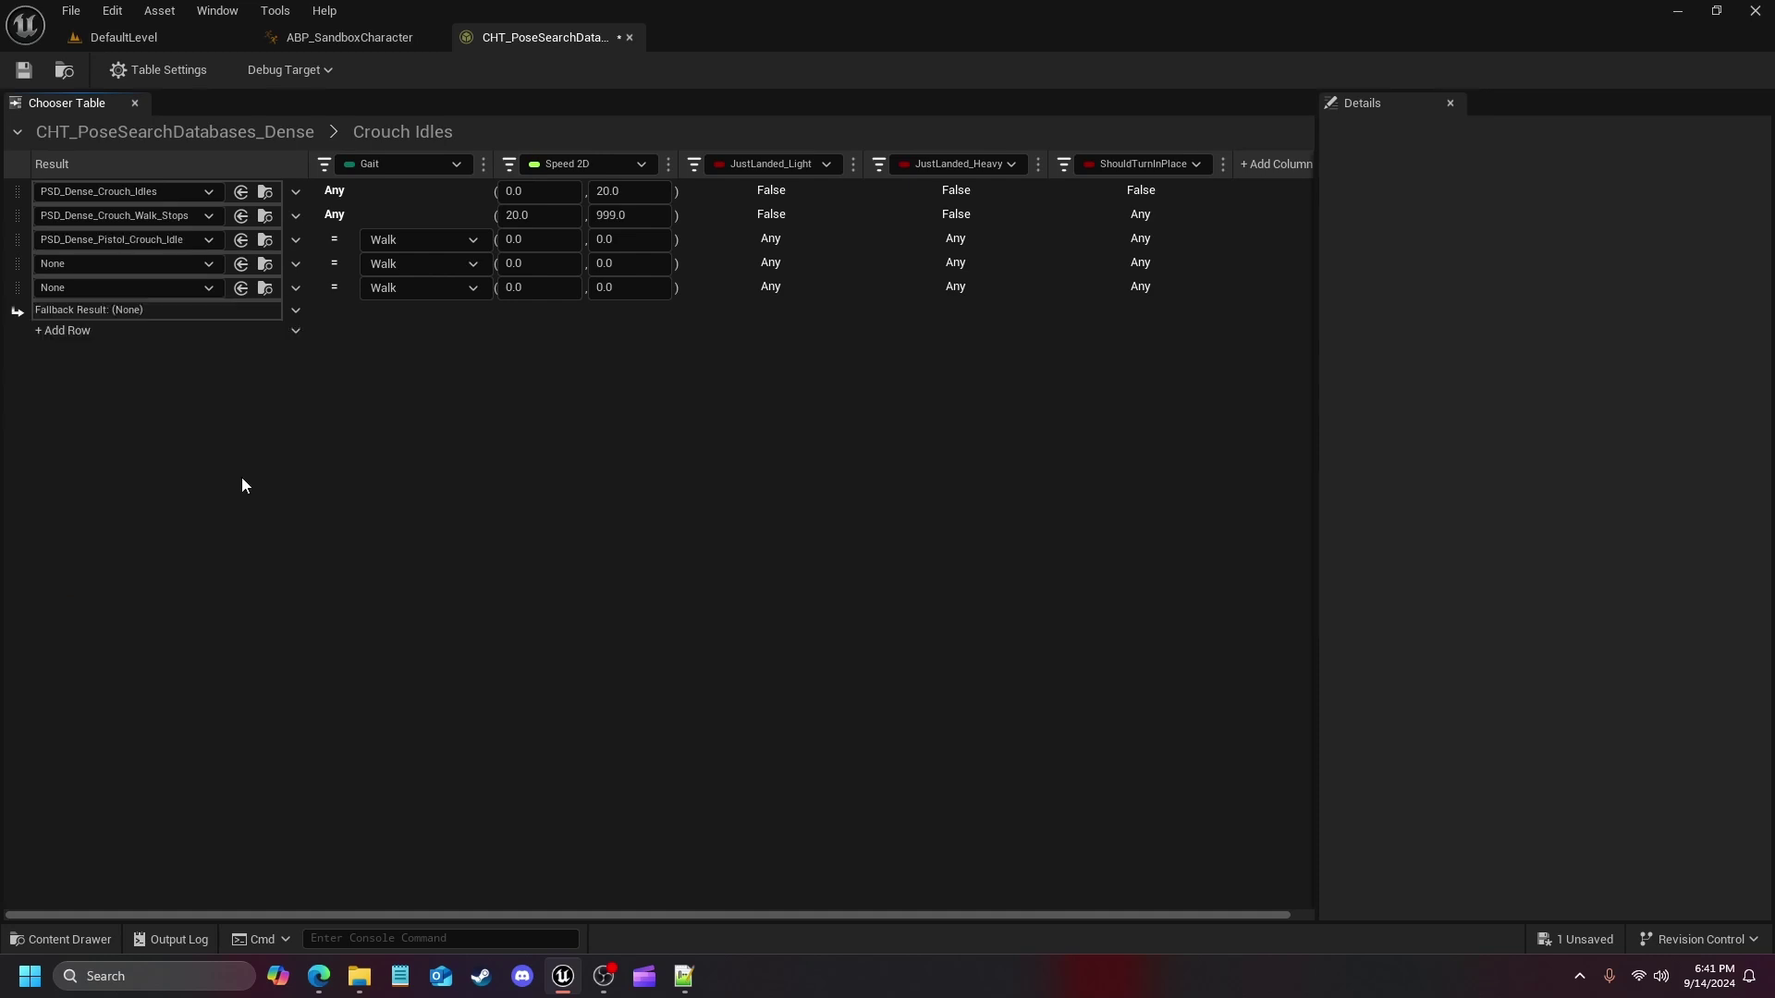
Assign PSD_Dense_Pistol_Crouch_Walk_Stops to the second new row and PSD_Dense_Pistol_Crouch_TurnInPlace to the third
{"action": "left_click", "coordinate": [170, 263]}
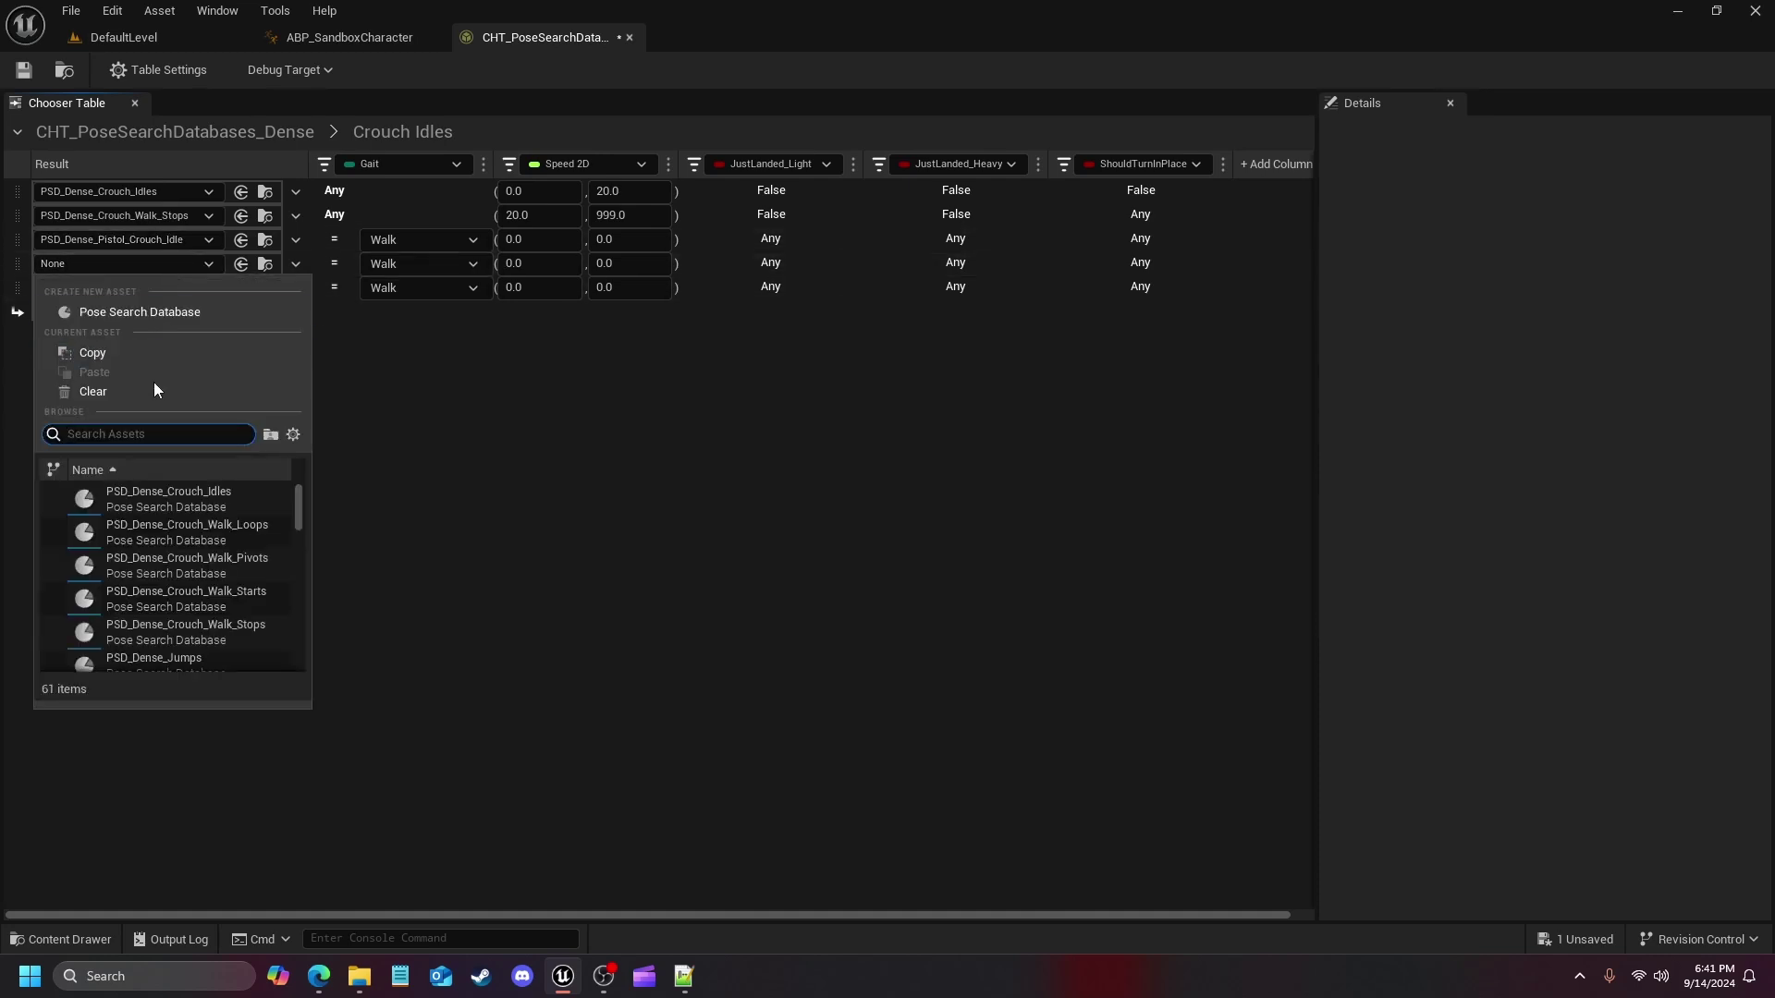
{"action": "key", "text": "ctrl+v"}
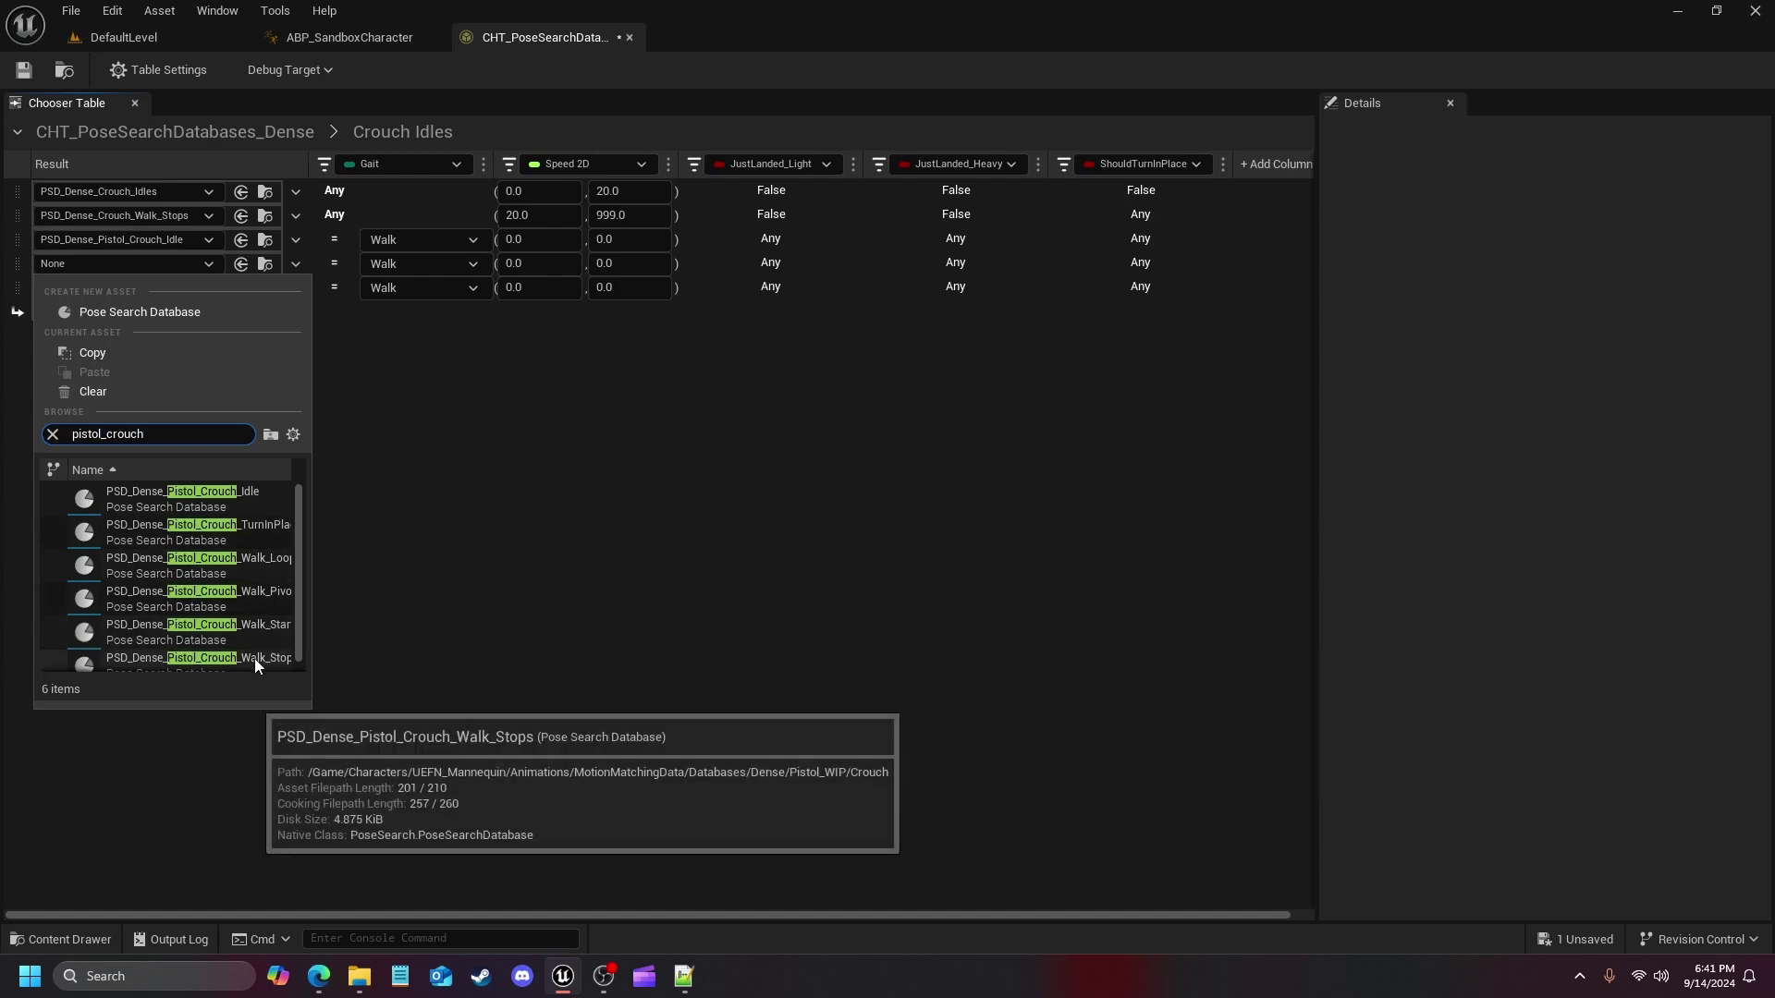
{"action": "left_click", "coordinate": [214, 658]}
{"action": "left_click", "coordinate": [97, 290]}
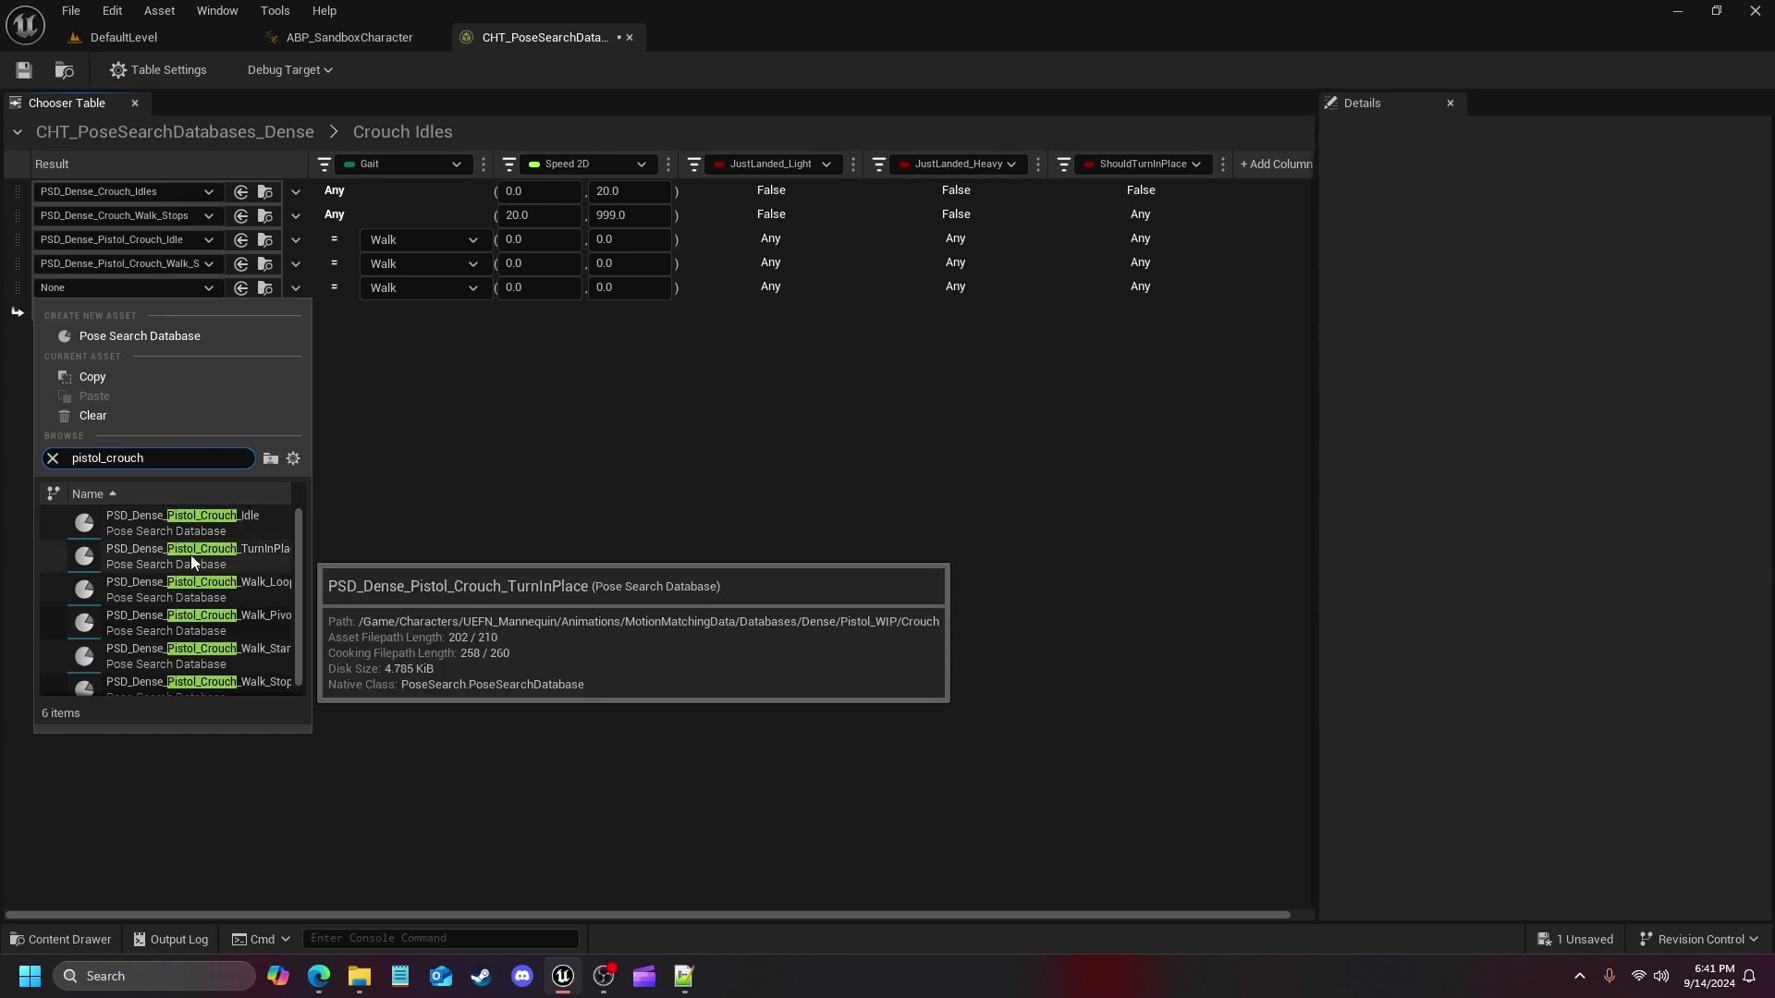
{"action": "left_click", "coordinate": [190, 555]}
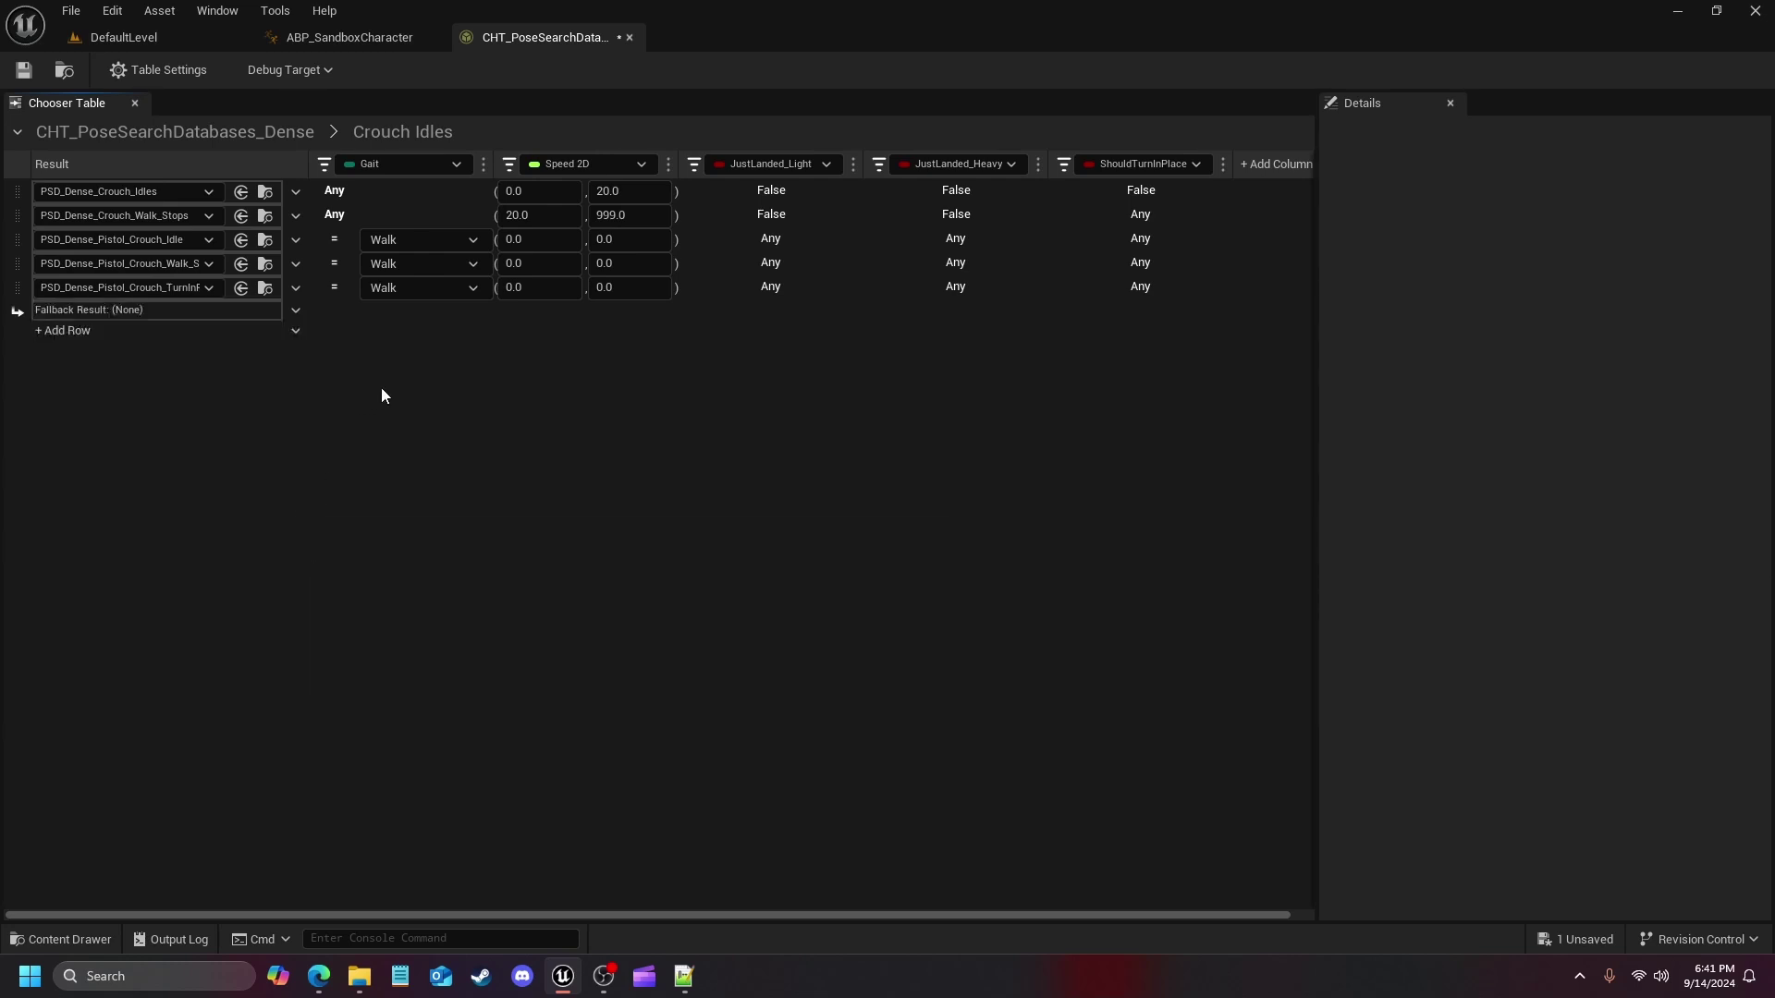
Set the Gait condition to Any for the three pistol crouch rows in the Crouch Idles chooser
{"action": "left_click", "coordinate": [333, 245]}
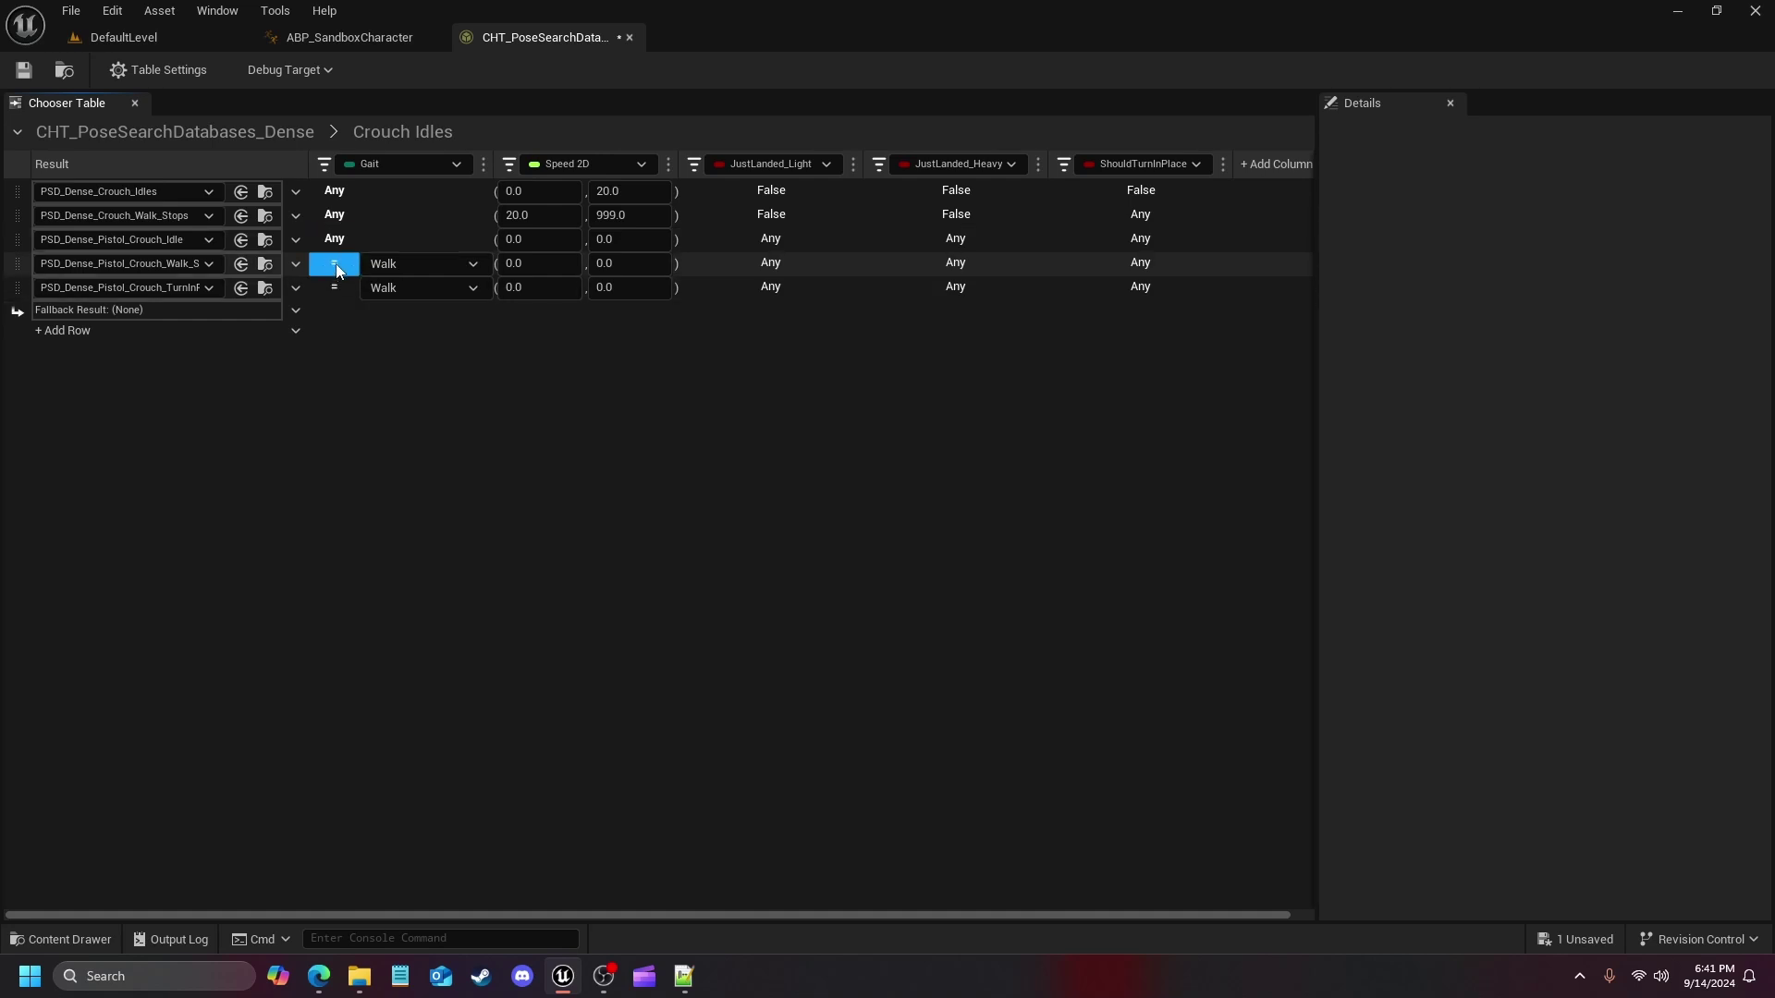
{"action": "left_click", "coordinate": [335, 265]}
{"action": "left_click", "coordinate": [336, 286]}
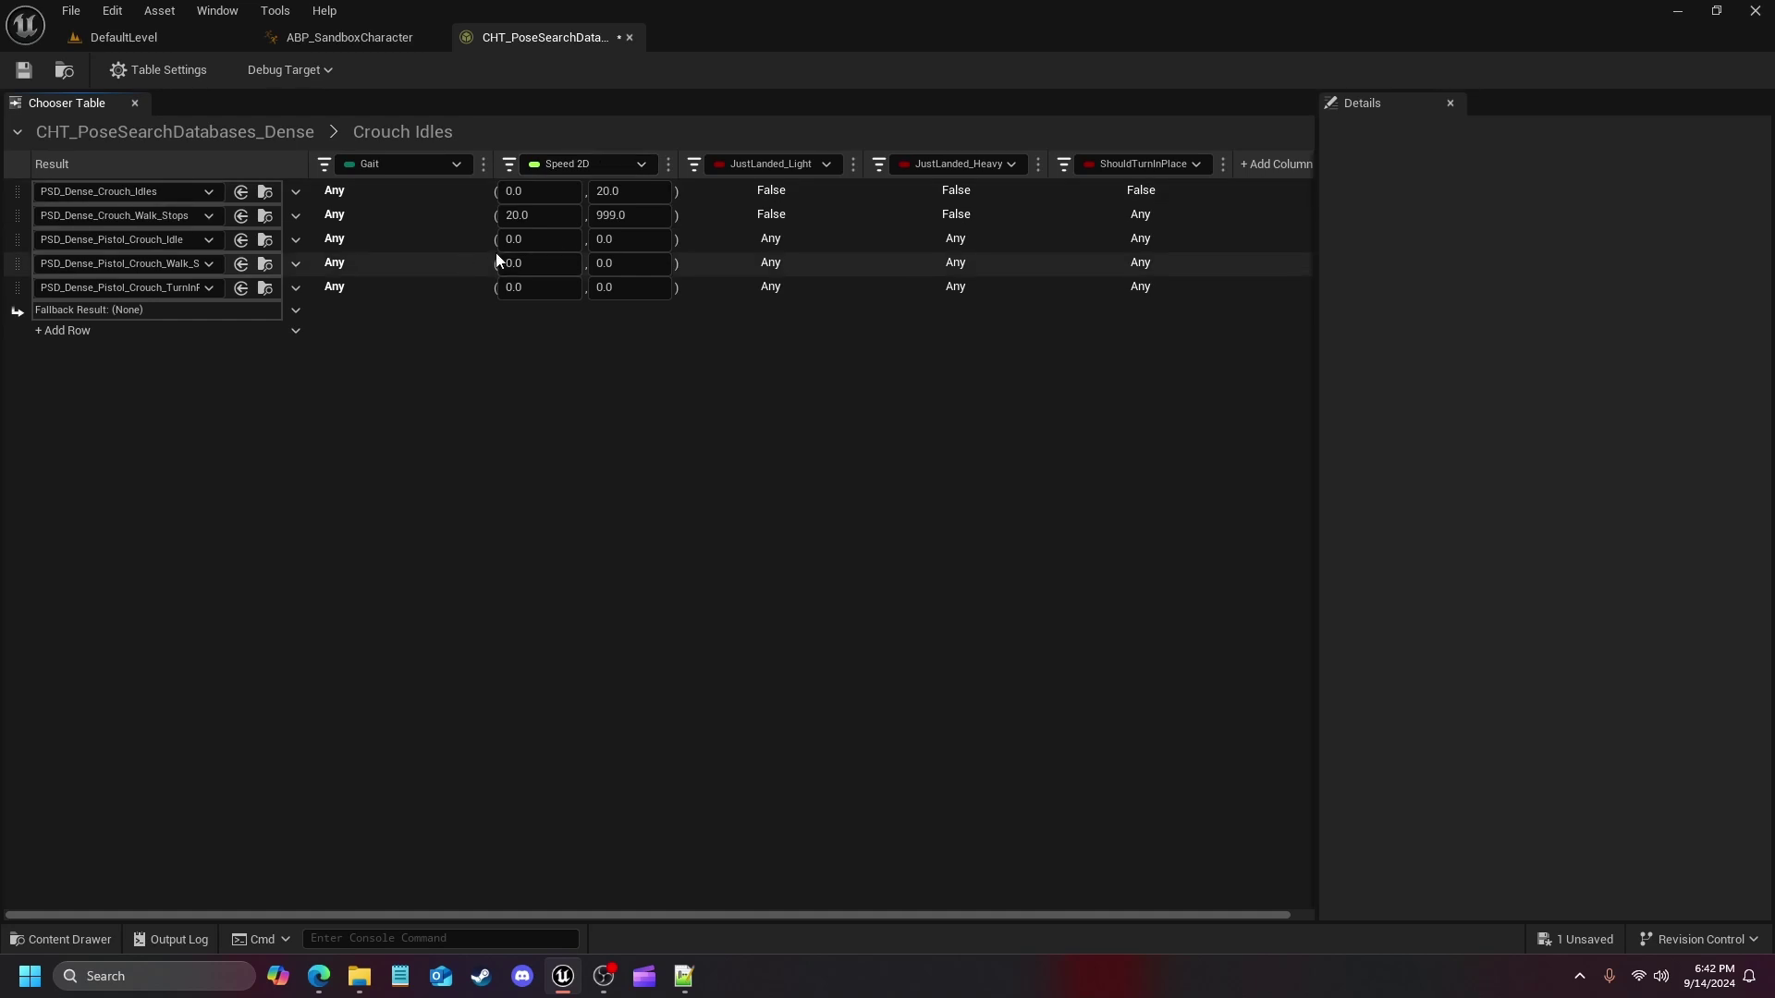
Set the Speed 2D range to 0–20 for the pistol crouch idle row and 20–999 for the pistol crouch walk stops row
{"action": "left_click", "coordinate": [529, 240]}
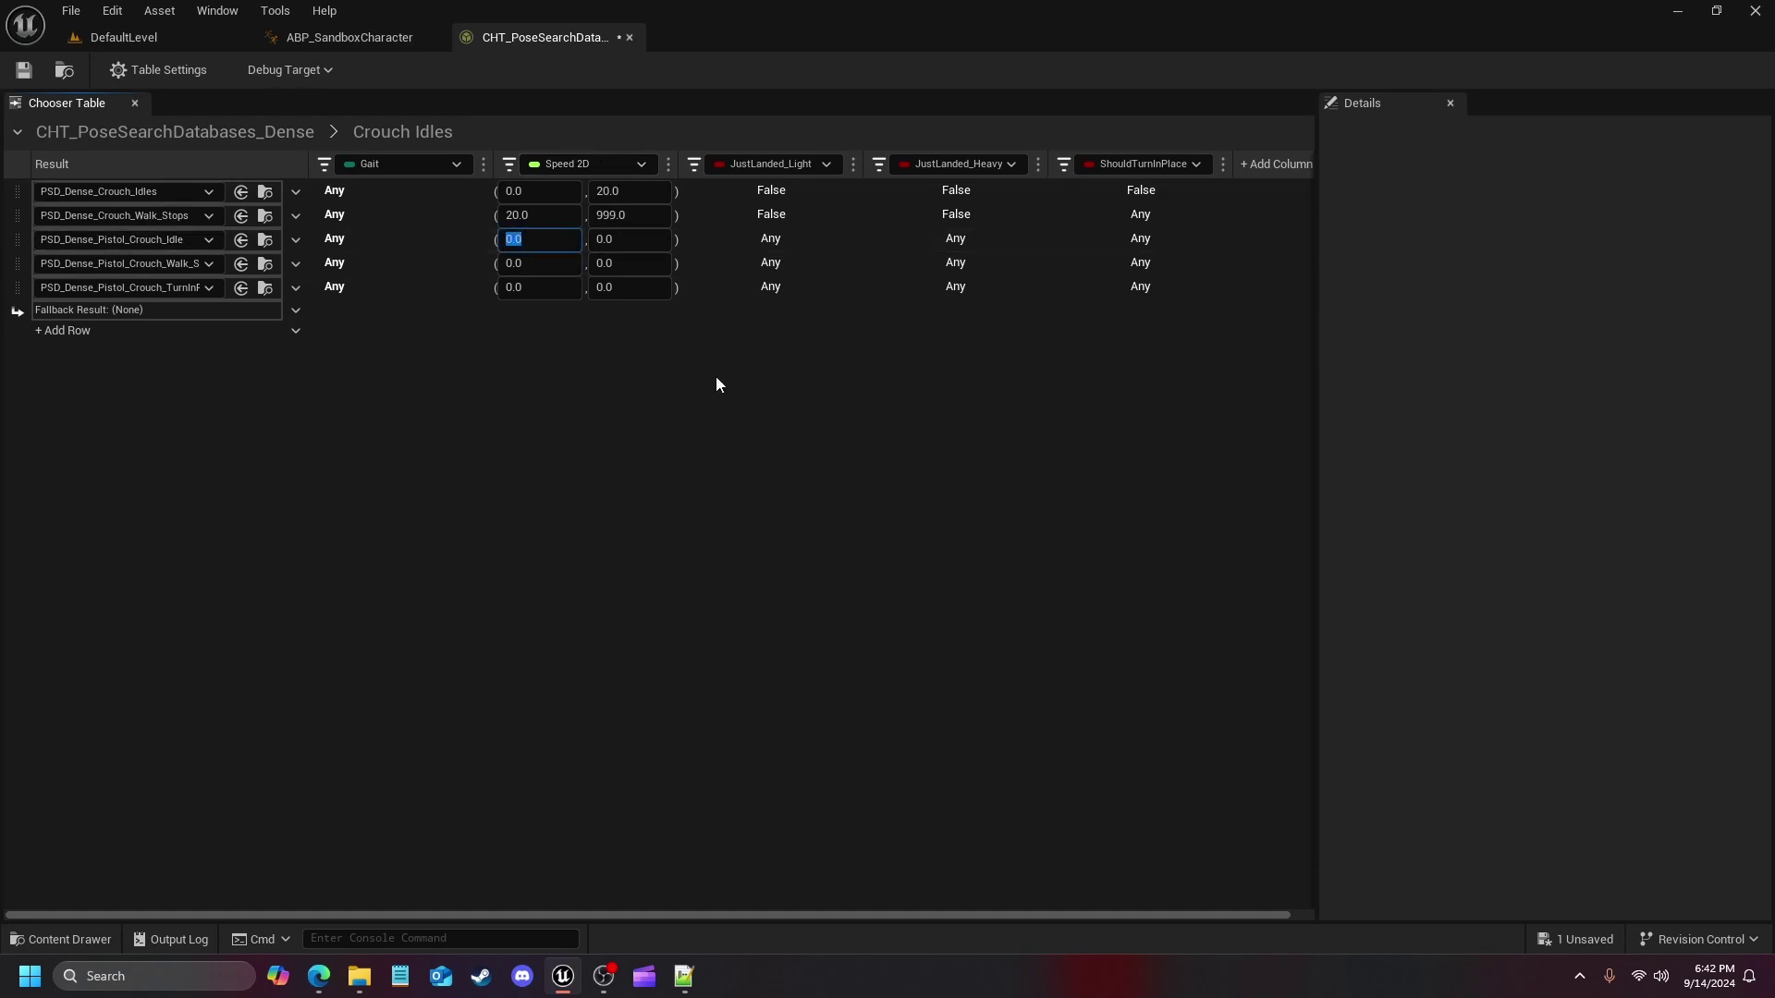
{"action": "left_click", "coordinate": [628, 243]}
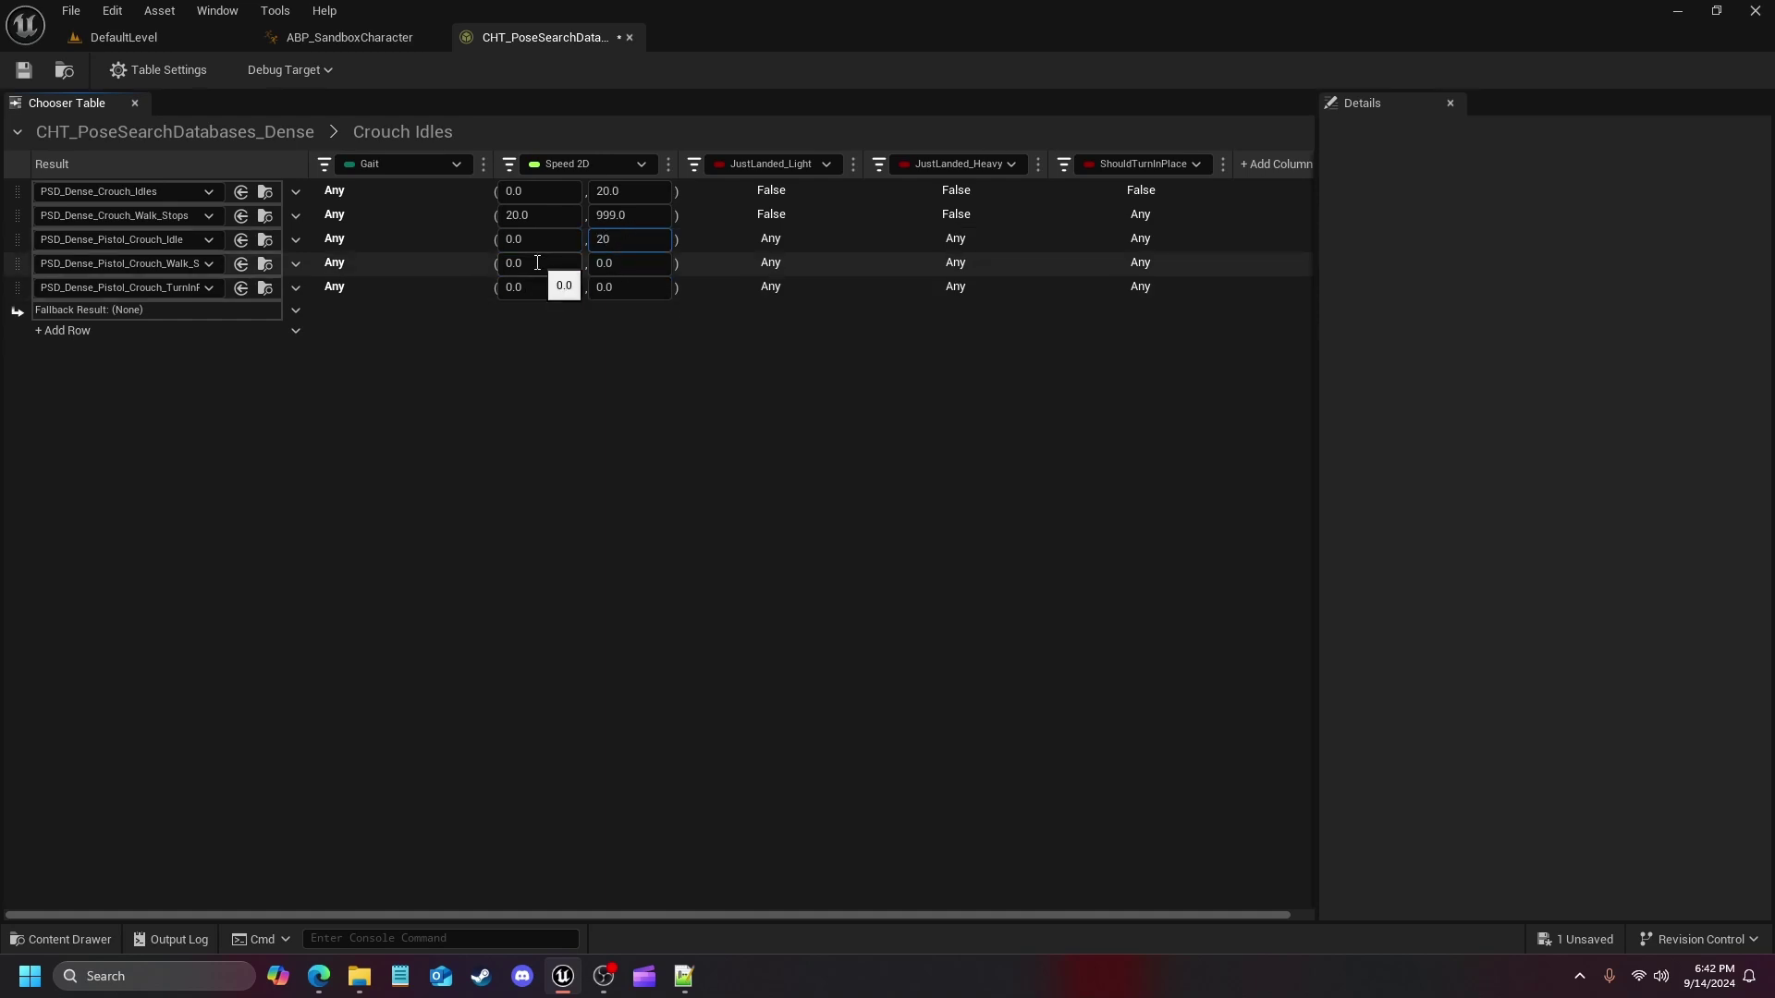
{"action": "left_click", "coordinate": [613, 264]}
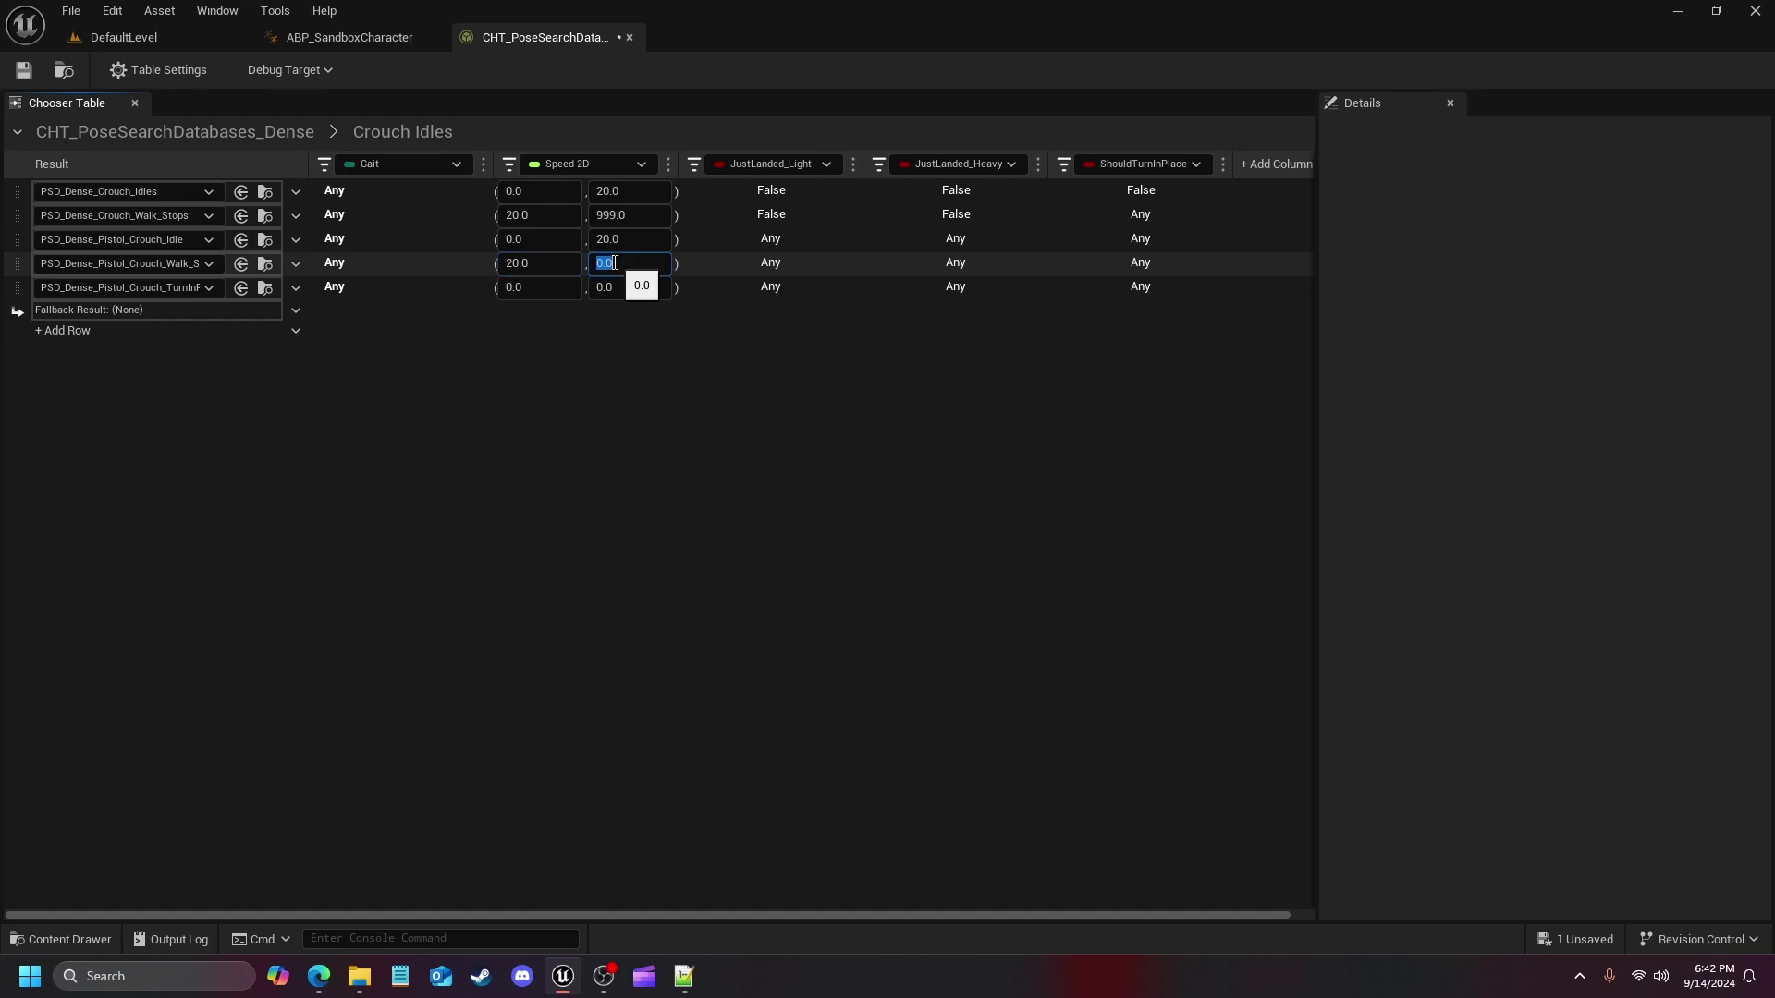
{"action": "type", "text": "999"}
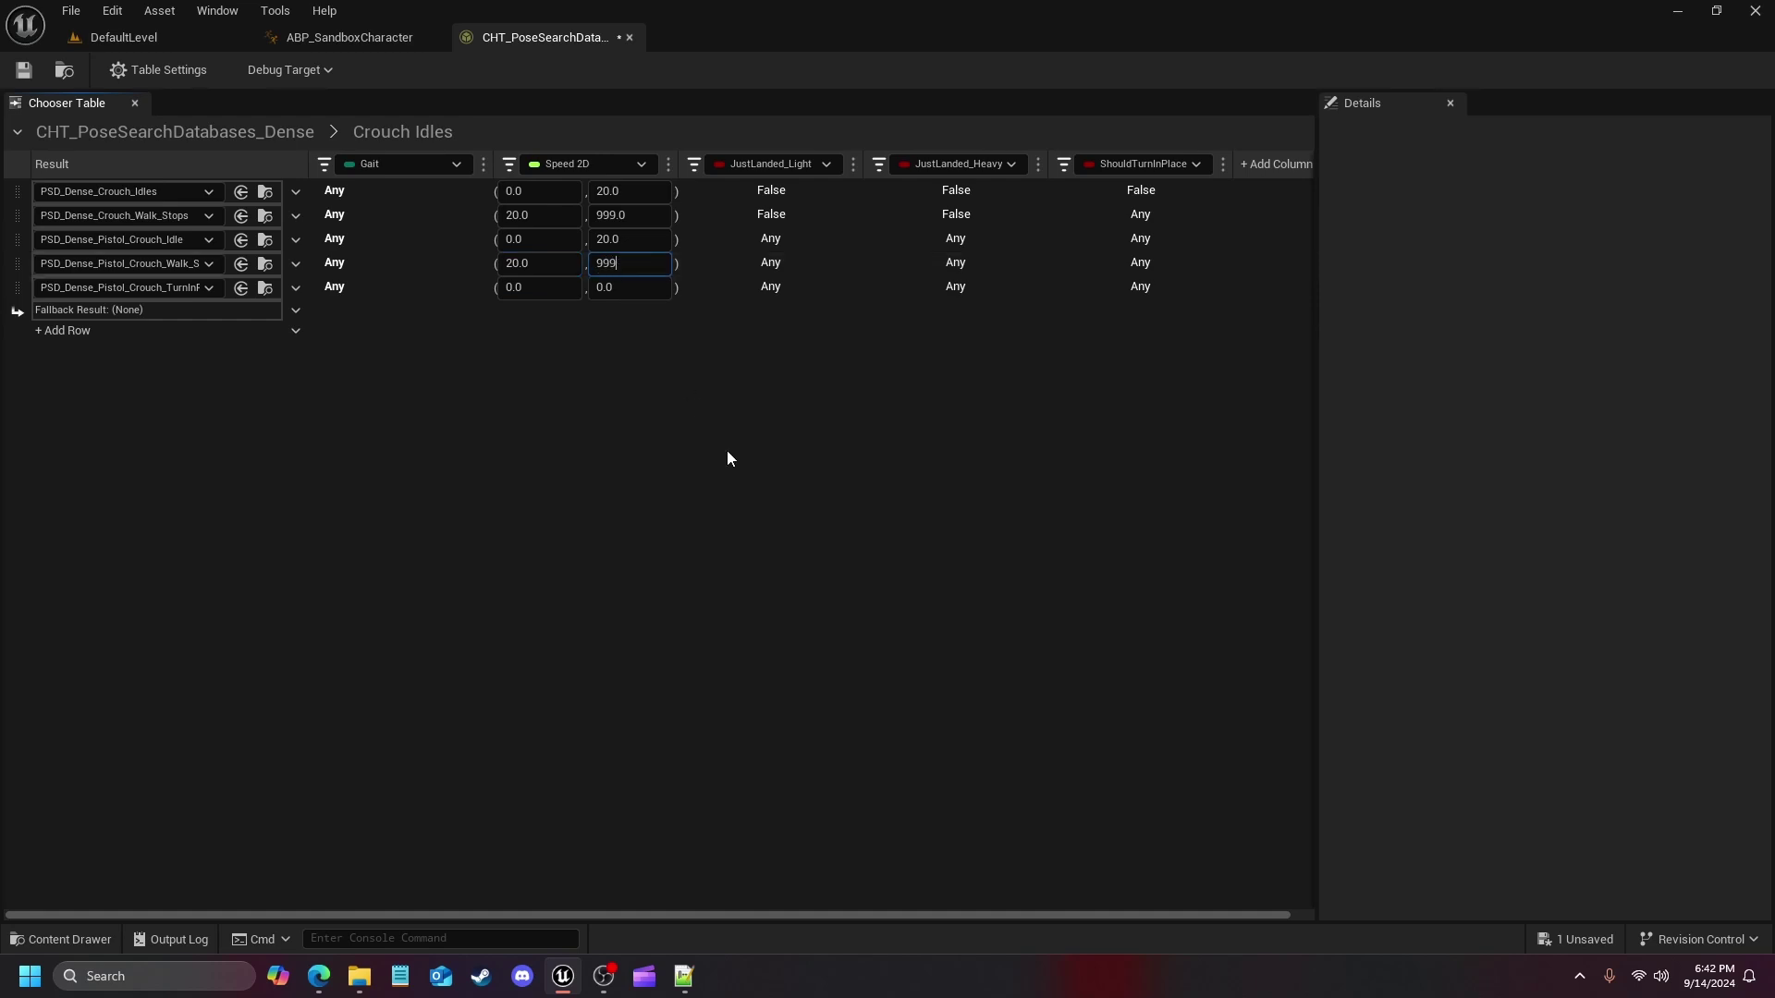
{"action": "key", "text": "Return"}
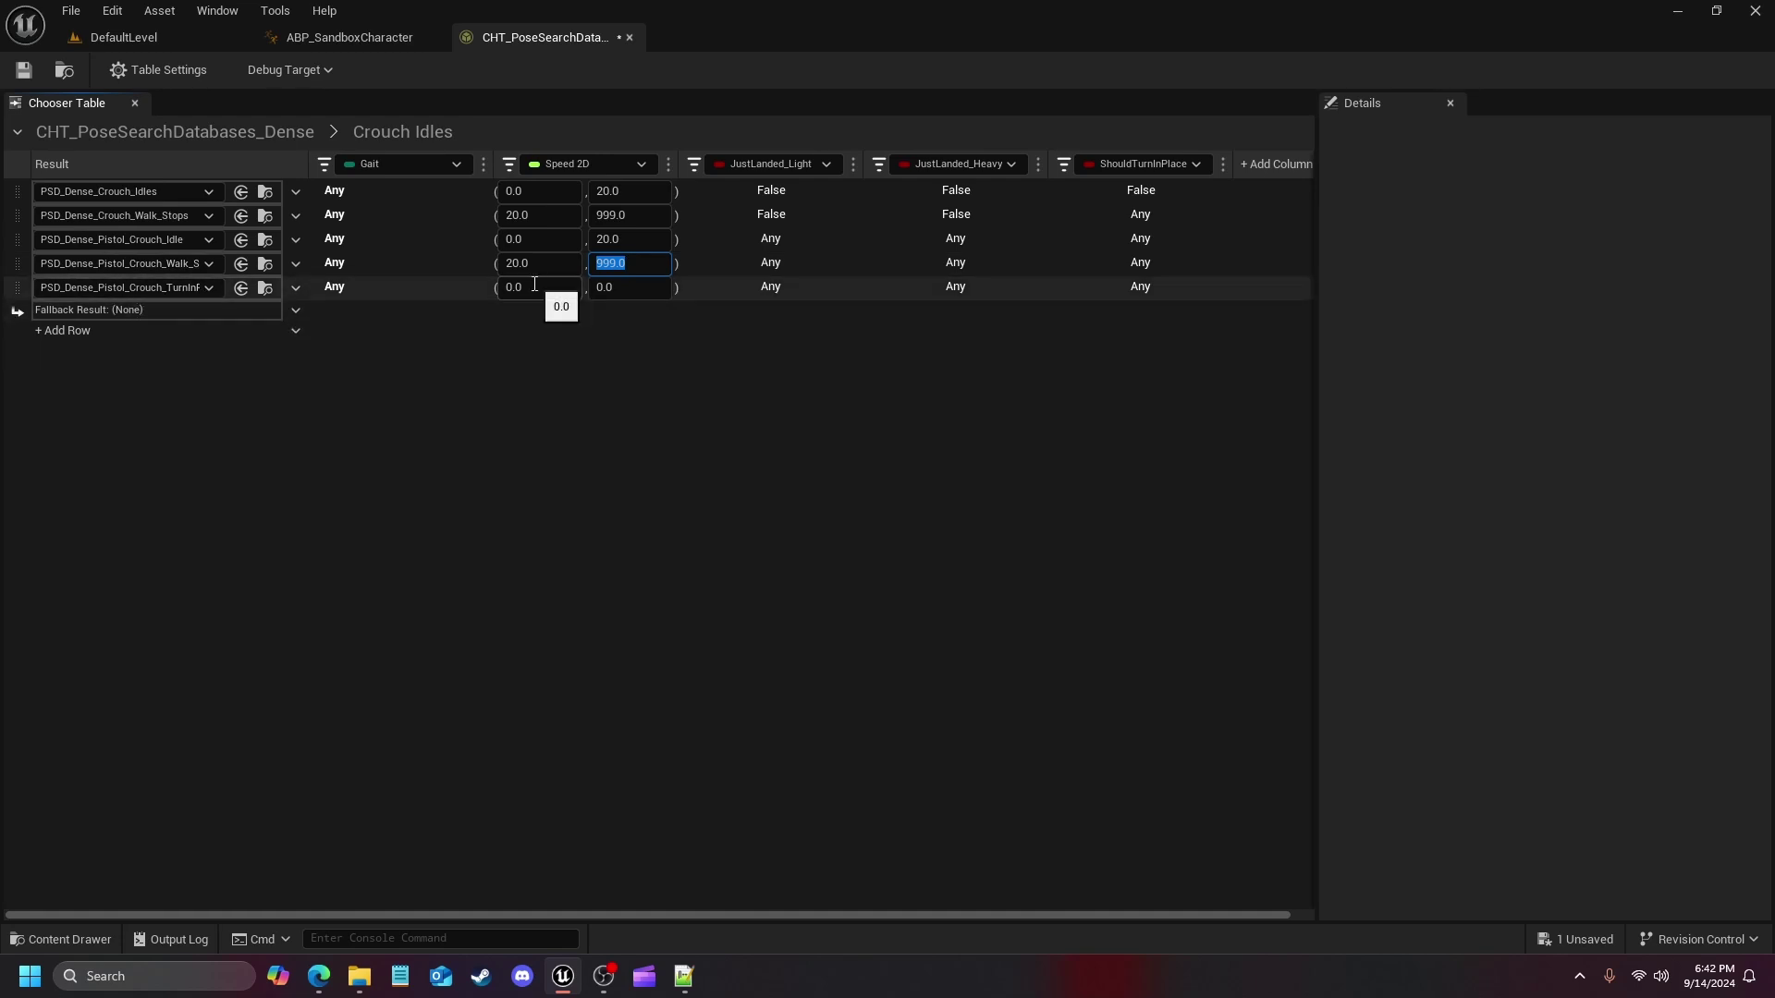
Check the turn-in-place speed range in the Stand Idles chooser and set the Crouch Idles pistol TurnInPlace row's maximum Speed 2D to 999
{"action": "left_click", "coordinate": [270, 131]}
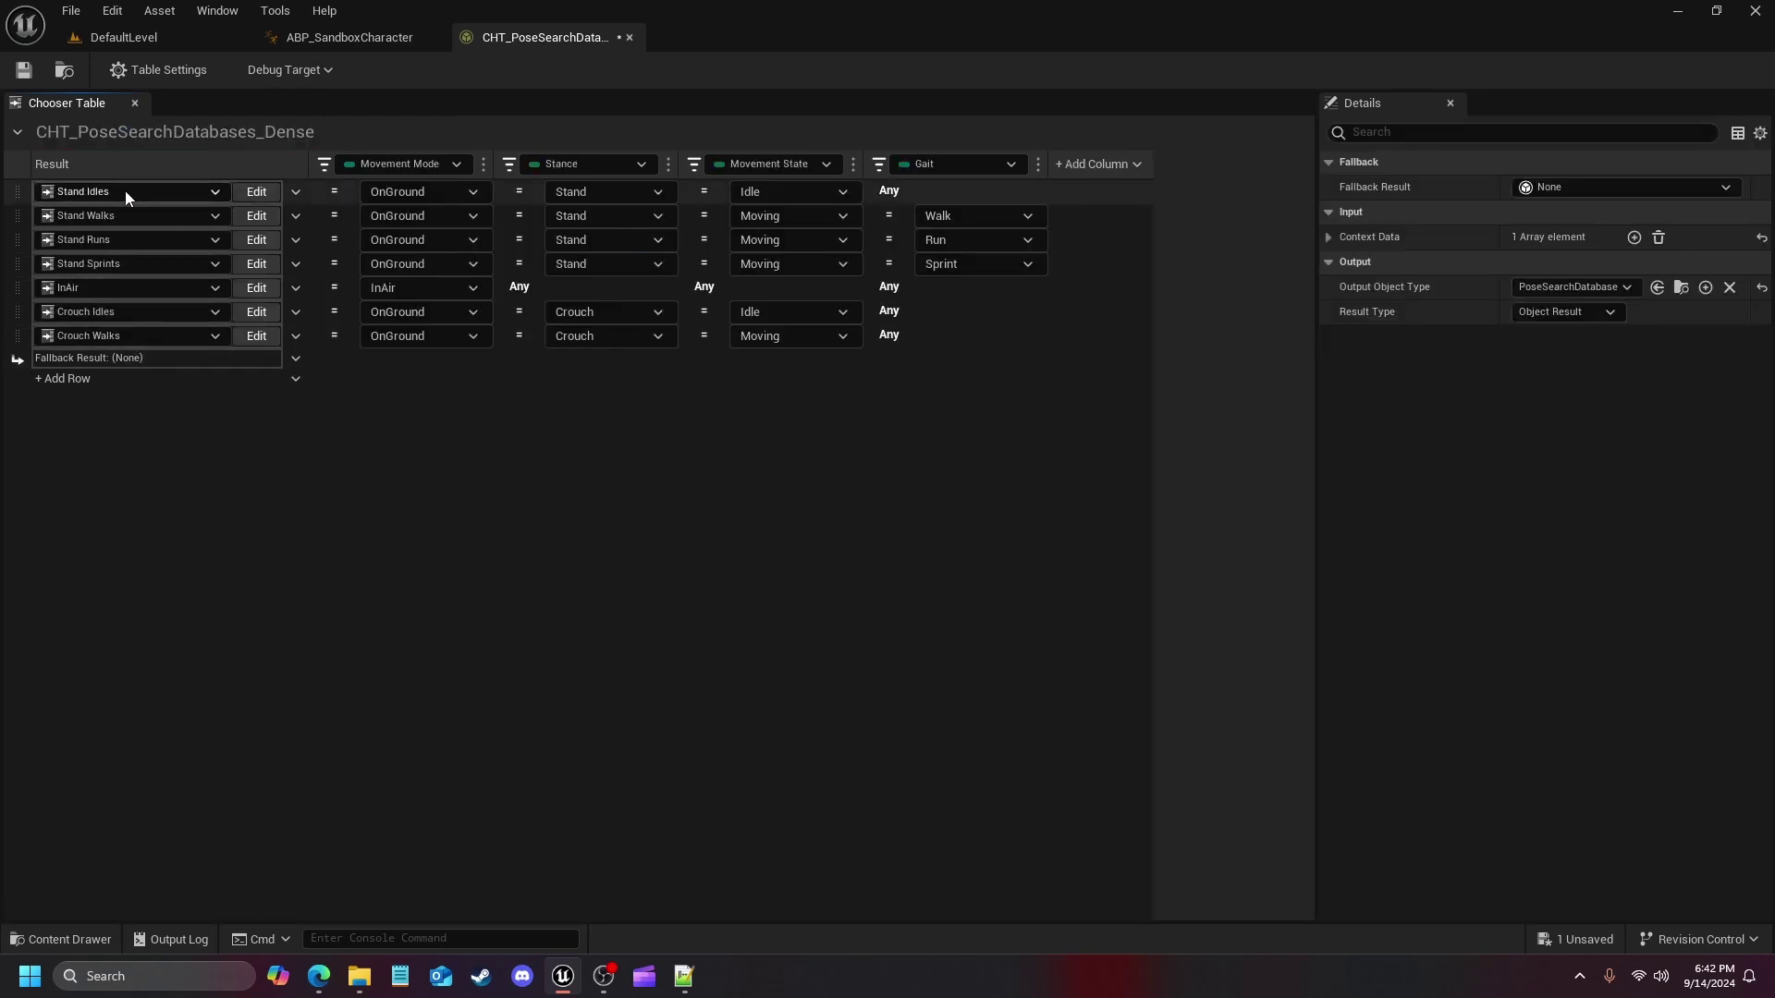
{"action": "left_click", "coordinate": [256, 192]}
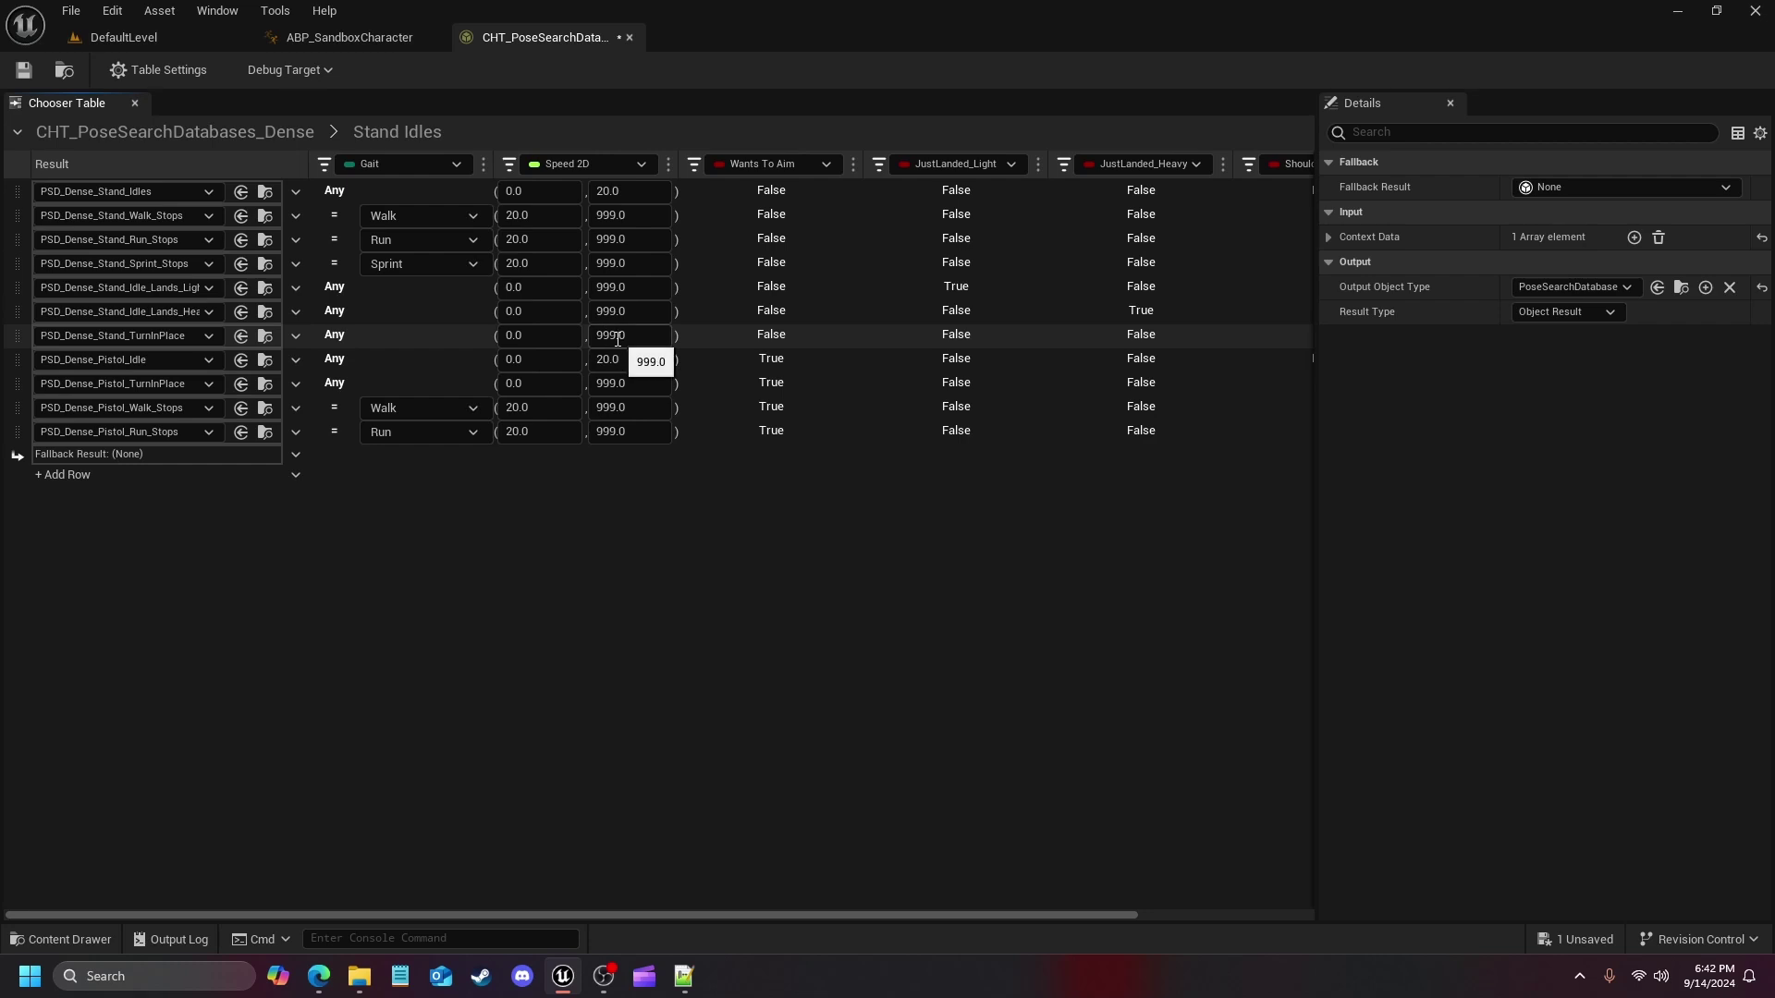
{"action": "left_click", "coordinate": [231, 131]}
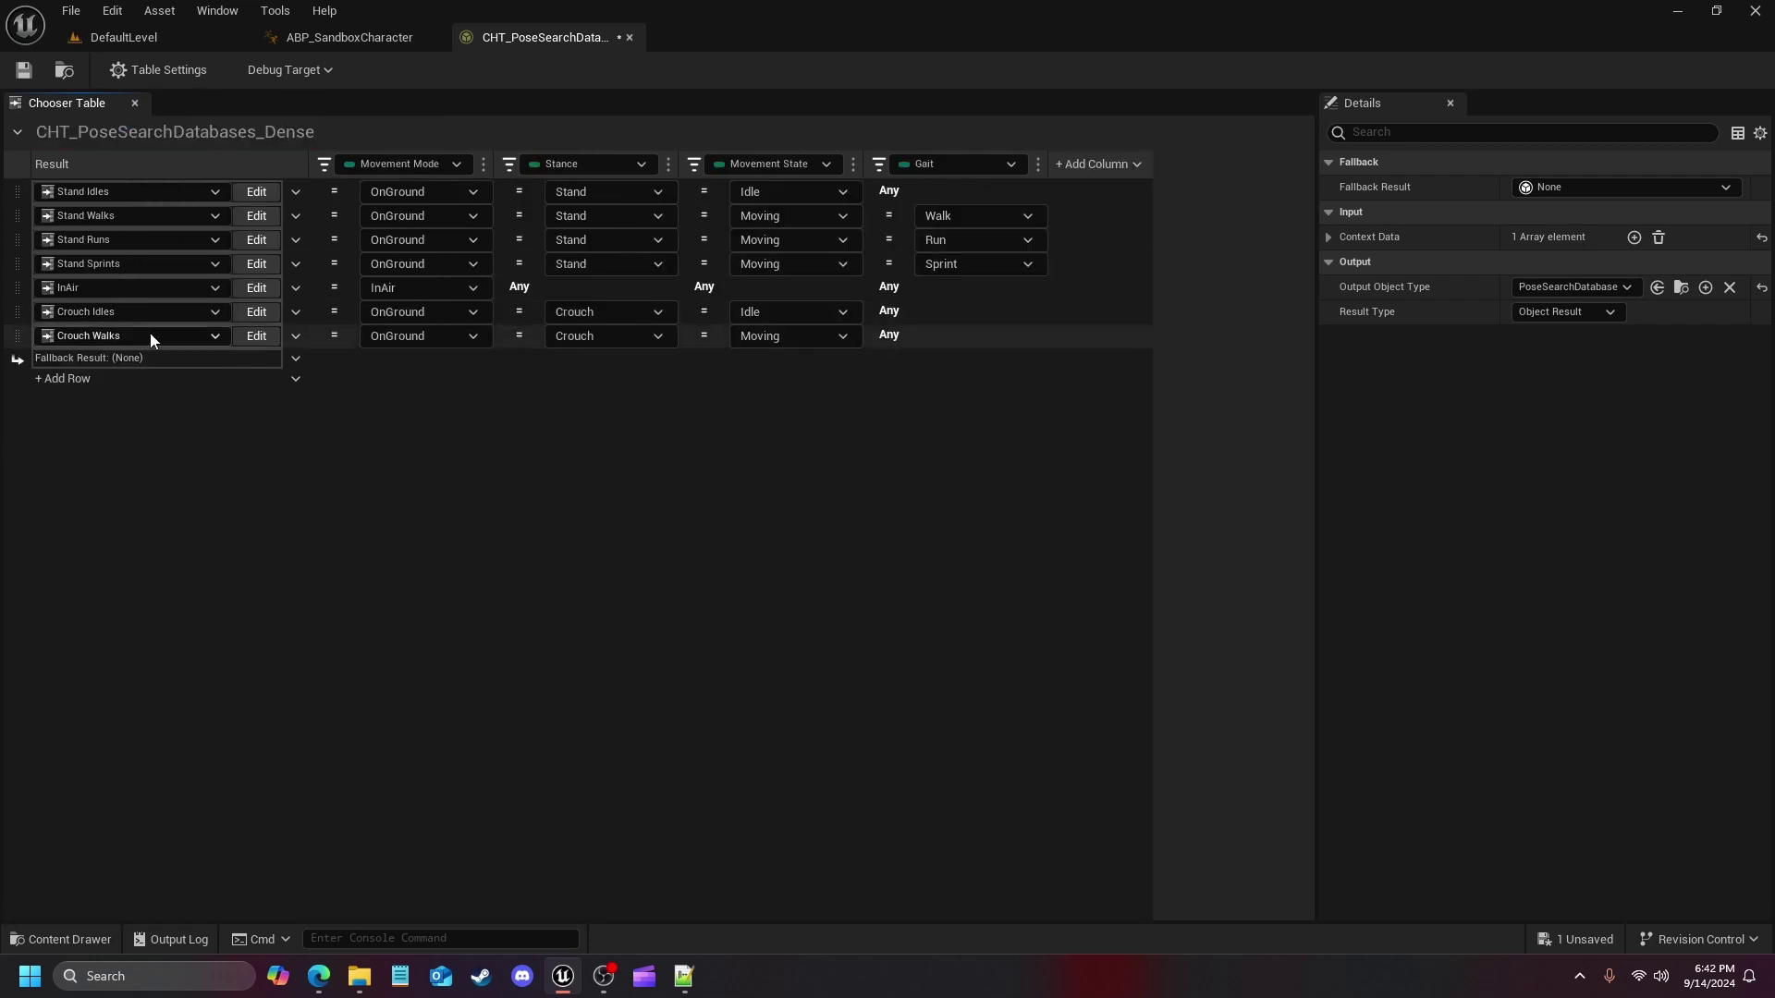
{"action": "left_click", "coordinate": [262, 313]}
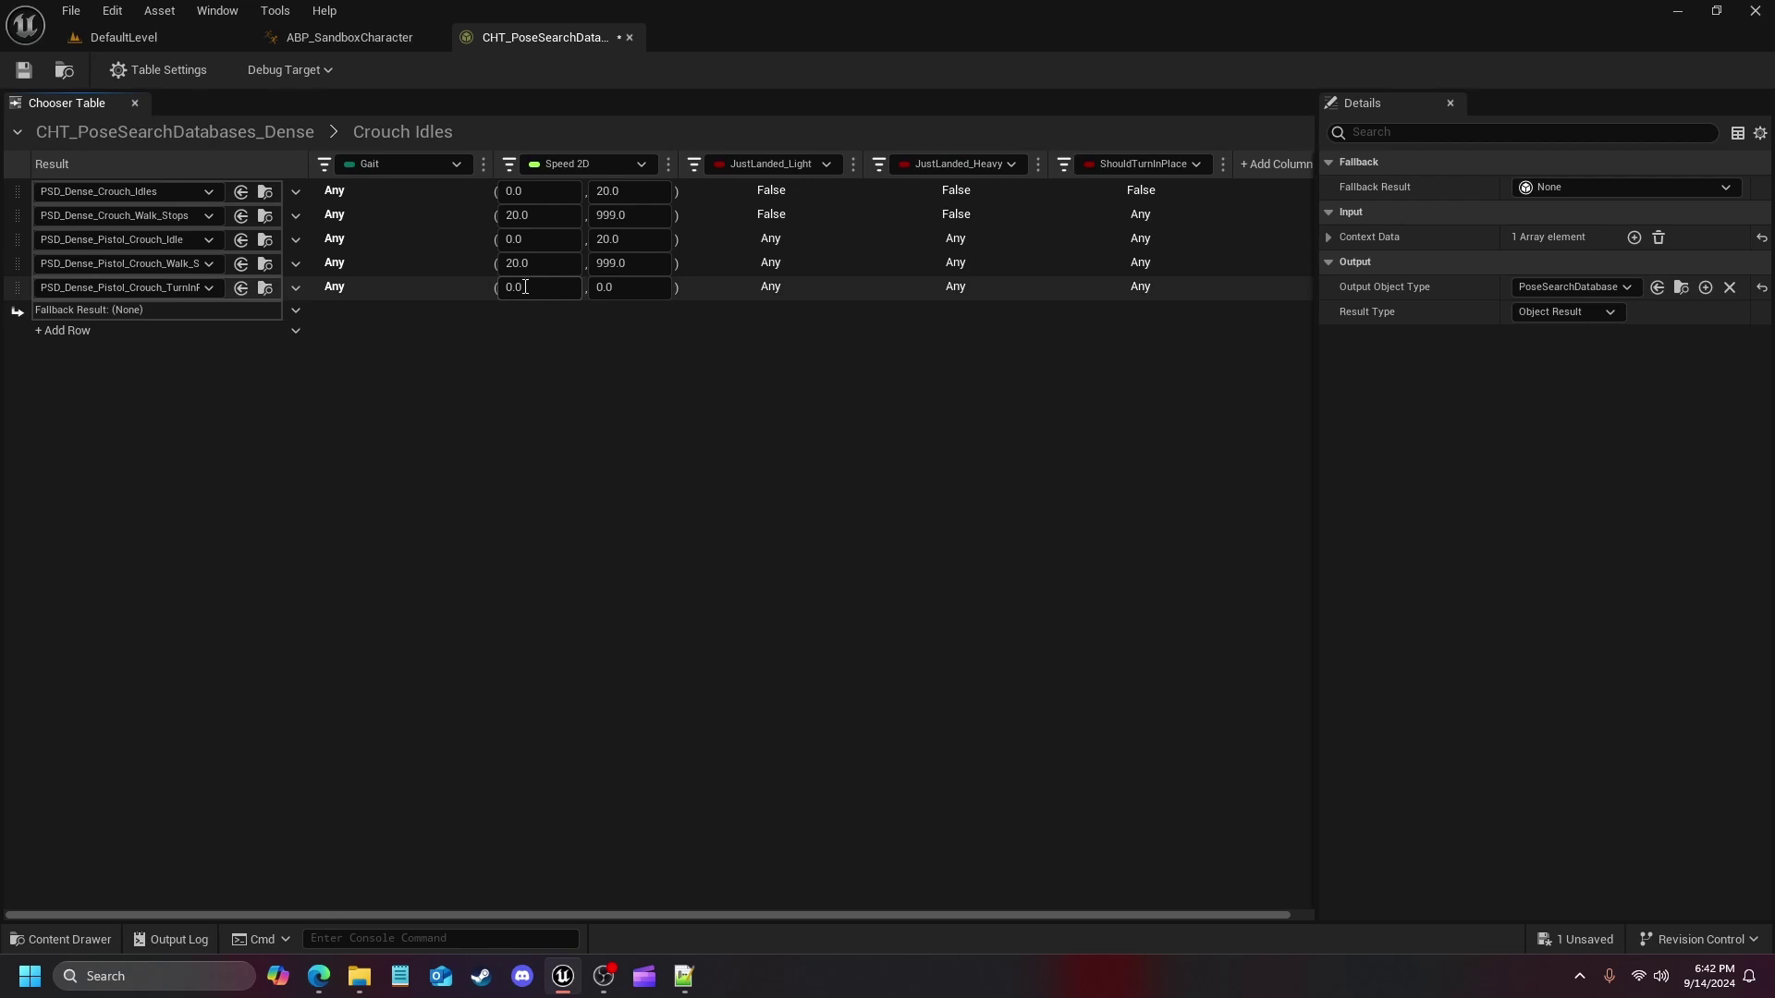
{"action": "left_click", "coordinate": [636, 290]}
{"action": "type", "text": "999"}
{"action": "key", "text": "Return"}
{"action": "left_click", "coordinate": [747, 451]}
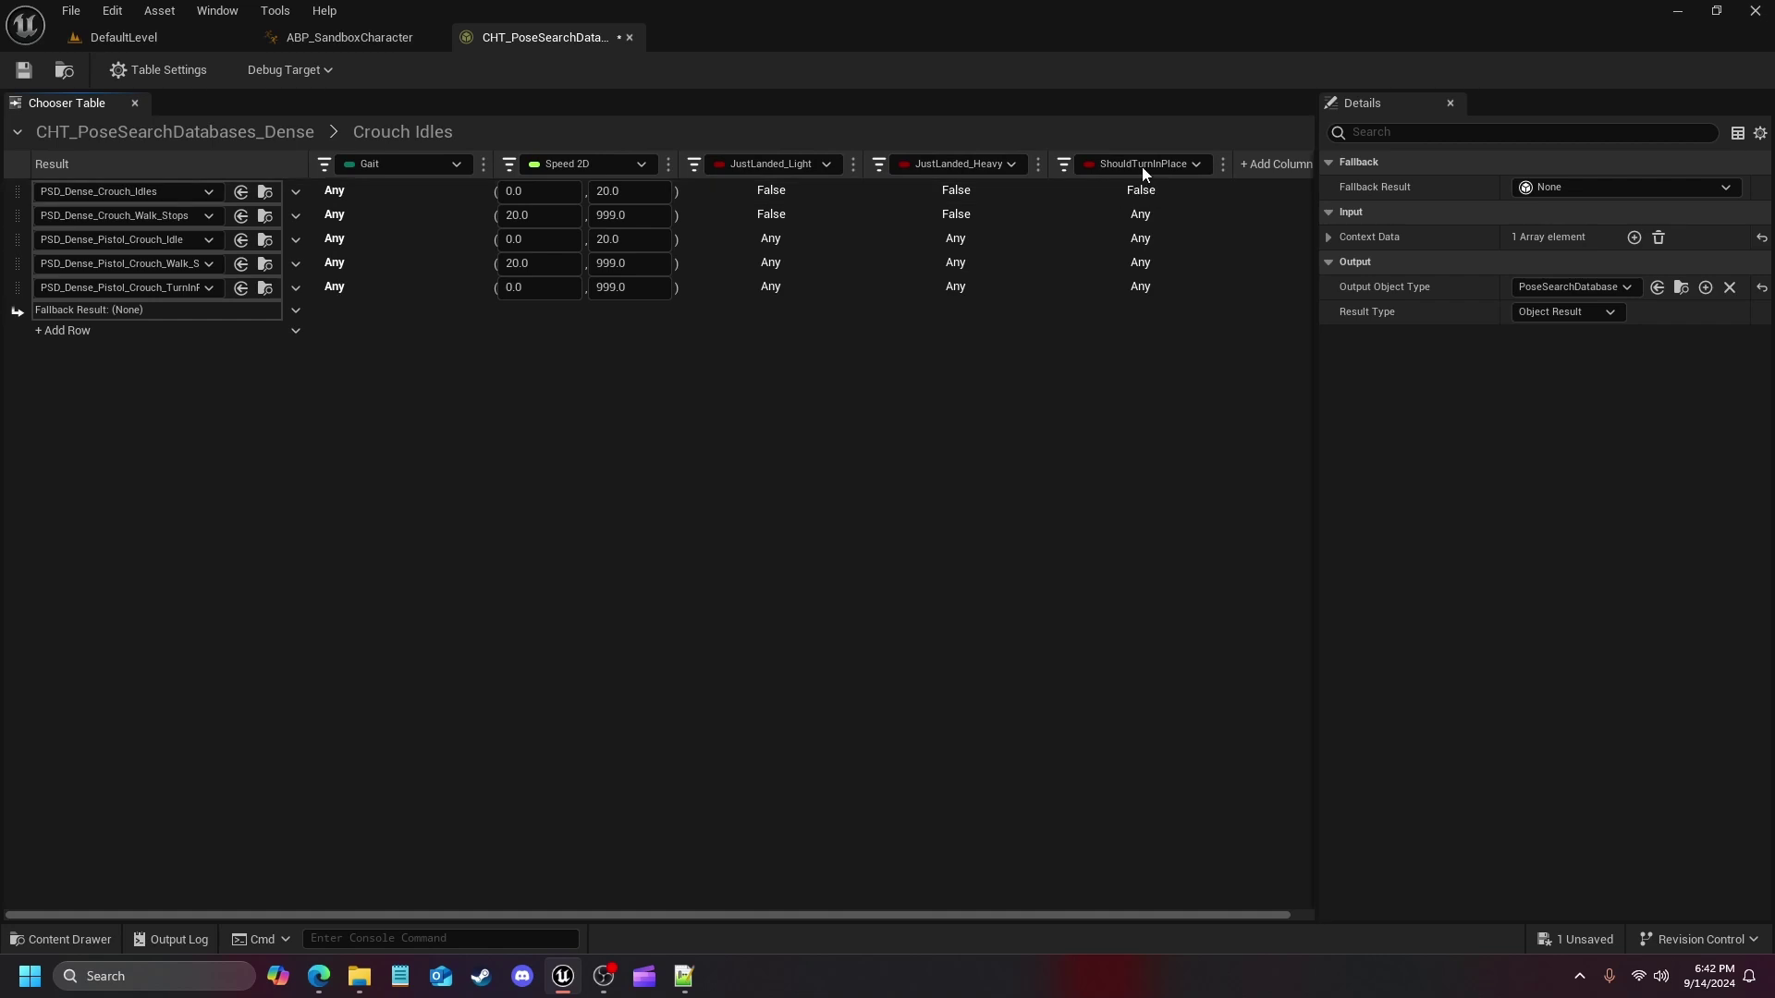
Set JustLanded_Light and JustLanded_Heavy to False for all three pistol crouch rows in Crouch Idles
{"action": "left_click", "coordinate": [771, 239]}
{"action": "left_click", "coordinate": [770, 262]}
{"action": "left_click", "coordinate": [771, 286]}
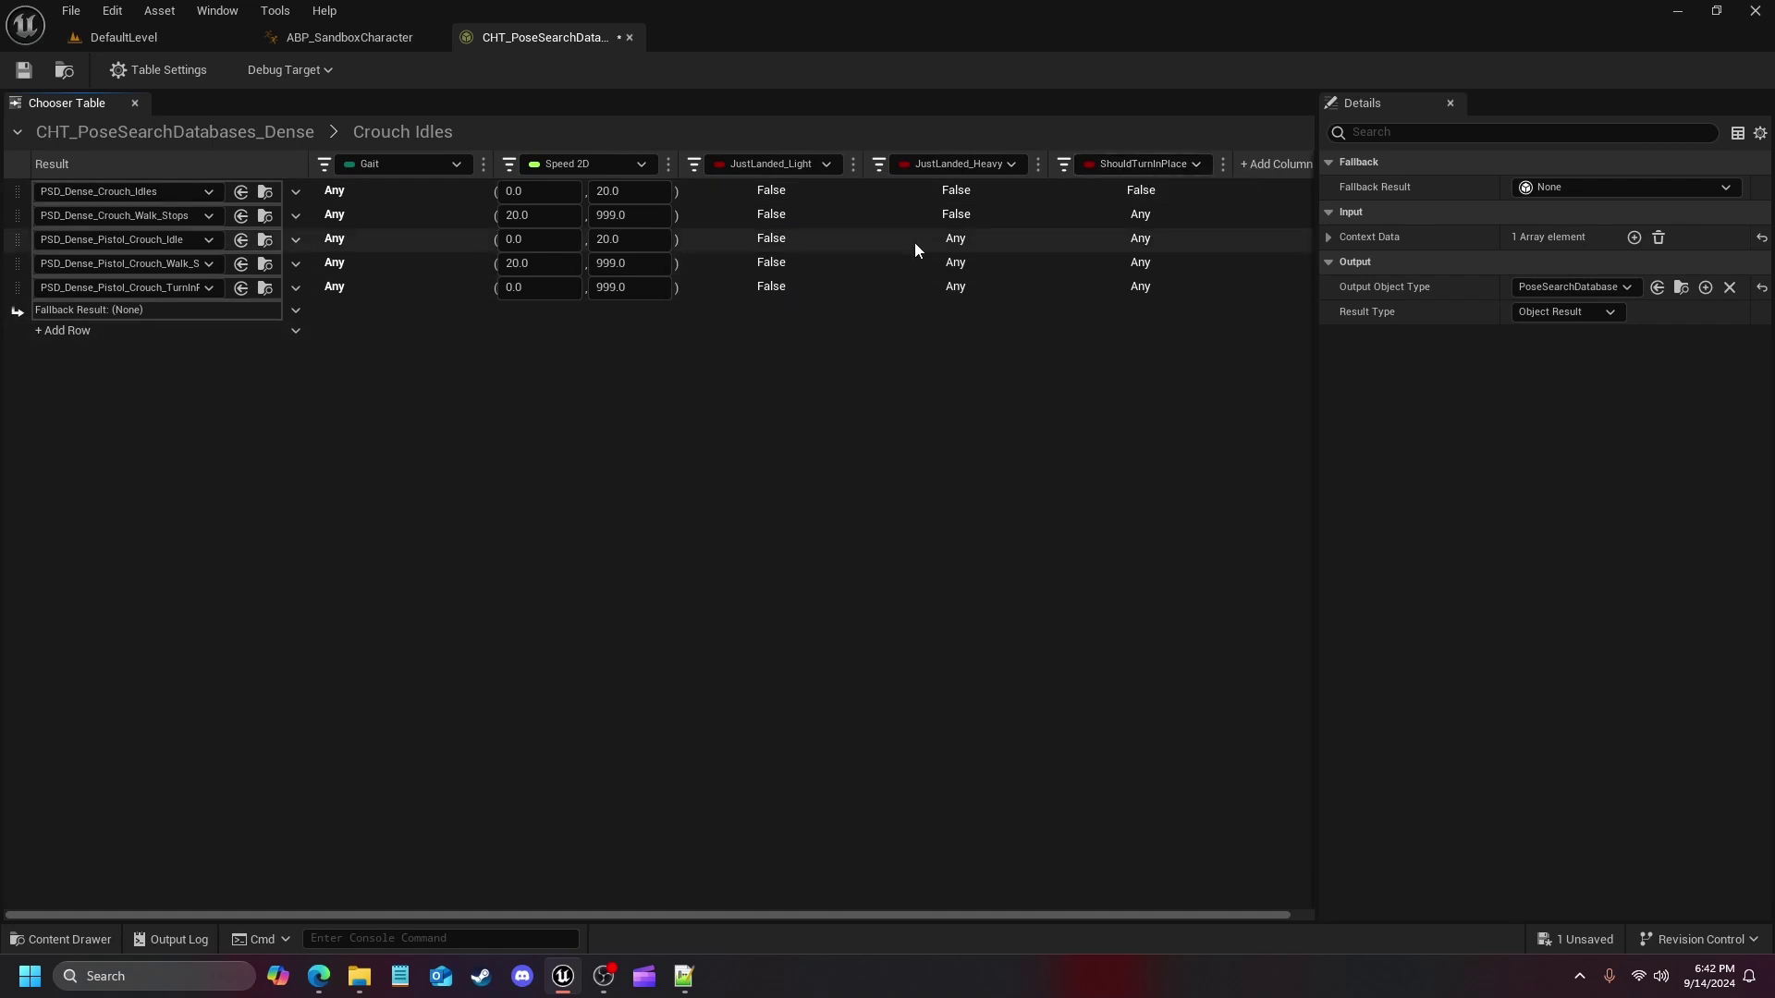
{"action": "left_click", "coordinate": [956, 238]}
{"action": "left_click", "coordinate": [951, 262]}
{"action": "left_click", "coordinate": [956, 287]}
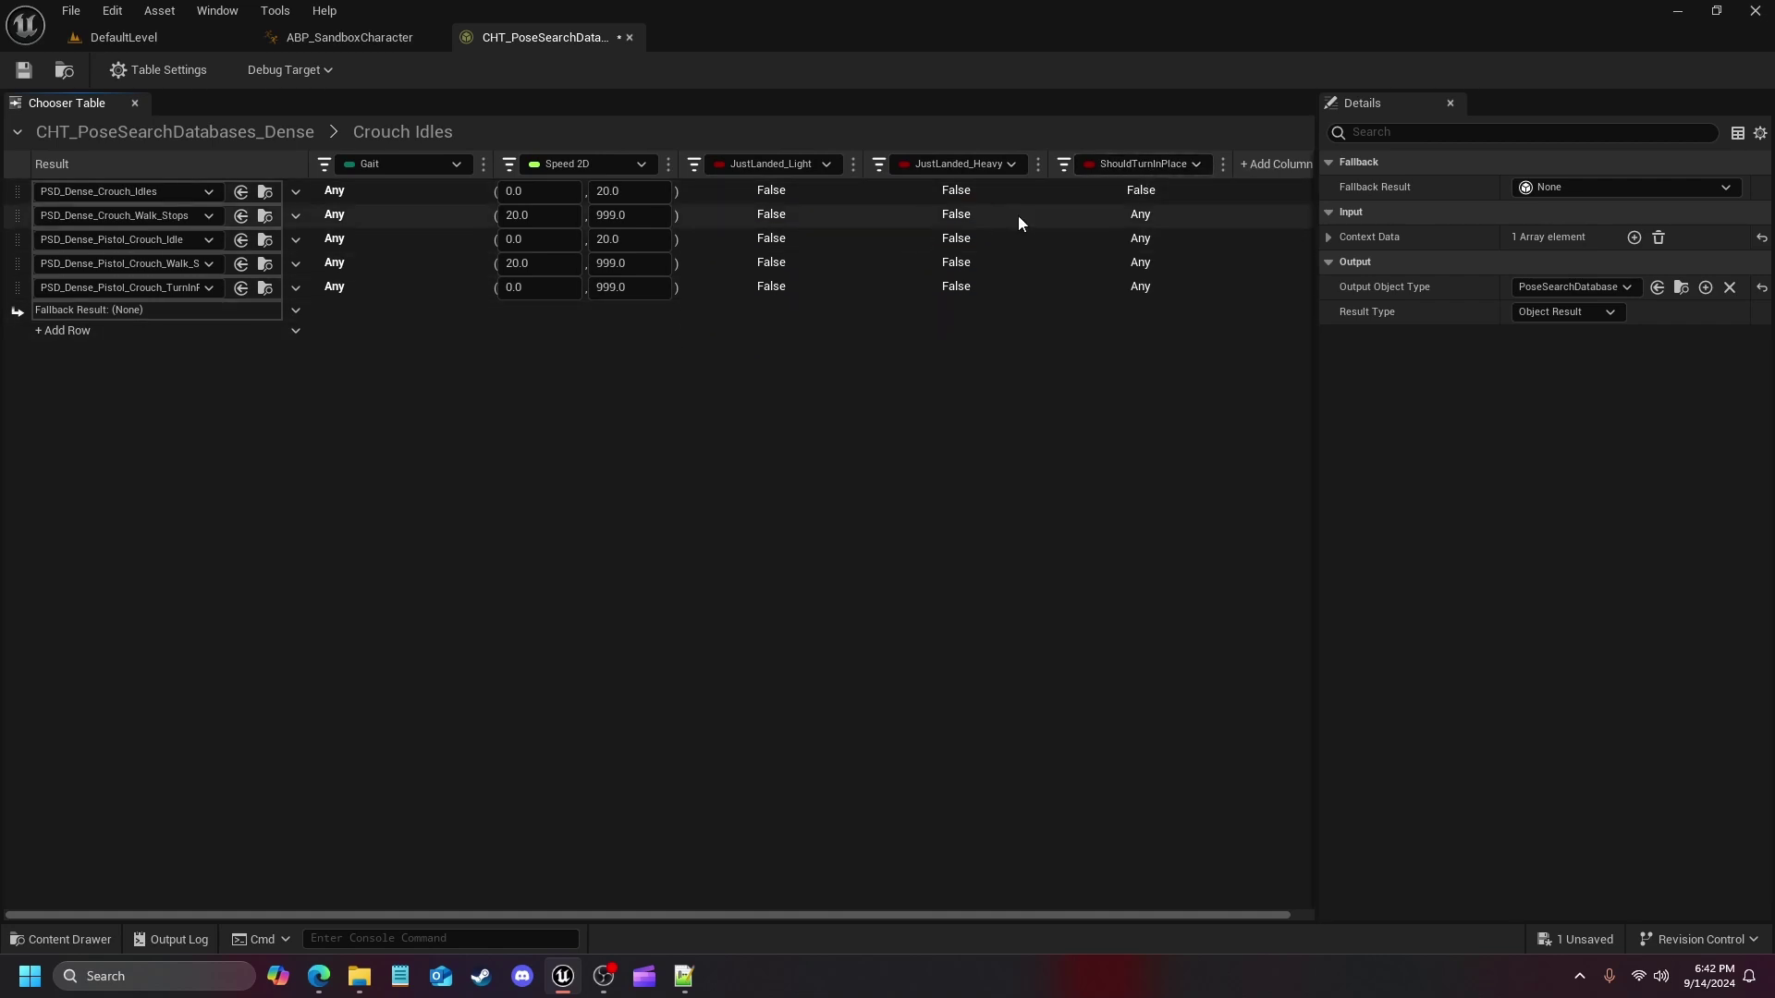
Set ShouldTurnInPlace to False for the pistol crouch idle row and True for the pistol TurnInPlace row, and save the chooser table
{"action": "left_click", "coordinate": [1137, 195]}
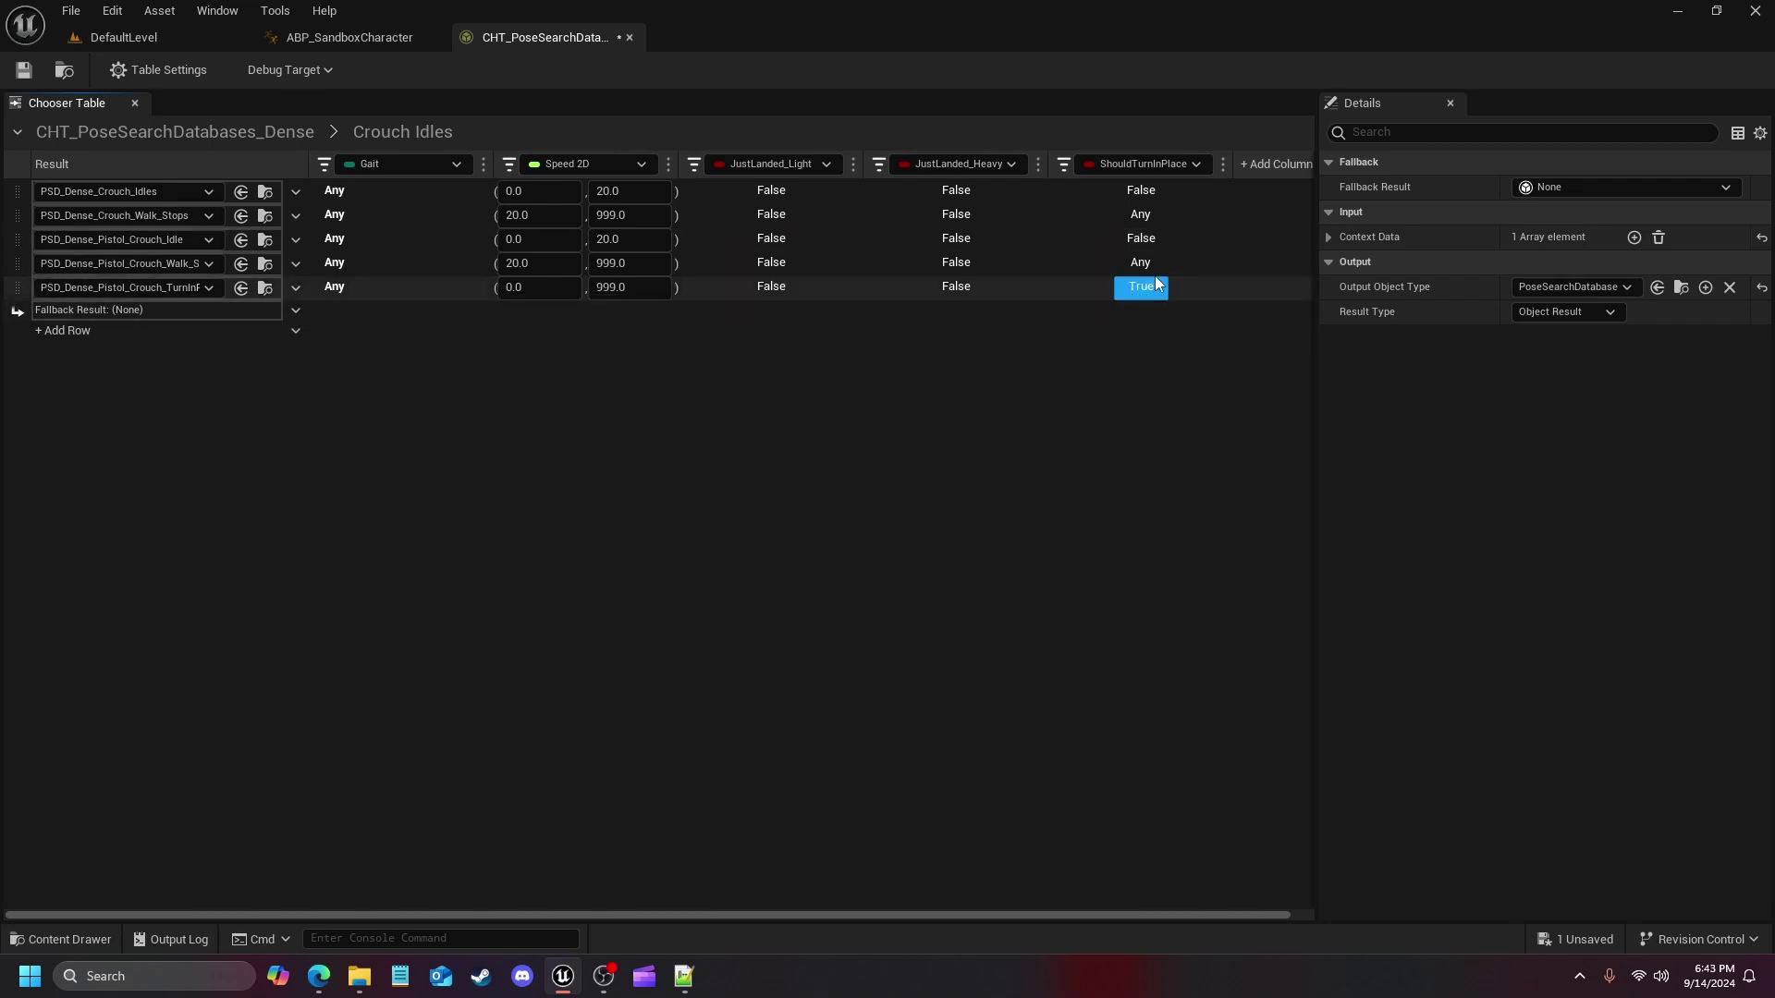
{"action": "left_click", "coordinate": [1135, 287]}
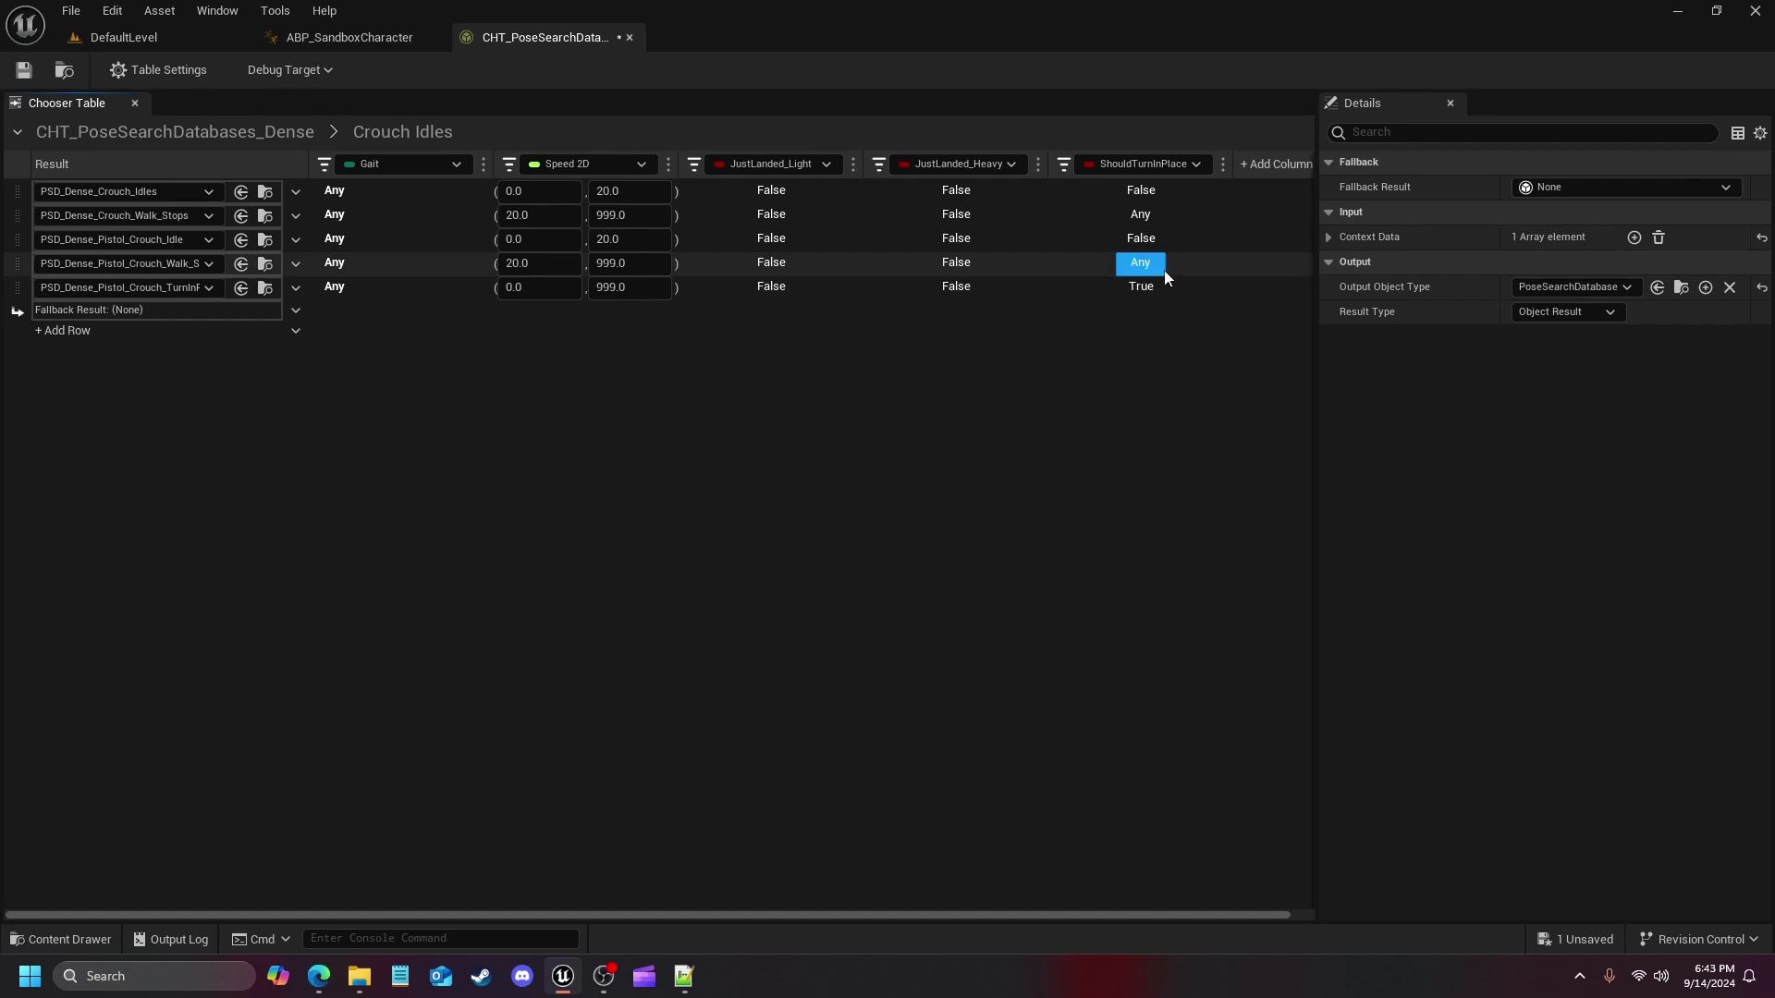
{"action": "left_click", "coordinate": [23, 70]}
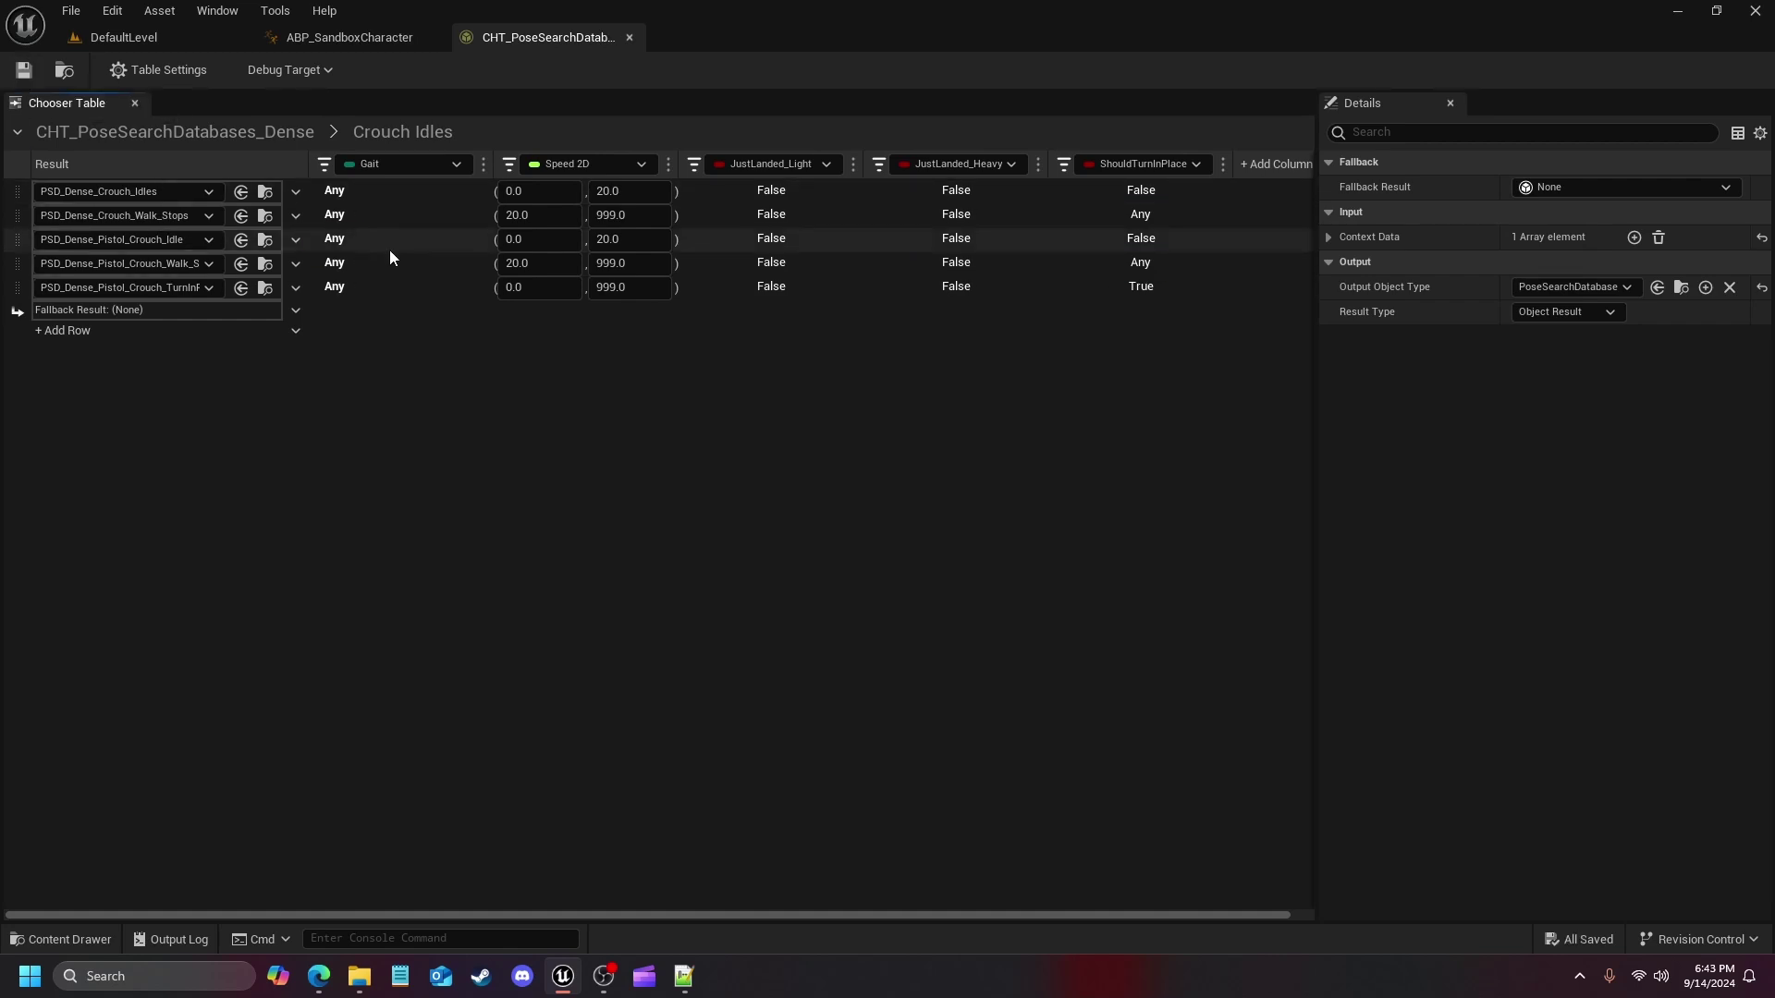
Open the nested Crouch Walks chooser from CHT_PoseSearchDatabases_Dense and add three Asset rows to it
{"action": "left_click", "coordinate": [211, 133]}
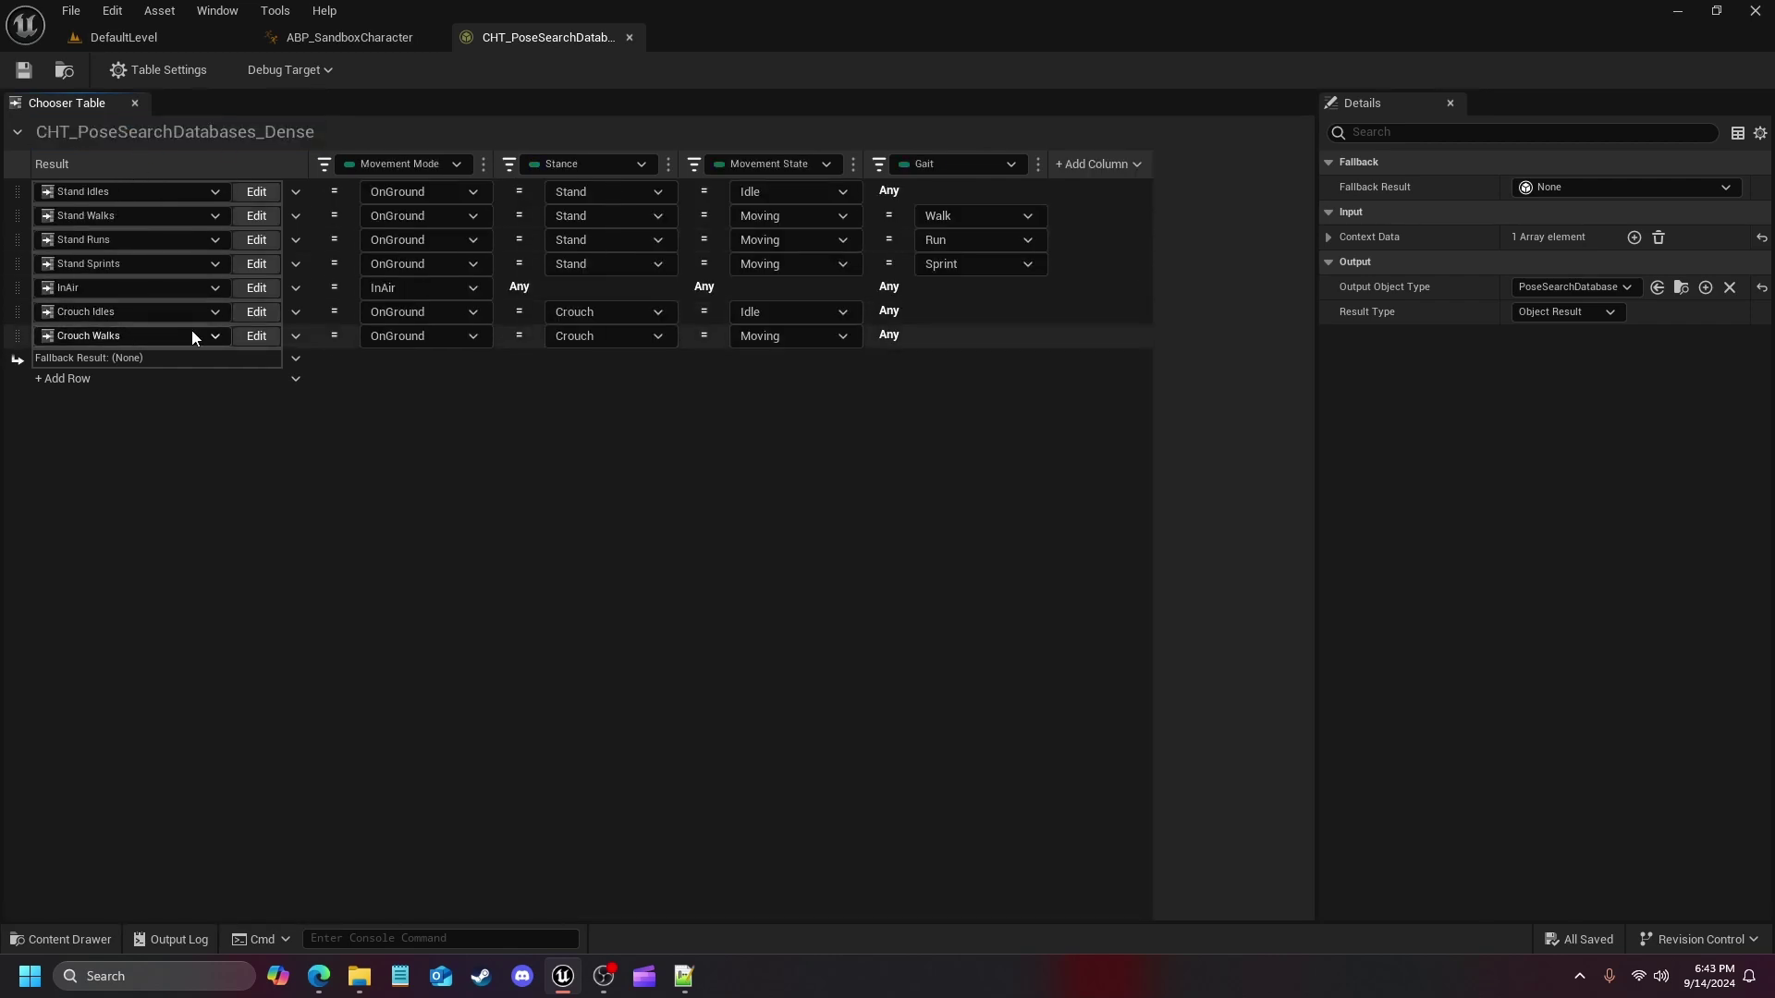
{"action": "left_click", "coordinate": [254, 336]}
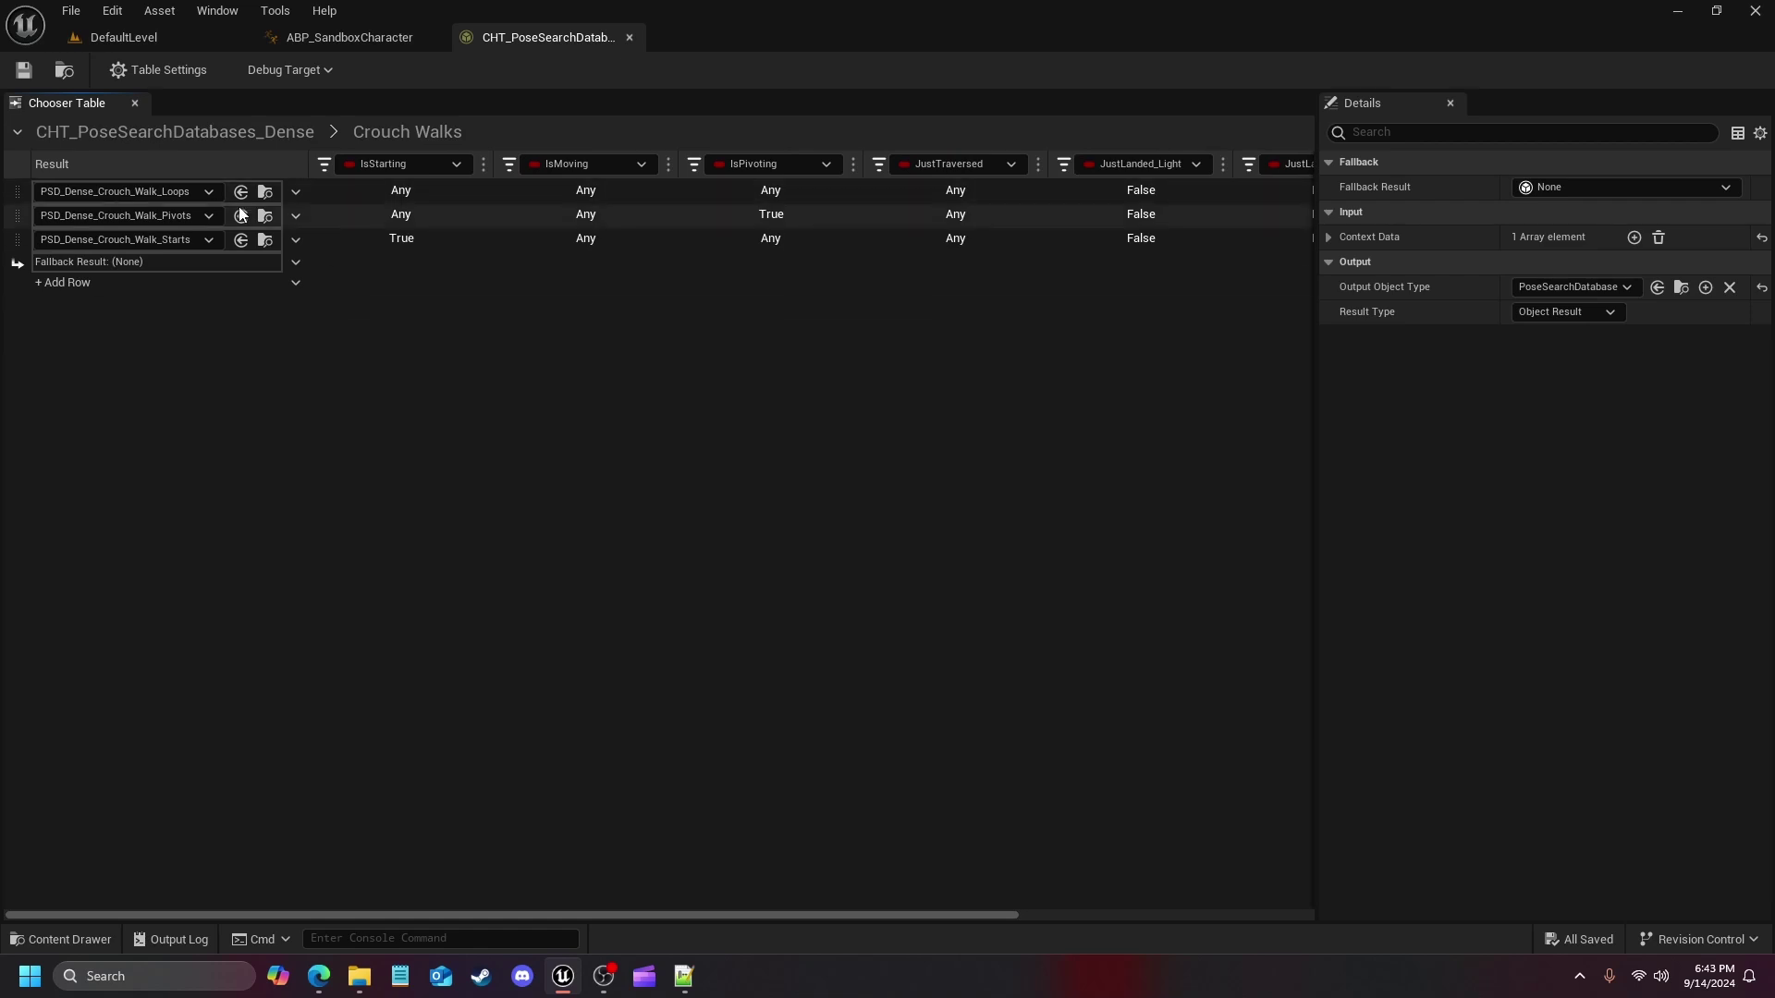
{"action": "left_click", "coordinate": [148, 267]}
{"action": "left_click", "coordinate": [144, 281]}
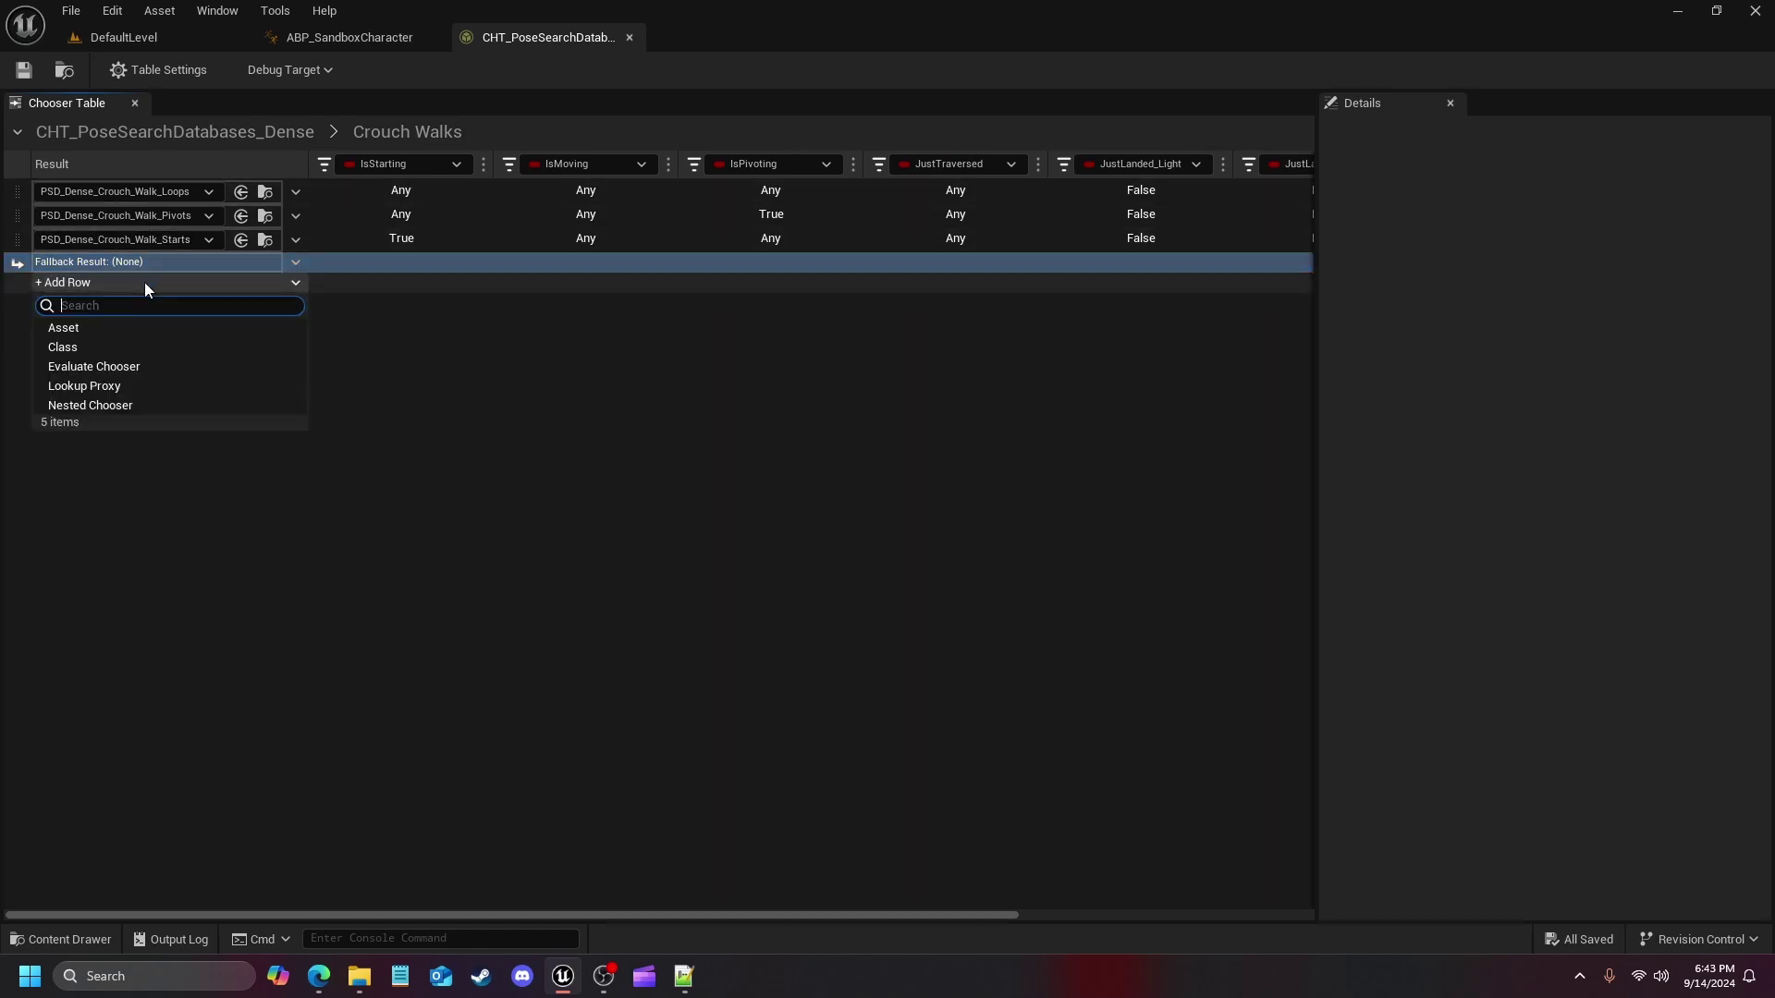
{"action": "left_click", "coordinate": [119, 329]}
{"action": "left_click", "coordinate": [104, 307]}
{"action": "left_click", "coordinate": [101, 351]}
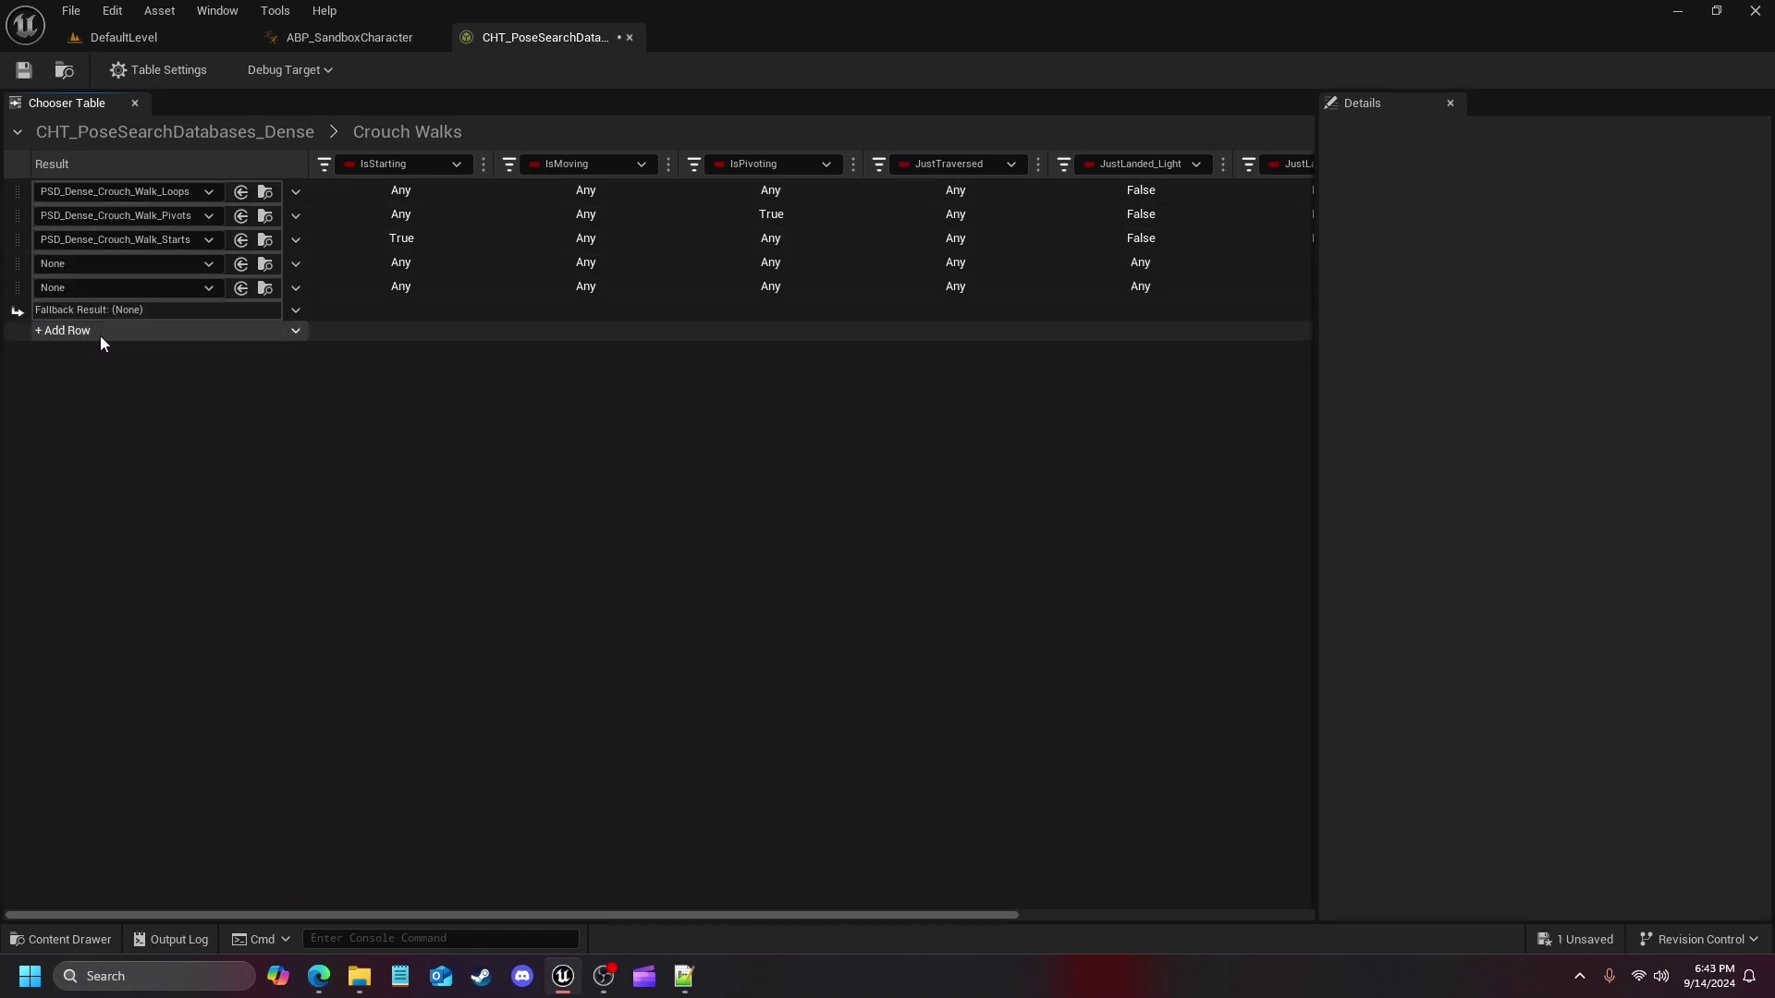
{"action": "left_click", "coordinate": [100, 332]}
{"action": "left_click", "coordinate": [100, 376]}
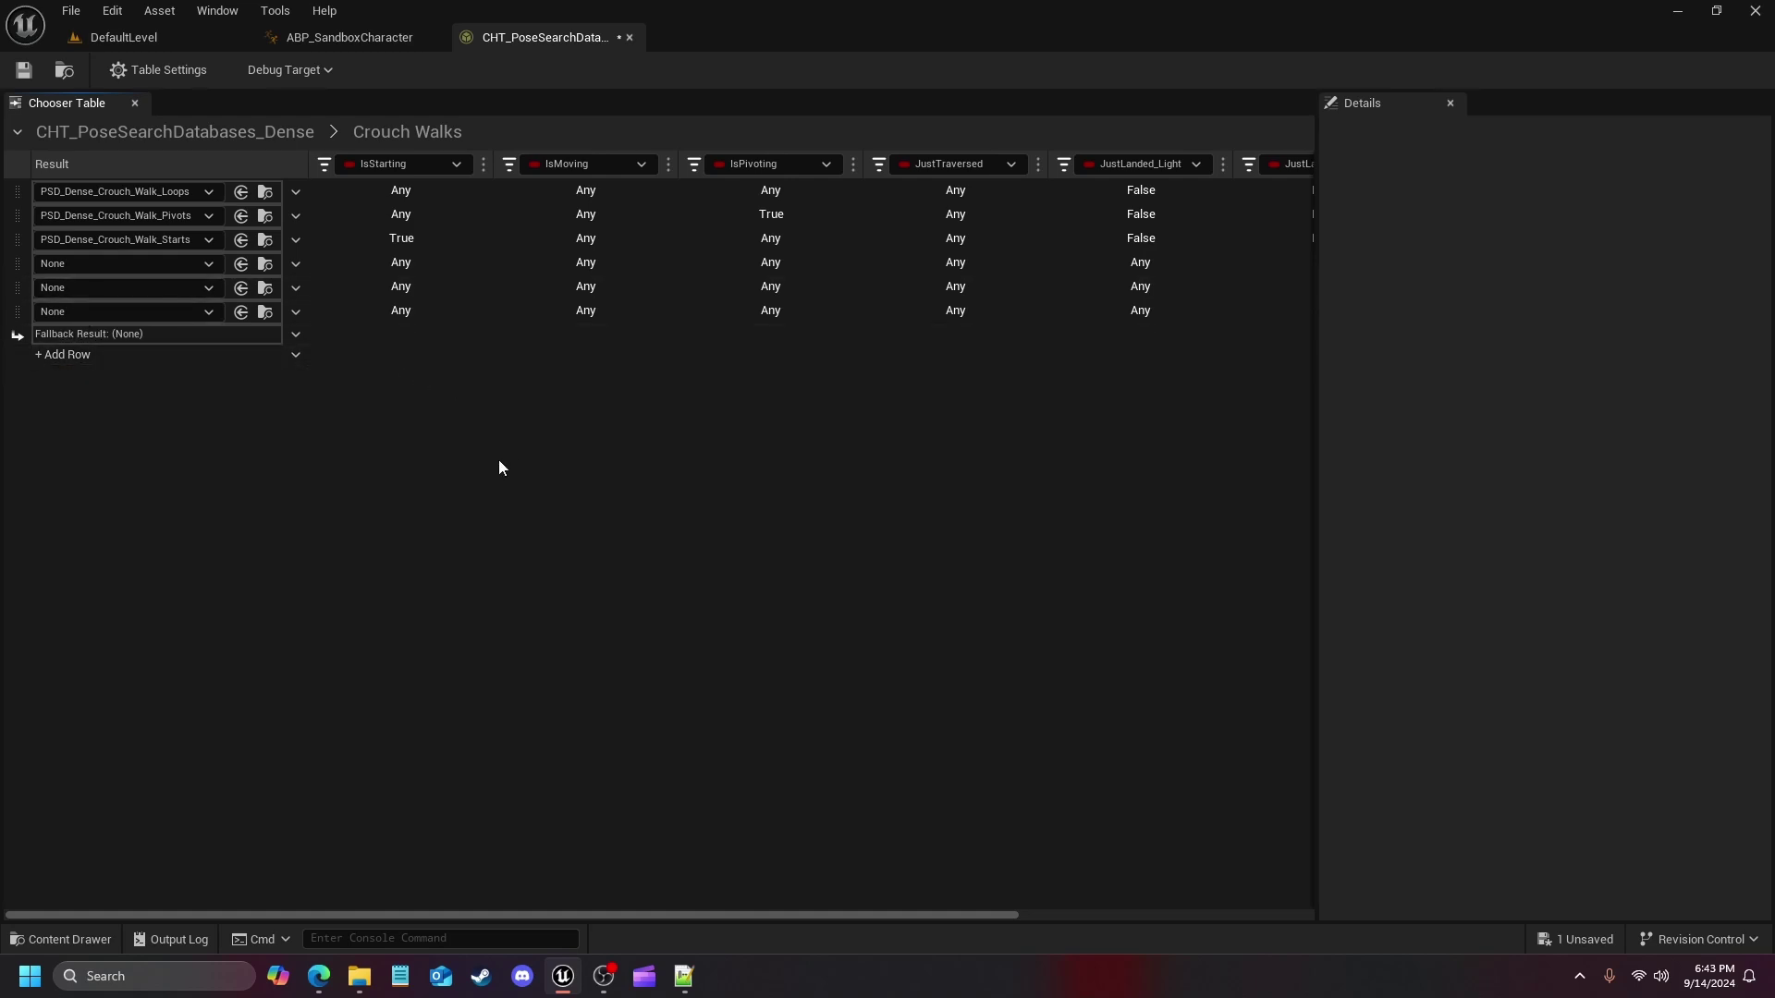
Assign PSD_Dense_Pistol_Crouch_Walk_Loops, PSD_Dense_Pistol_Crouch_Walk_Pivots and PSD_Dense_Pistol_Crouch_Walk_Starts to the three new rows in that order
{"action": "left_click", "coordinate": [150, 271]}
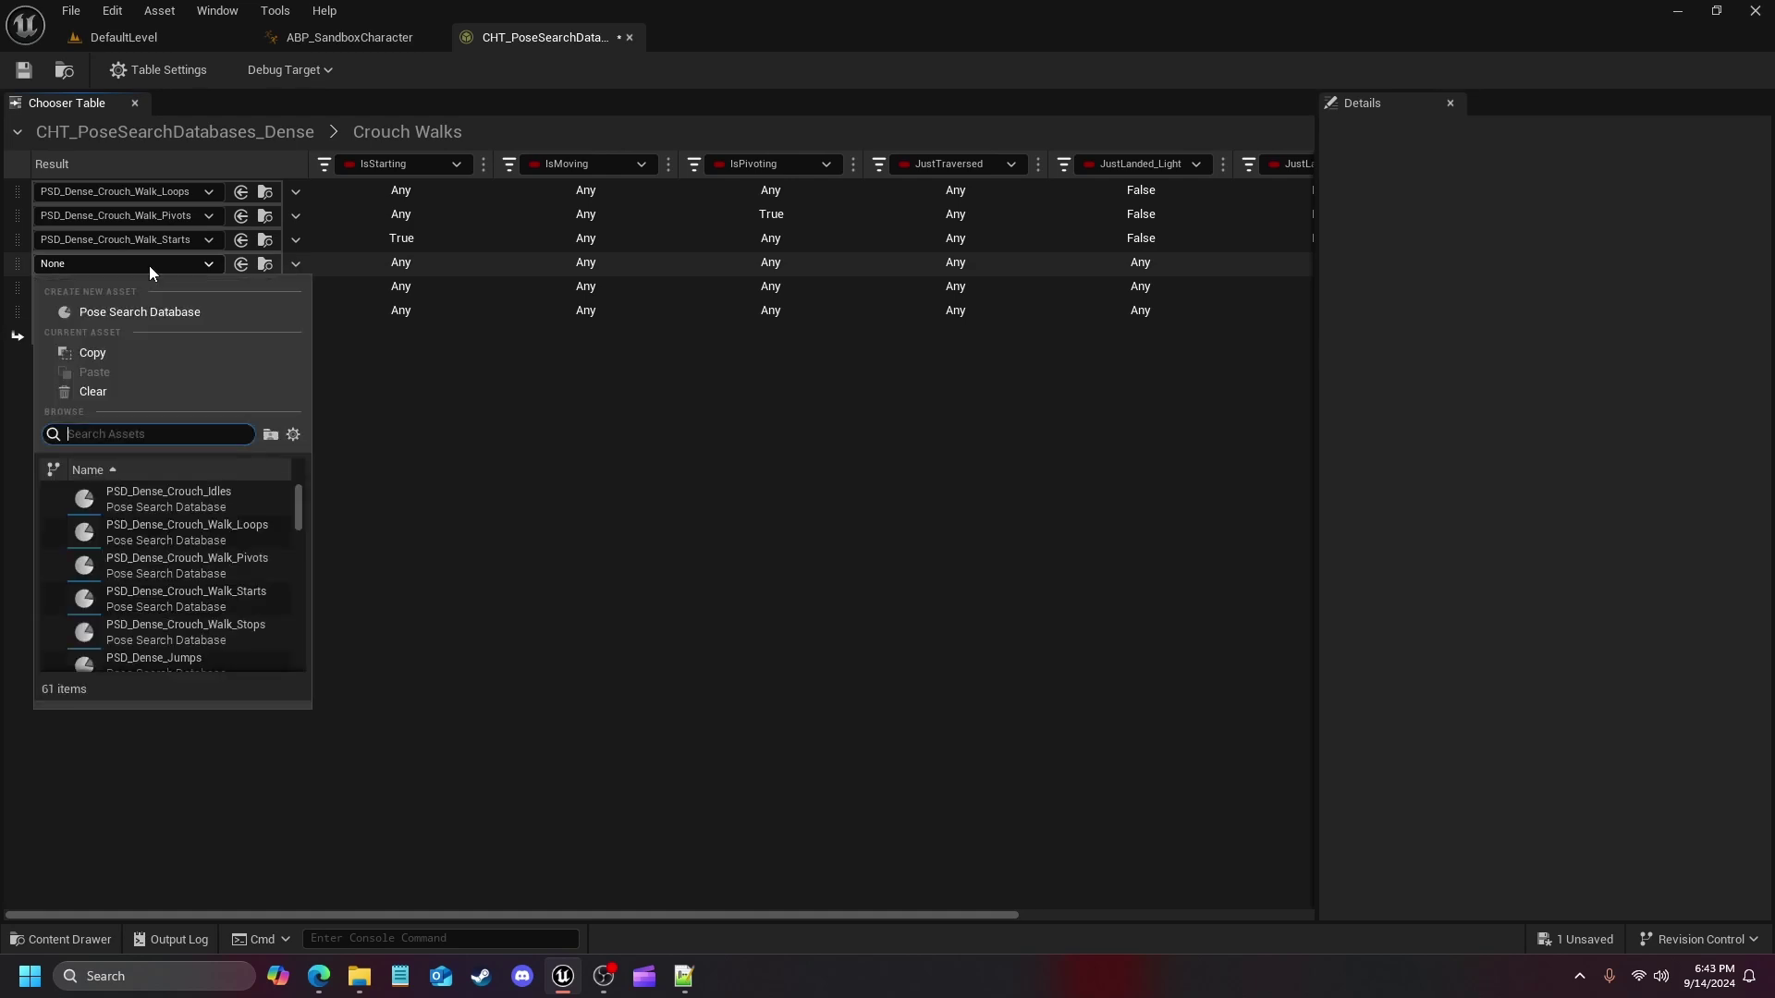
{"action": "type", "text": "pistol_crouch"}
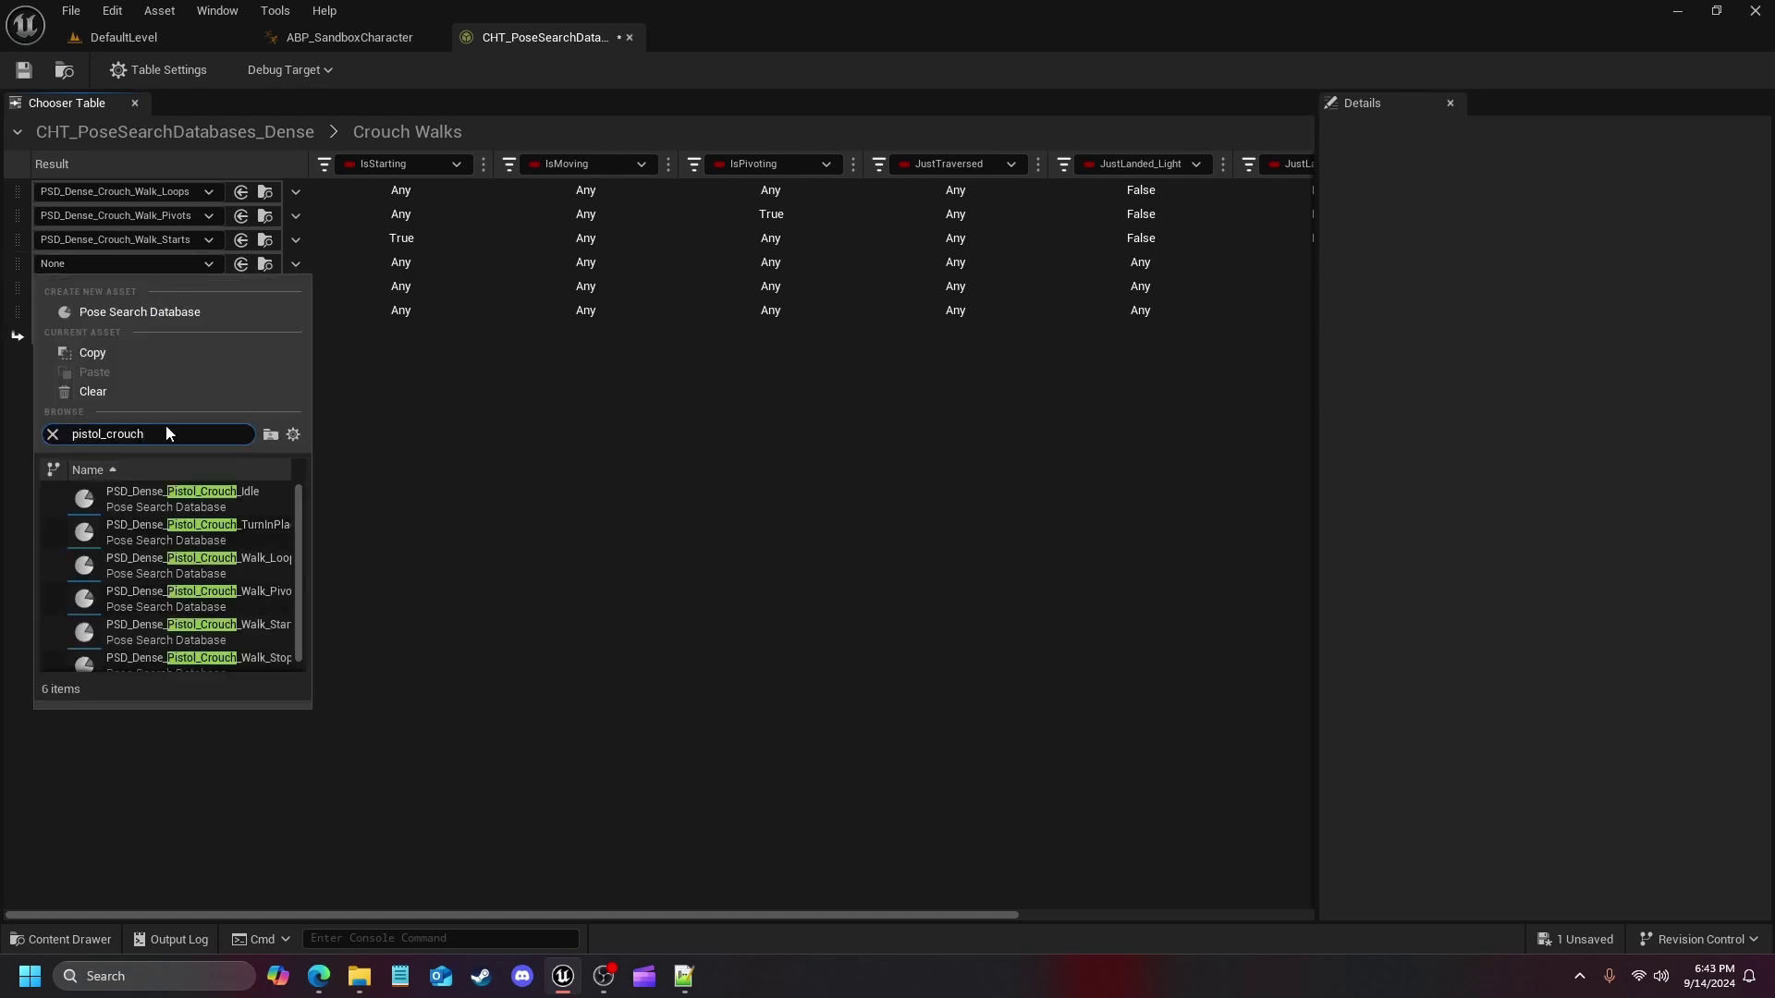
{"action": "left_click", "coordinate": [251, 566]}
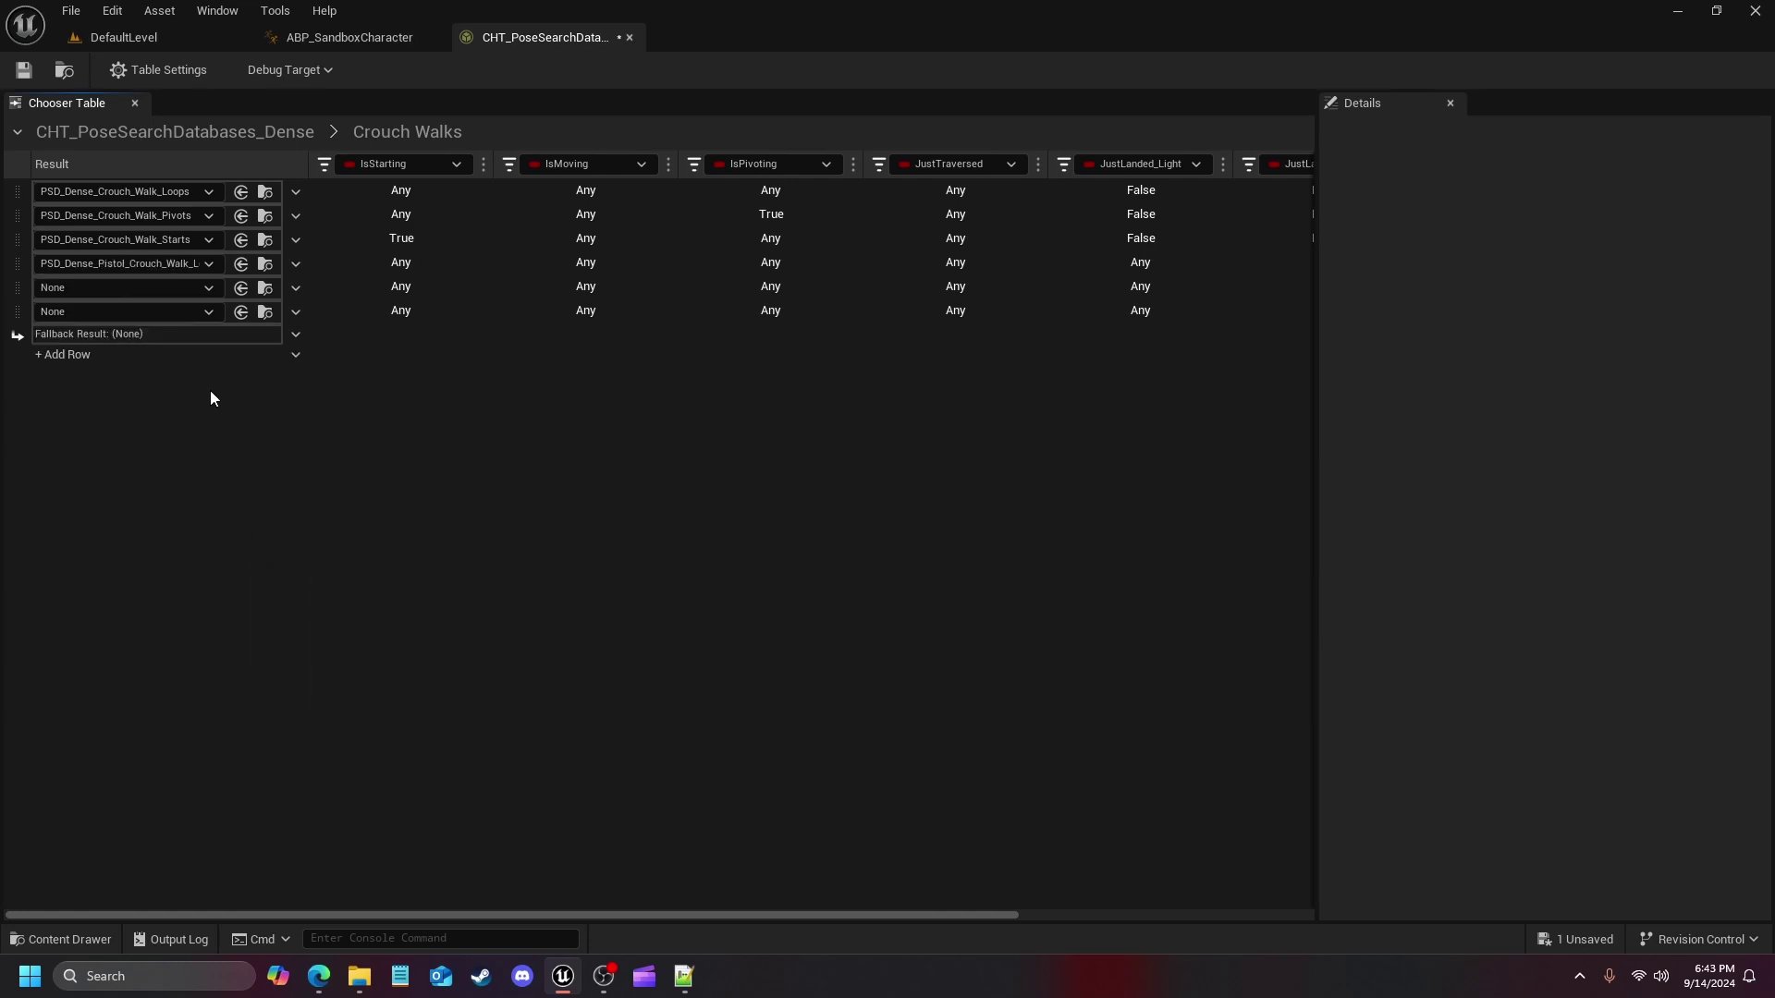
{"action": "left_click", "coordinate": [141, 287]}
{"action": "type", "text": "pistol_crouch"}
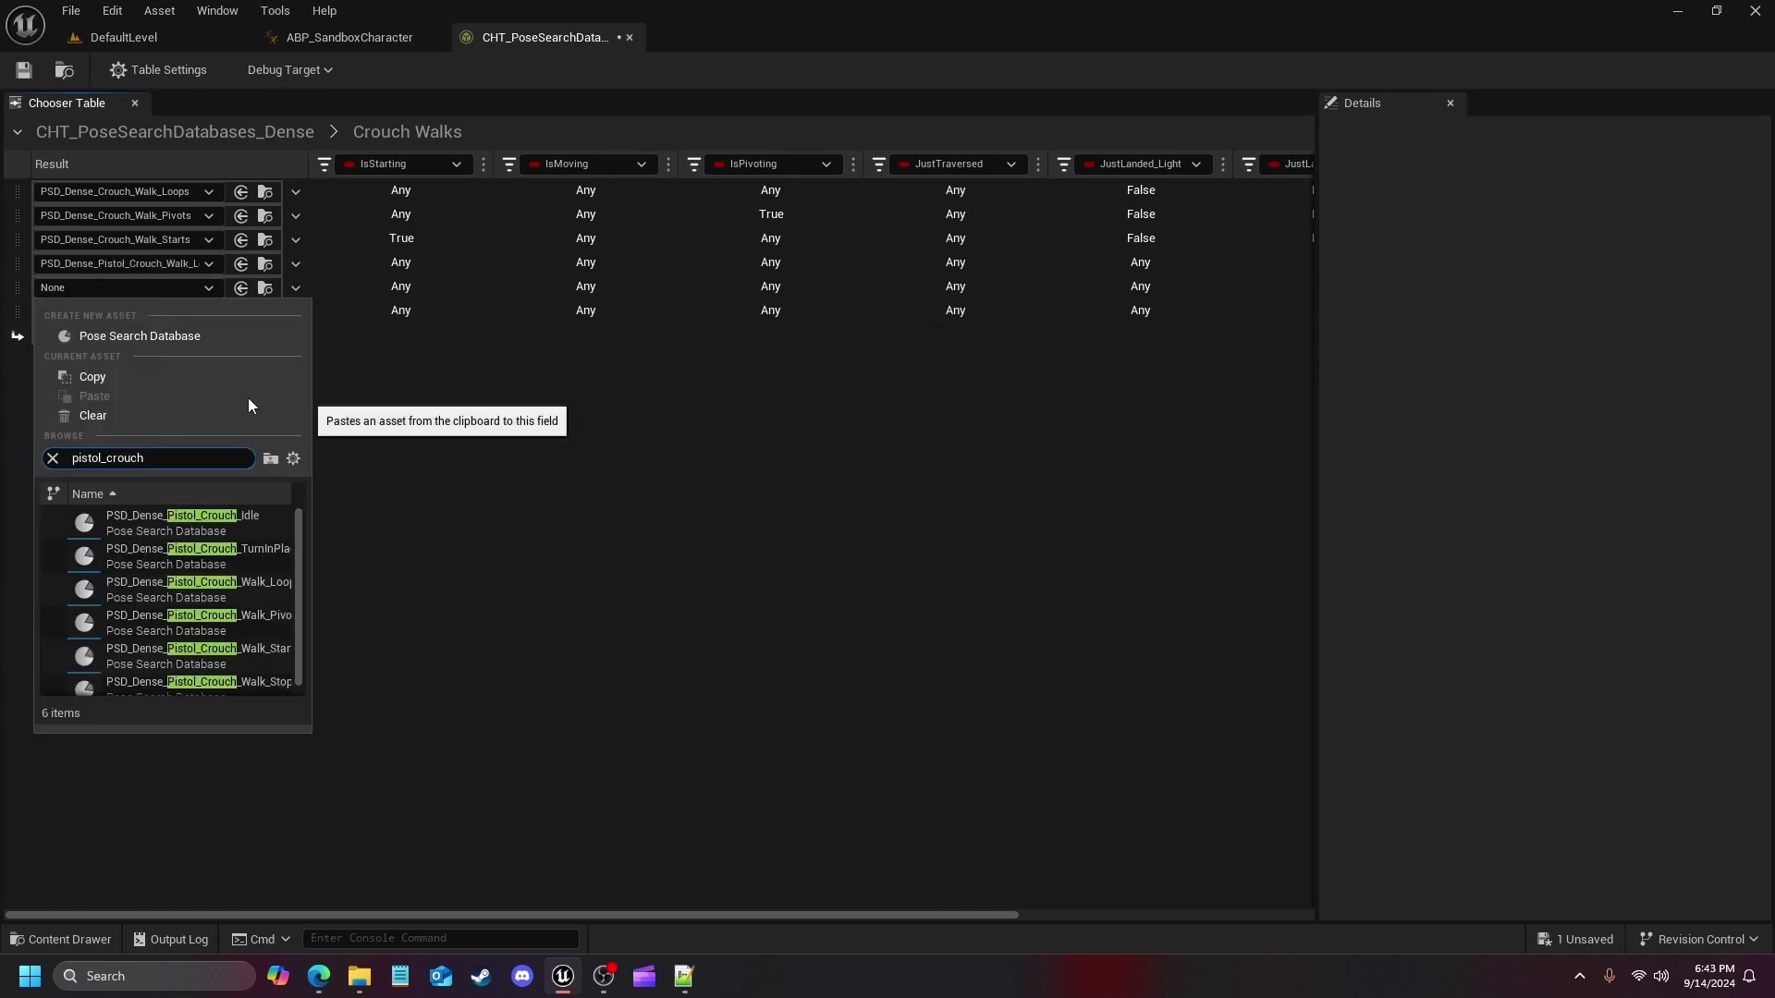
{"action": "left_click", "coordinate": [251, 624]}
{"action": "left_click", "coordinate": [87, 319]}
{"action": "type", "text": "pistol_crouch"}
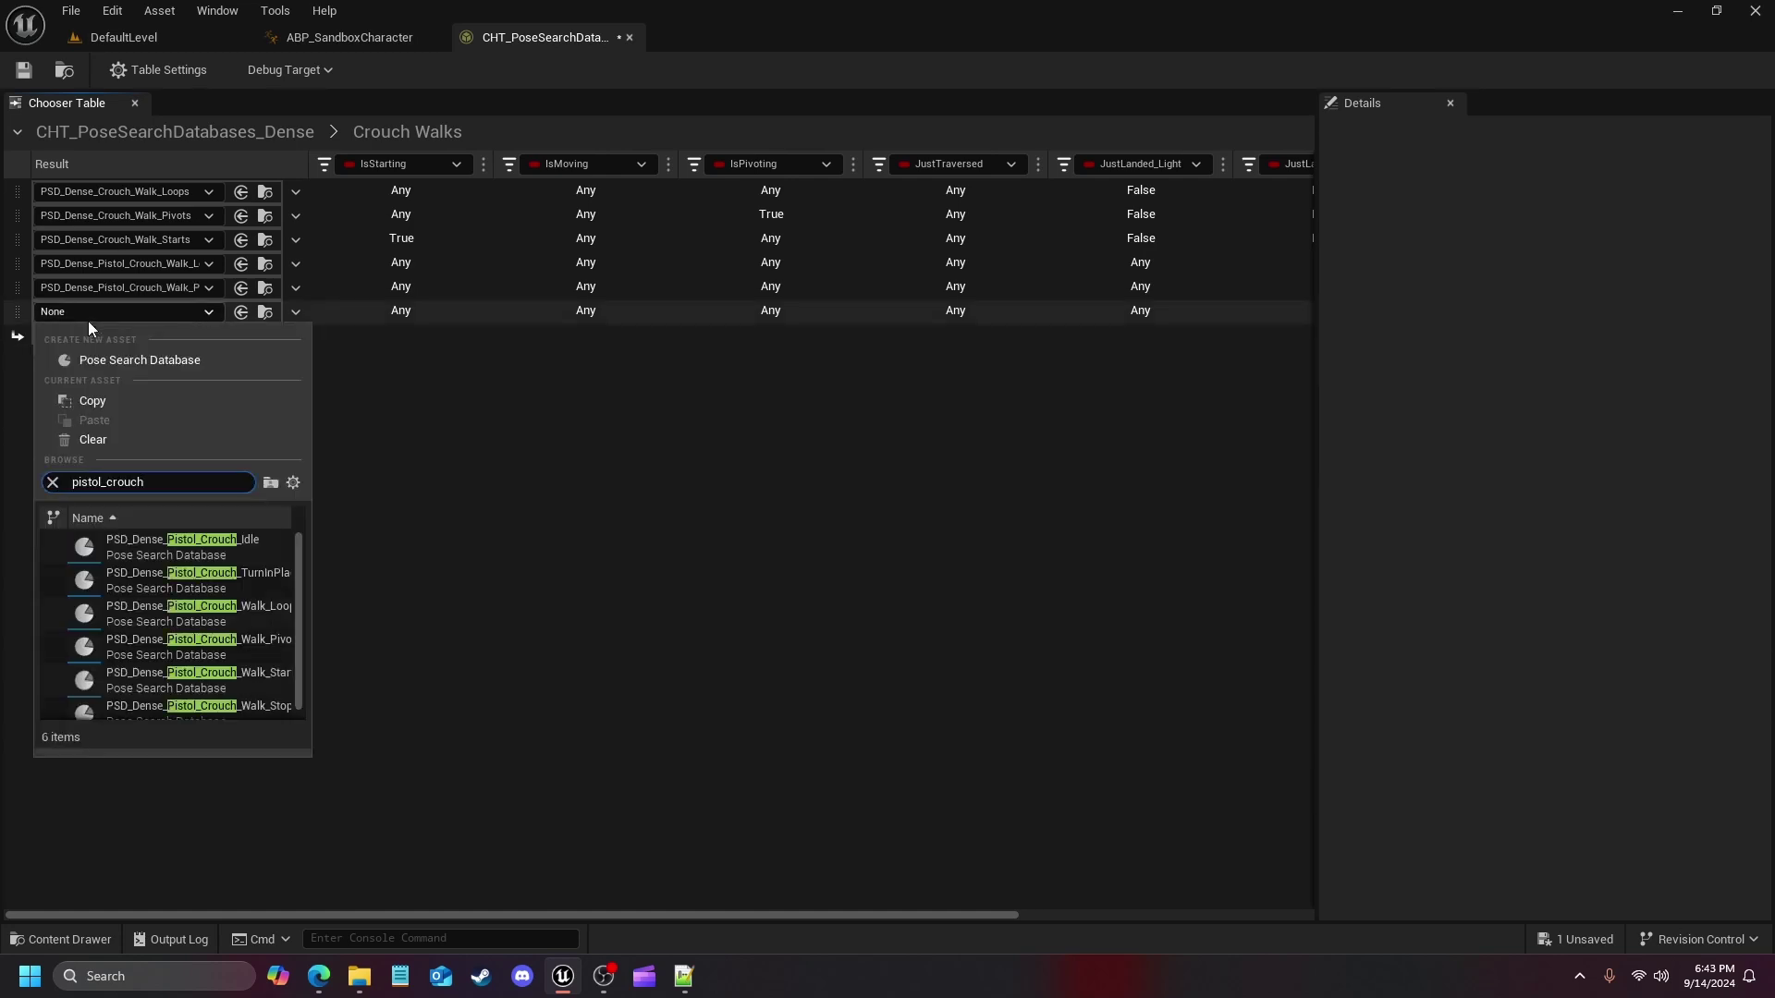
{"action": "left_click", "coordinate": [272, 671]}
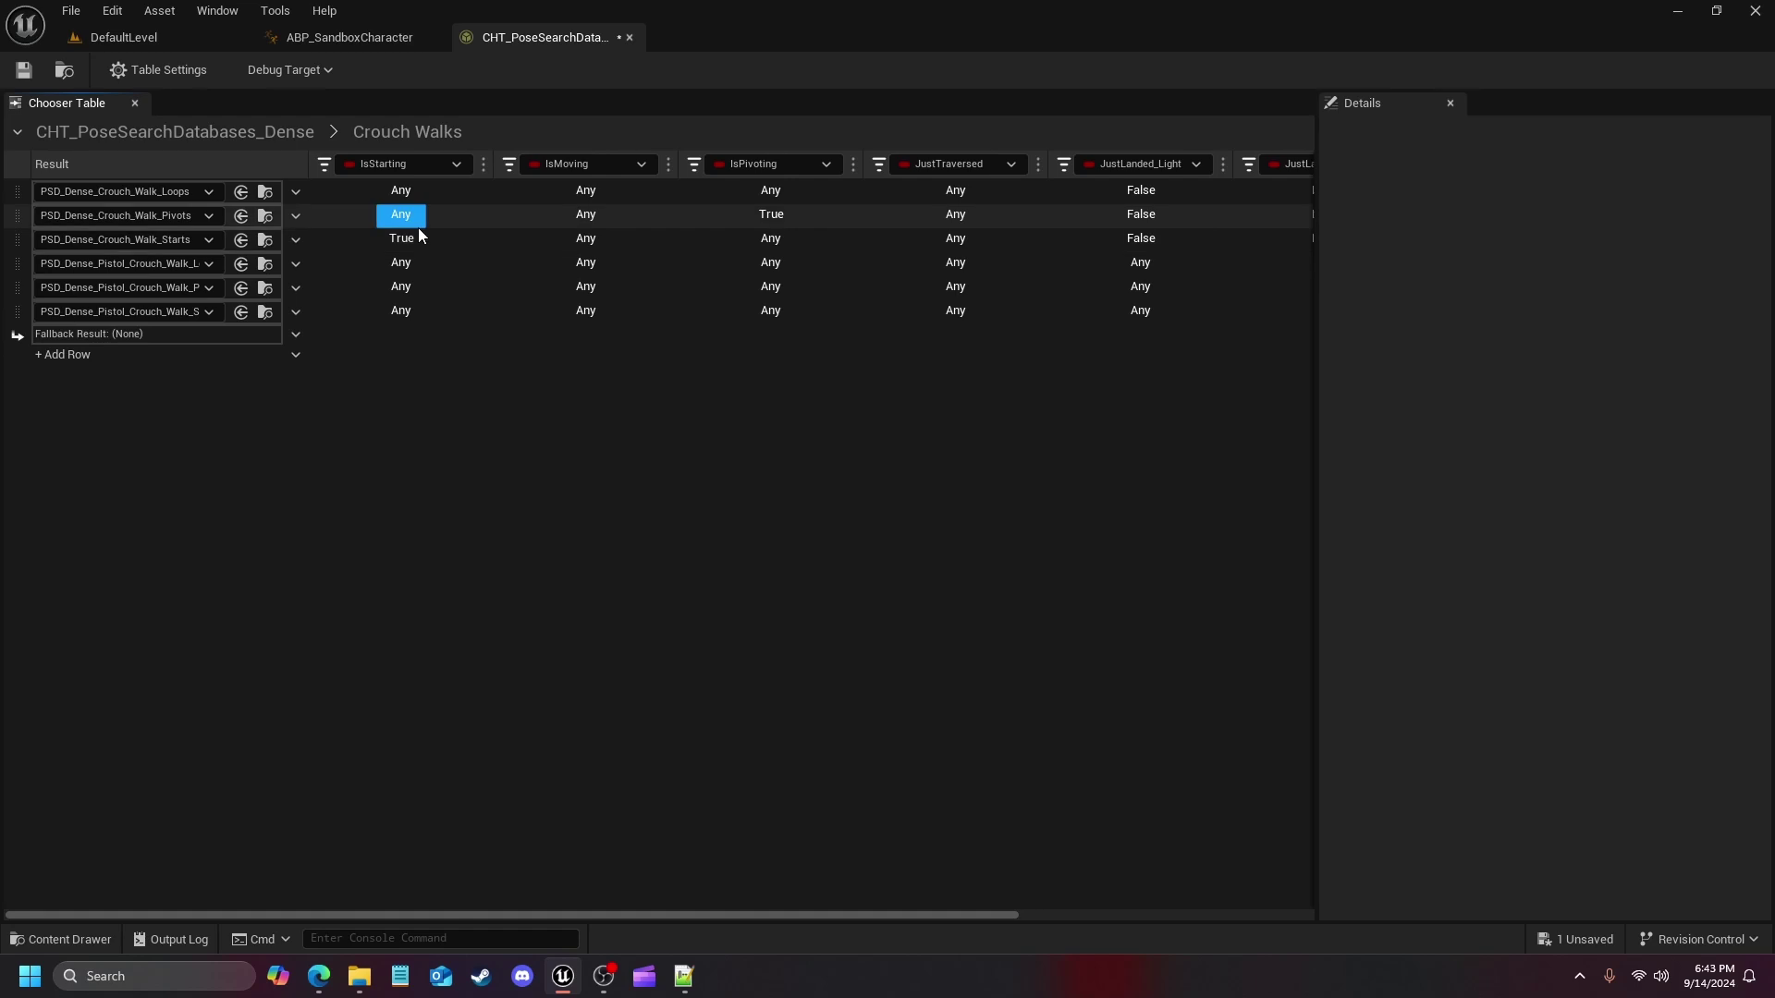
Set IsStarting to True for the pistol crouch walk starts row and IsPivoting to True for the pistol crouch walk pivots row
{"action": "left_click", "coordinate": [418, 309]}
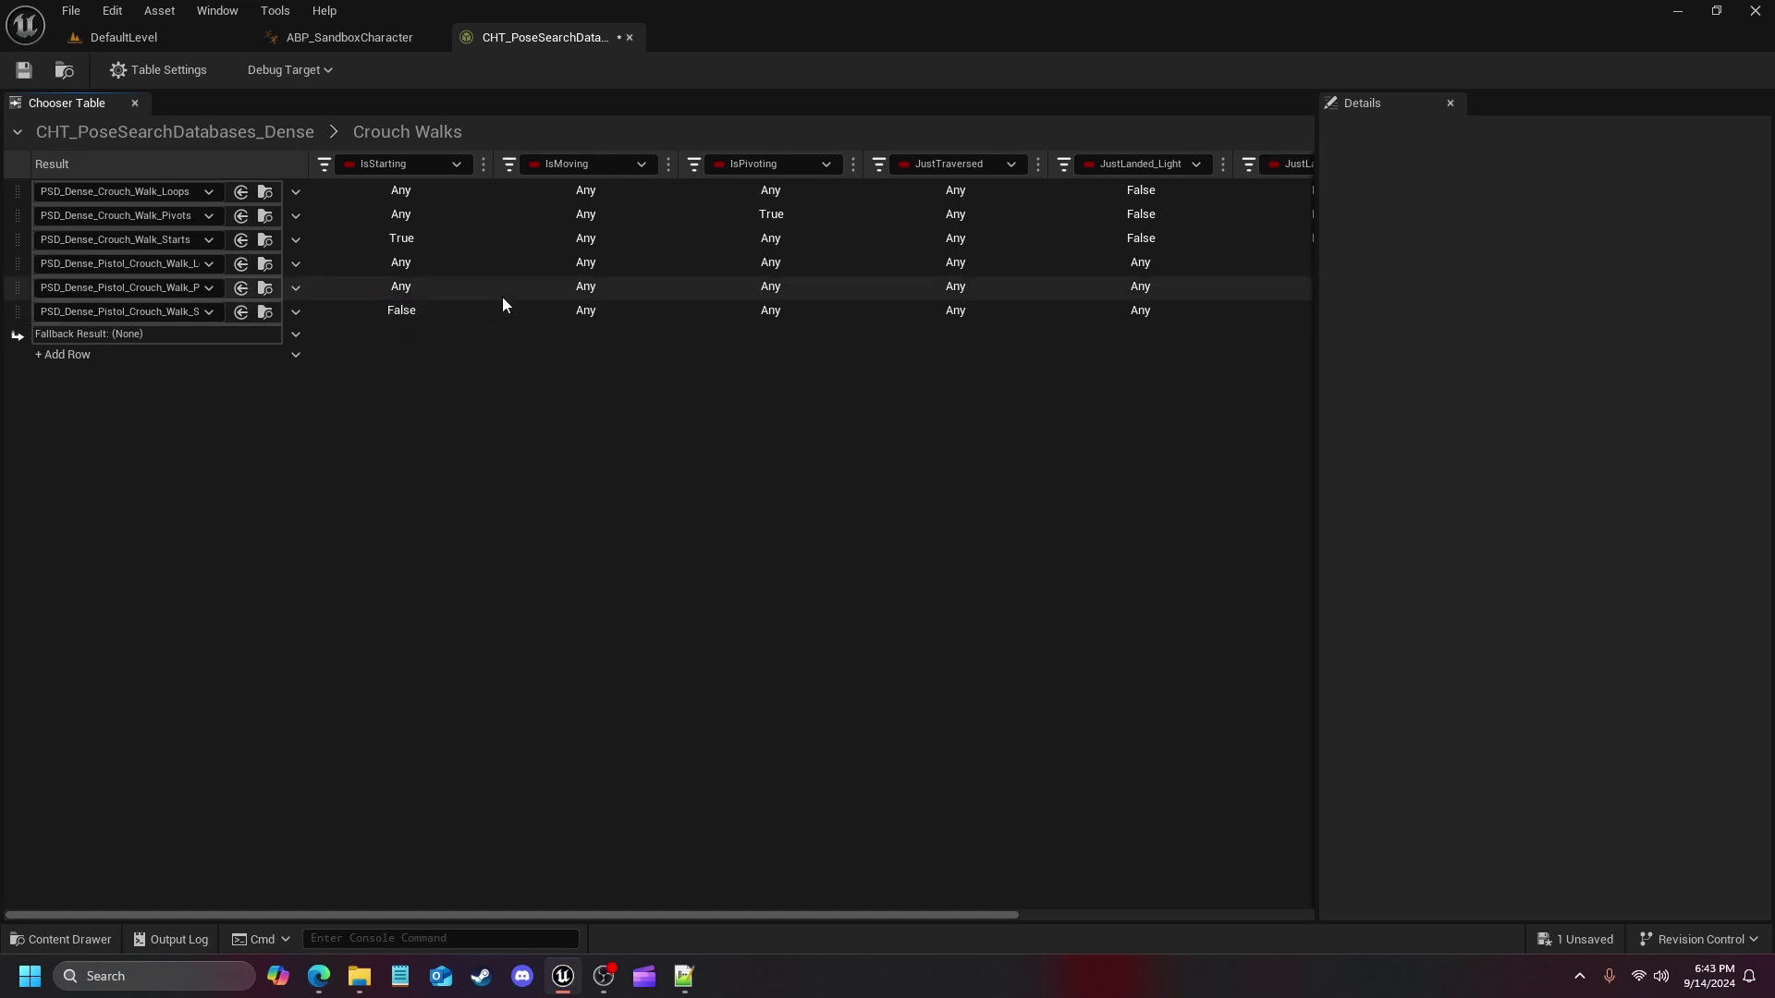
{"action": "left_click", "coordinate": [407, 310]}
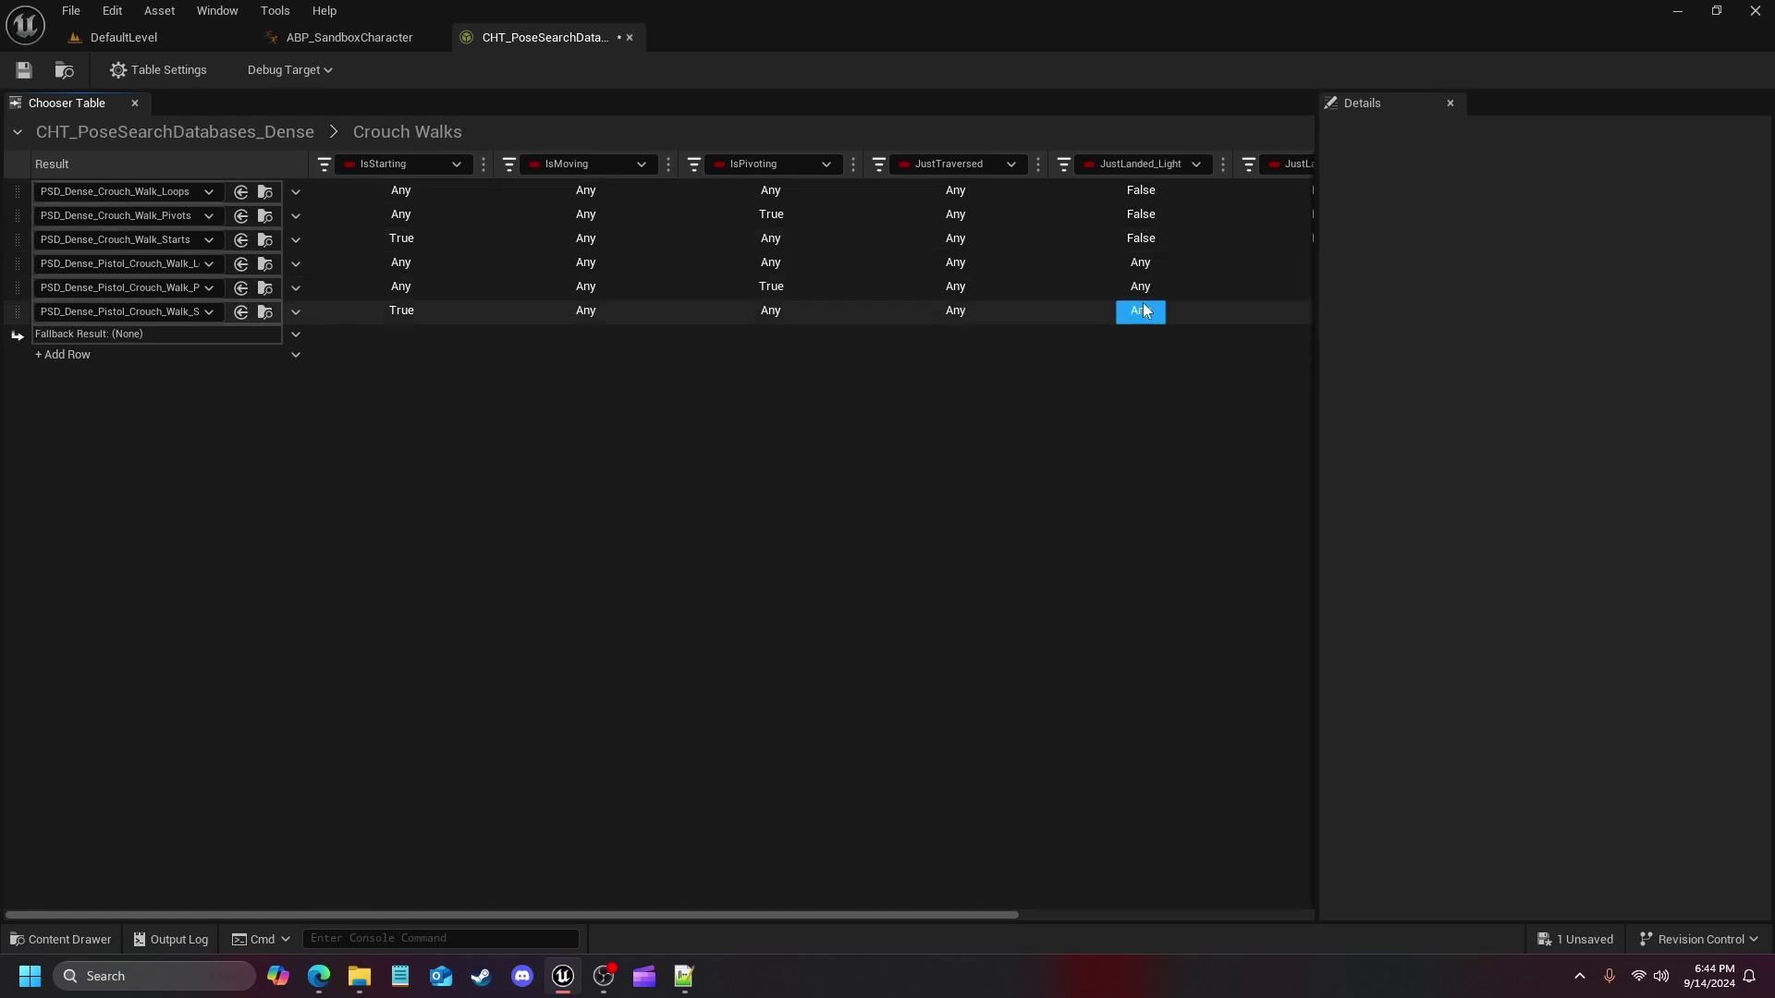
Set JustLanded_Light and JustLanded_Heavy to False for all three pistol crouch rows in Crouch Walks
{"action": "left_click", "coordinate": [1140, 264]}
{"action": "left_click", "coordinate": [1140, 286]}
{"action": "left_click", "coordinate": [1141, 310]}
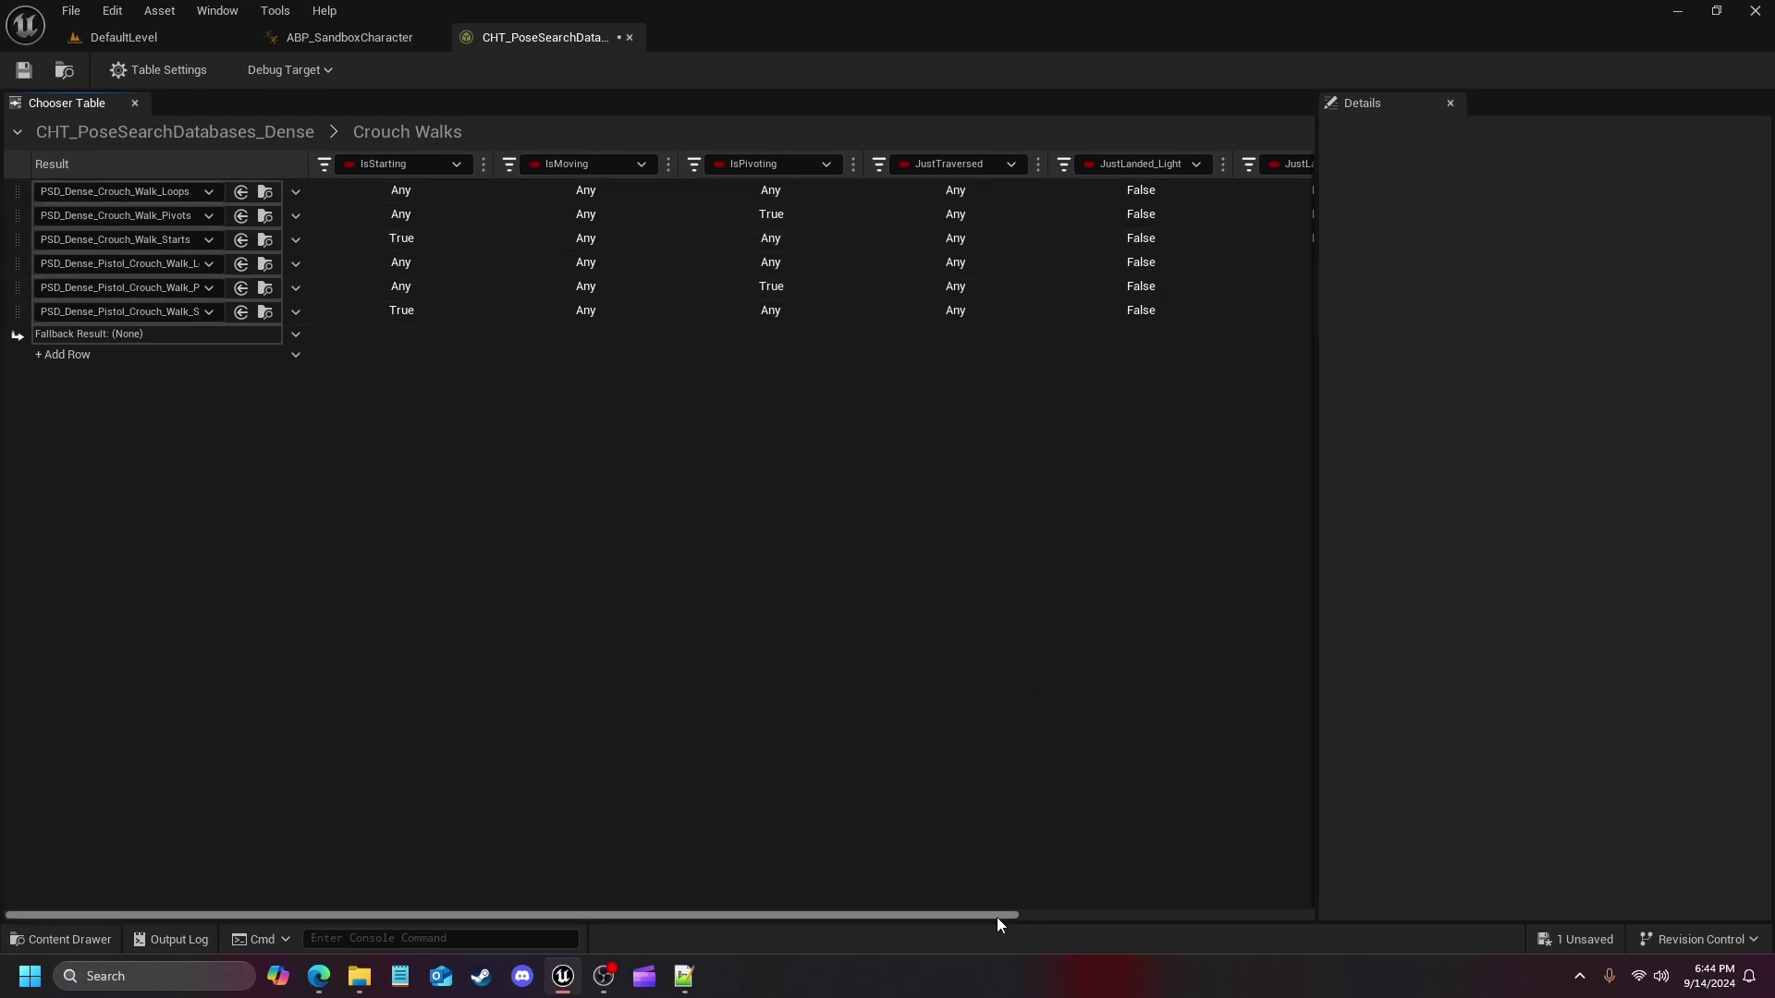
{"action": "left_click_drag", "start_coordinate": [996, 917], "coordinate": [1237, 917]}
{"action": "left_click", "coordinate": [1004, 262]}
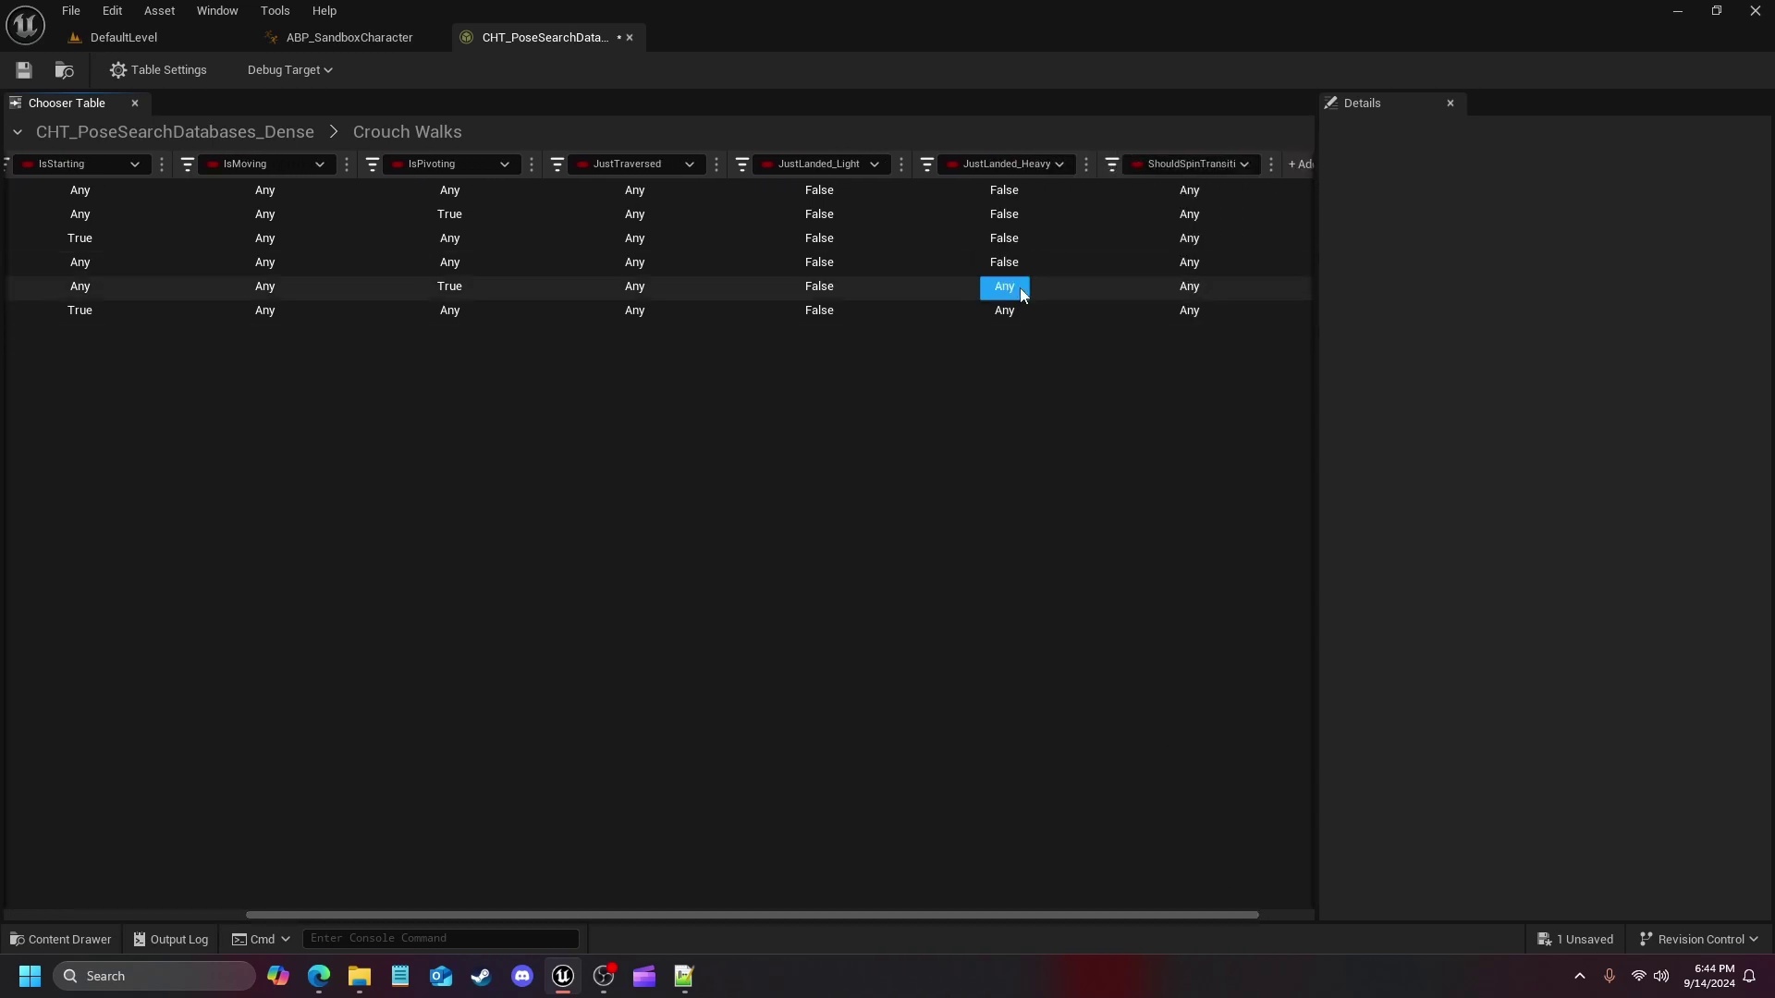
{"action": "left_click", "coordinate": [1024, 296]}
{"action": "left_click", "coordinate": [1004, 294]}
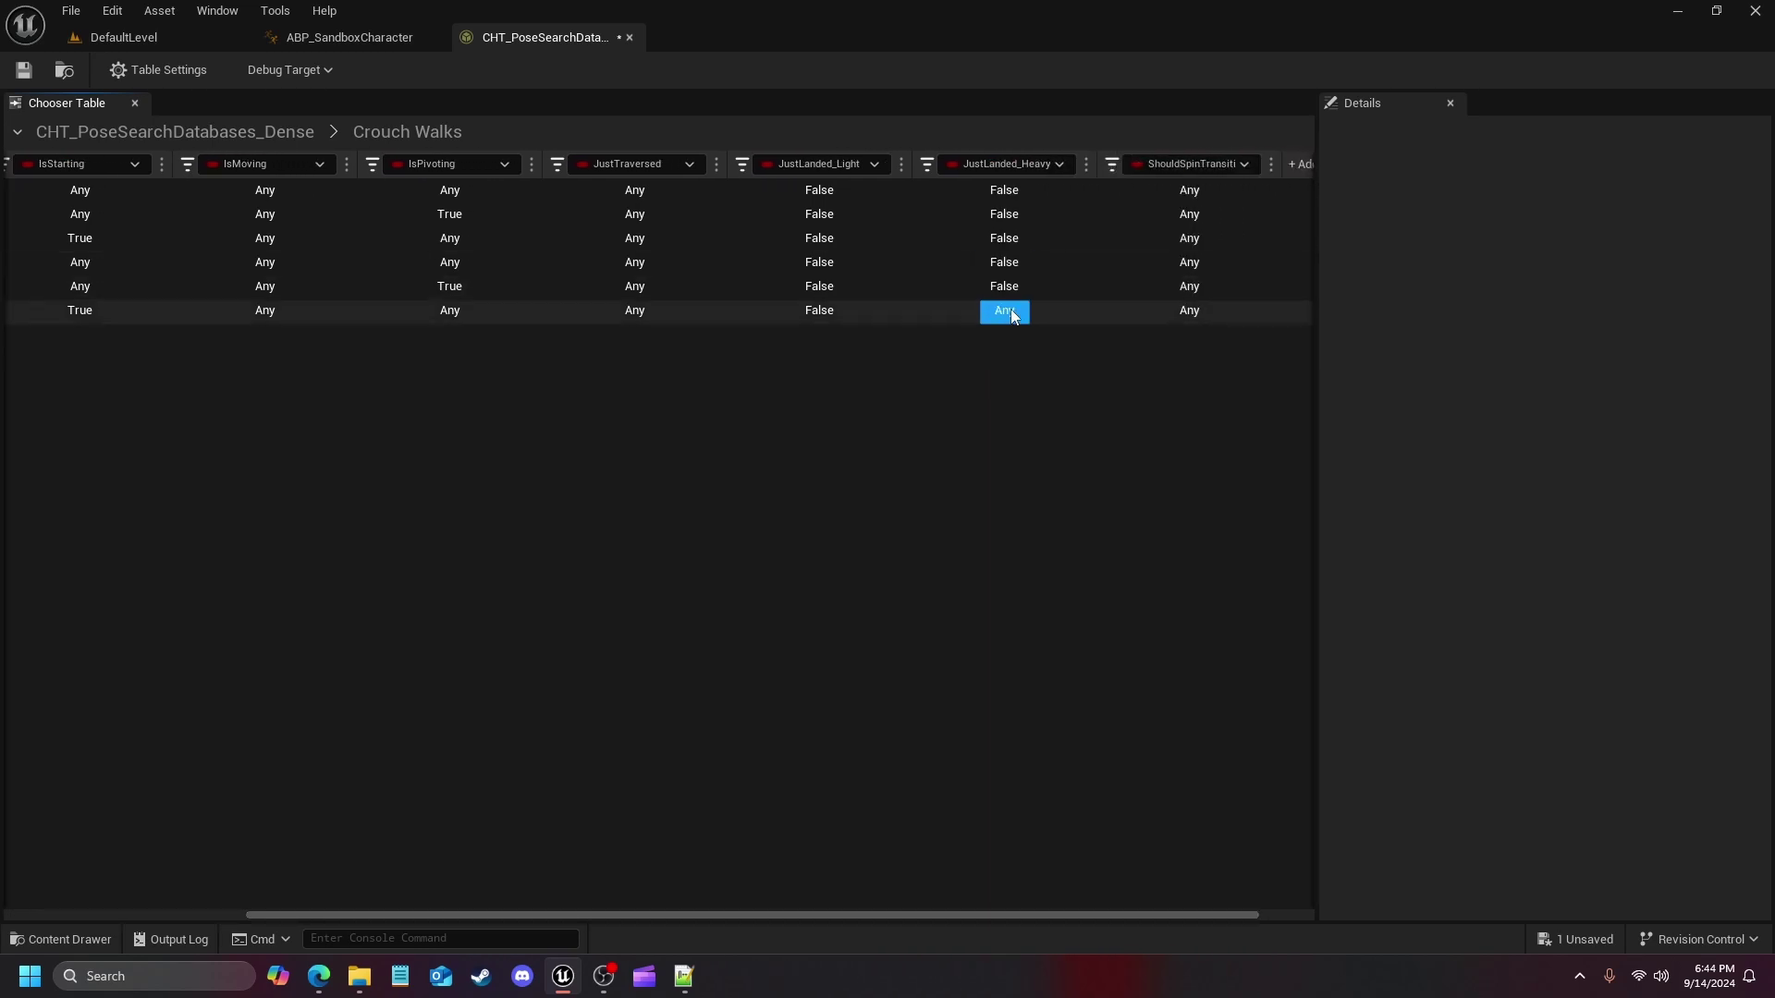
{"action": "left_click", "coordinate": [1011, 309]}
{"action": "left_click", "coordinate": [1011, 309]}
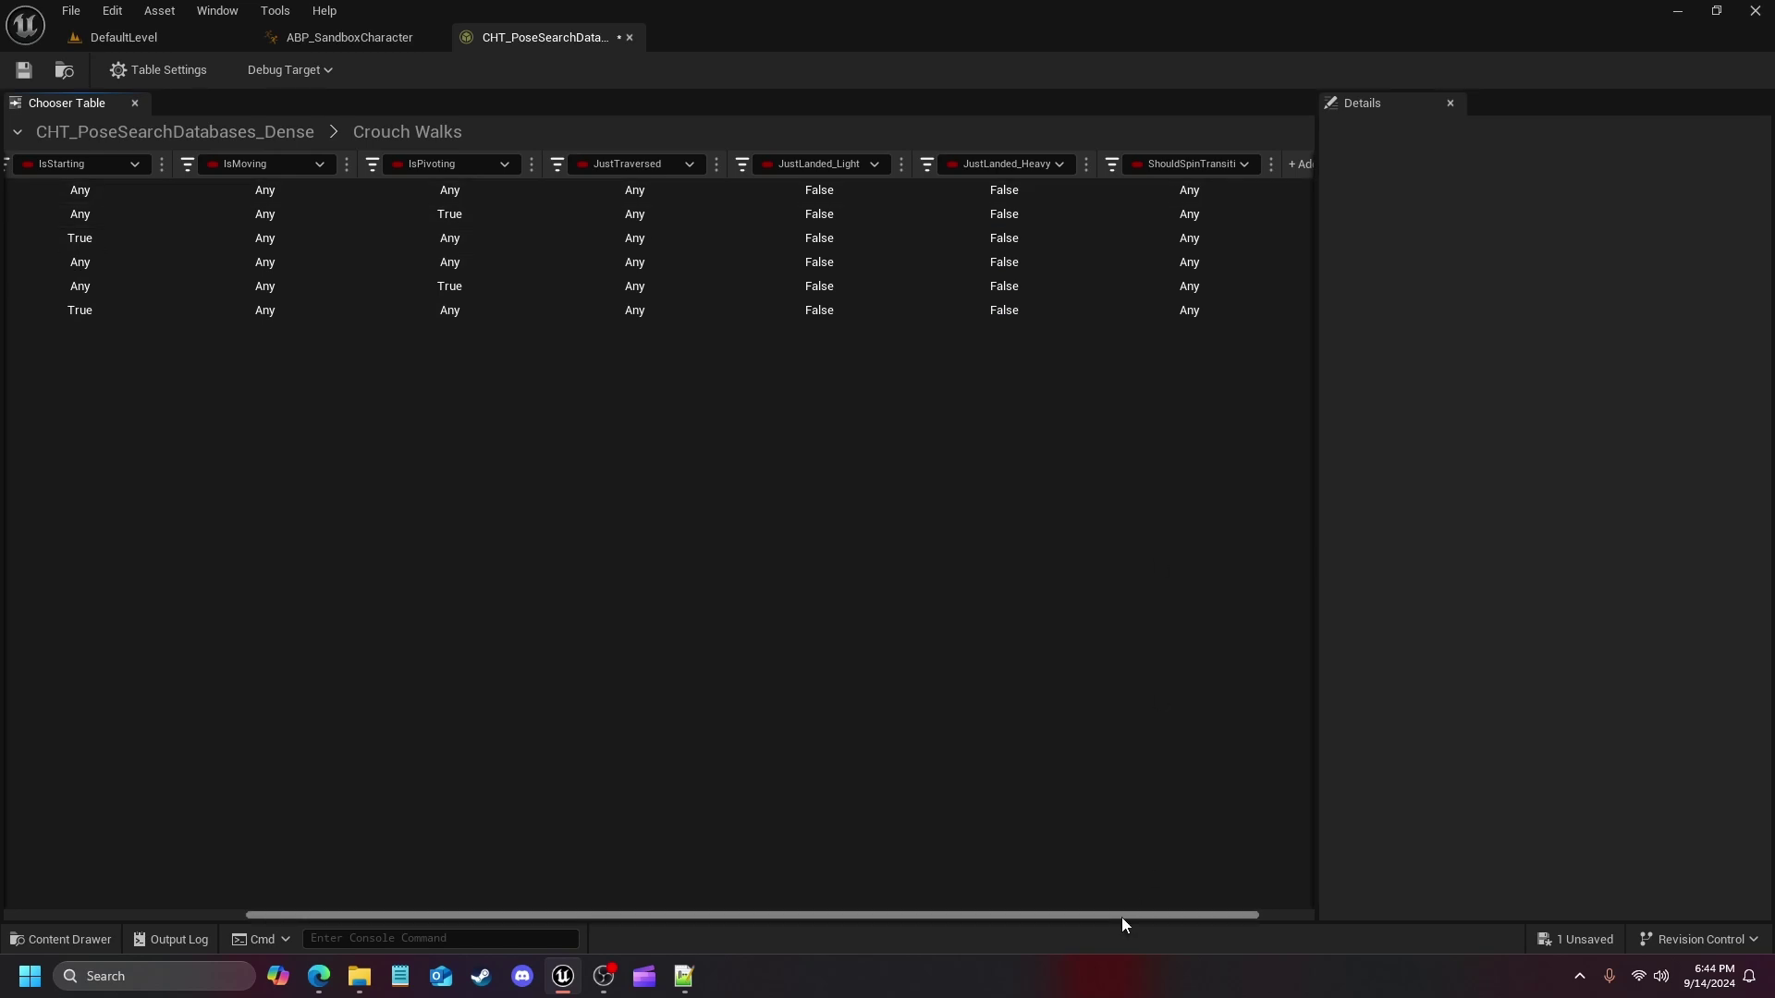
{"action": "left_click_drag", "start_coordinate": [1118, 915], "coordinate": [896, 915]}
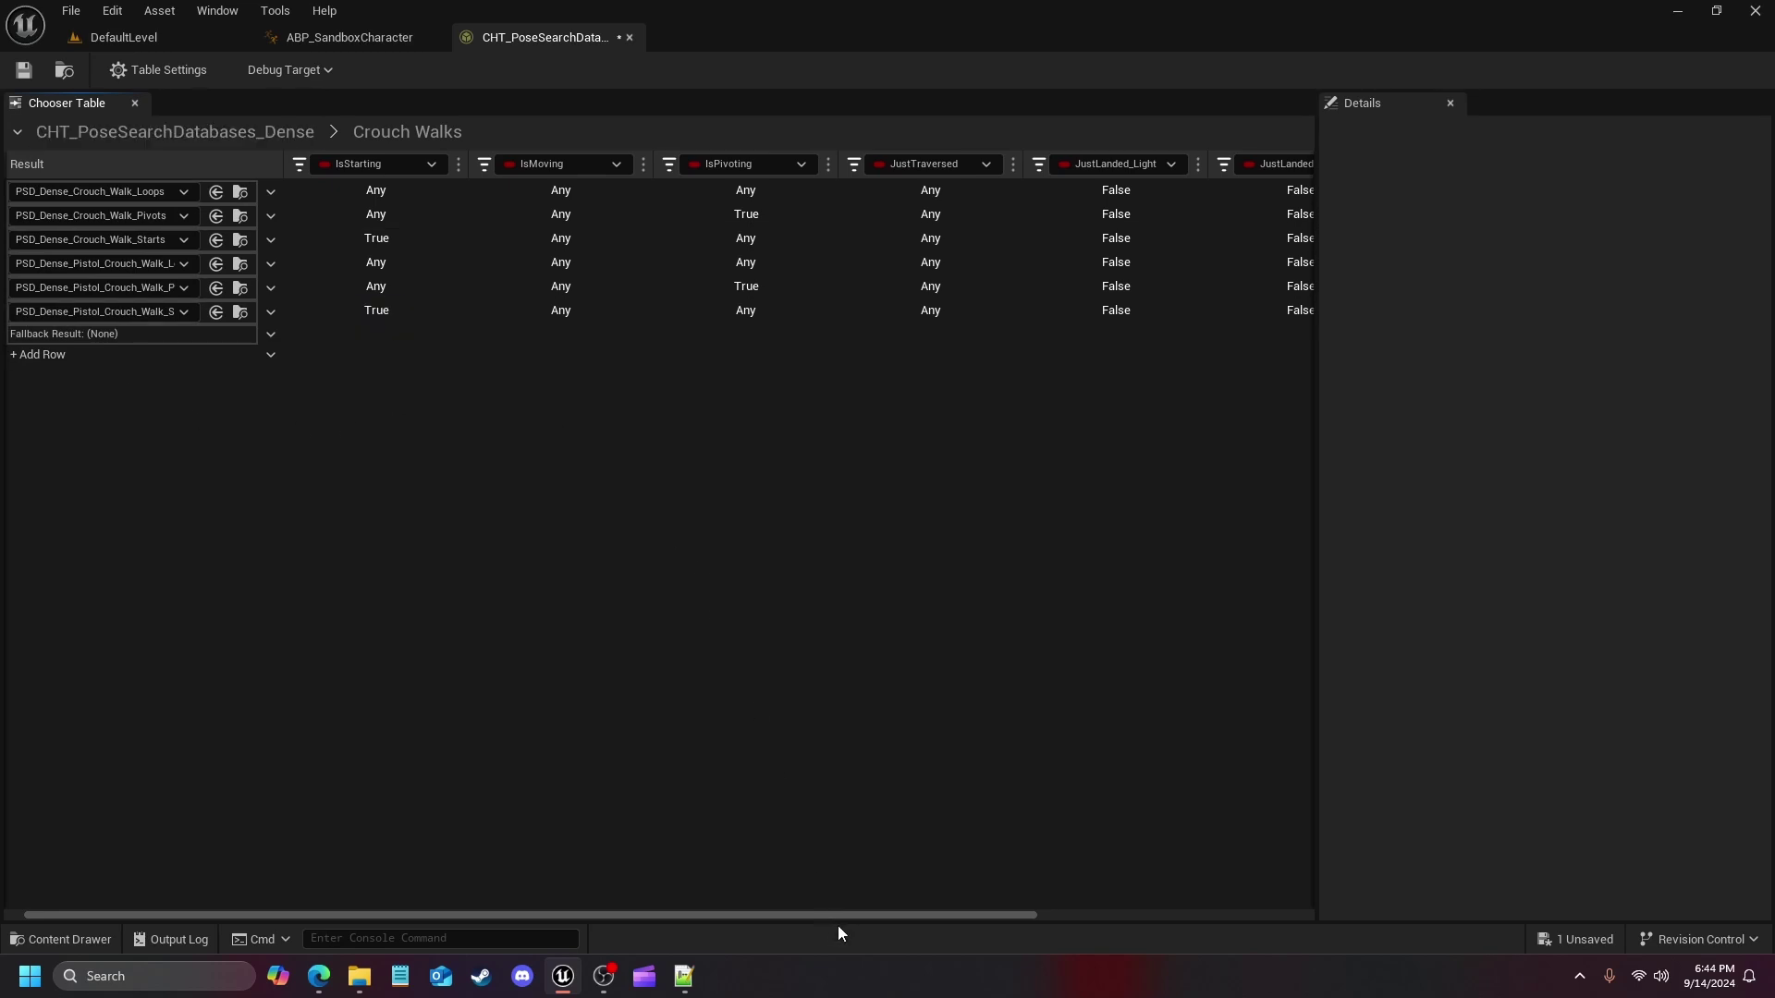
Compare the filter columns of the nested Crouch Idles chooser with those of Stand Idles in CHT_PoseSearchDatabases_Dense
{"action": "left_click_drag", "start_coordinate": [848, 916], "coordinate": [777, 915]}
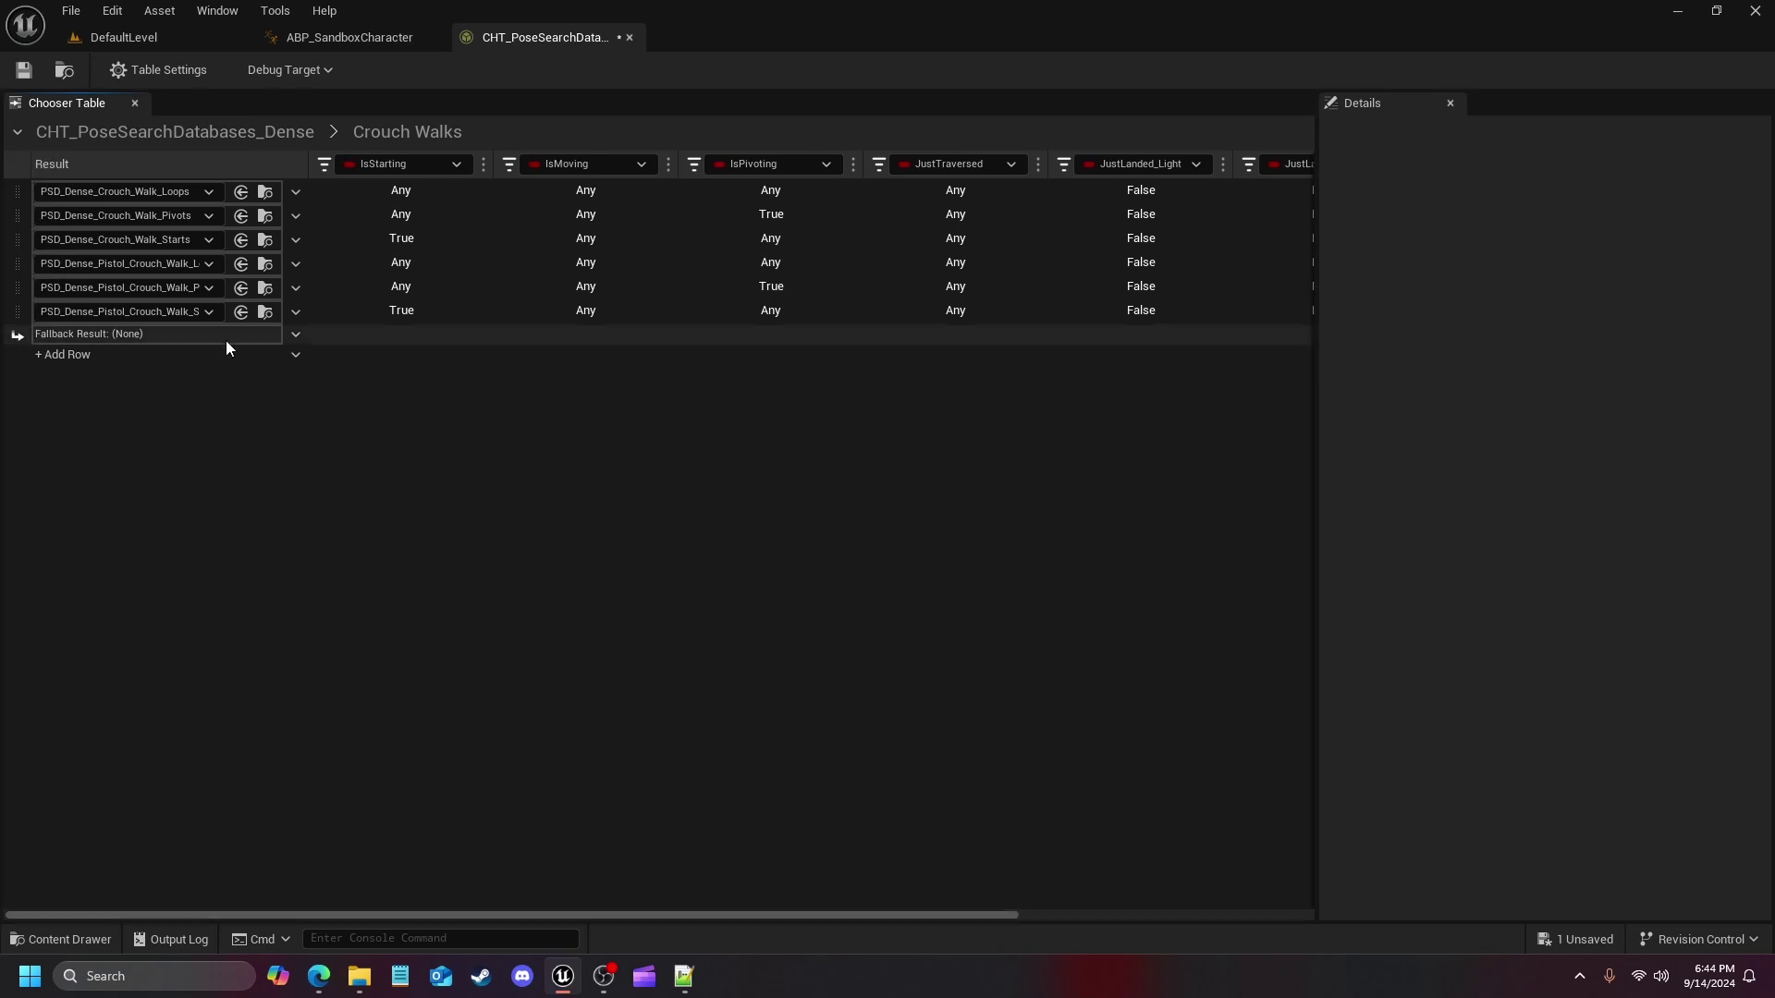
{"action": "left_click", "coordinate": [155, 136]}
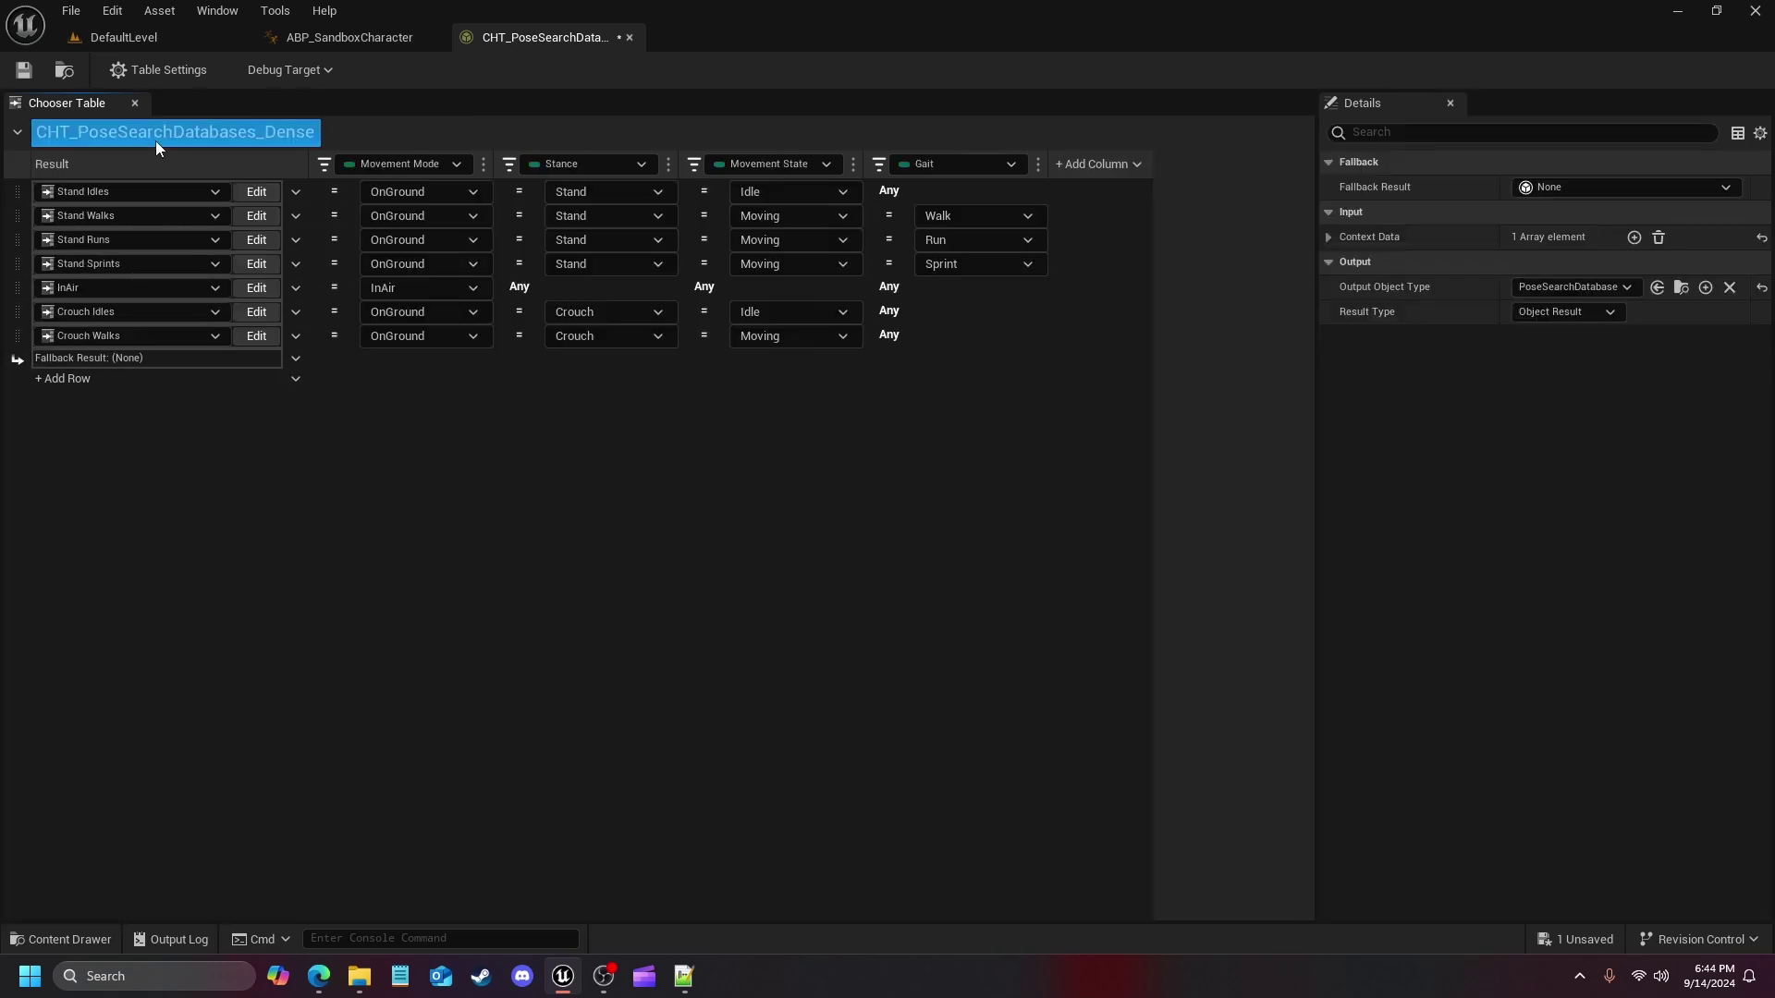
{"action": "left_click", "coordinate": [256, 313]}
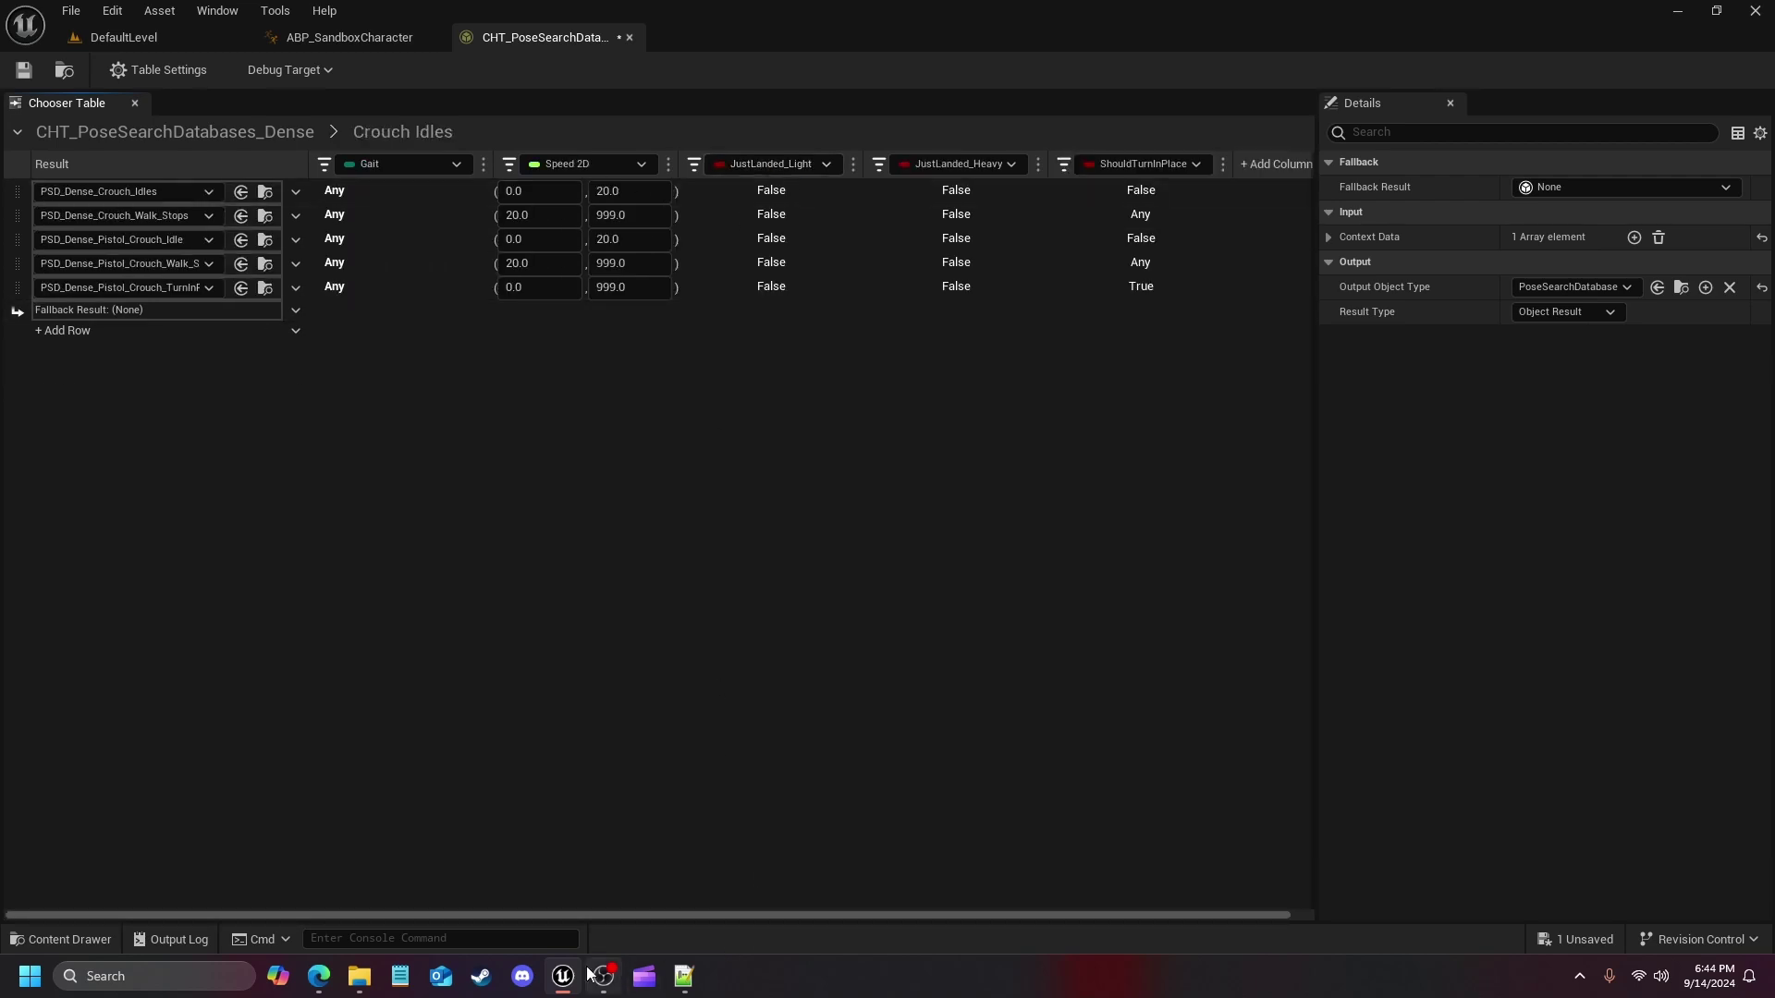
{"action": "left_click", "coordinate": [223, 129]}
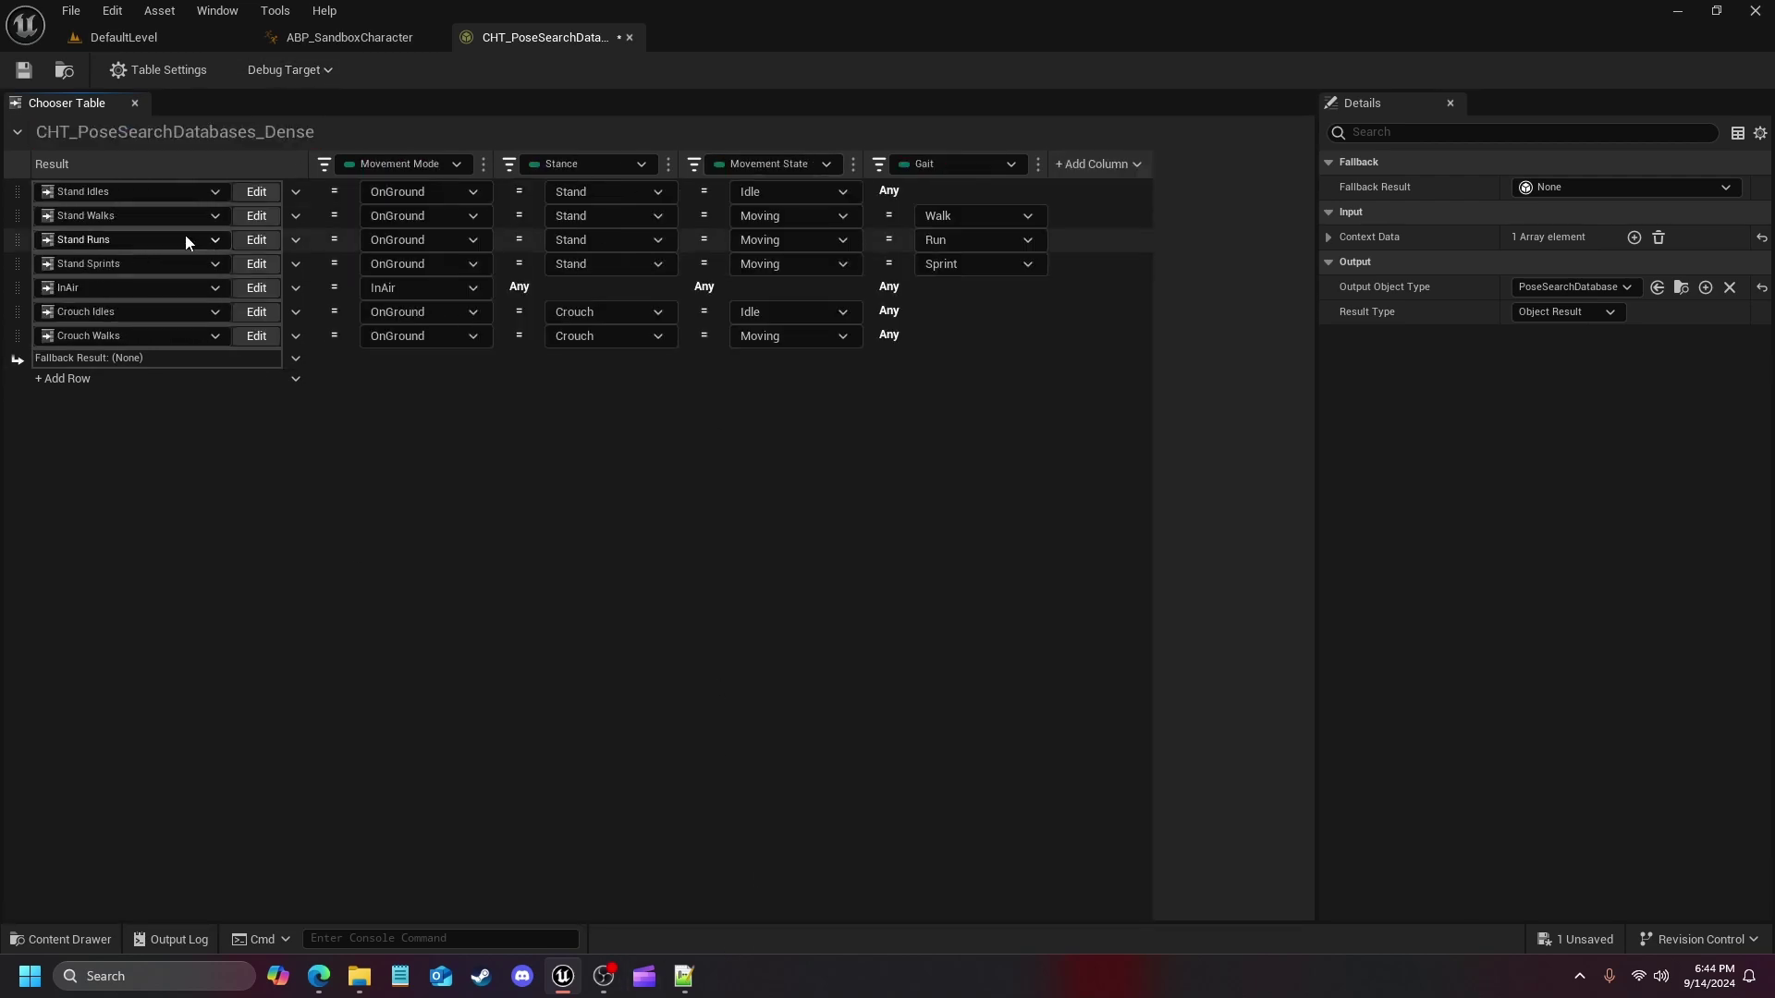
{"action": "left_click", "coordinate": [252, 191]}
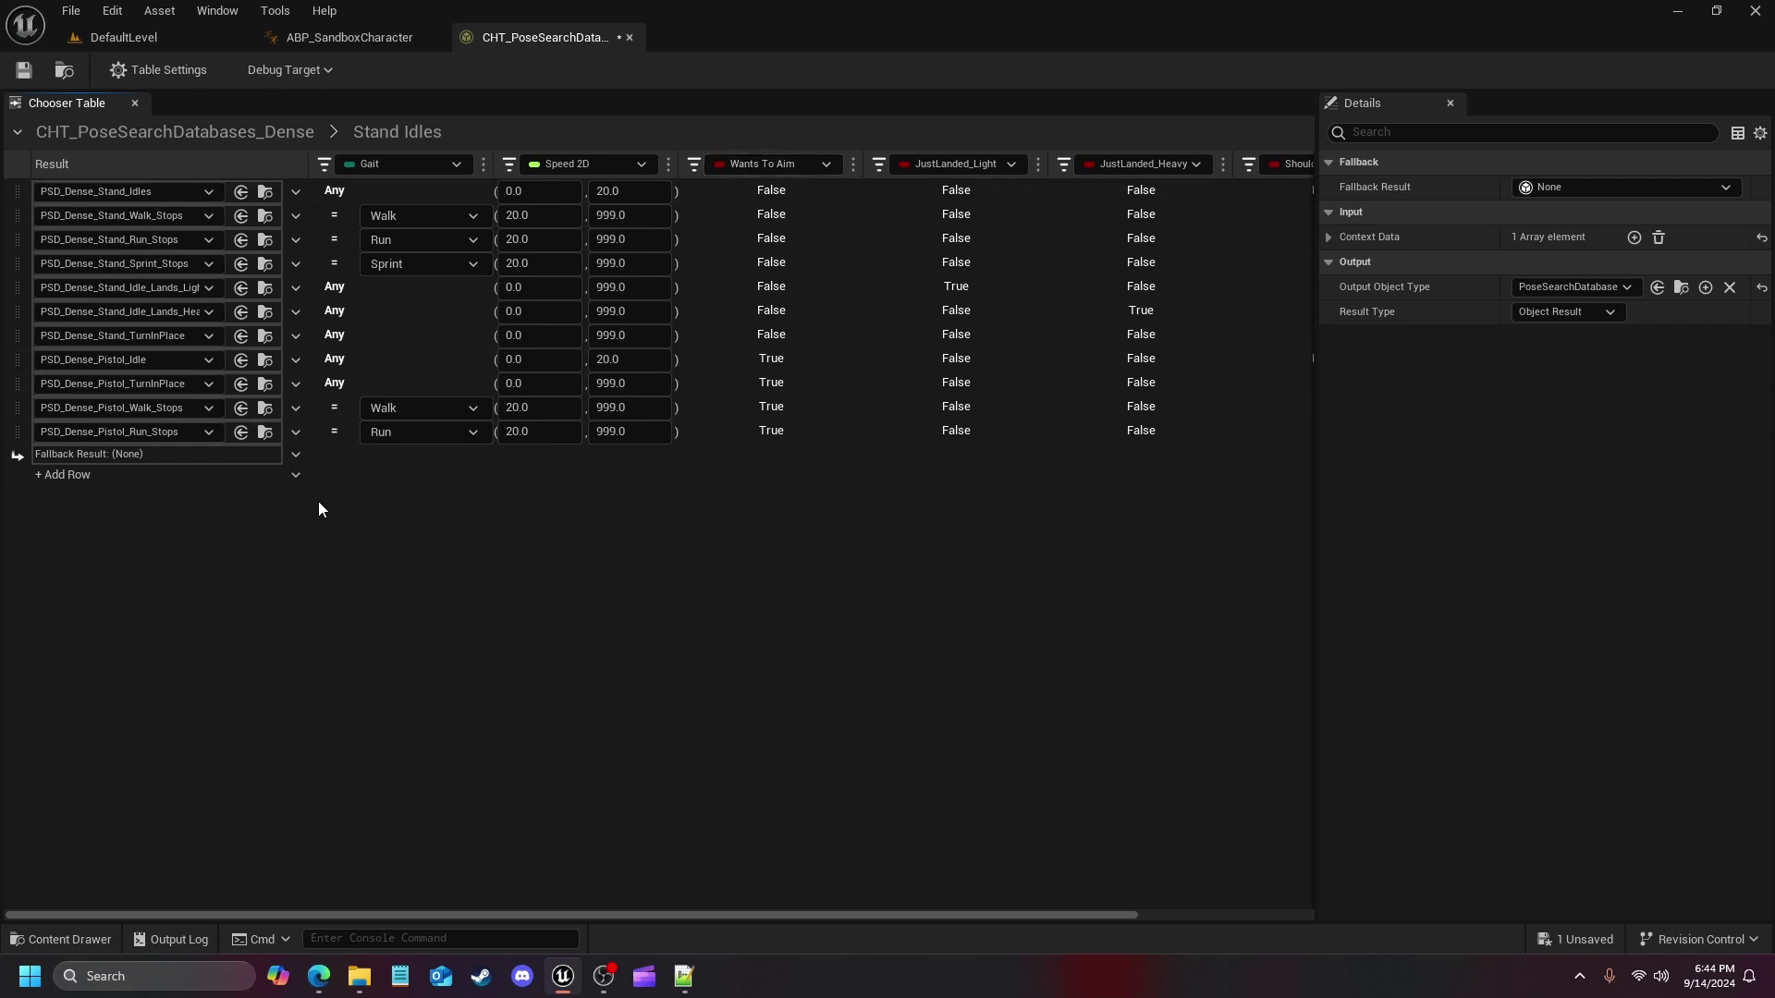
{"action": "left_click", "coordinate": [241, 132]}
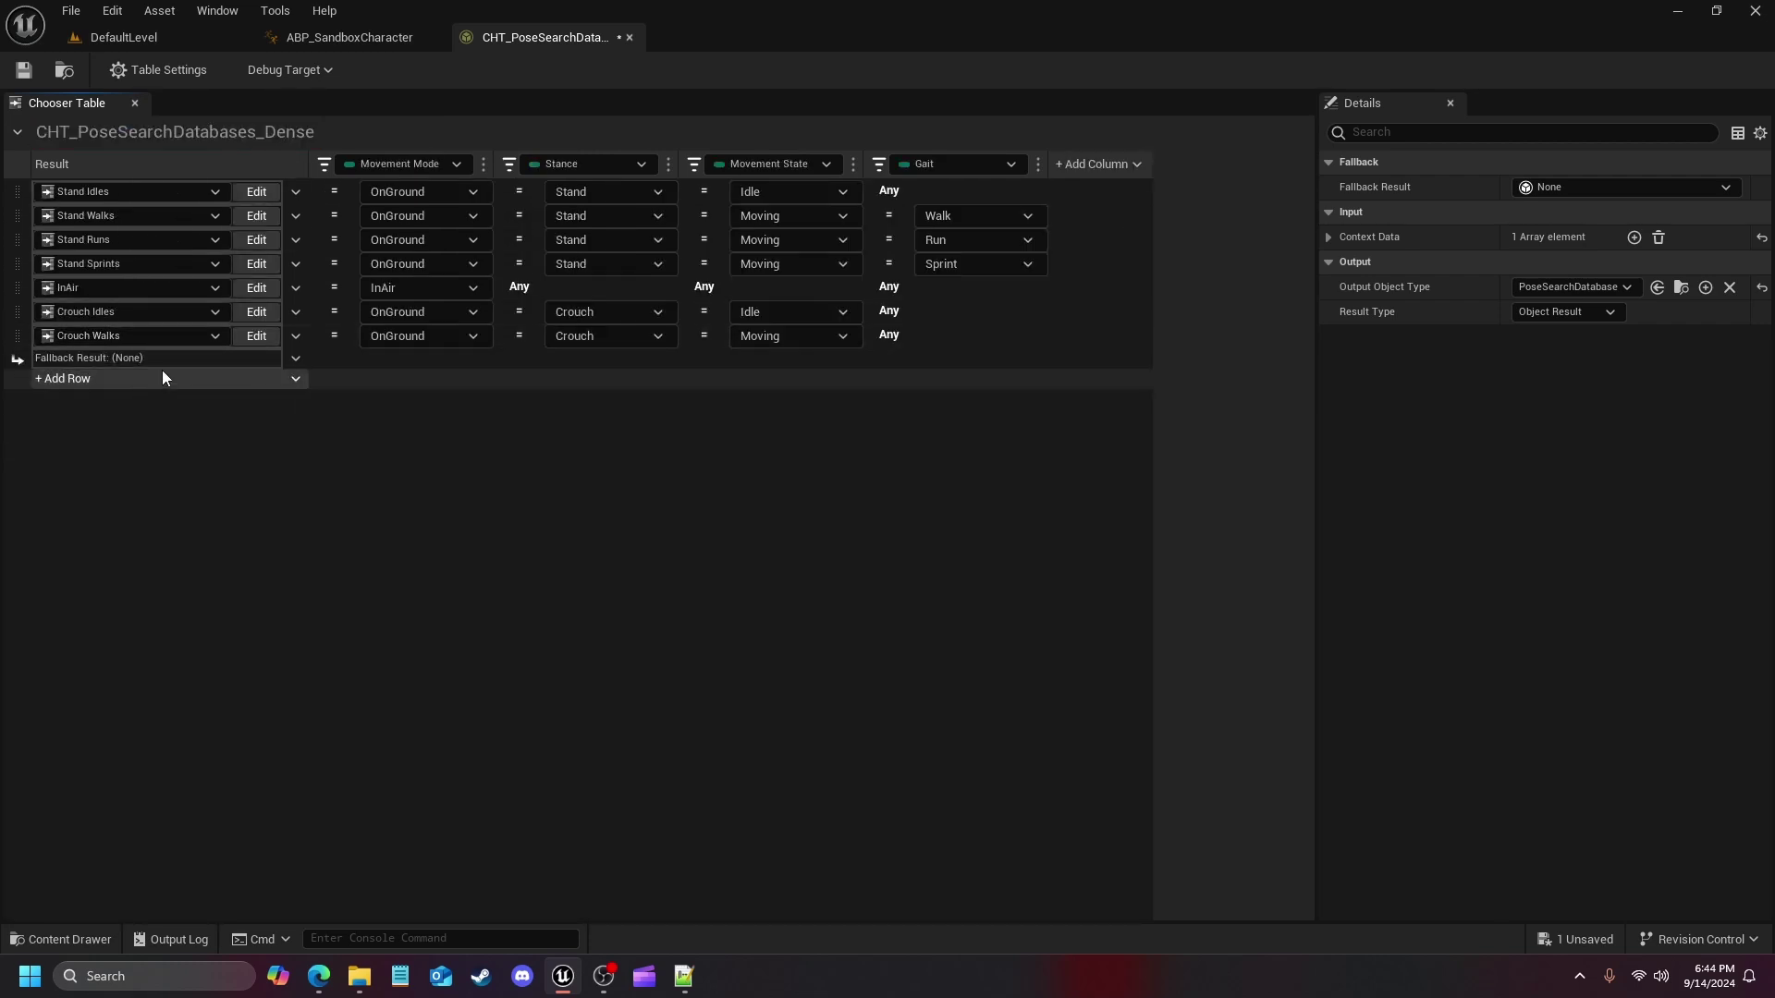
Add a Bool column to the nested Crouch Idles chooser and open its ABP Sandbox Character binding options
{"action": "left_click", "coordinate": [256, 312]}
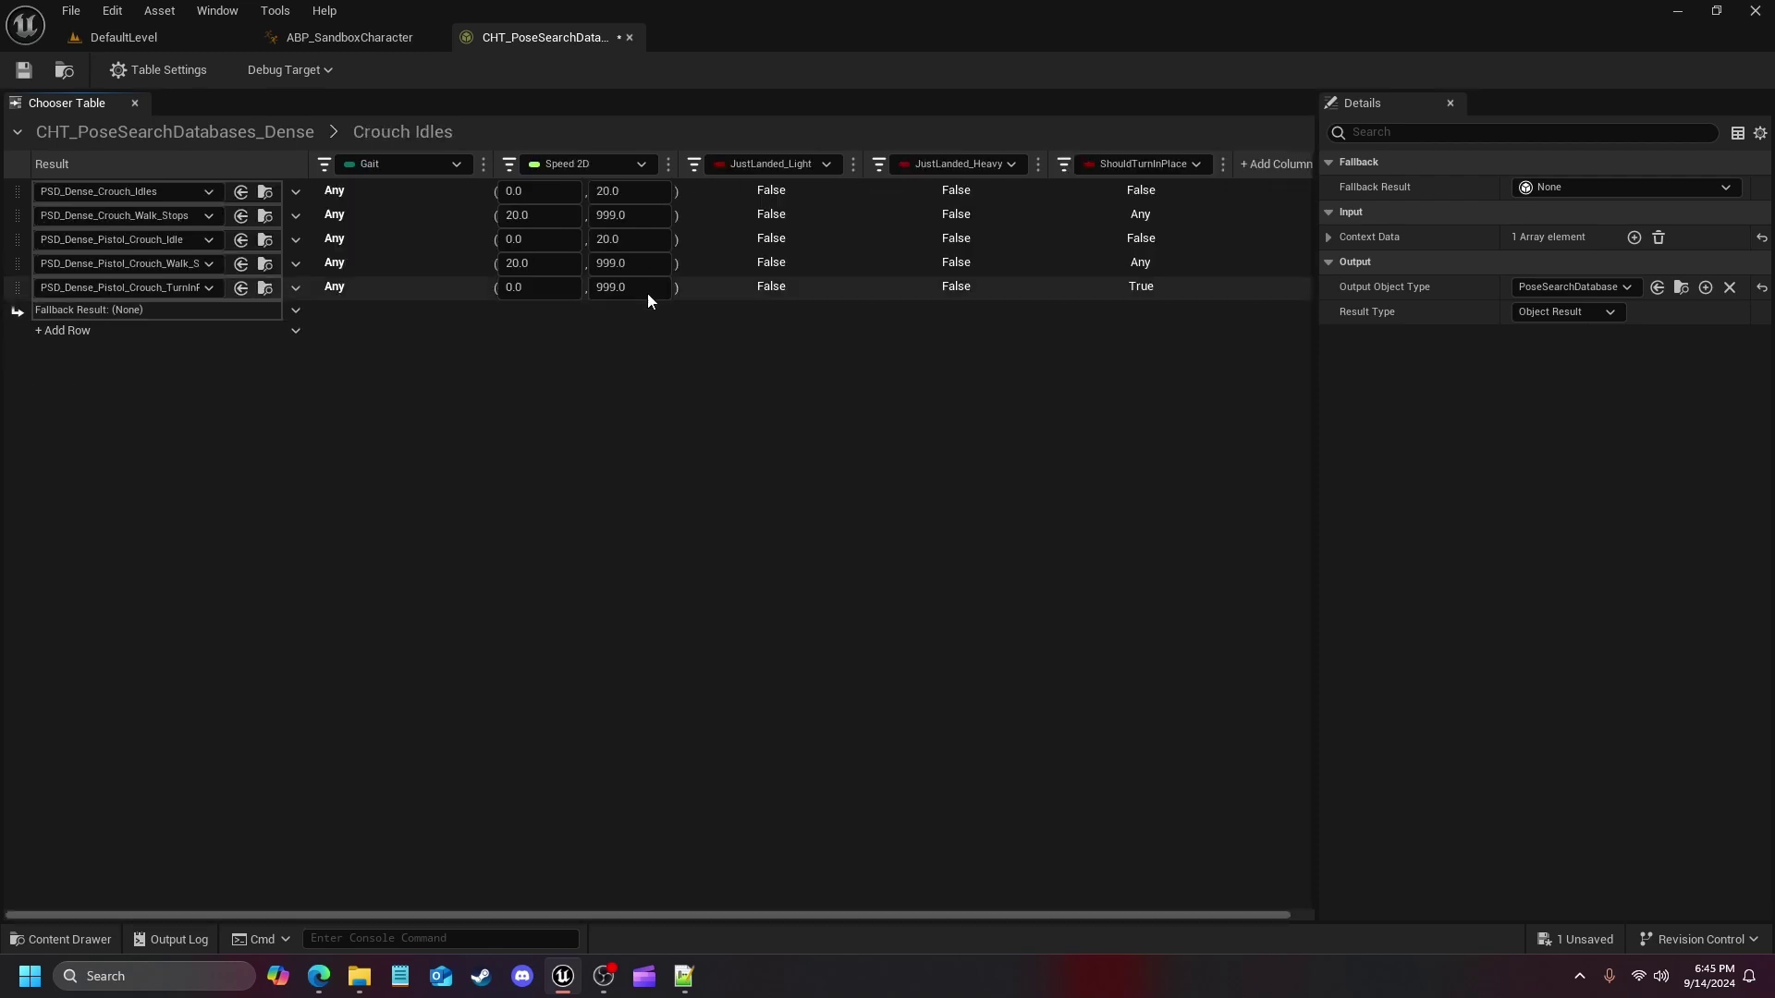
{"action": "left_click", "coordinate": [1268, 165]}
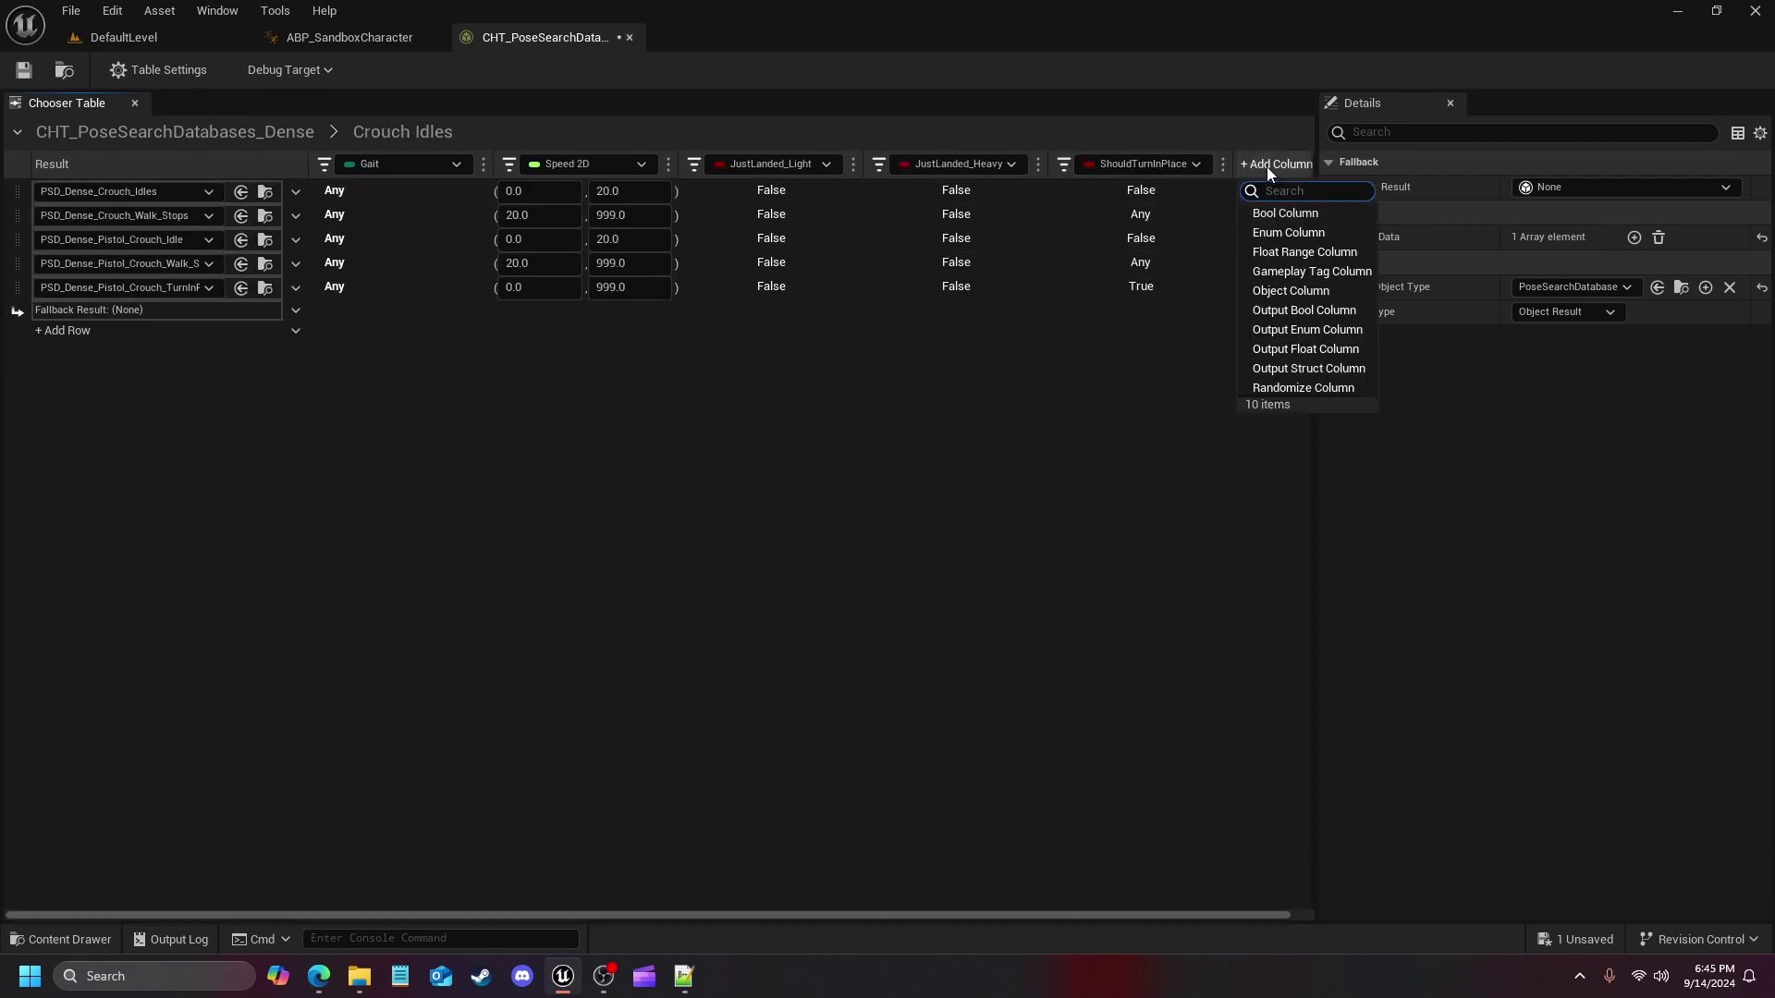
{"action": "left_click", "coordinate": [1290, 214]}
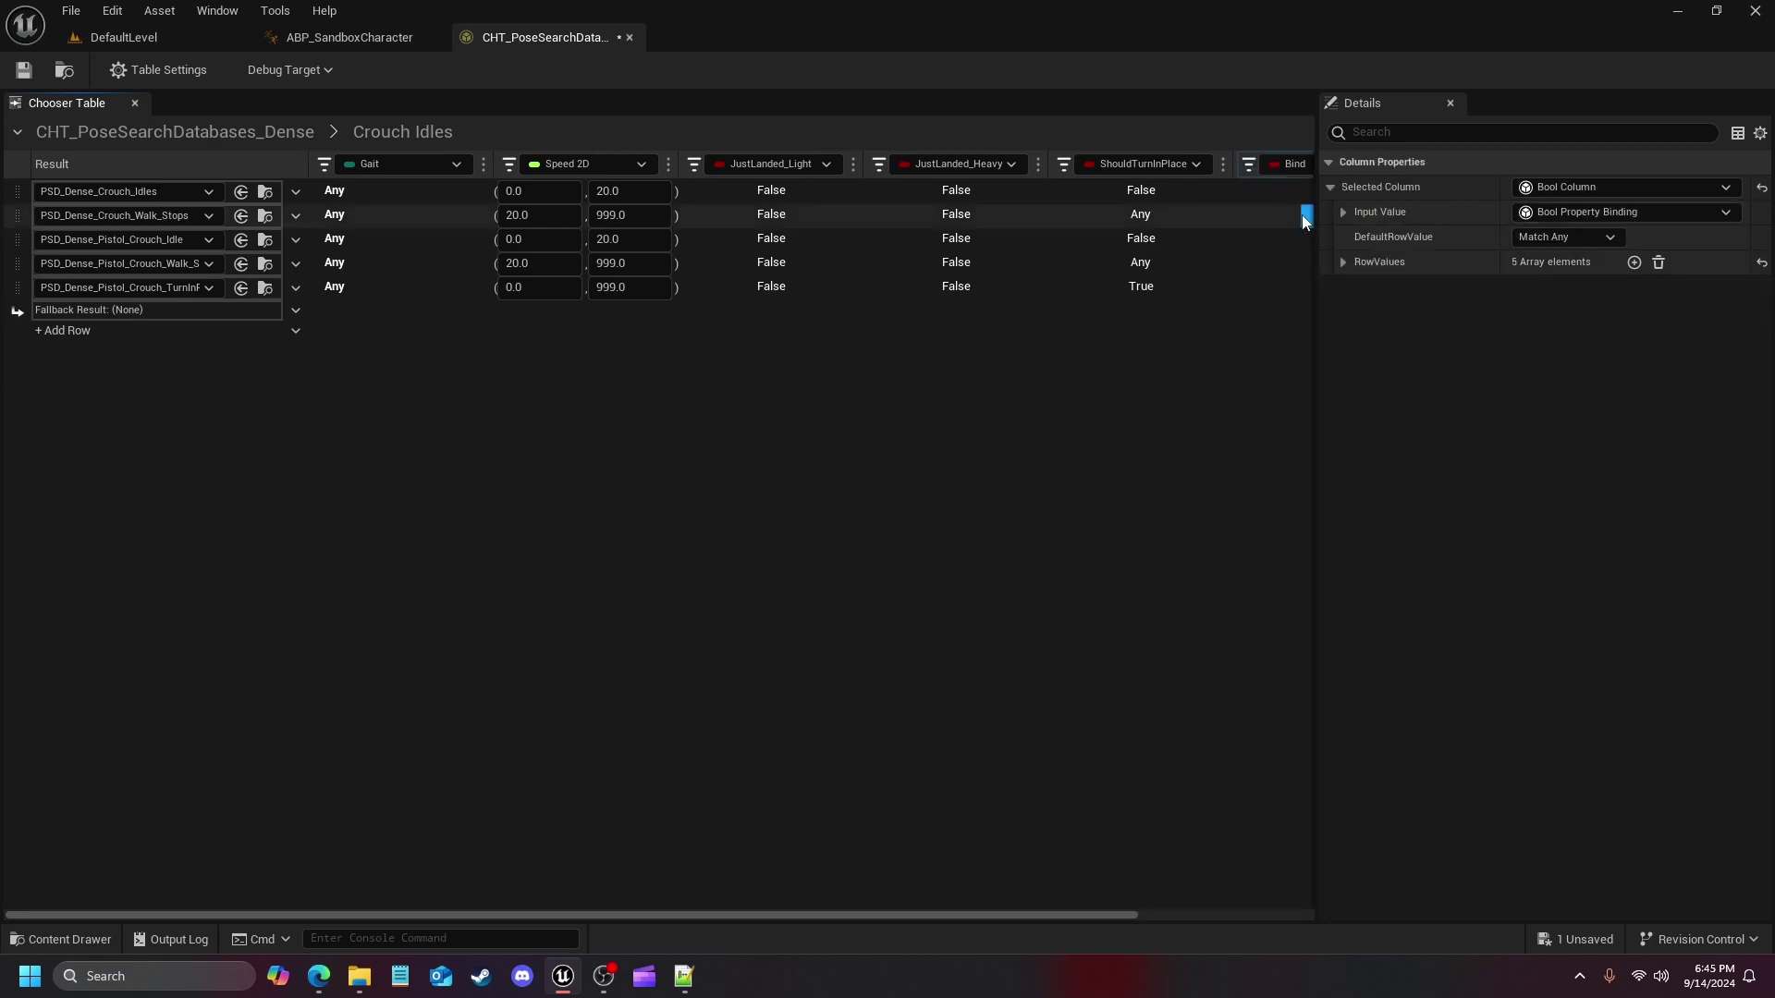
{"action": "left_click", "coordinate": [1283, 169]}
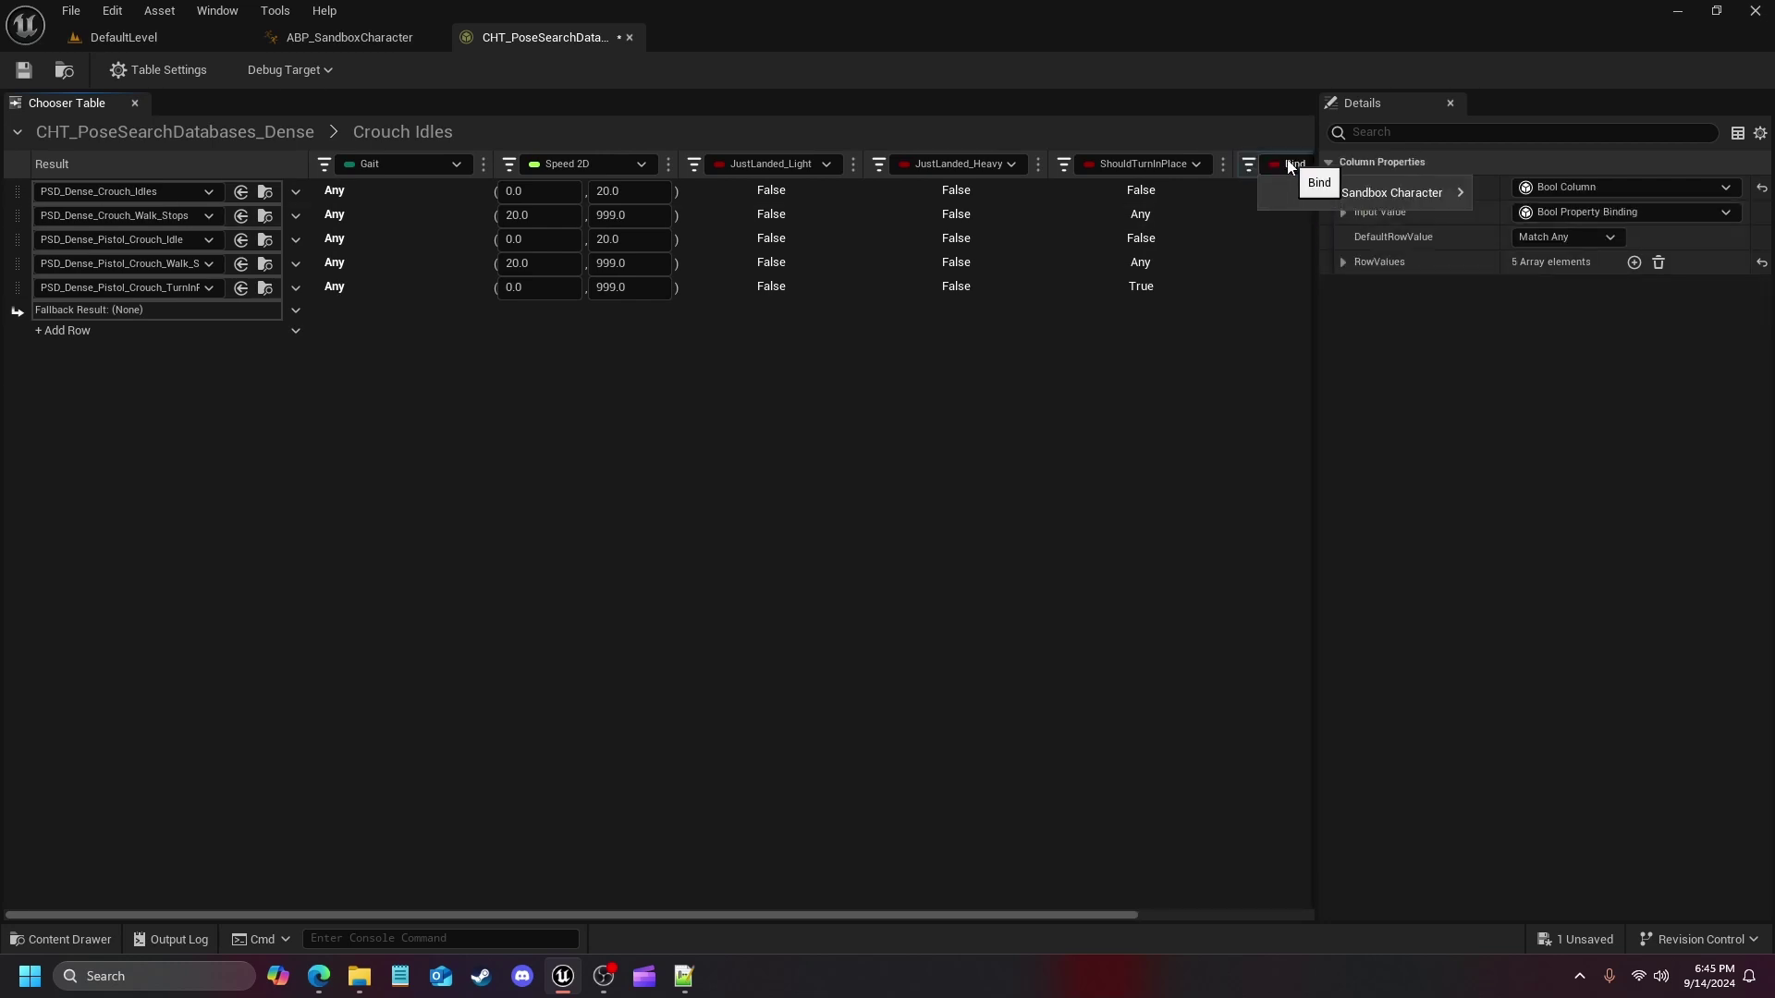
{"action": "mouse_move", "coordinate": [1292, 185]}
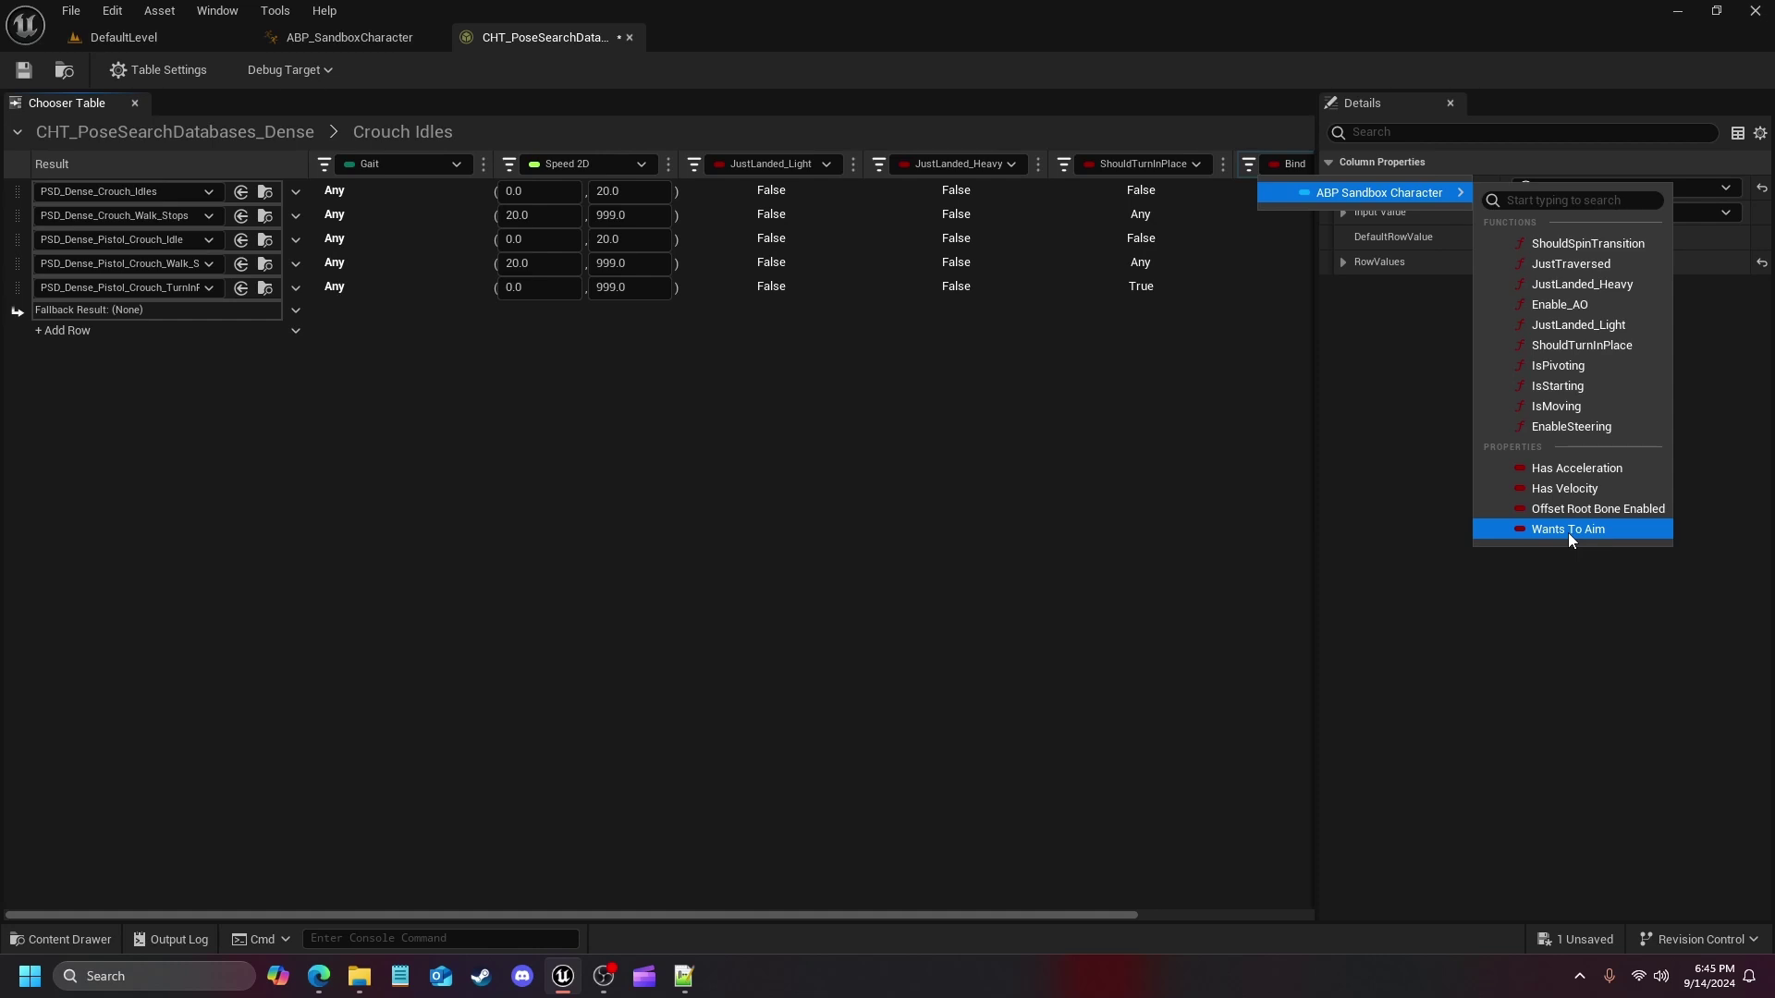
Examine how the Update States function in ABP_SandboxCharacter caches the character's WantsToAim state
{"action": "left_click", "coordinate": [340, 42]}
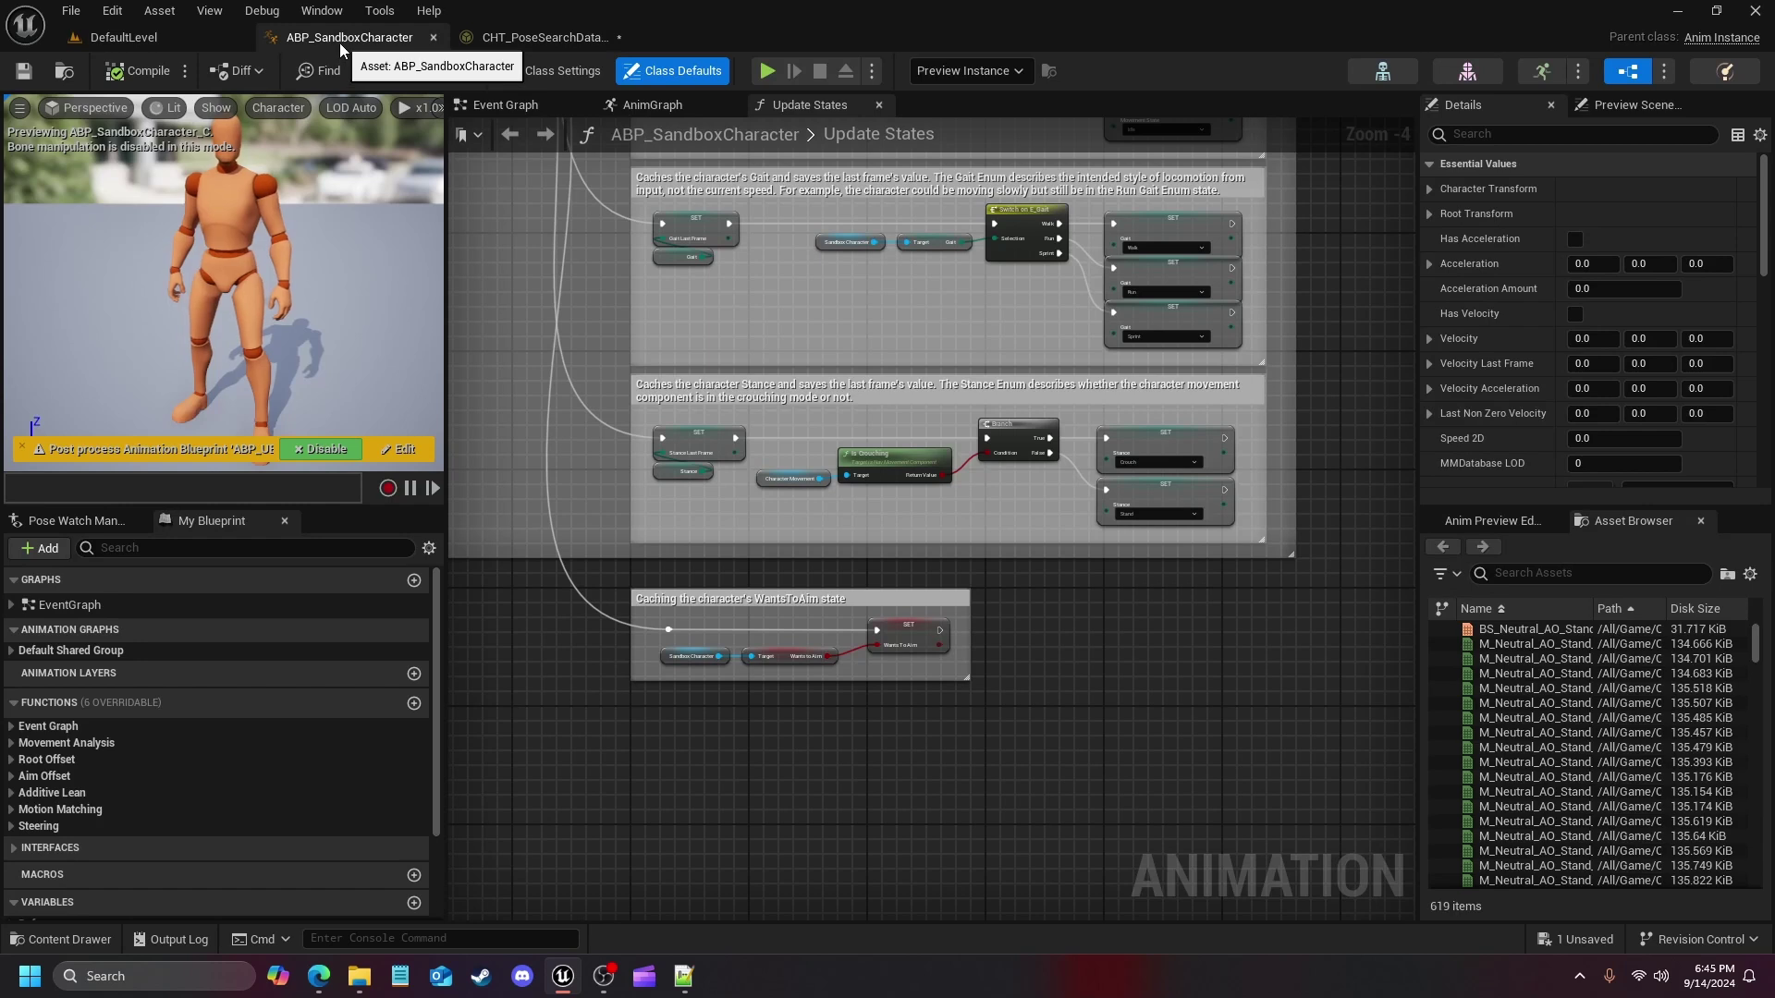
{"action": "right_click_drag", "start_coordinate": [533, 423], "coordinate": [805, 526]}
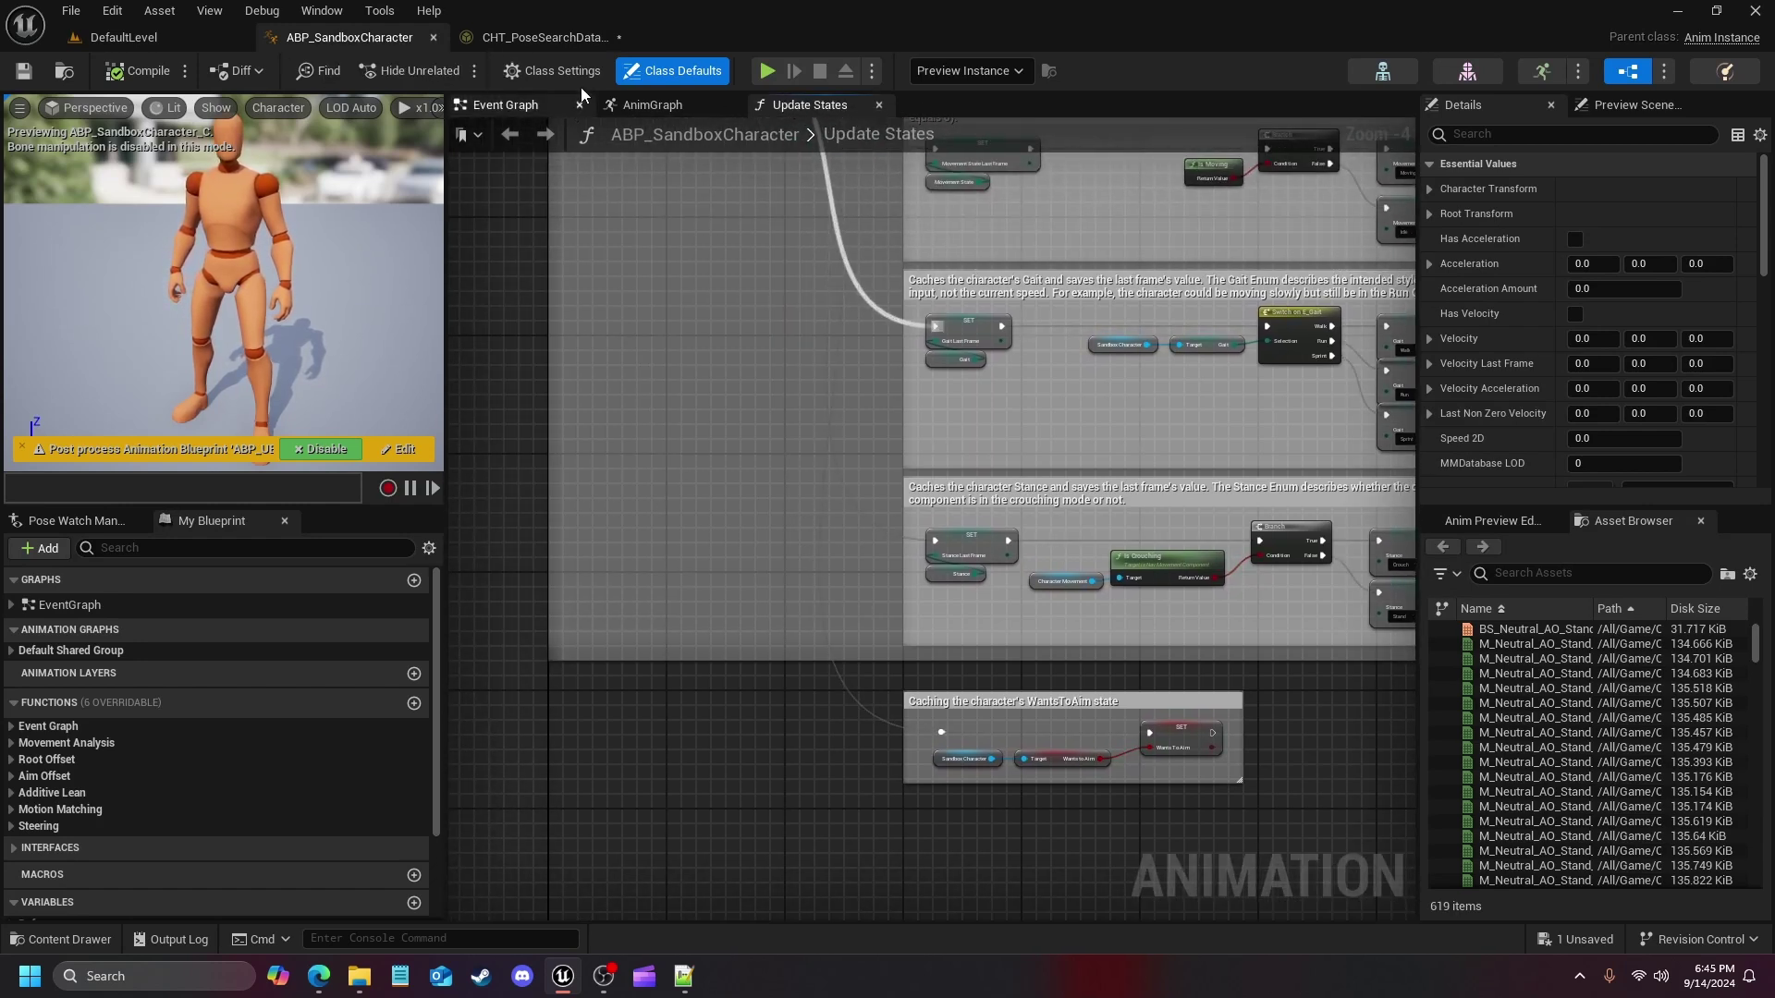
{"action": "scroll", "coordinate": [741, 530], "scroll_direction": "up", "scroll_amount": 2}
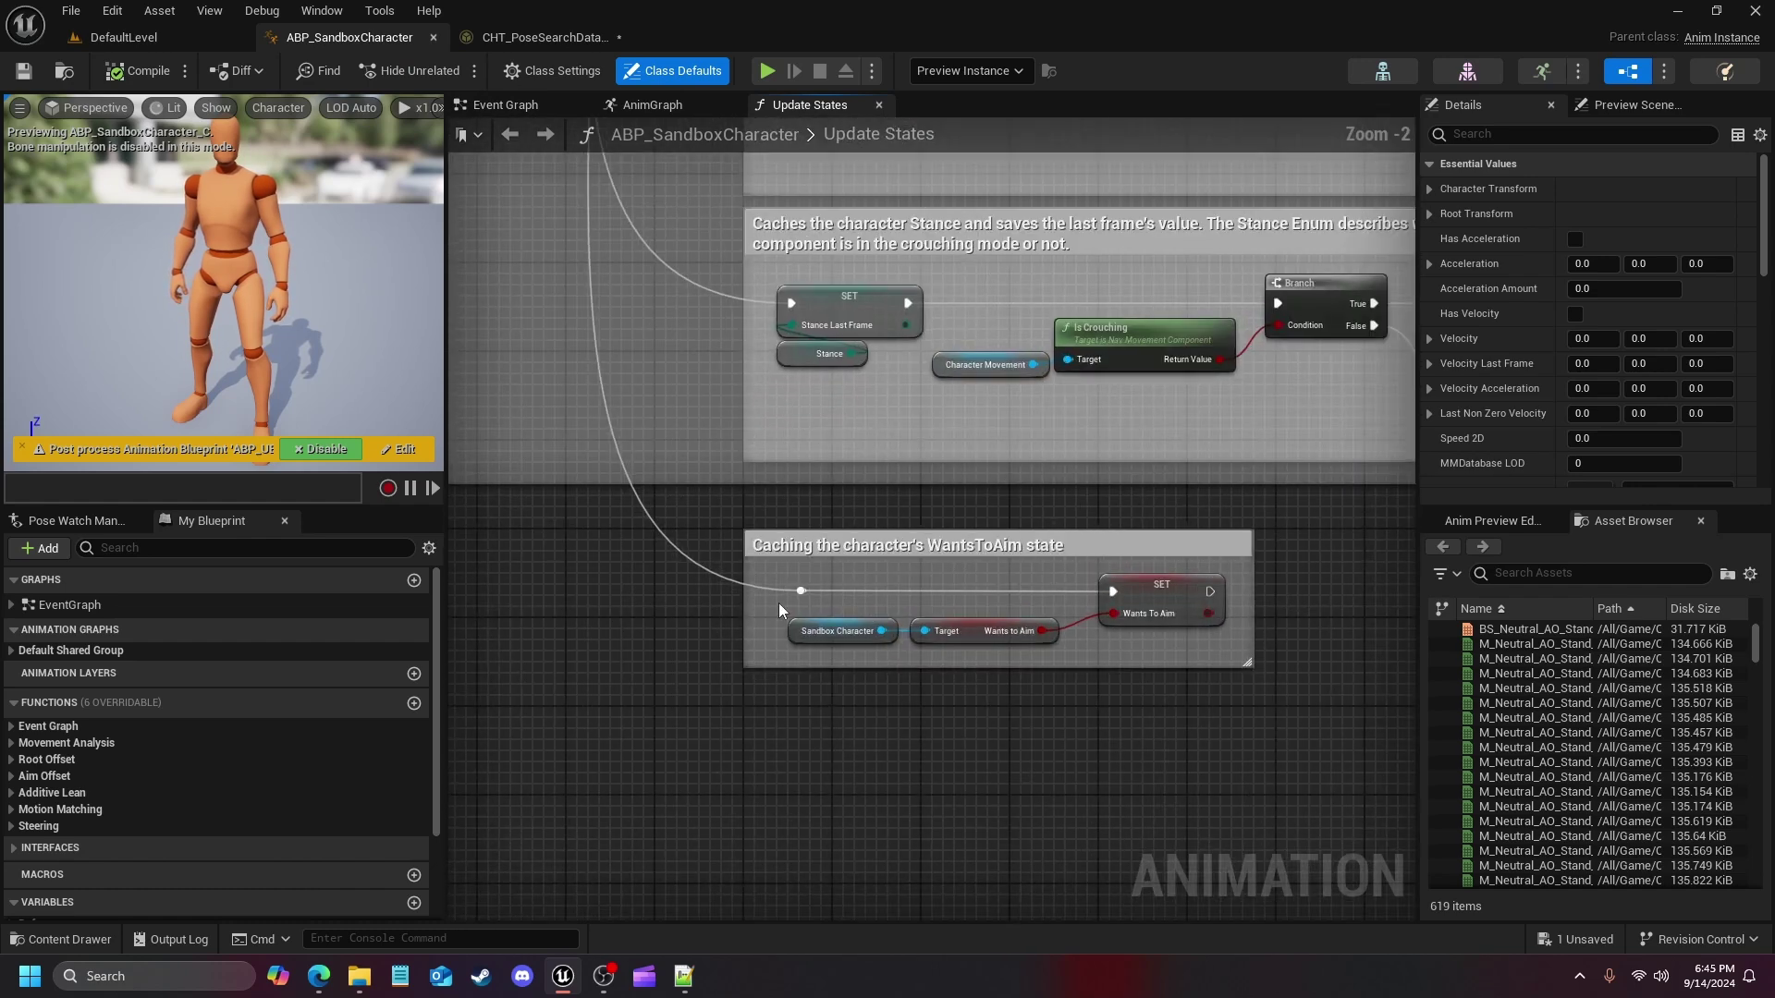
{"action": "right_click_drag", "start_coordinate": [871, 597], "coordinate": [789, 545]}
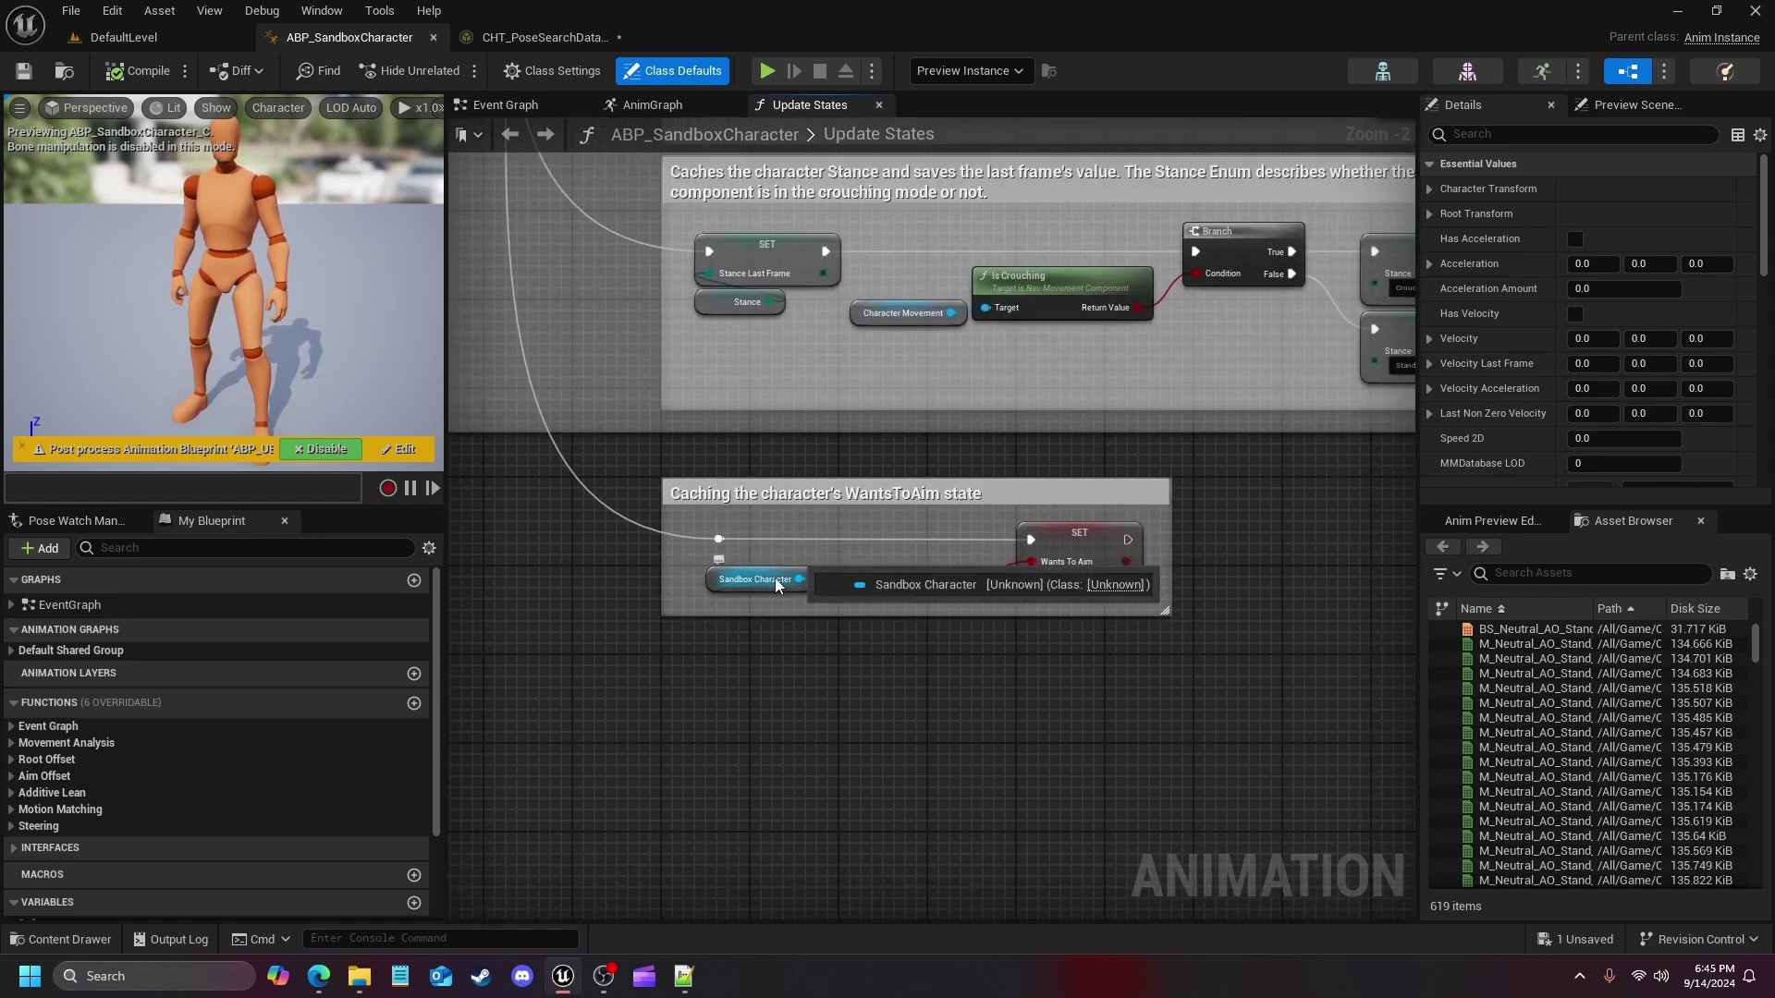
{"action": "key", "text": "ctrl+z"}
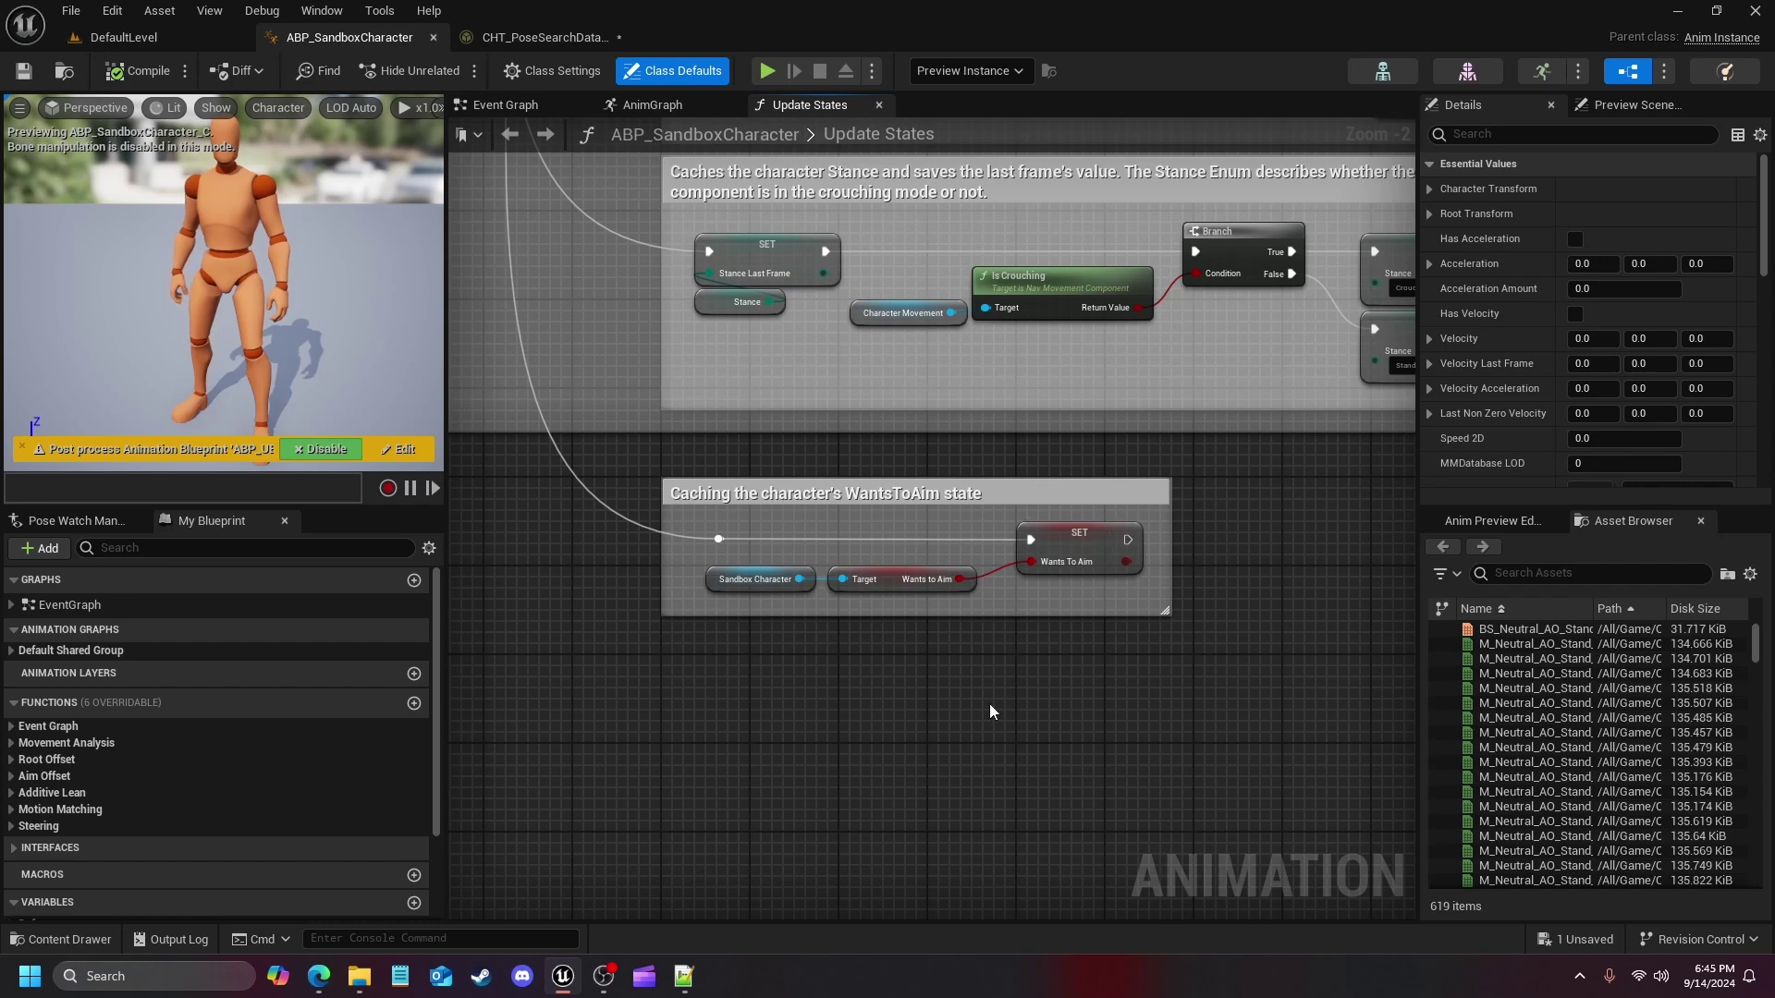
Bind the new Bool column in Crouch Idles to the Wants To Aim property of ABP Sandbox Character
{"action": "left_click", "coordinate": [518, 35]}
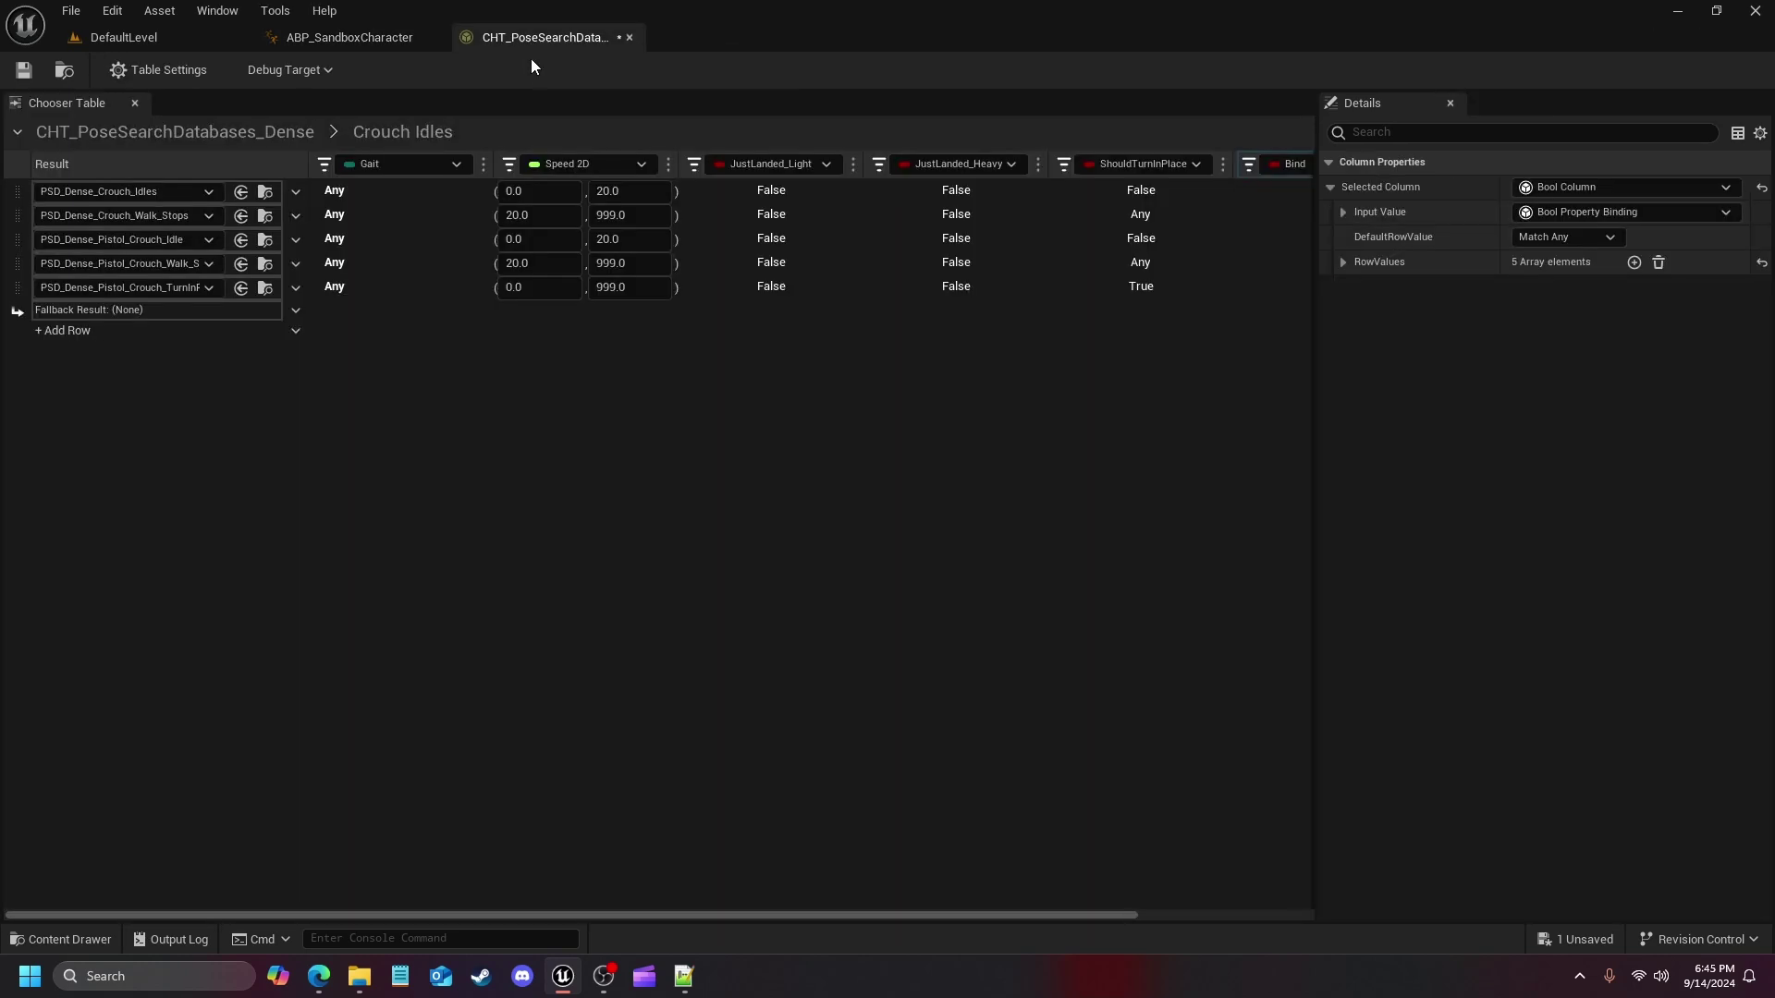
{"action": "left_click", "coordinate": [1294, 164]}
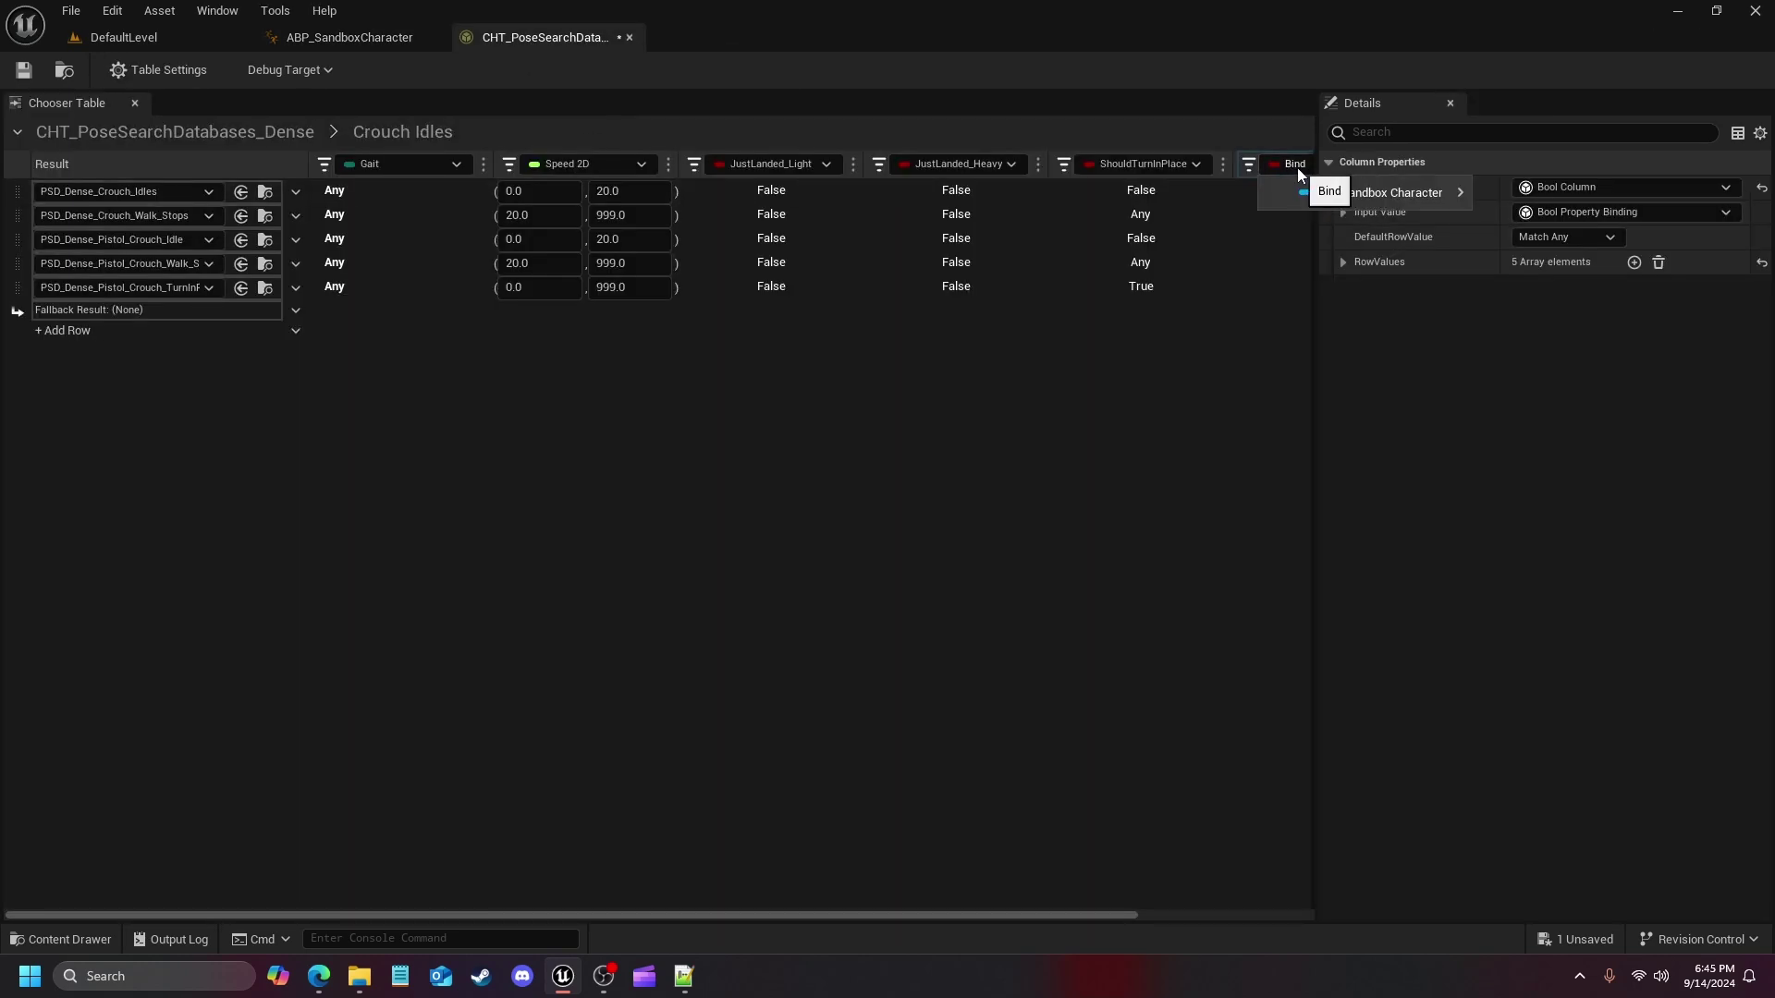
{"action": "mouse_move", "coordinate": [1368, 181]}
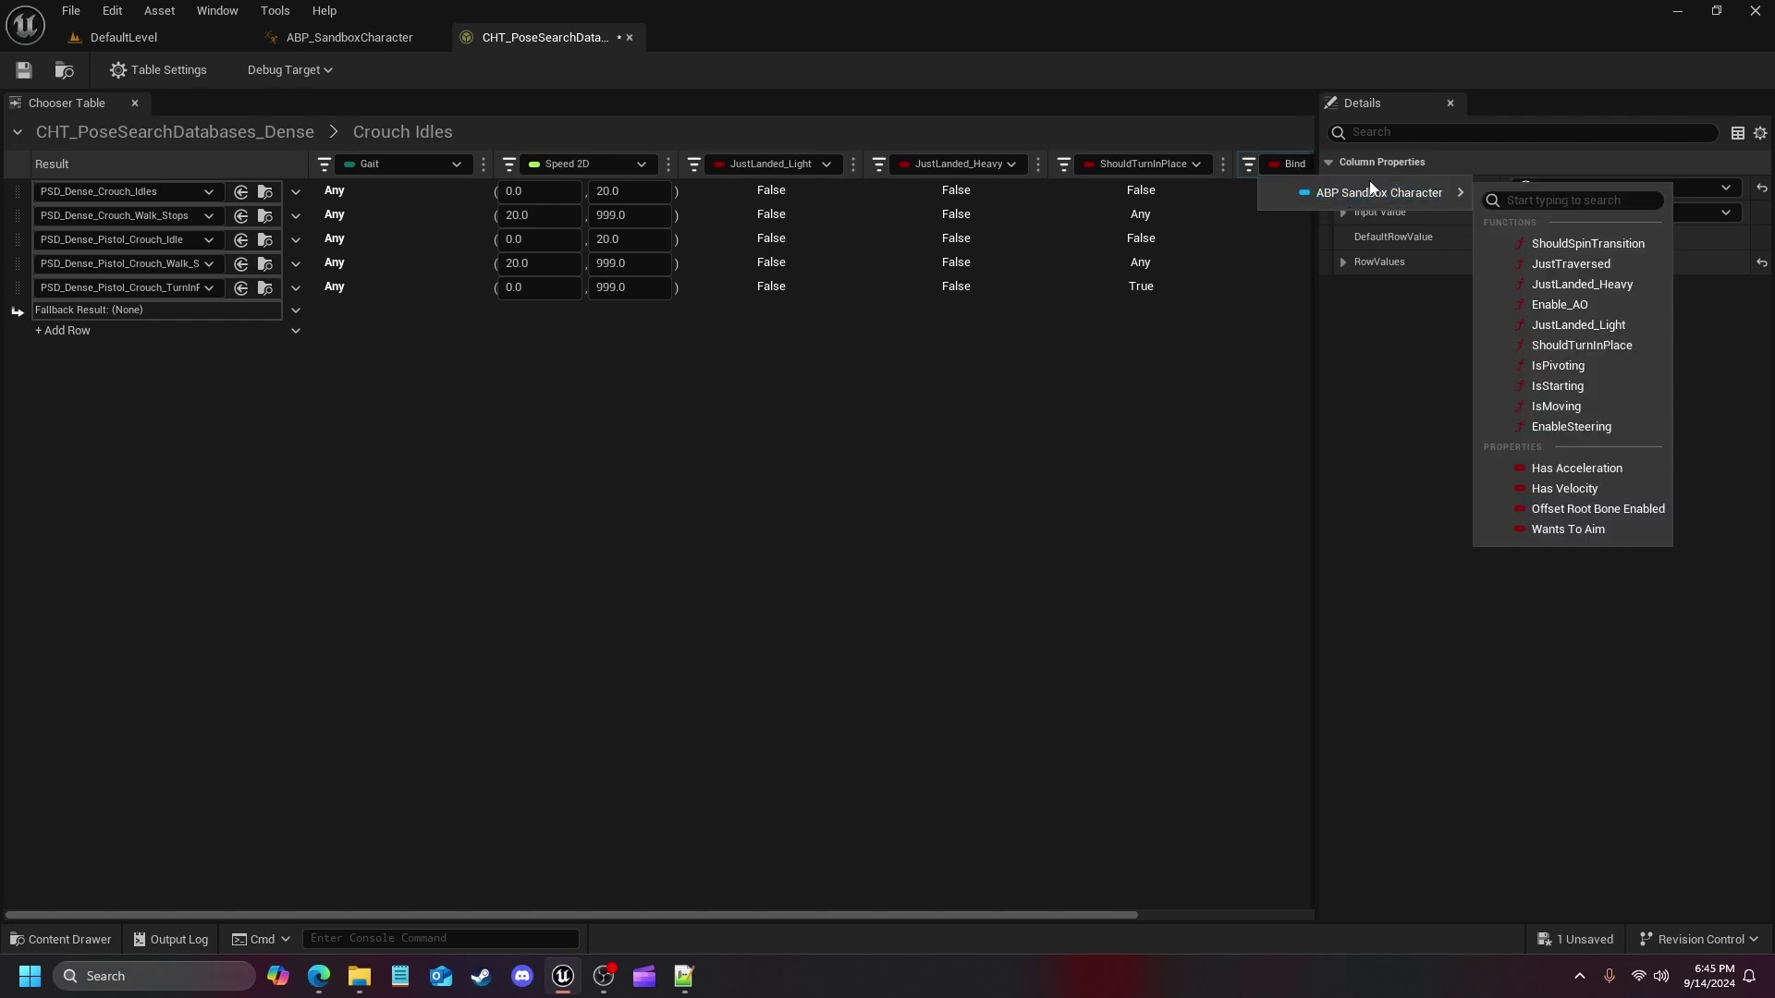
{"action": "left_click", "coordinate": [1550, 529]}
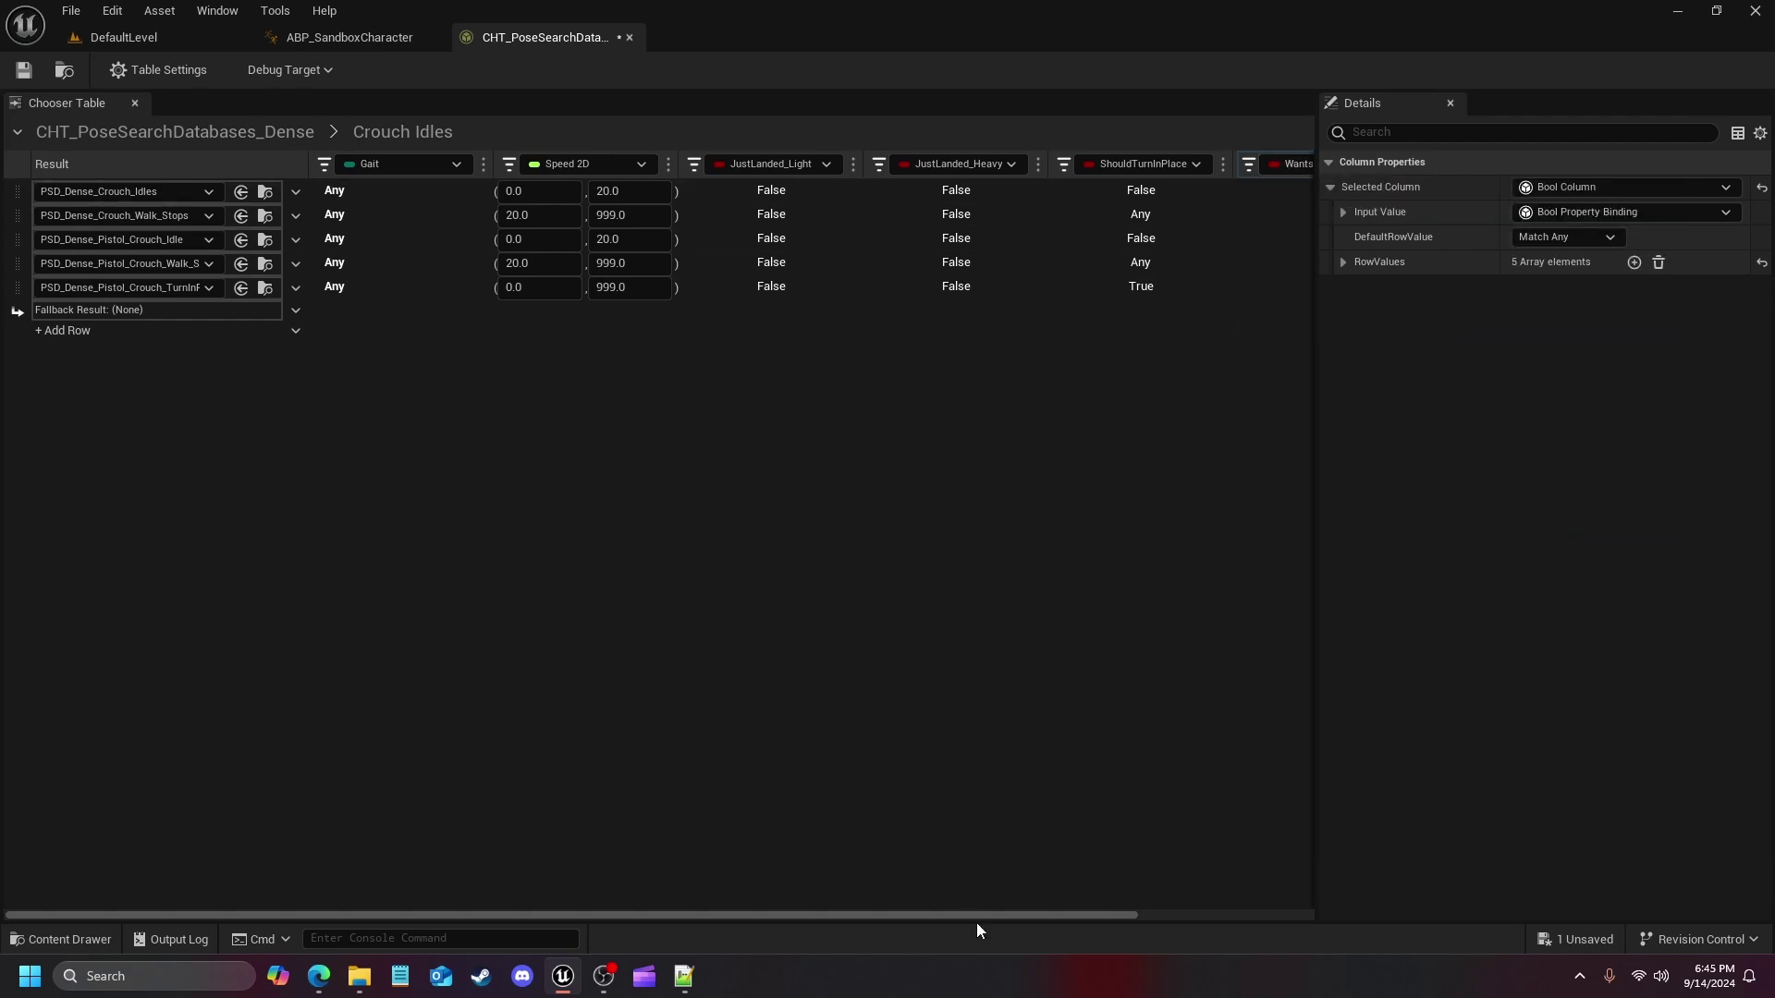
Set Wants To Aim to False for the two non-pistol Crouch Idles rows and True for the three pistol rows, and save the chooser table
{"action": "left_click_drag", "start_coordinate": [979, 917], "coordinate": [1051, 918]}
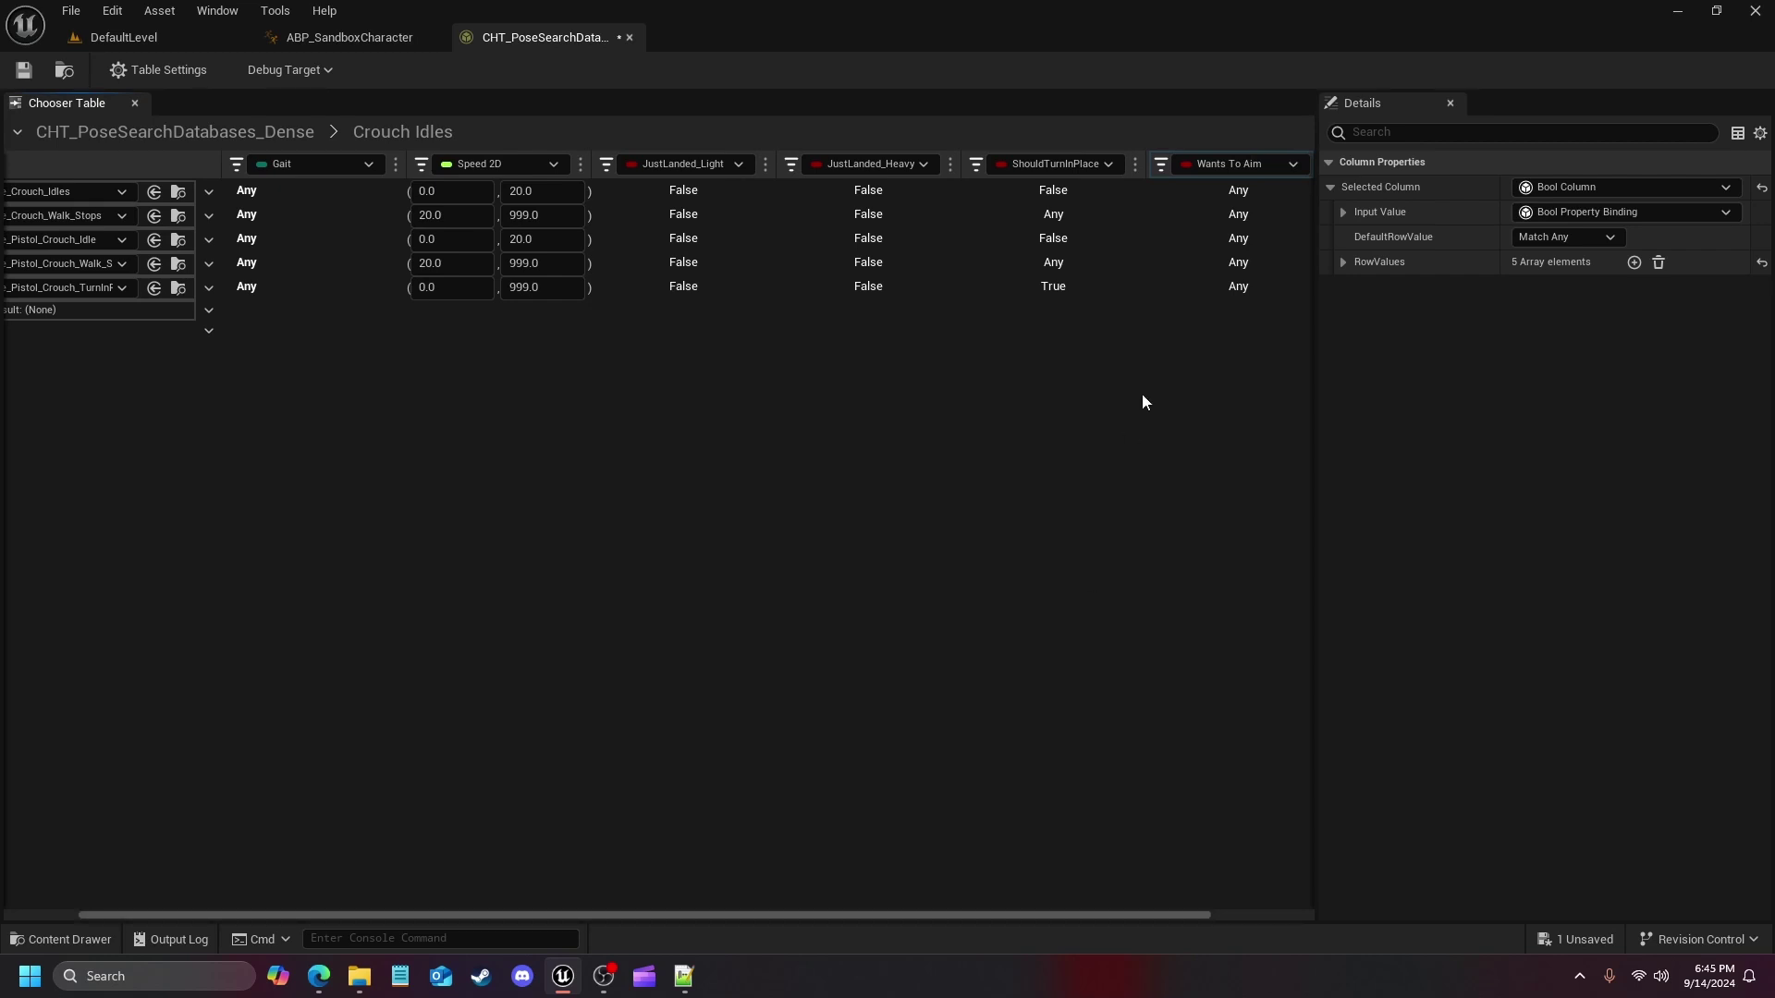
{"action": "left_click", "coordinate": [1237, 192]}
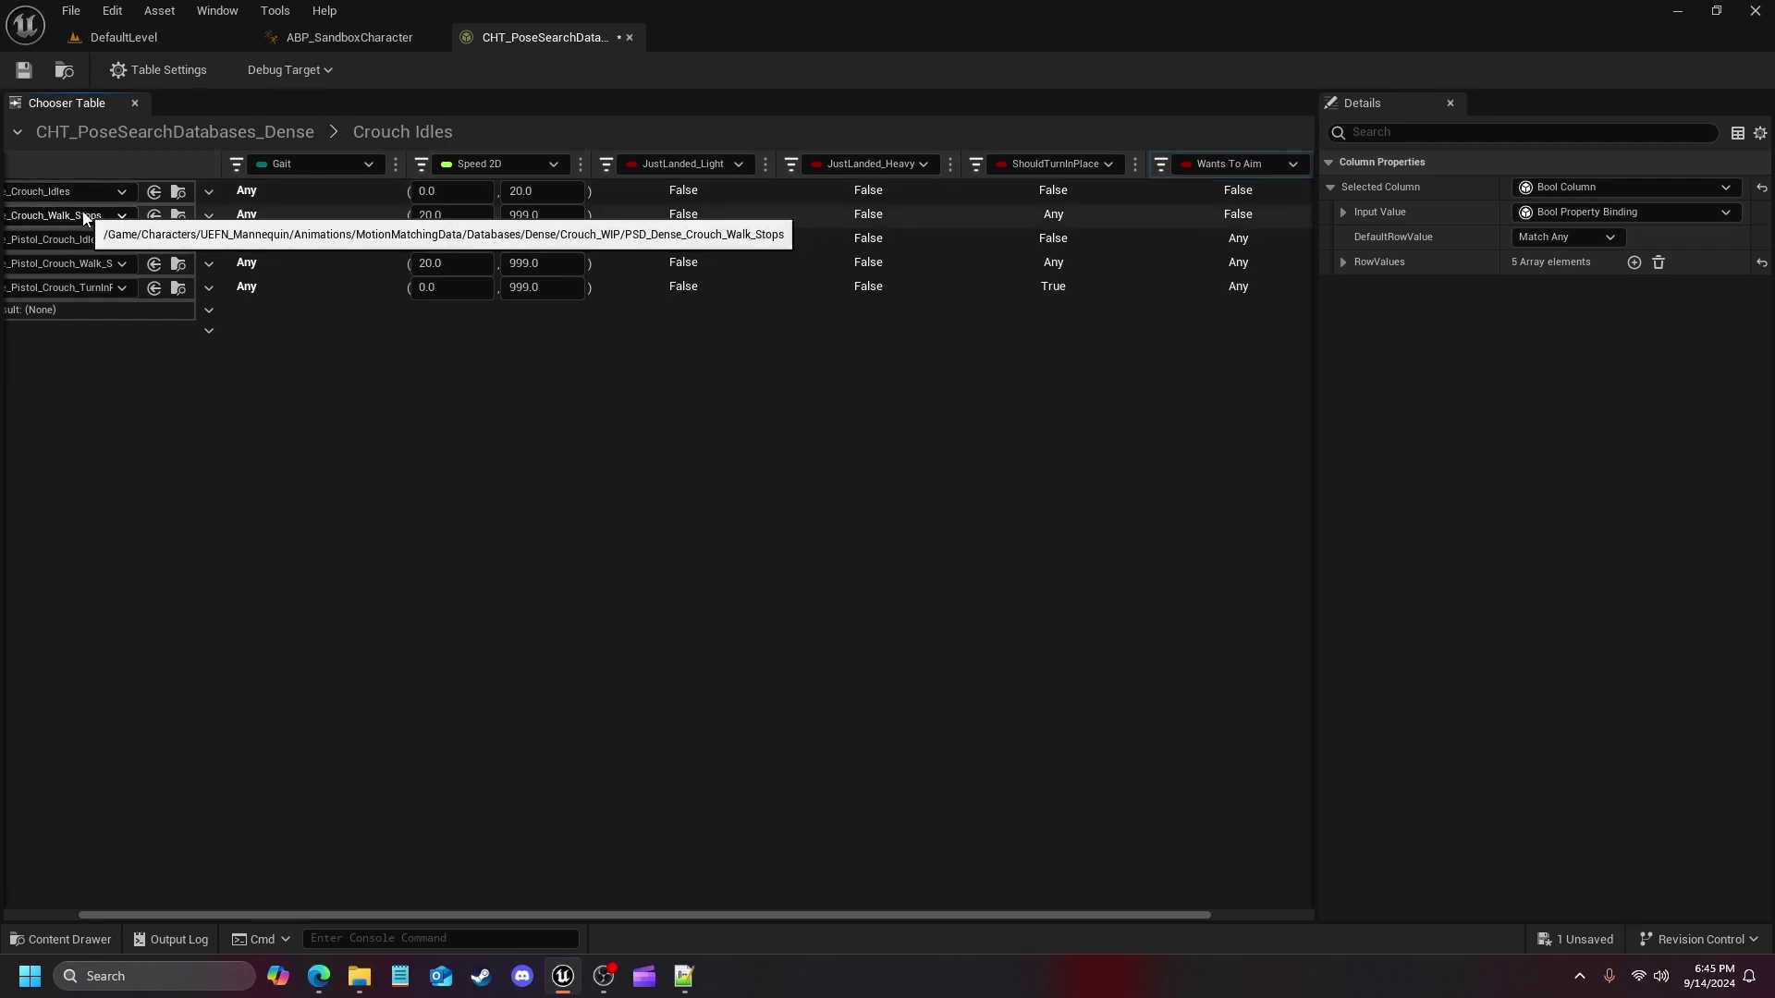
{"action": "left_click", "coordinate": [1246, 243]}
{"action": "left_click", "coordinate": [1244, 286]}
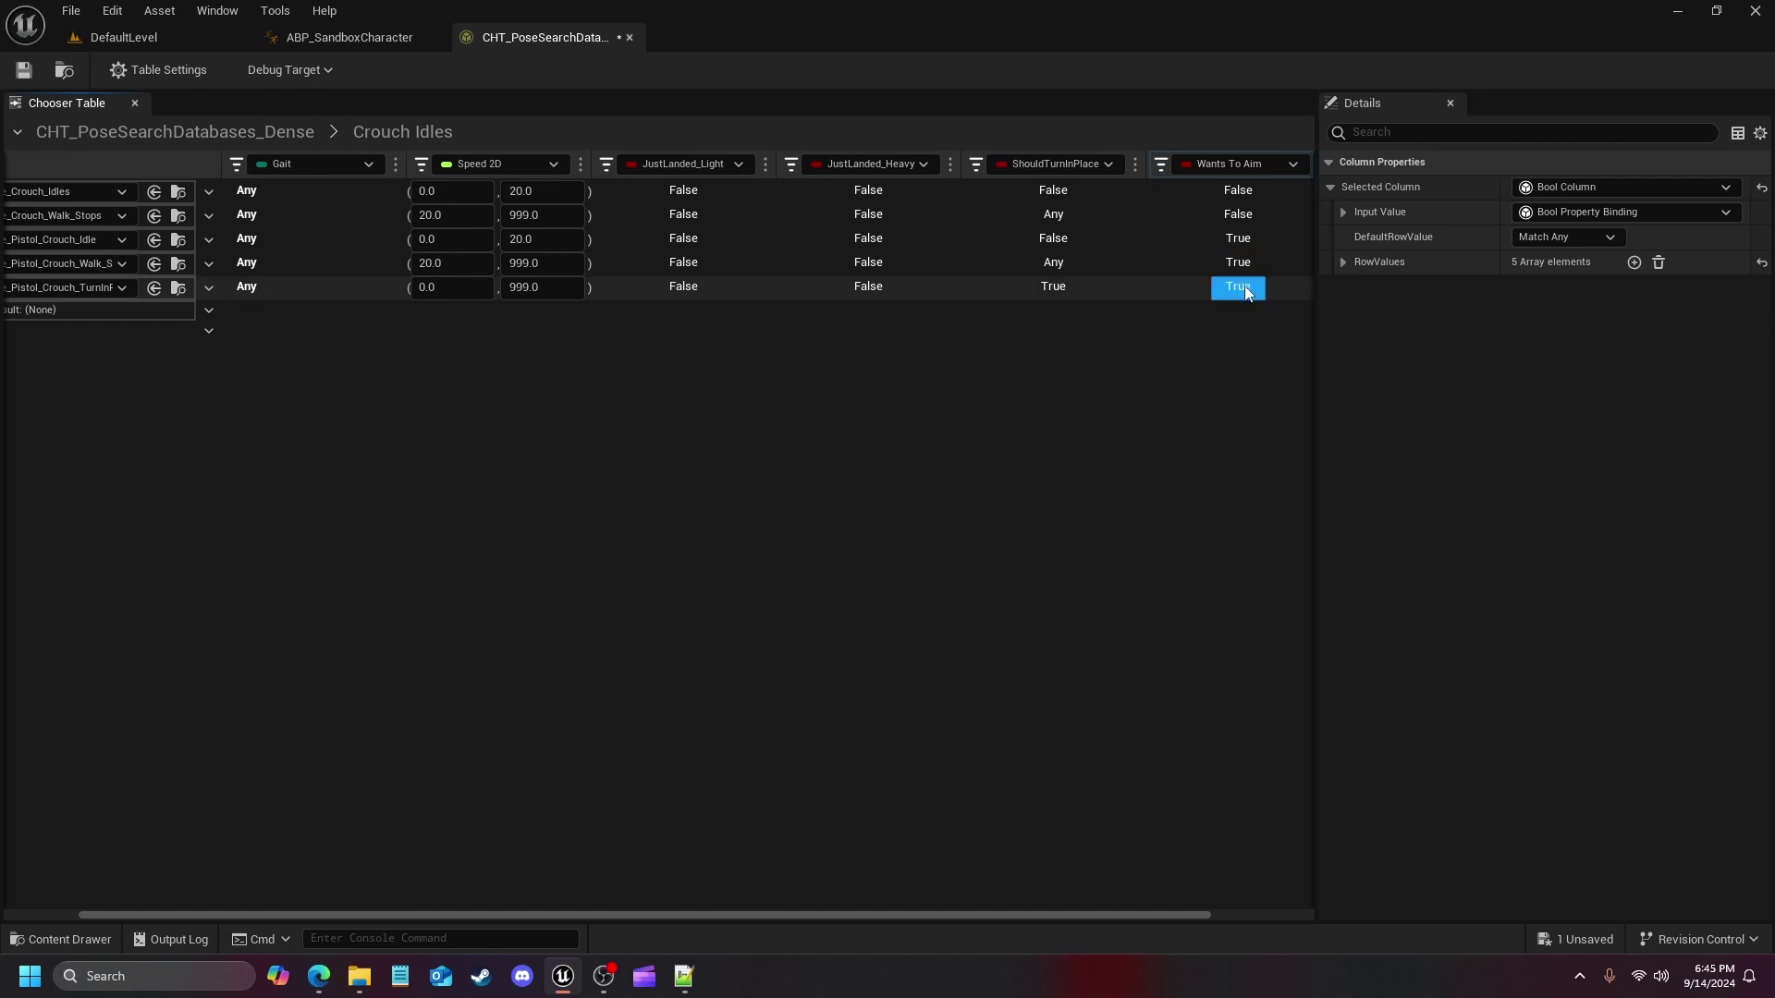
{"action": "left_click_drag", "start_coordinate": [1189, 912], "coordinate": [934, 890]}
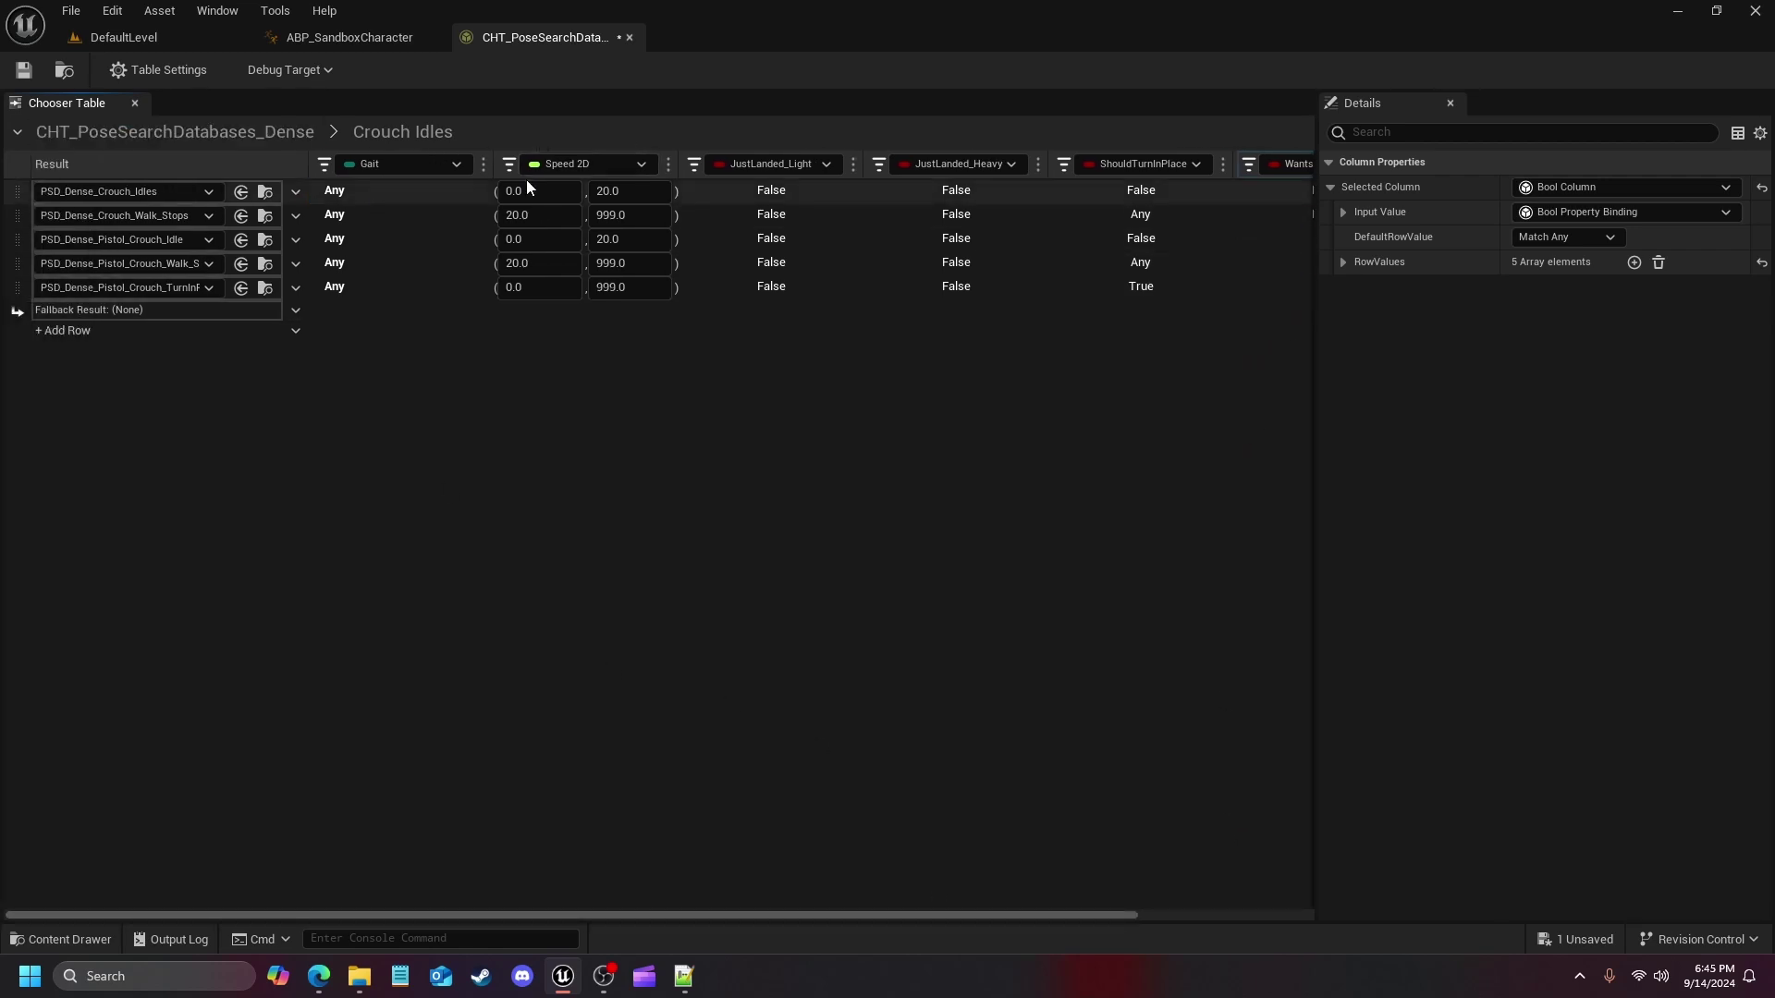
{"action": "left_click", "coordinate": [24, 70]}
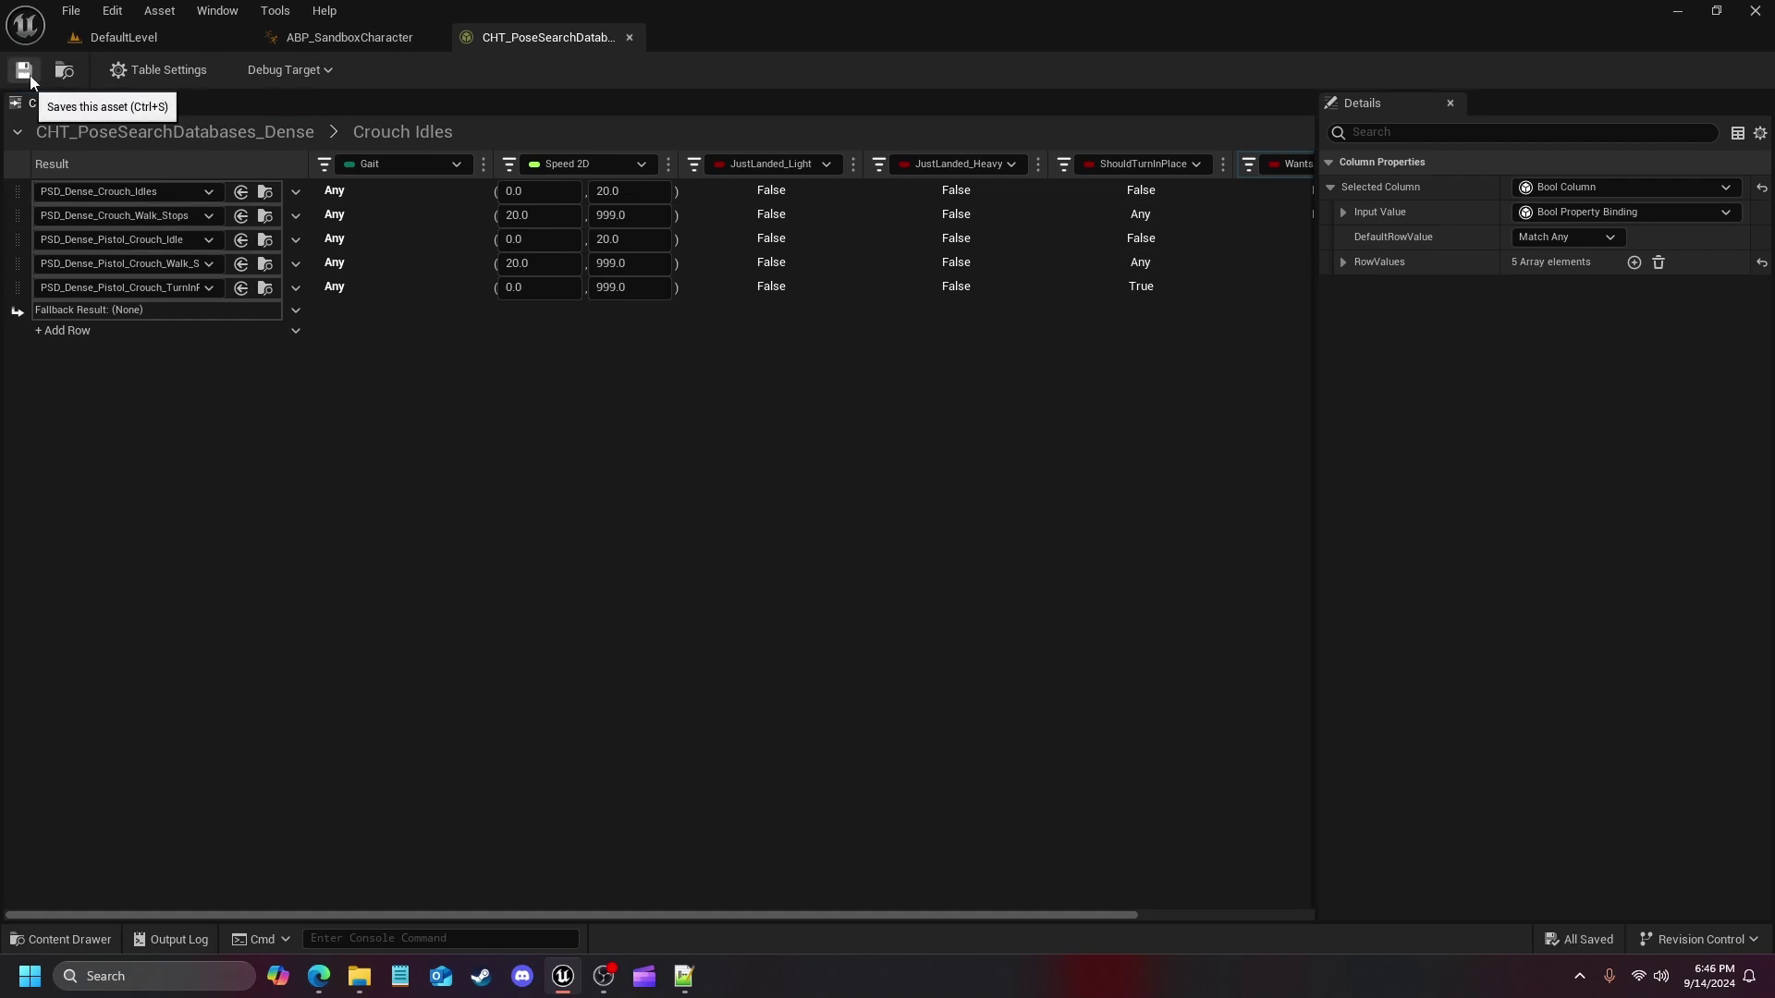
Open the nested Crouch Walks chooser and add a Bool column bound to ABP Sandbox Character's Wants To Aim property
{"action": "left_click", "coordinate": [197, 137]}
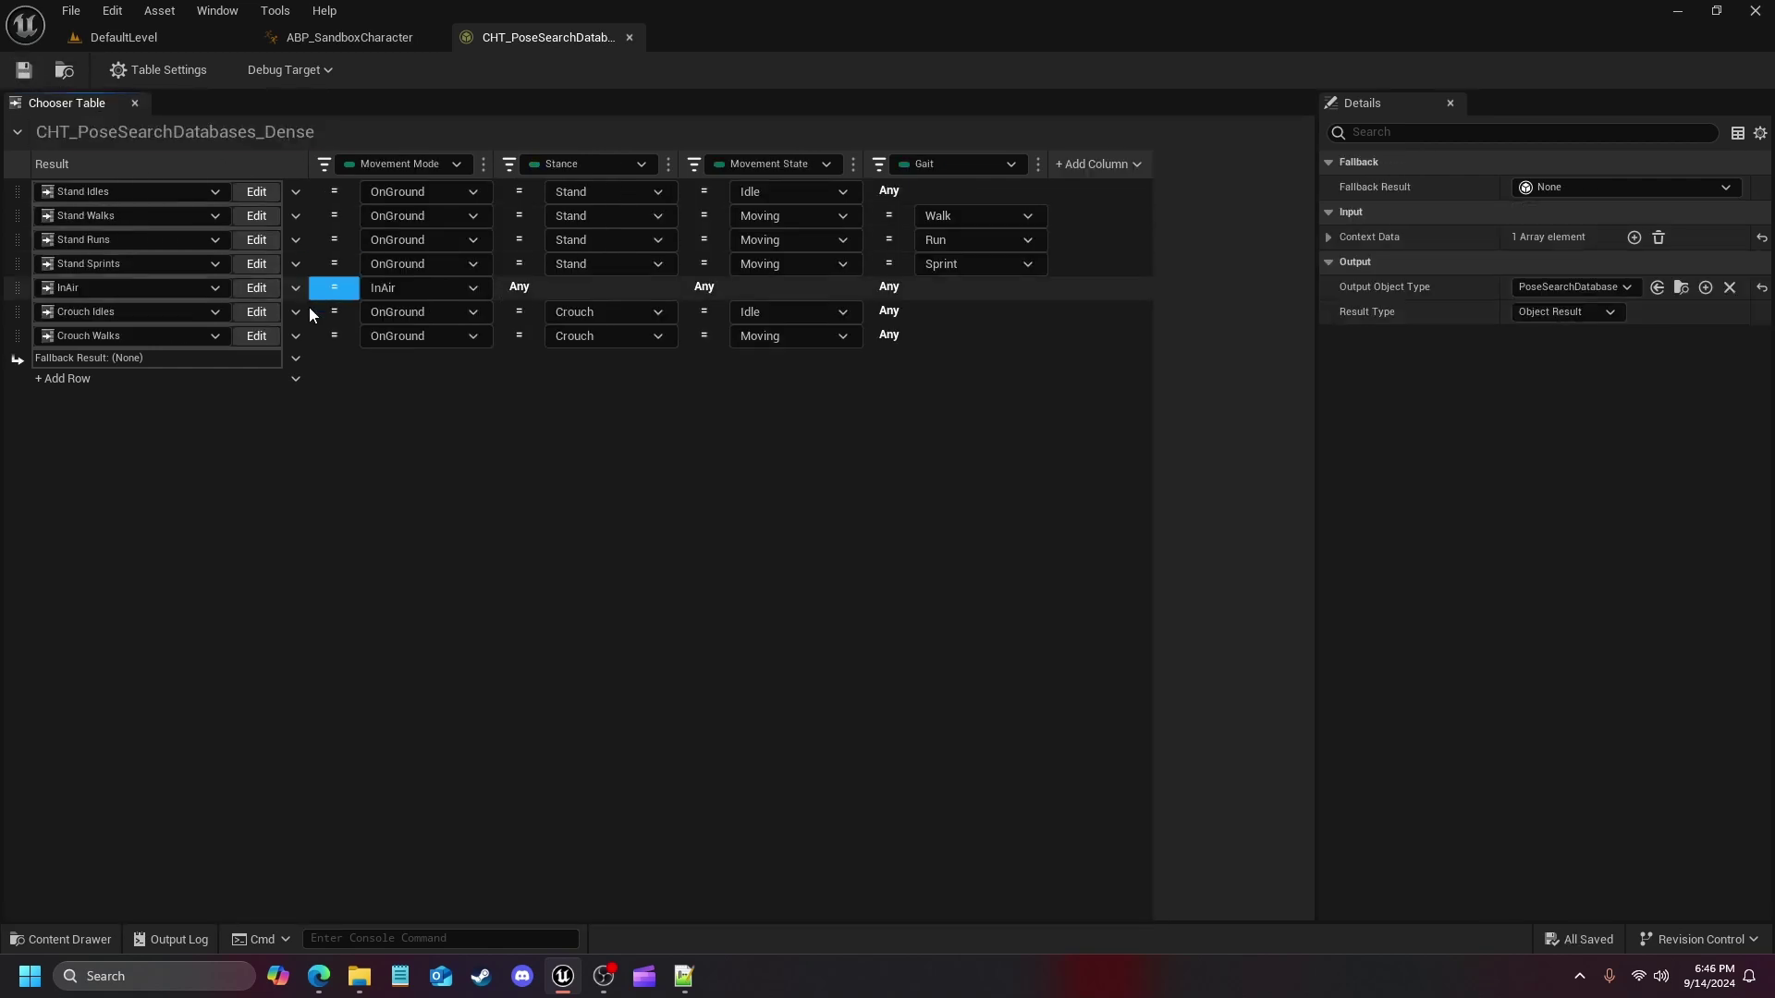
{"action": "left_click", "coordinate": [256, 336]}
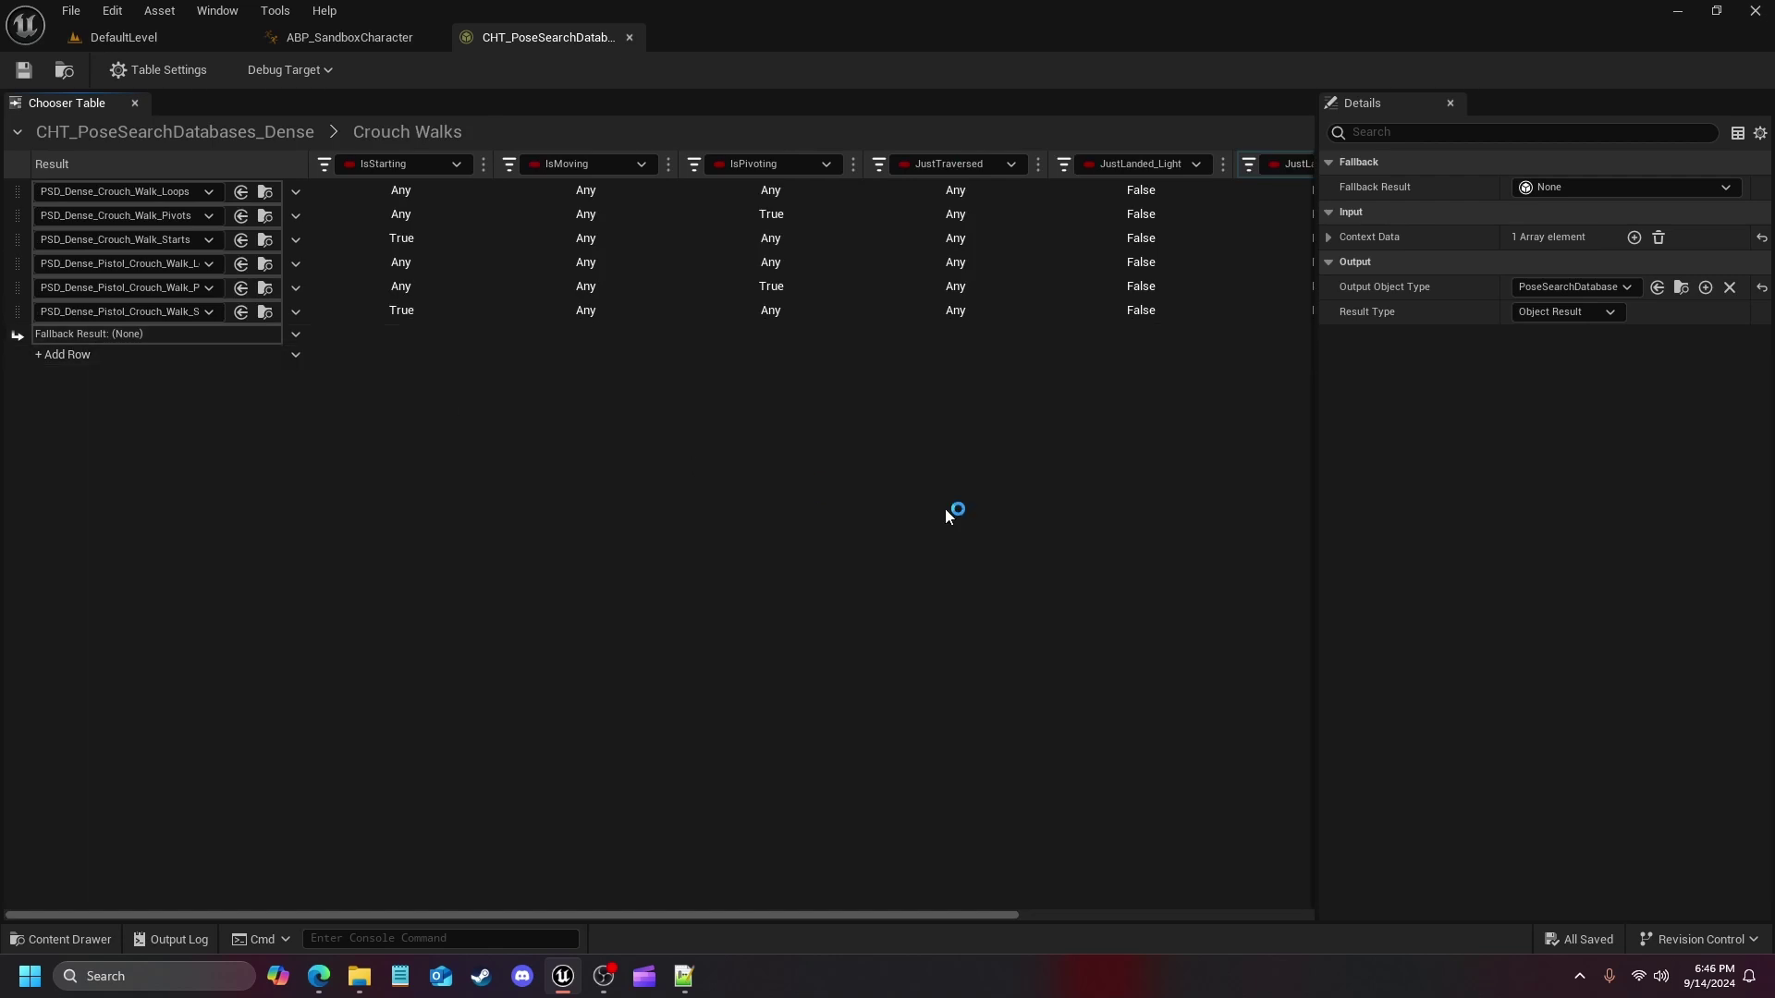
{"action": "left_click_drag", "start_coordinate": [868, 919], "coordinate": [1230, 915]}
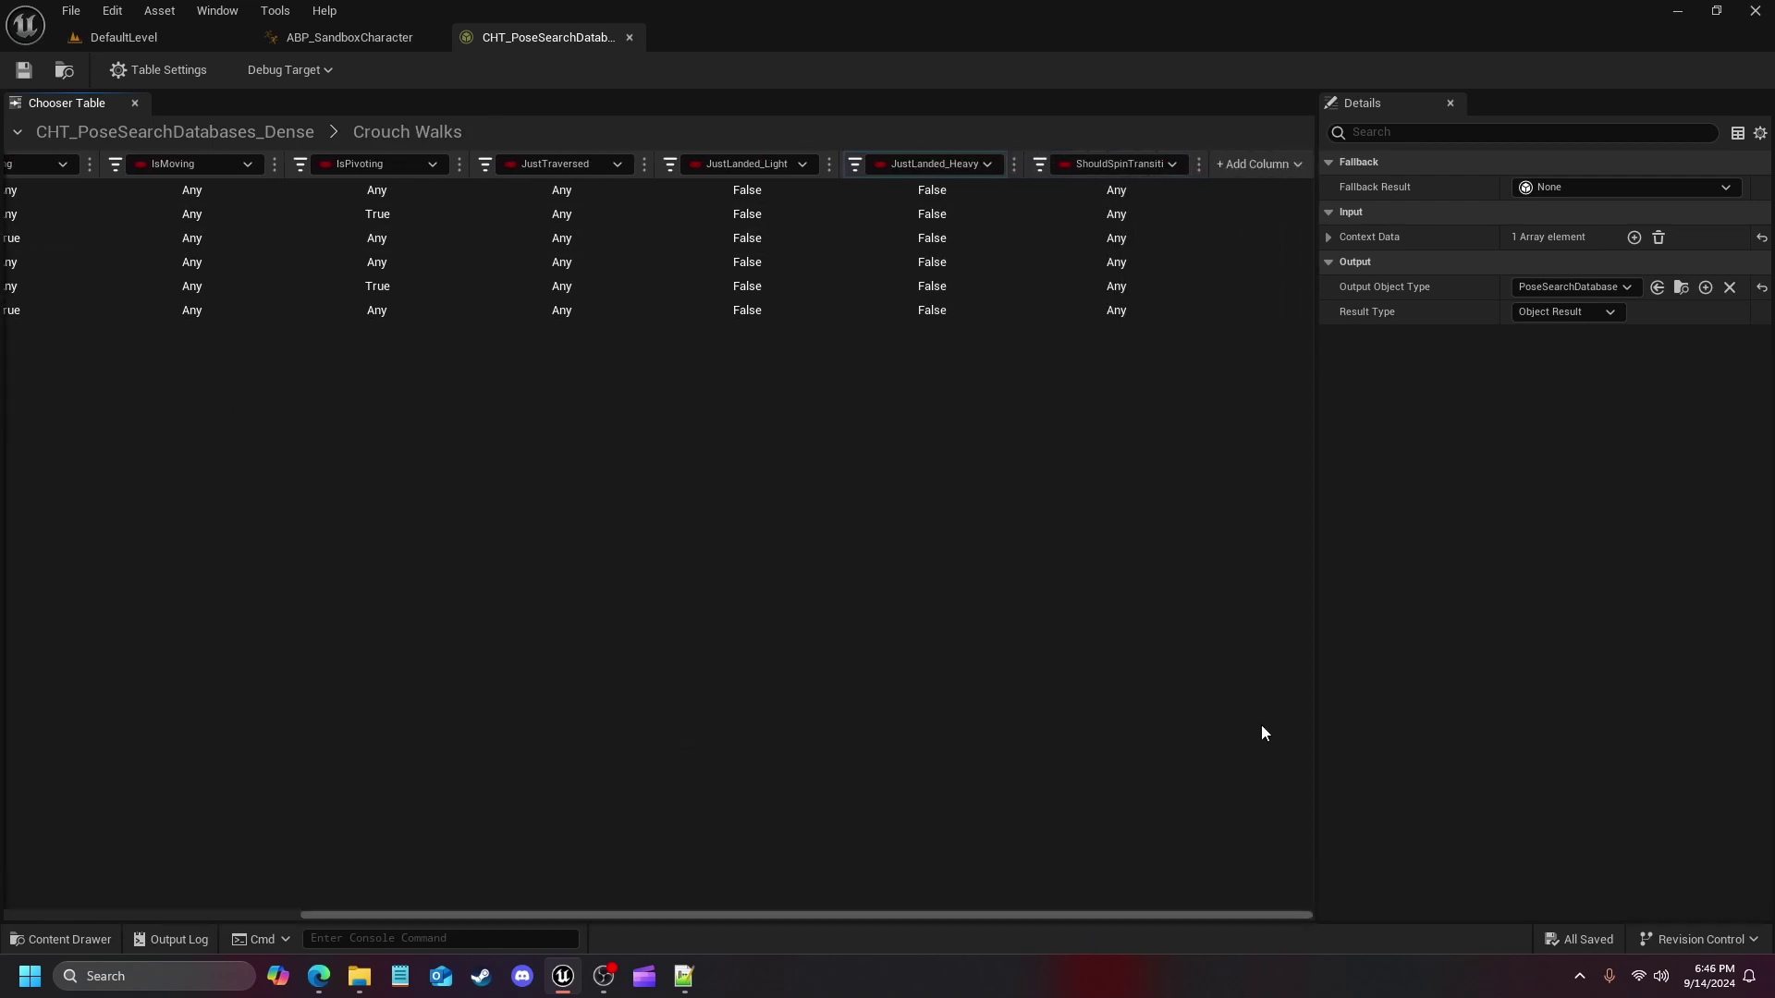
{"action": "left_click", "coordinate": [1252, 164]}
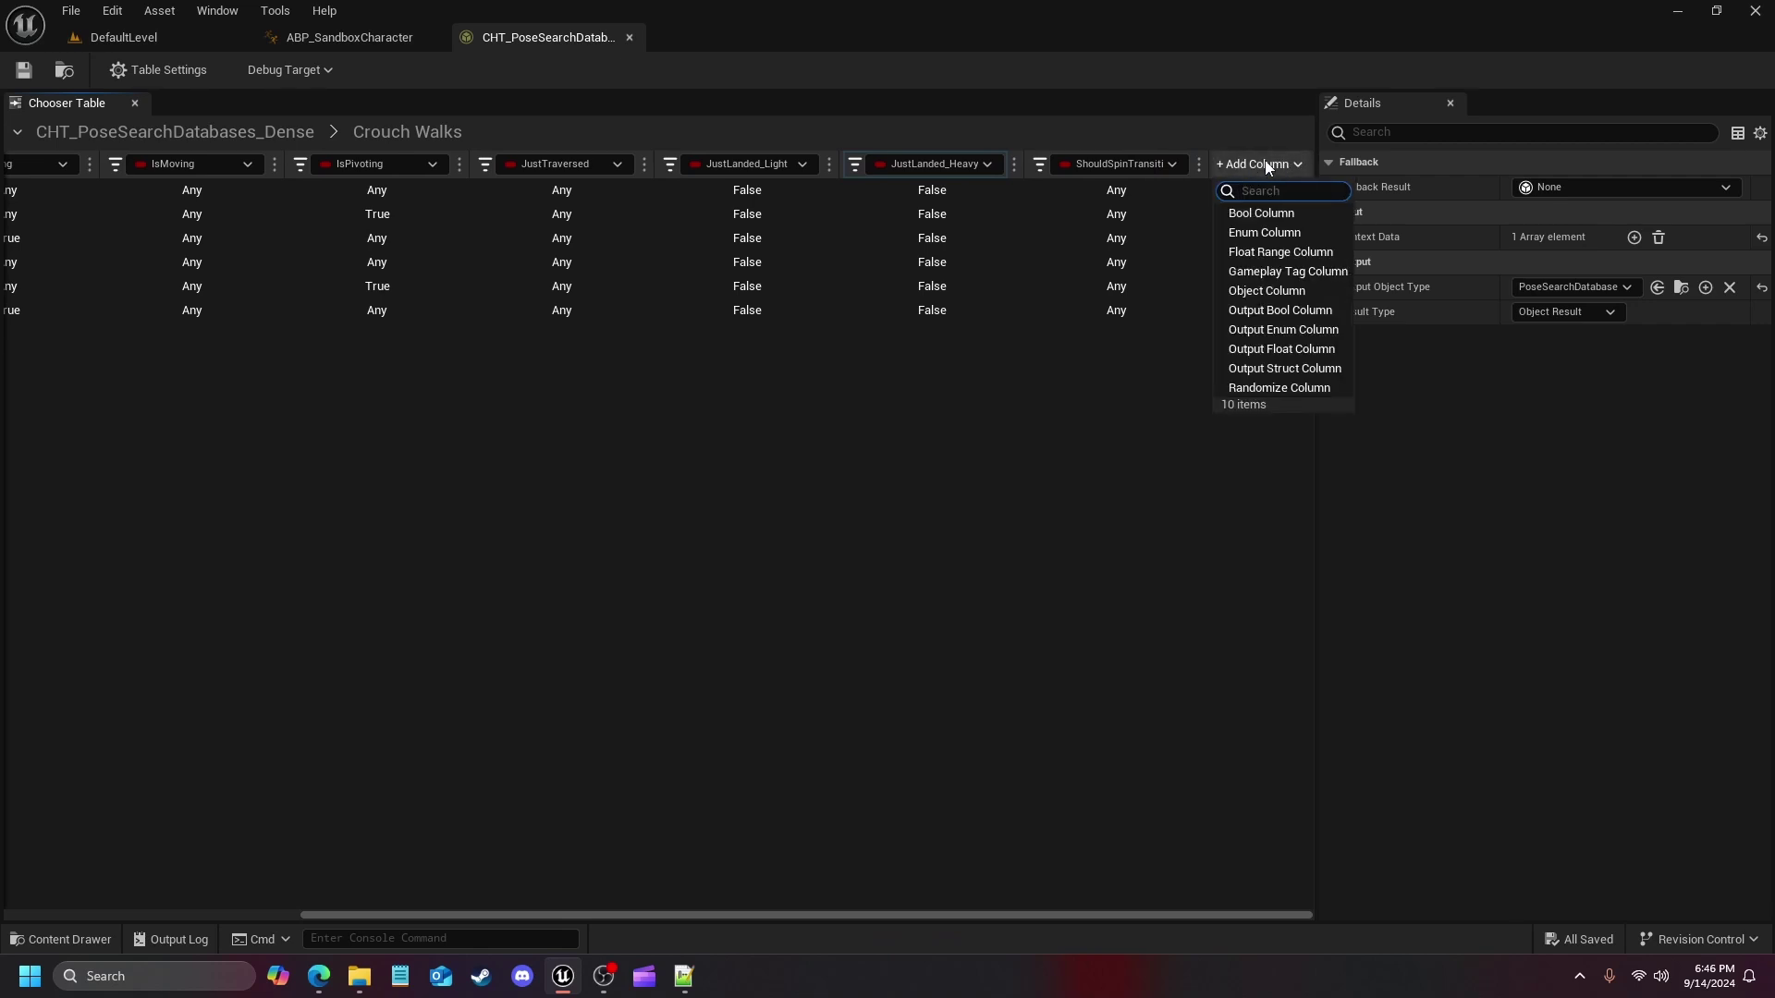
{"action": "left_click", "coordinate": [1263, 213]}
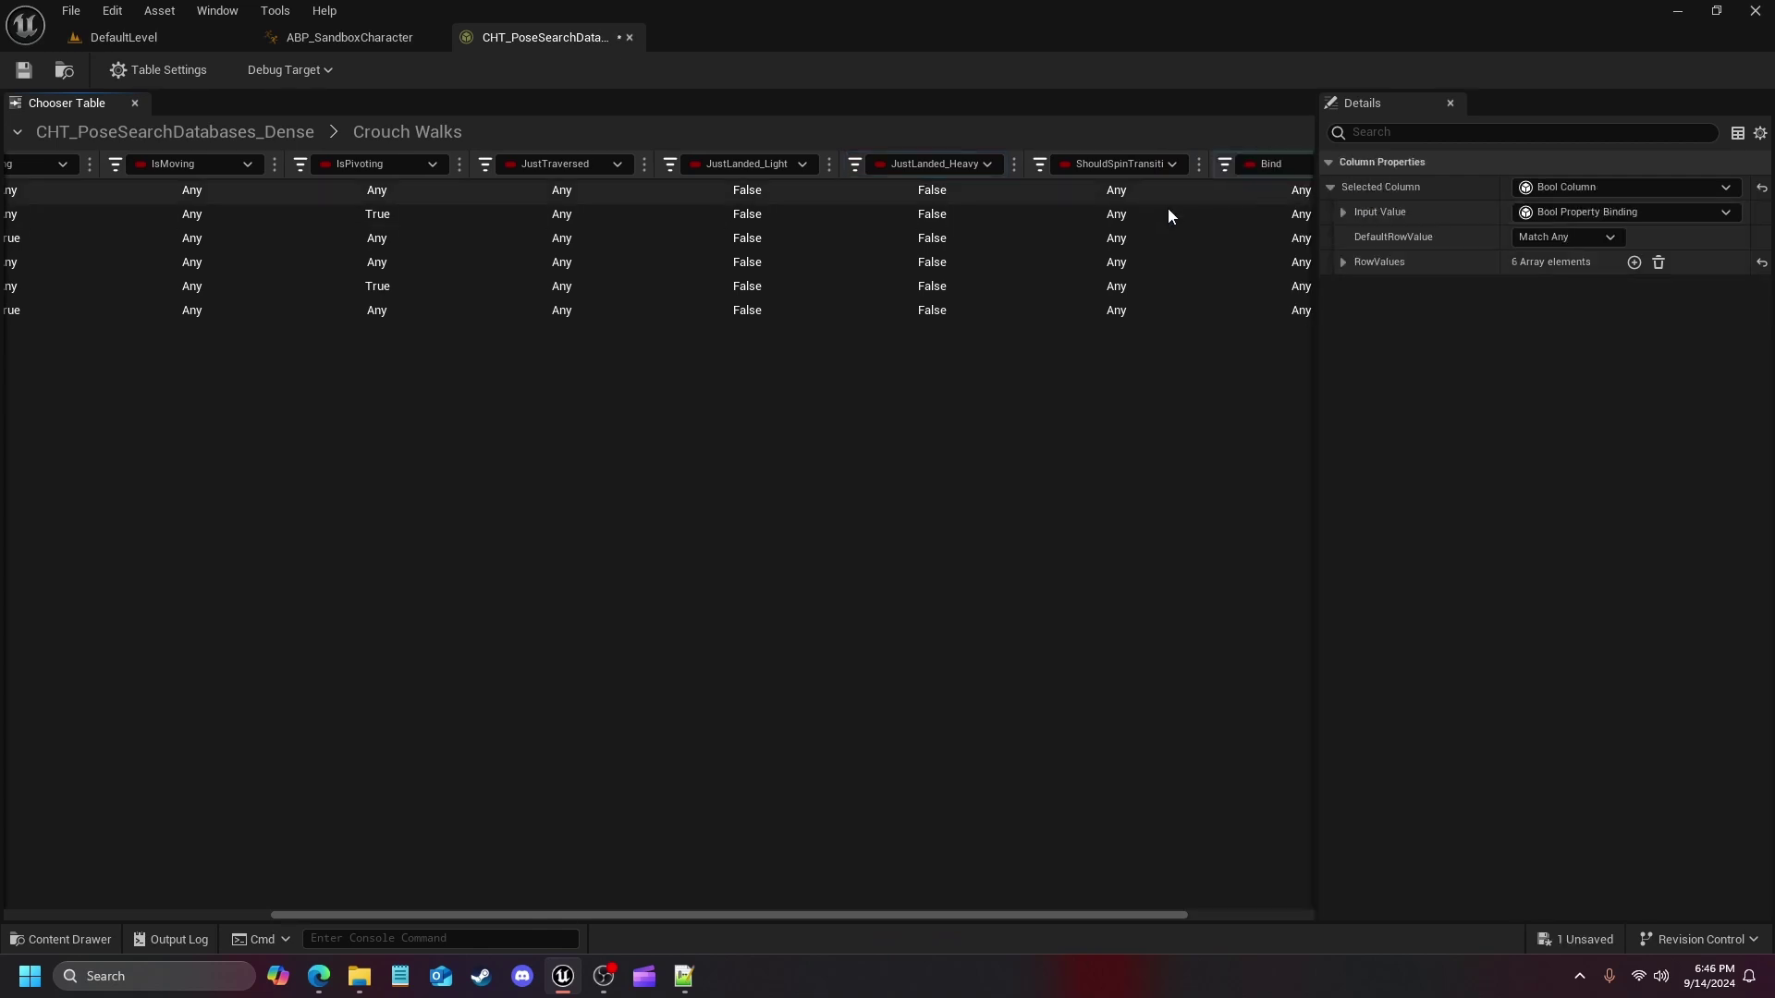
{"action": "left_click", "coordinate": [1266, 167]}
{"action": "mouse_move", "coordinate": [1392, 196]}
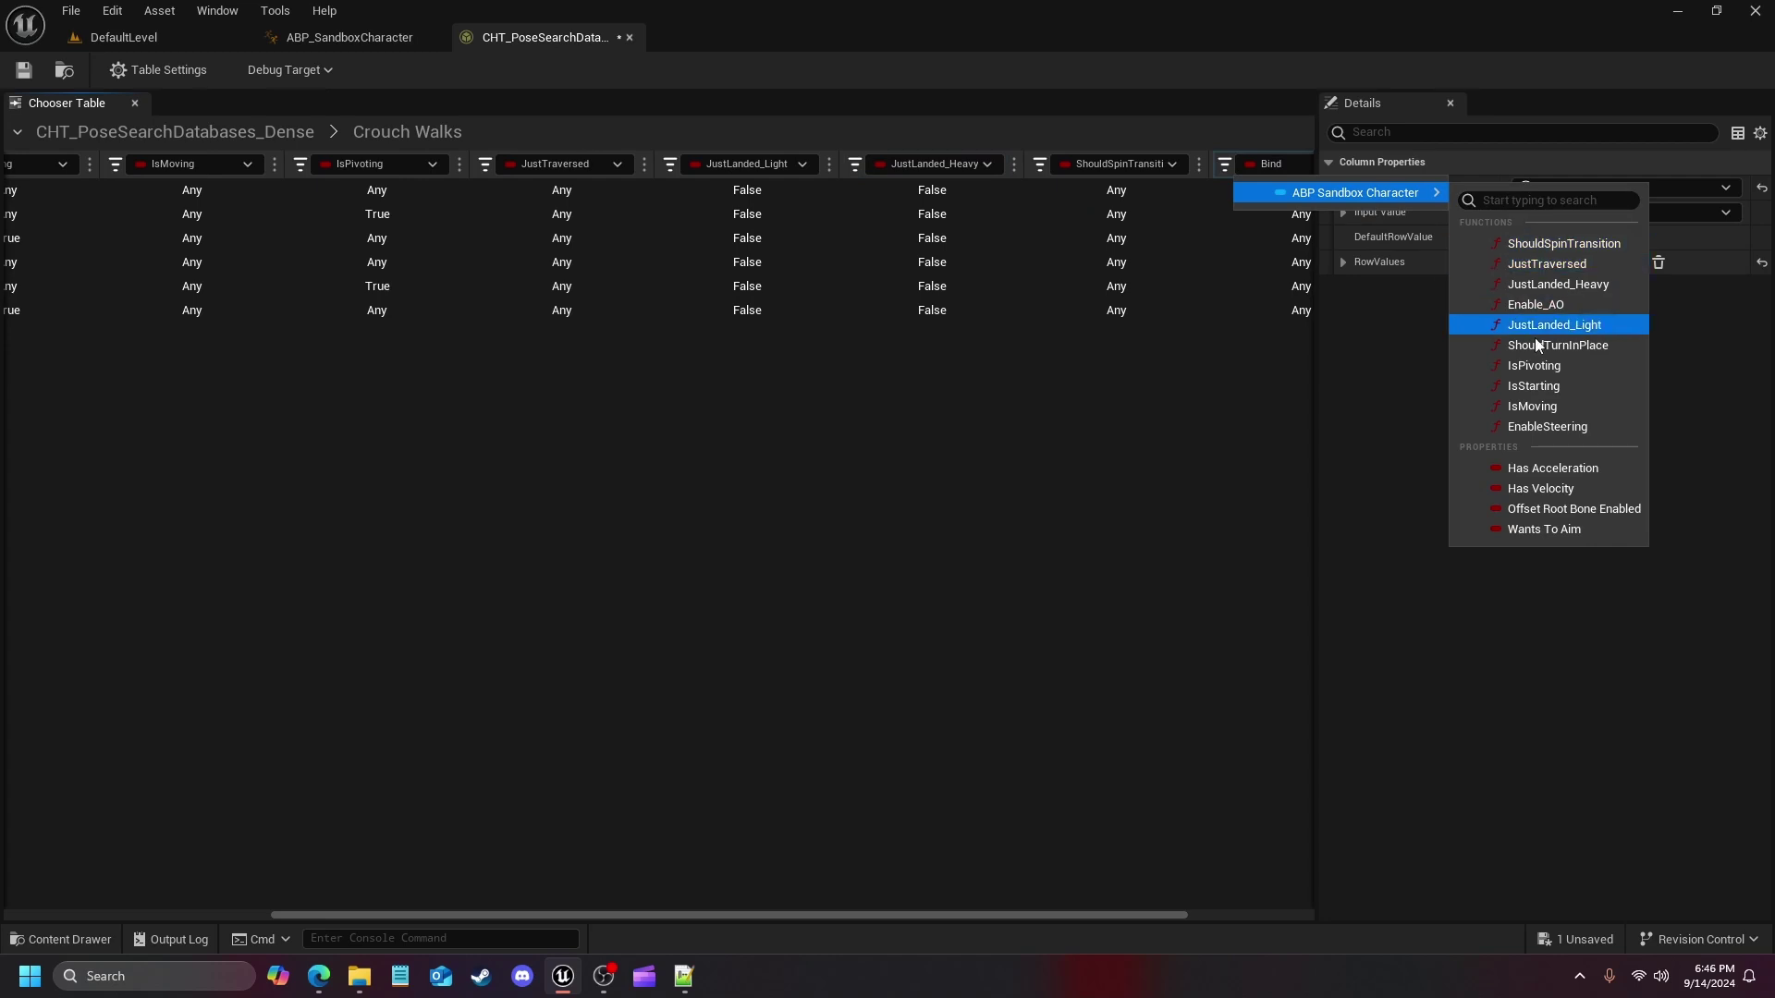
{"action": "left_click", "coordinate": [1551, 530]}
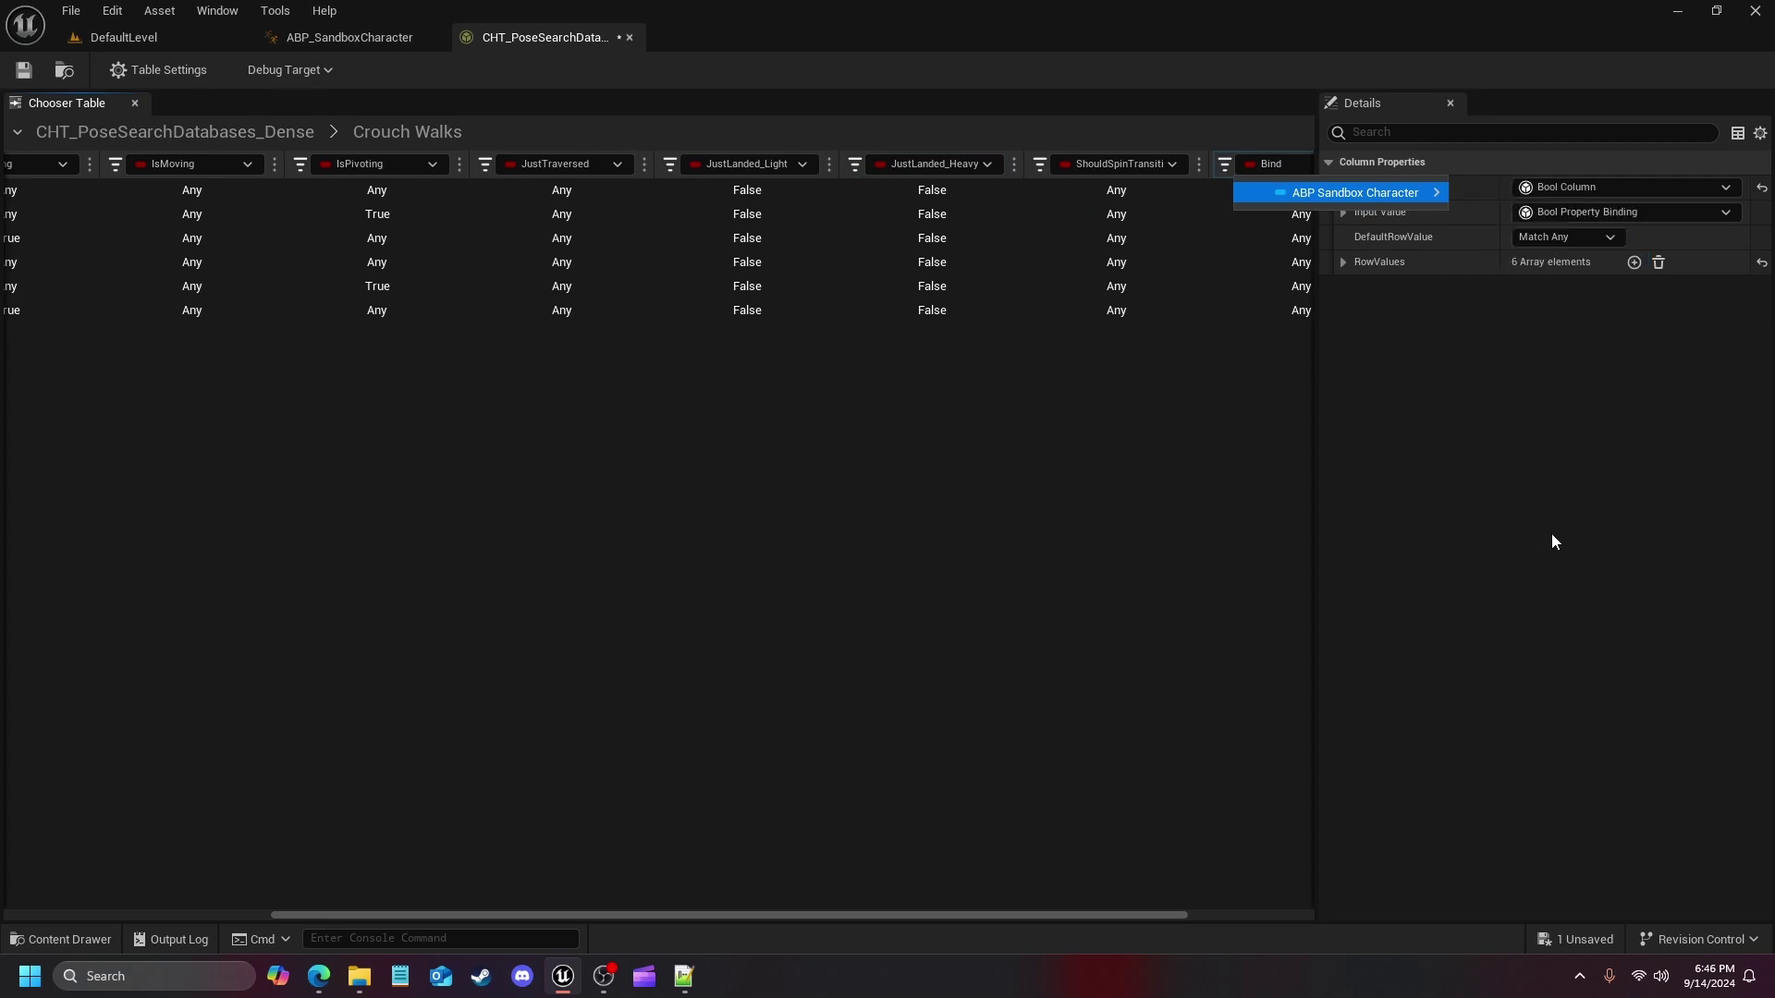
In Crouch Walks, set Wants To Aim to False for the three non-pistol rows and True for the three pistol rows, and save the chooser table
{"action": "left_click_drag", "start_coordinate": [964, 901], "coordinate": [280, 395]}
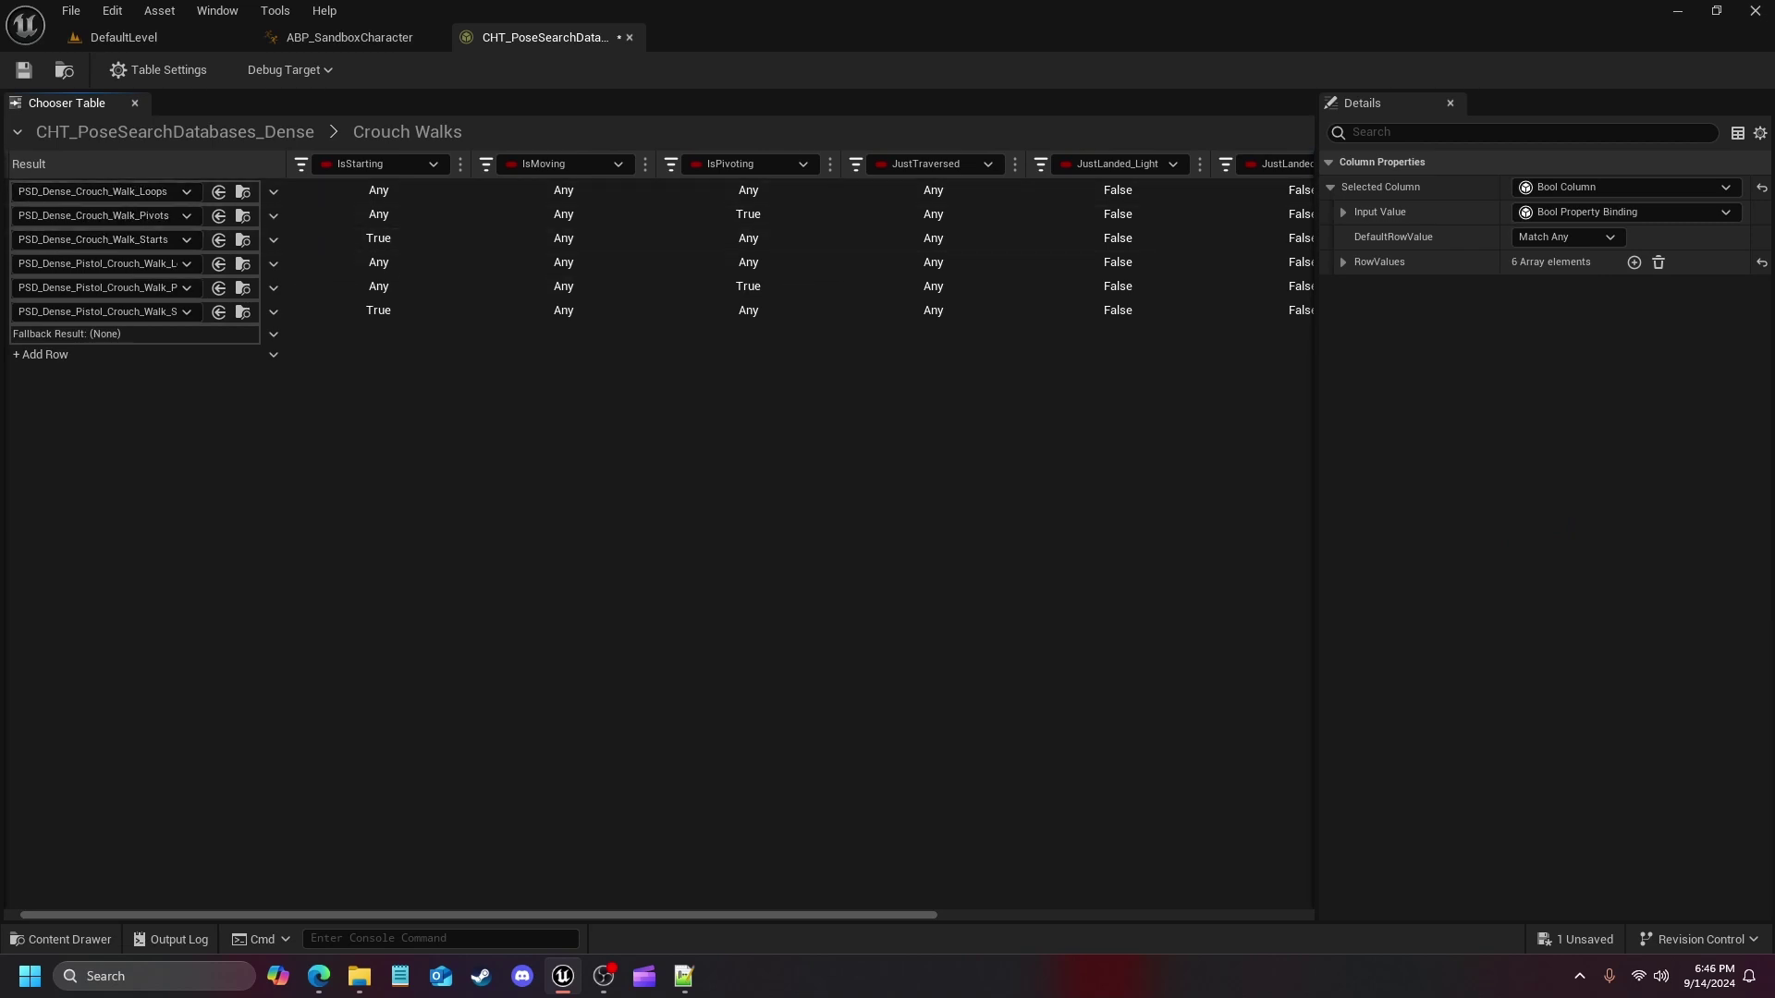
{"action": "left_click_drag", "start_coordinate": [792, 911], "coordinate": [1157, 470]}
{"action": "left_click", "coordinate": [1112, 192]}
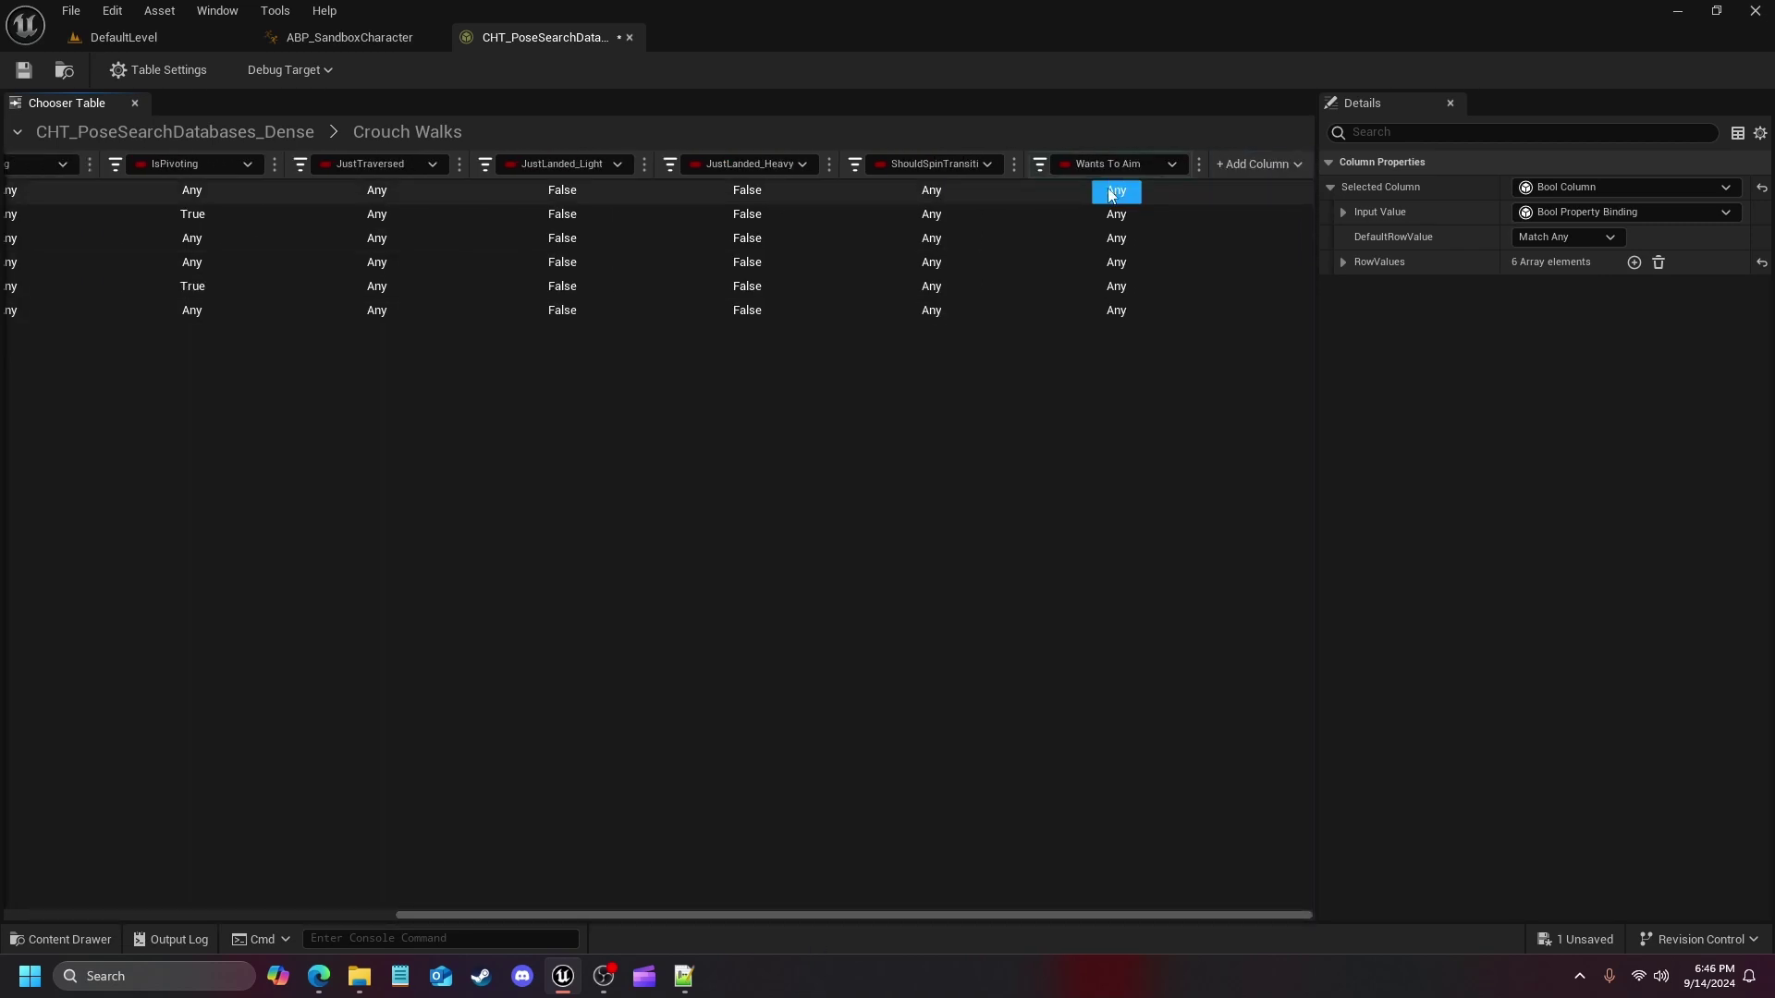
{"action": "left_click", "coordinate": [1117, 215]}
{"action": "left_click", "coordinate": [1116, 238]}
{"action": "left_click", "coordinate": [1118, 263]}
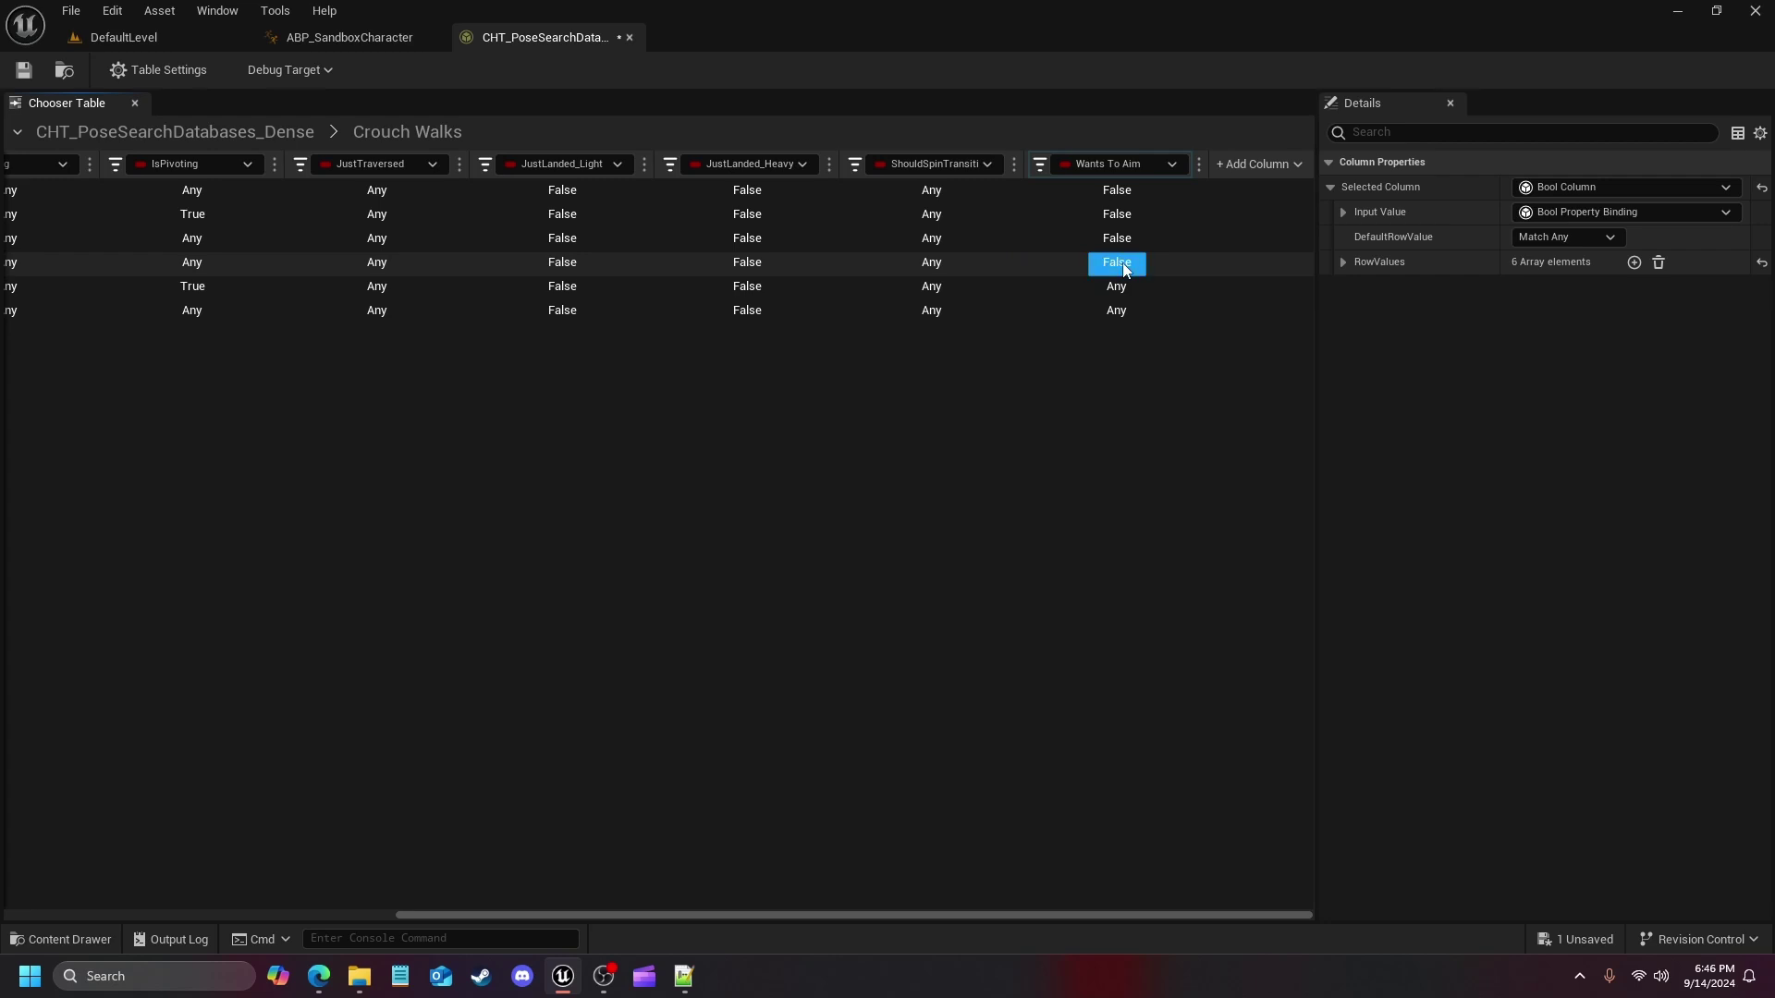
{"action": "left_click", "coordinate": [1123, 264]}
{"action": "left_click", "coordinate": [1125, 285]}
{"action": "left_click", "coordinate": [1126, 313]}
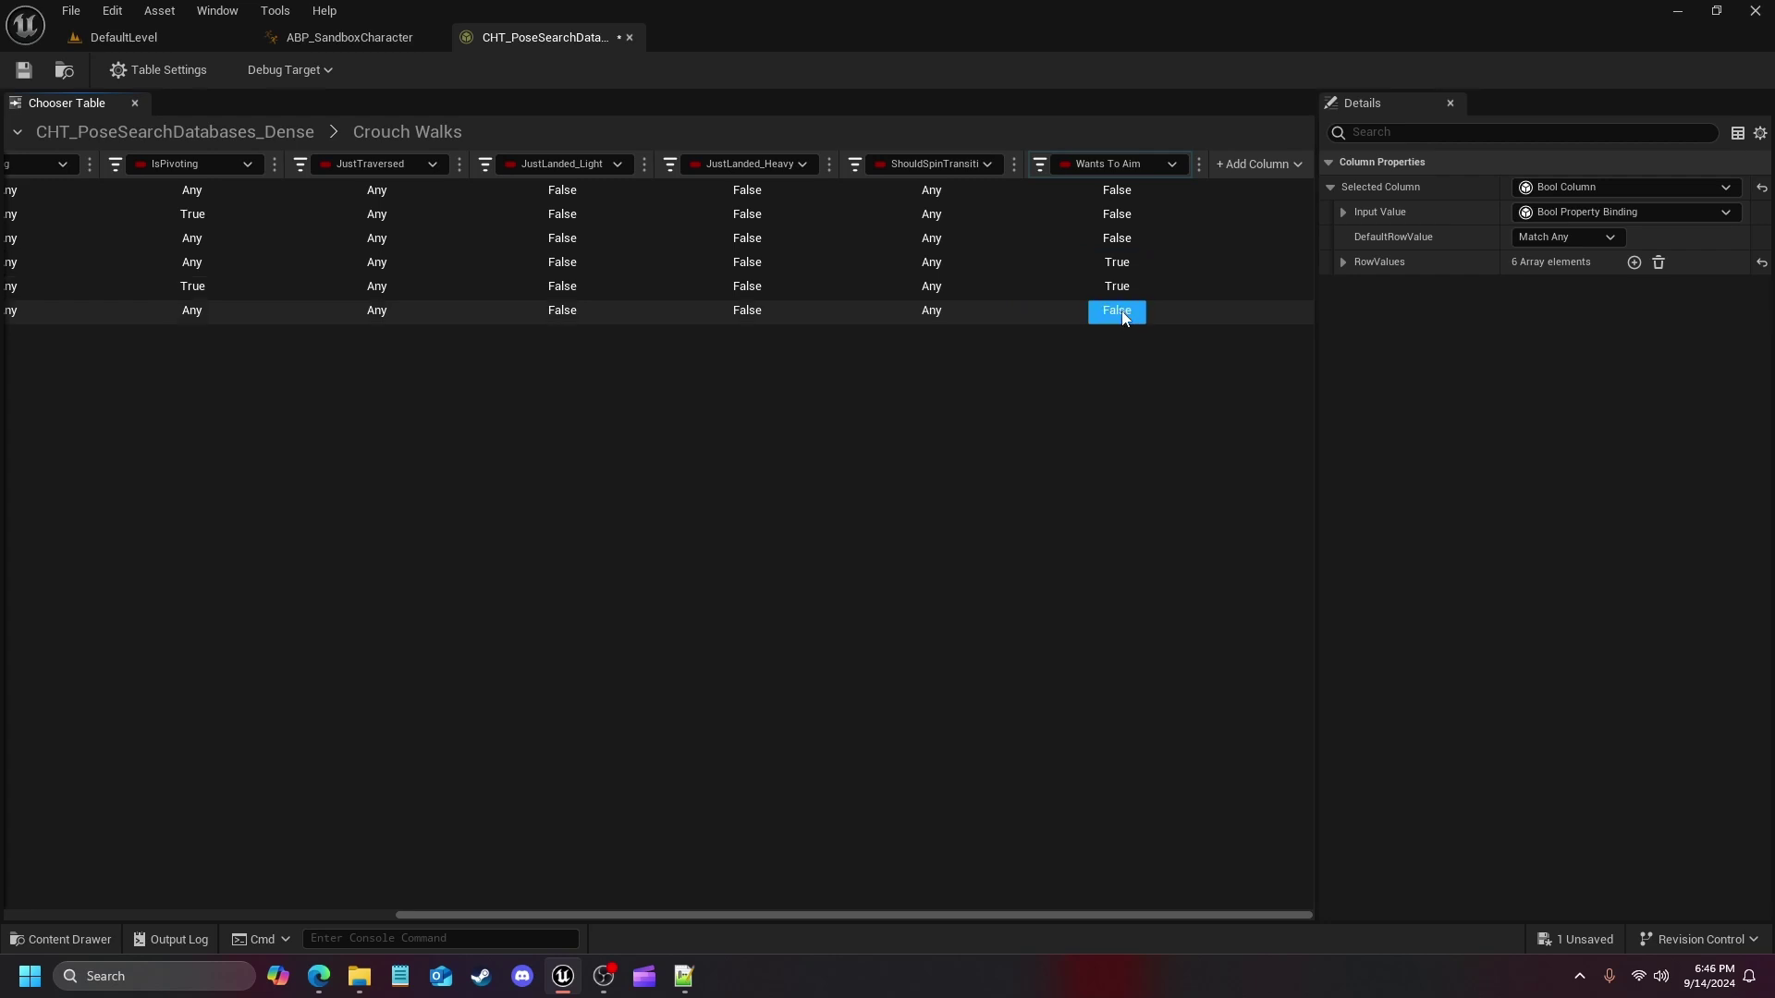
{"action": "left_click", "coordinate": [1124, 314]}
{"action": "left_click_drag", "start_coordinate": [1017, 916], "coordinate": [583, 915]}
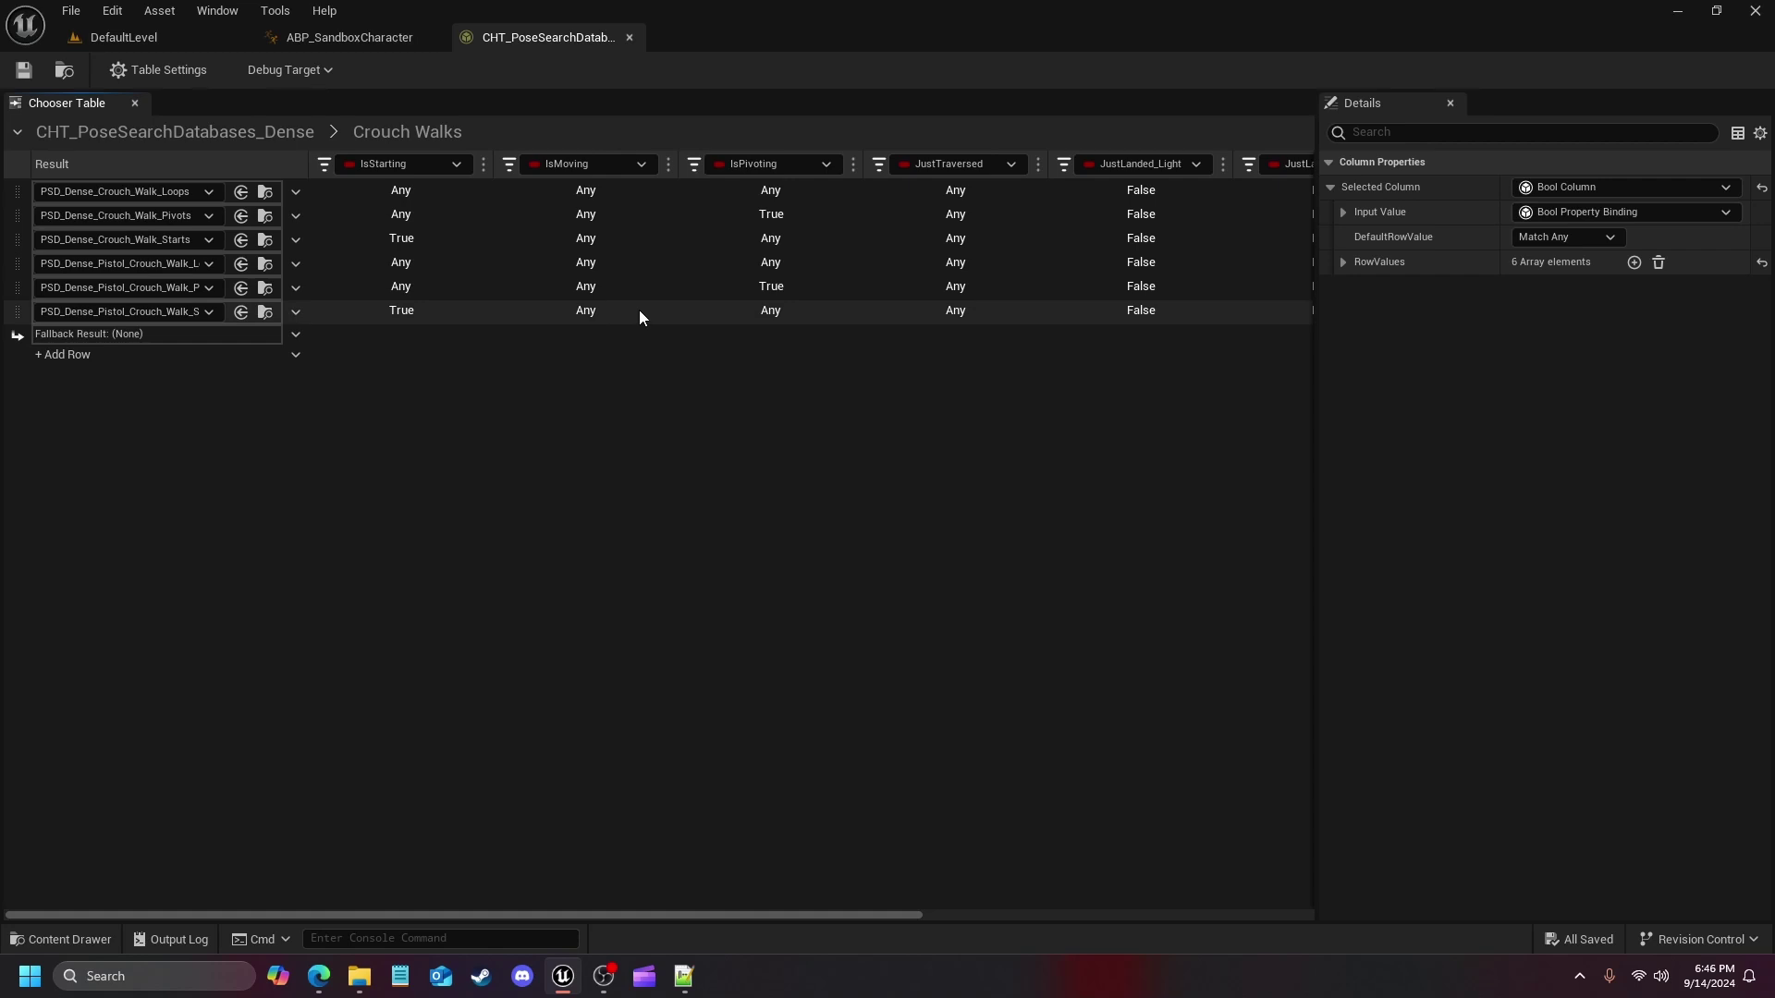
Open the PSD_Dense_Pistol_Crouch_Idle database from the MotionMatchingData/Databases/Dense/Pistol_WIP/Crouch folder
{"action": "left_click", "coordinate": [153, 39]}
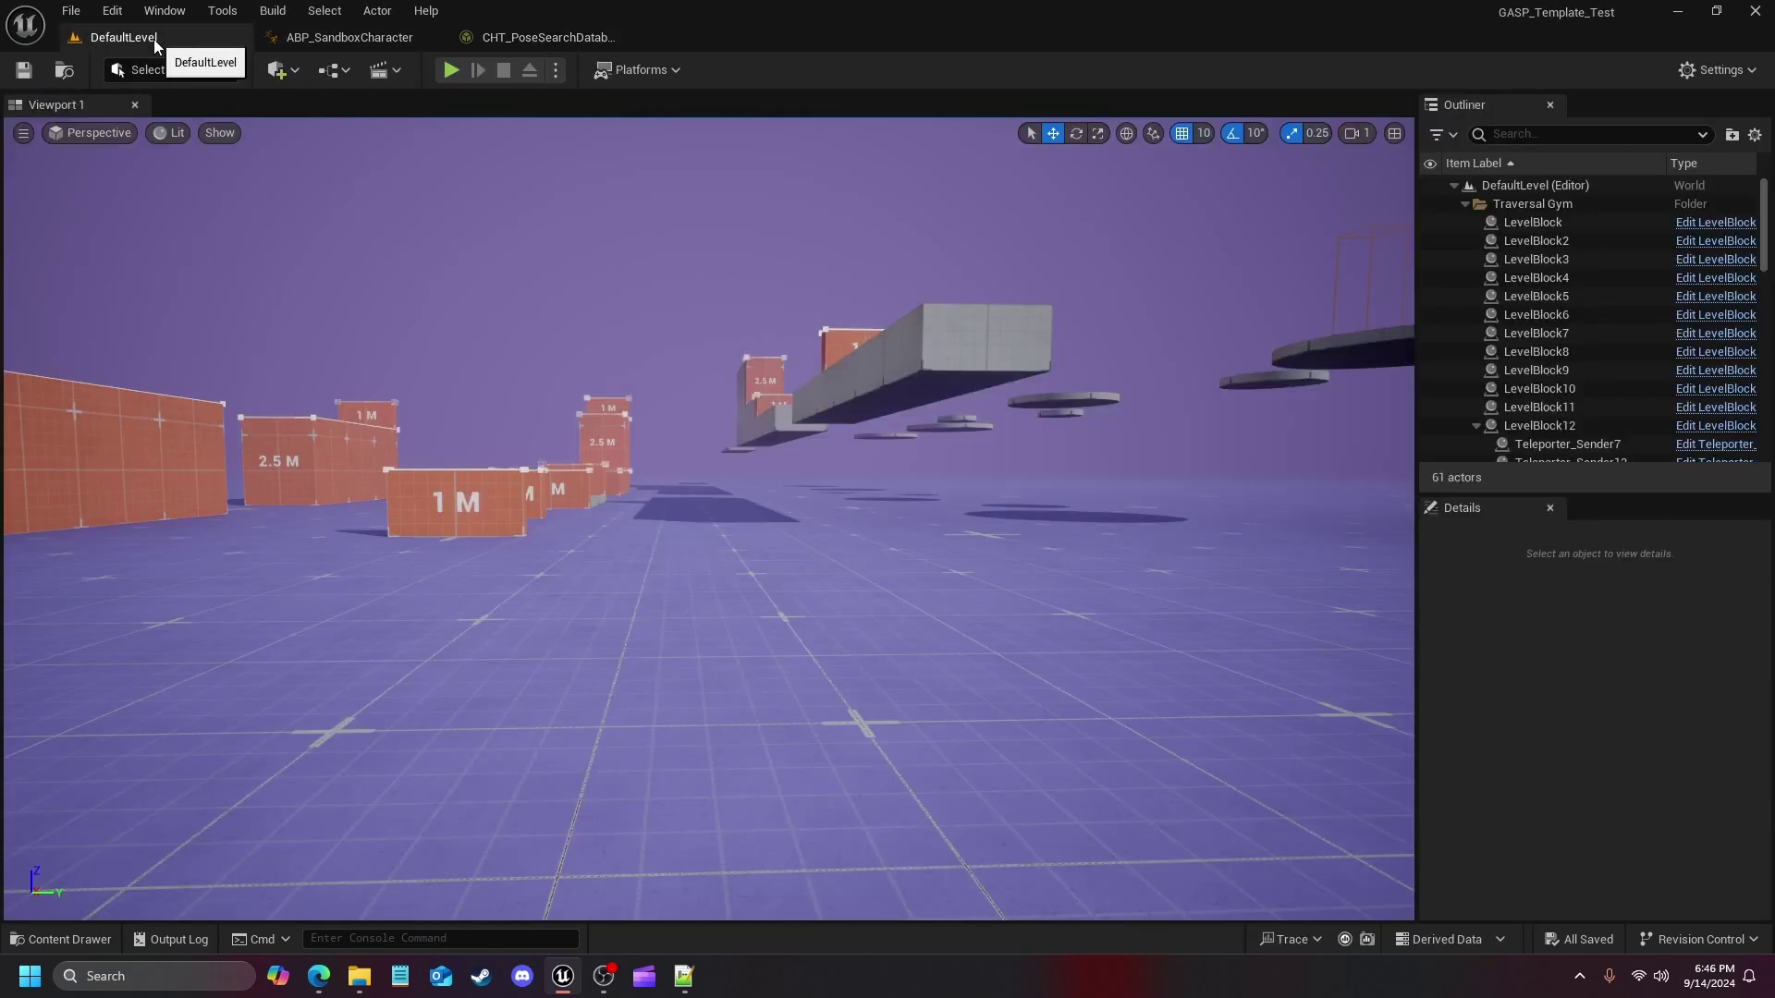
{"action": "left_click", "coordinate": [69, 939]}
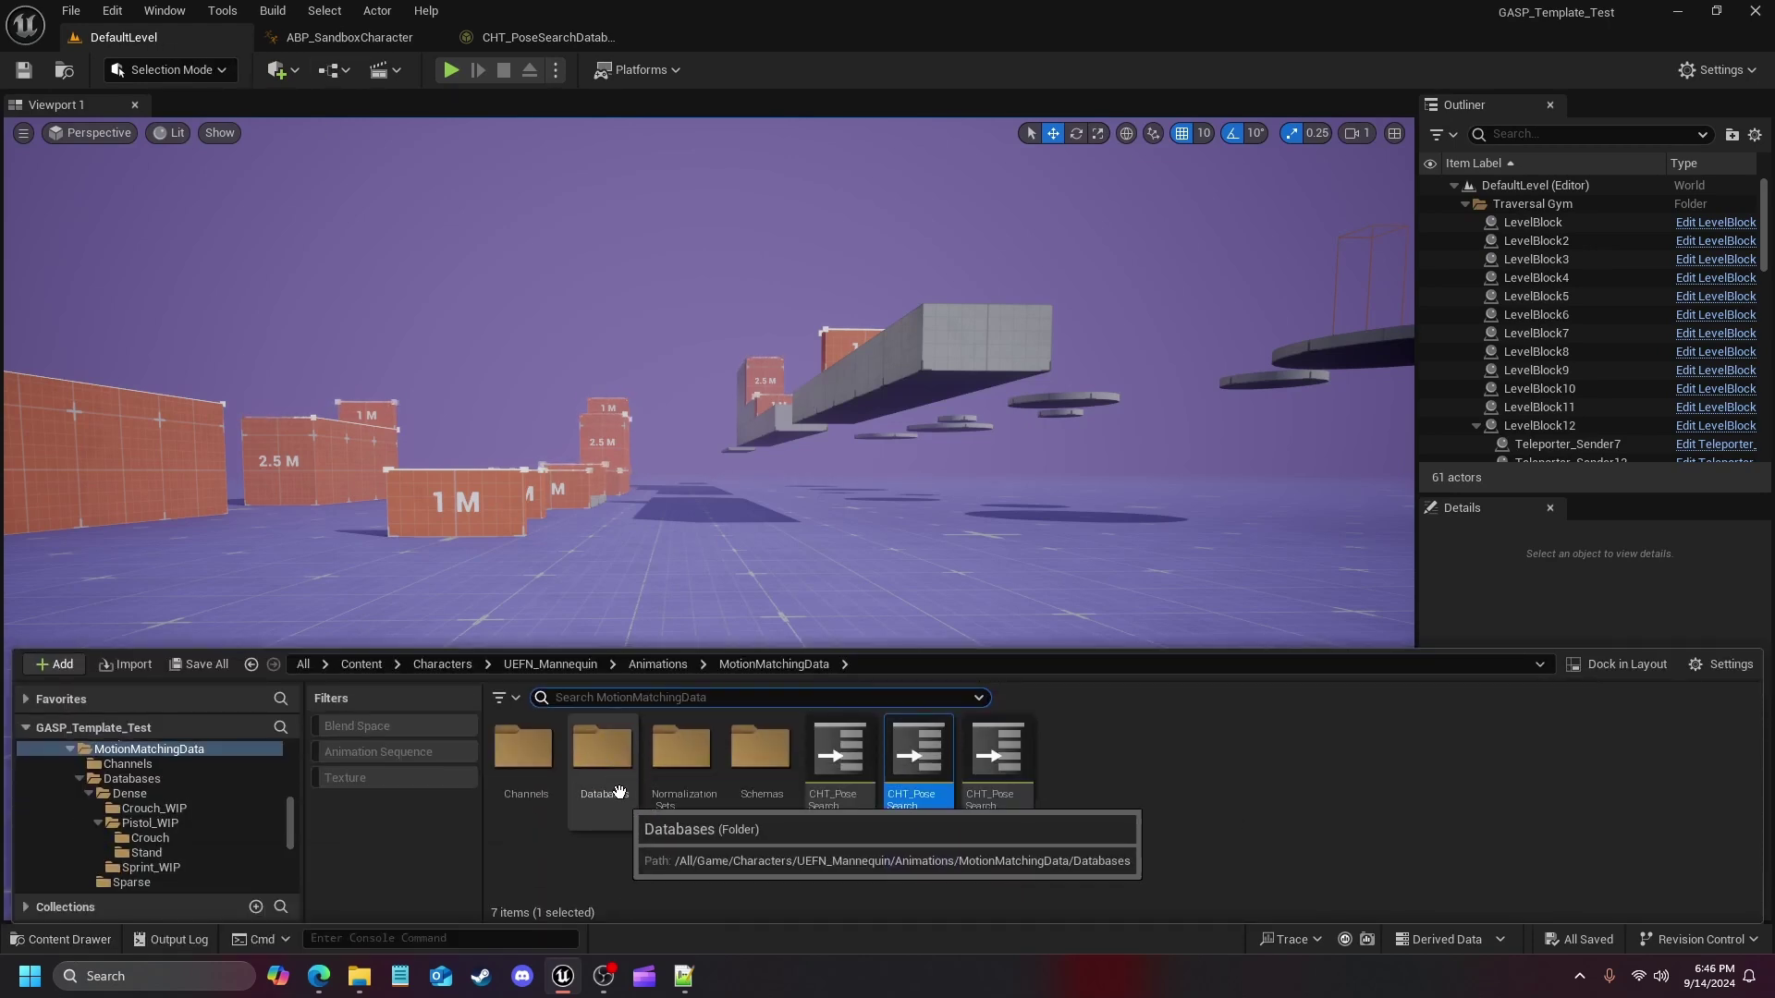
{"action": "double_click", "coordinate": [592, 777]}
{"action": "double_click", "coordinate": [550, 765]}
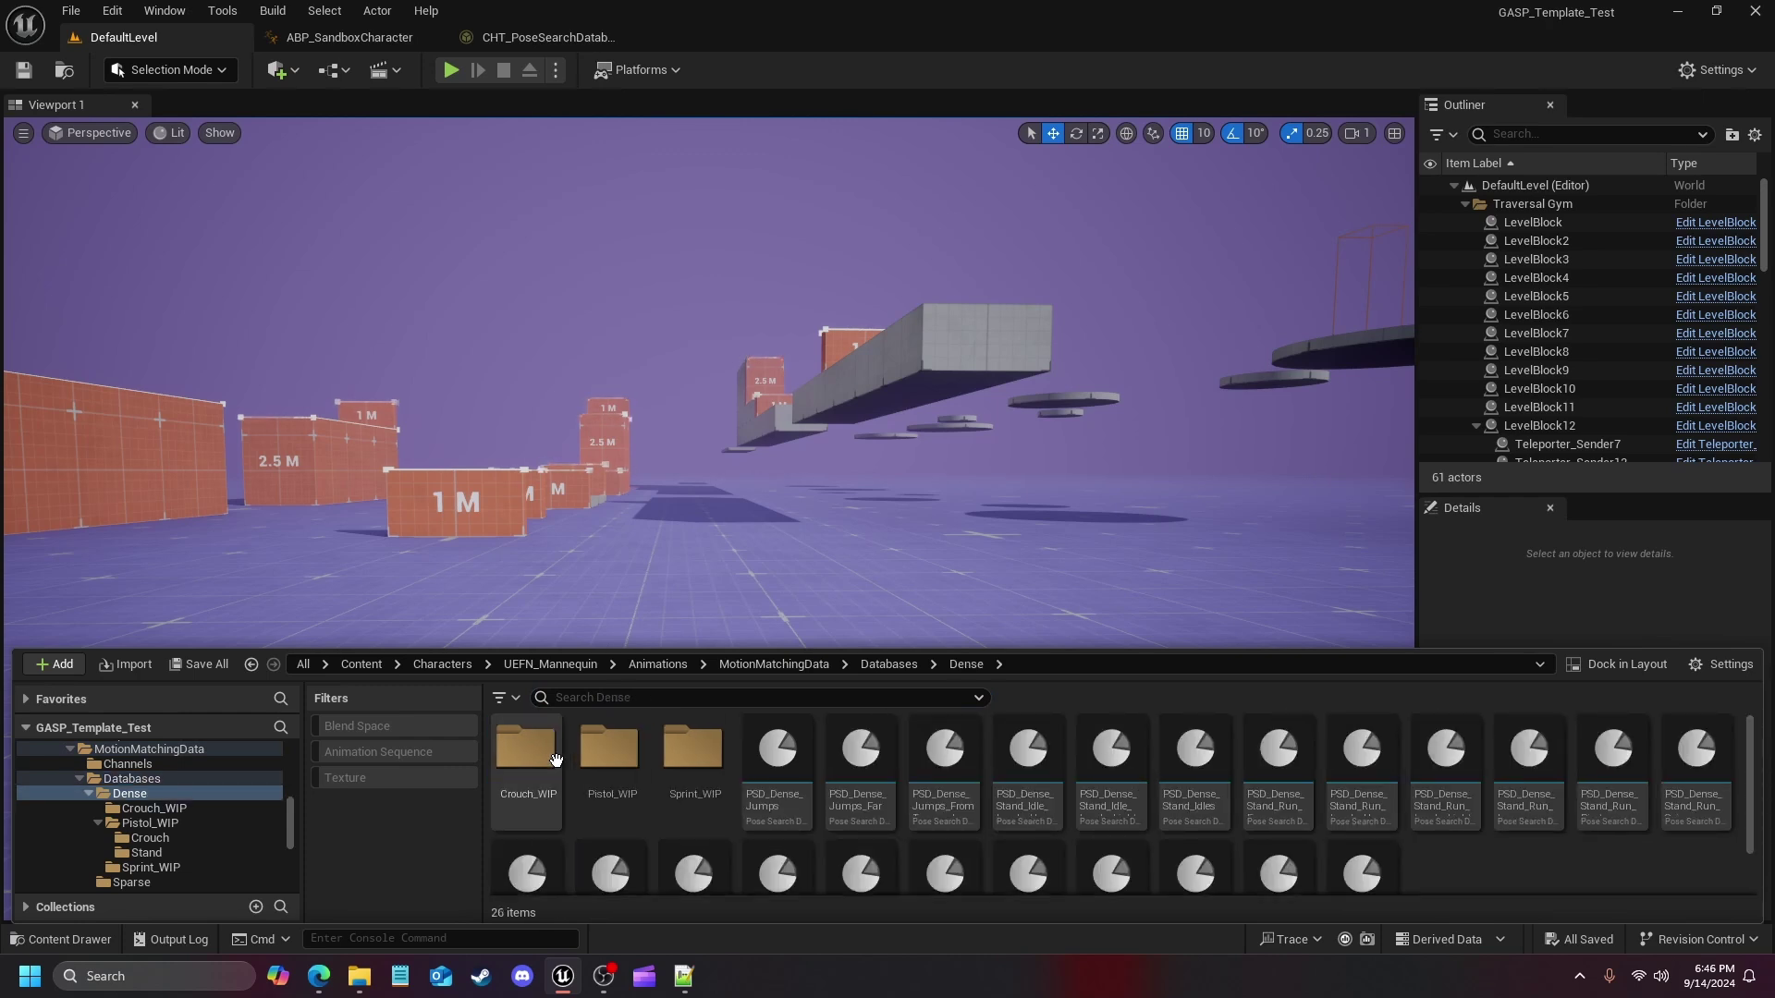
{"action": "double_click", "coordinate": [610, 753]}
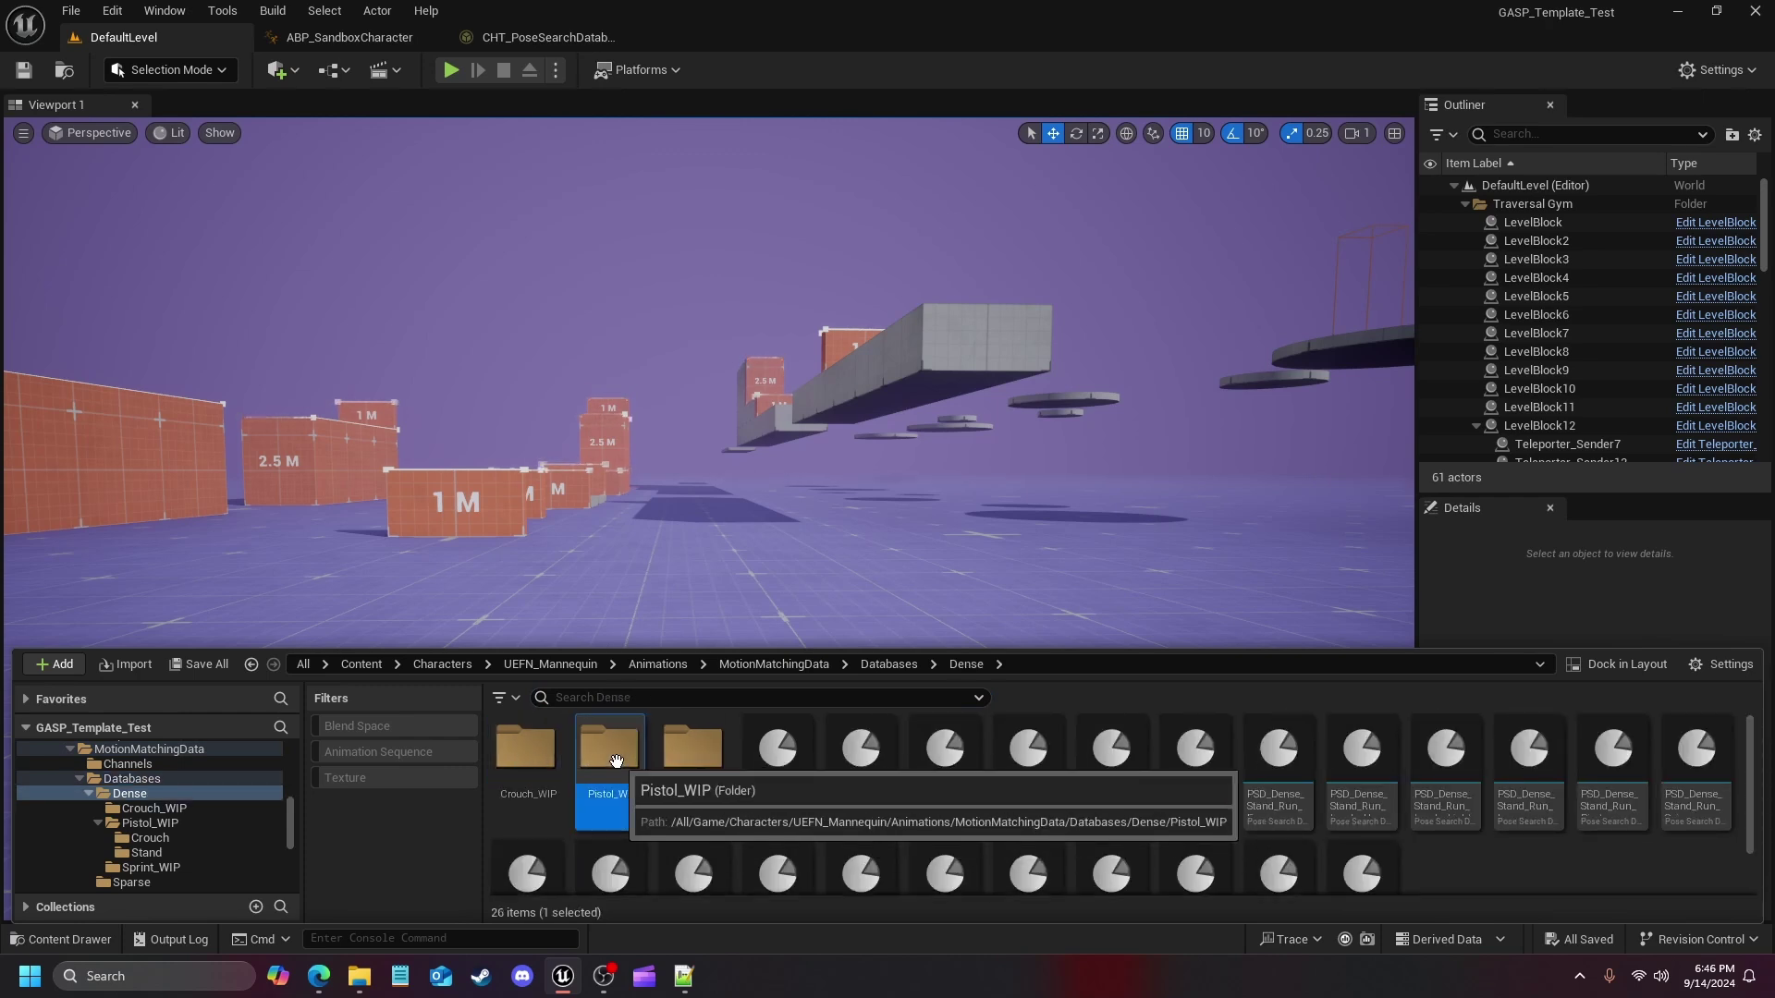
{"action": "double_click", "coordinate": [550, 767]}
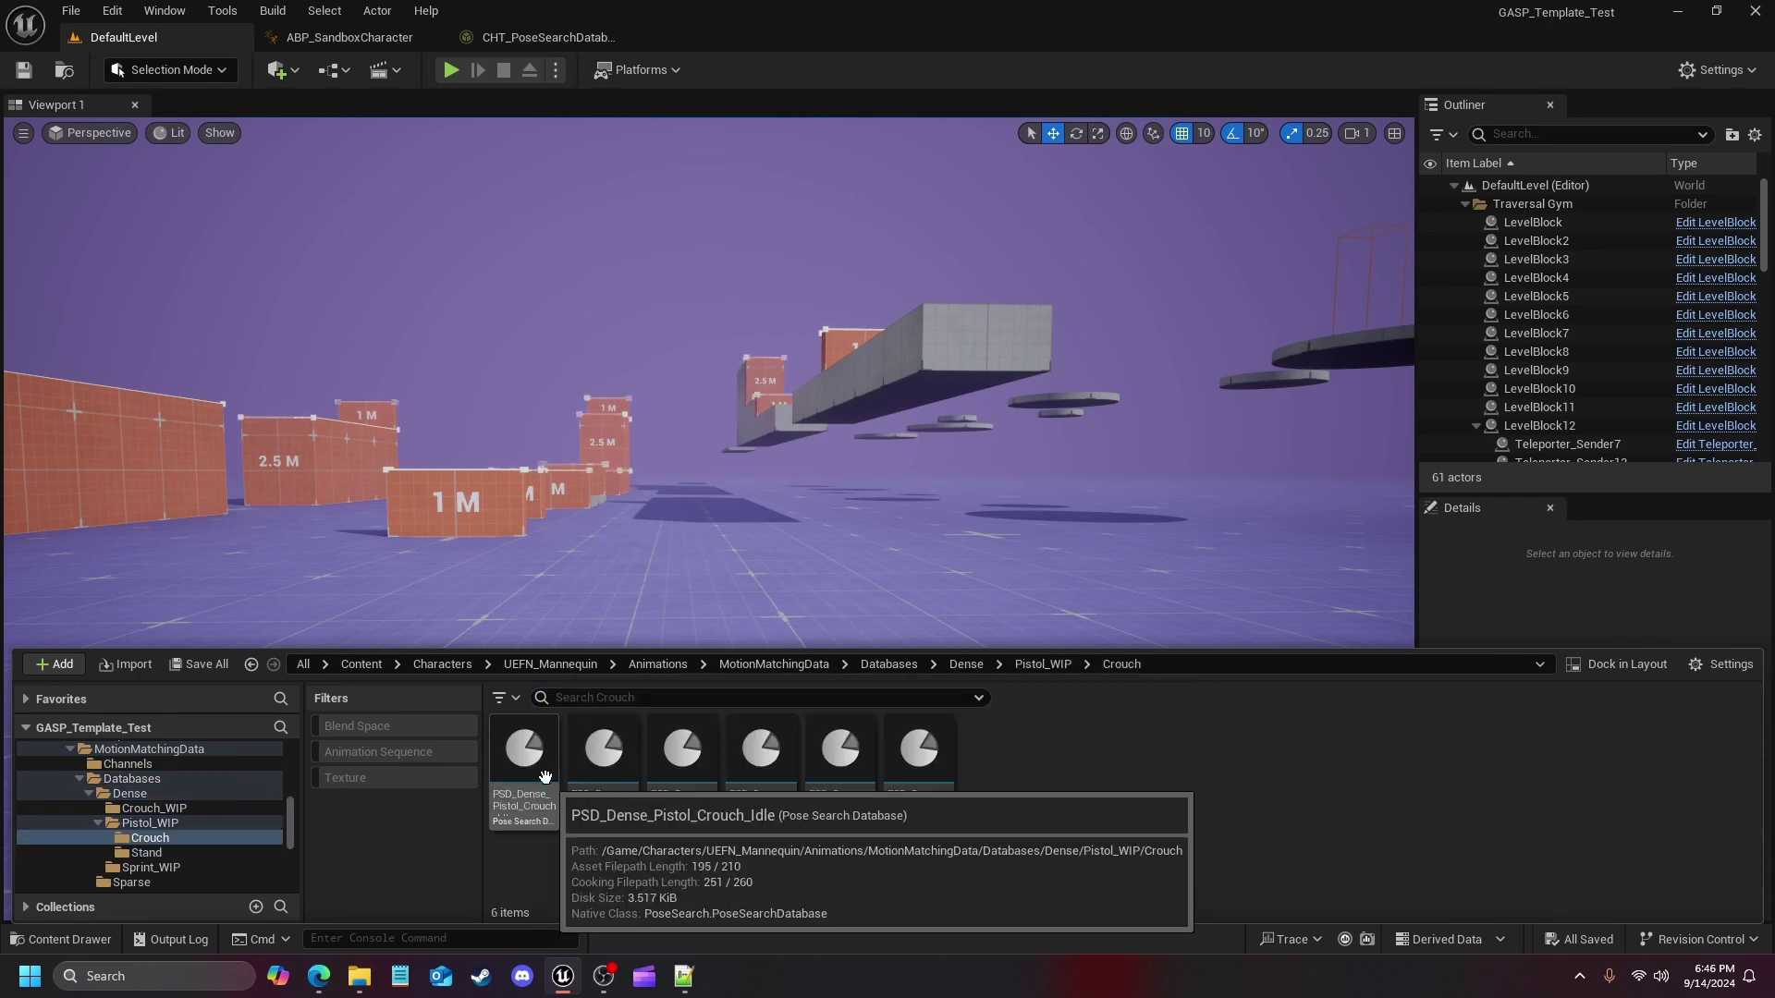
{"action": "double_click", "coordinate": [524, 753]}
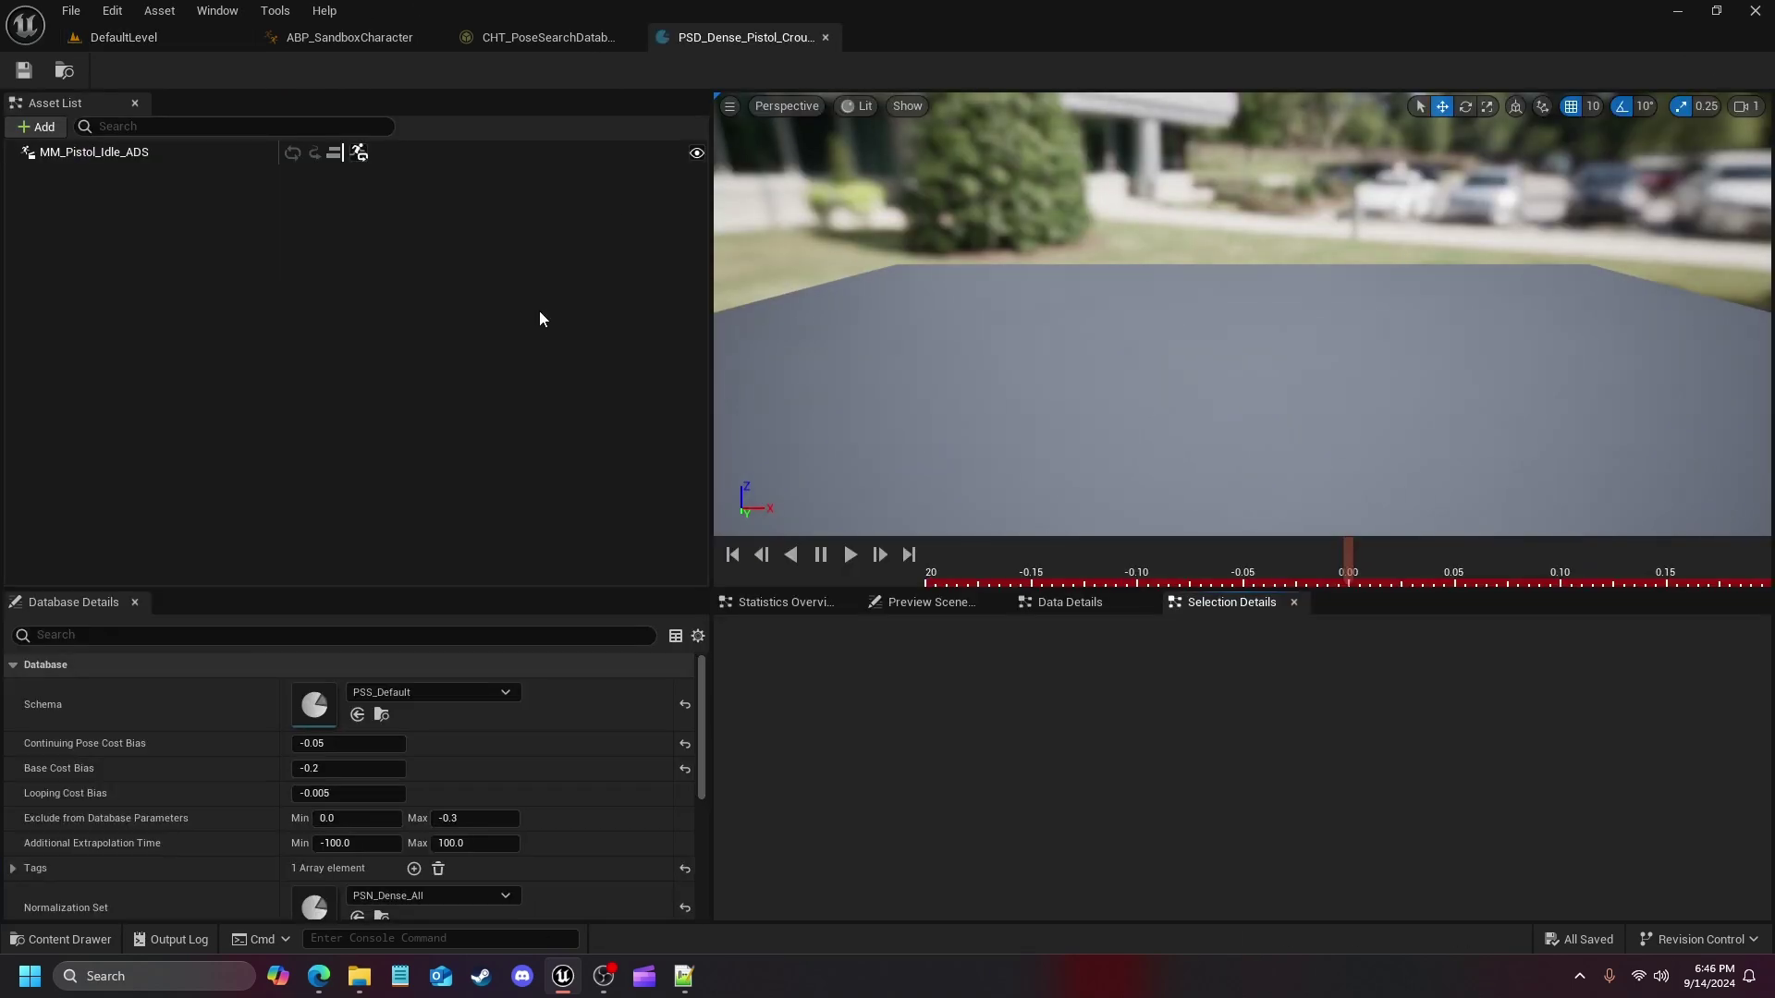
Open the other five pistol crouch databases in the same folder, from PSD_Dense_Pistol_Crouch_TurnInPlace through PSD_Dense_Pistol_Crouch_Walk_Stops
{"action": "left_click", "coordinate": [133, 42]}
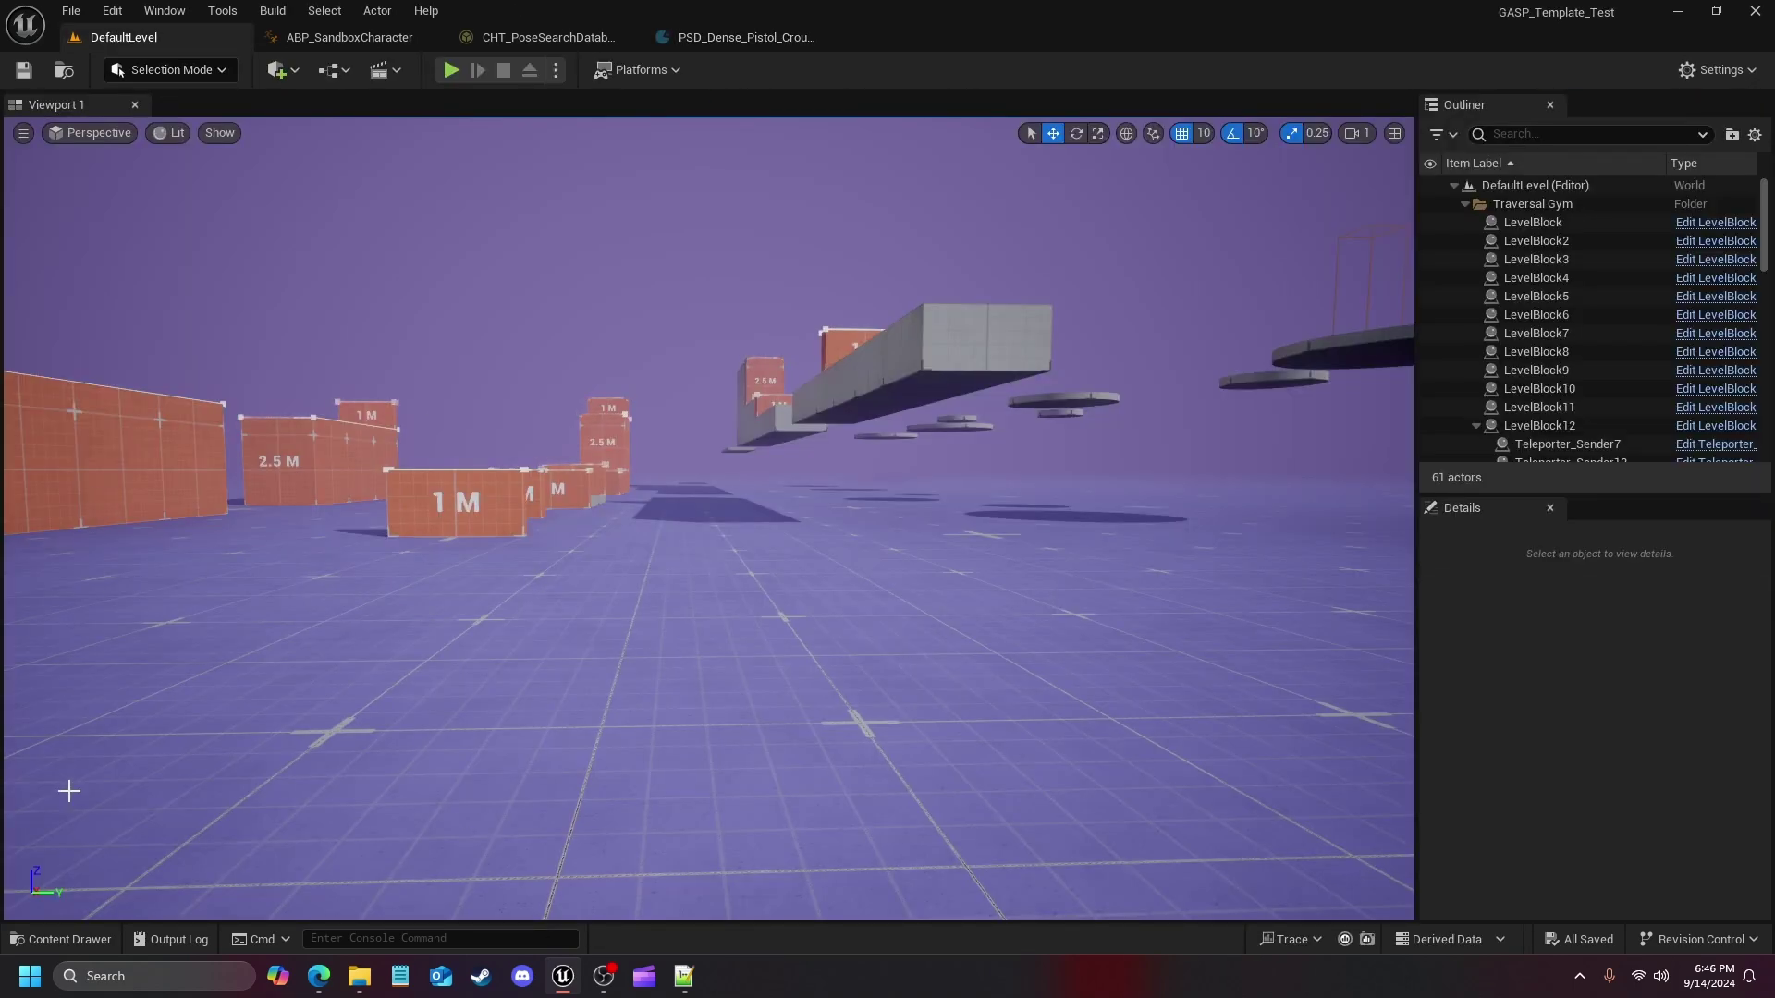
{"action": "left_click", "coordinate": [65, 938]}
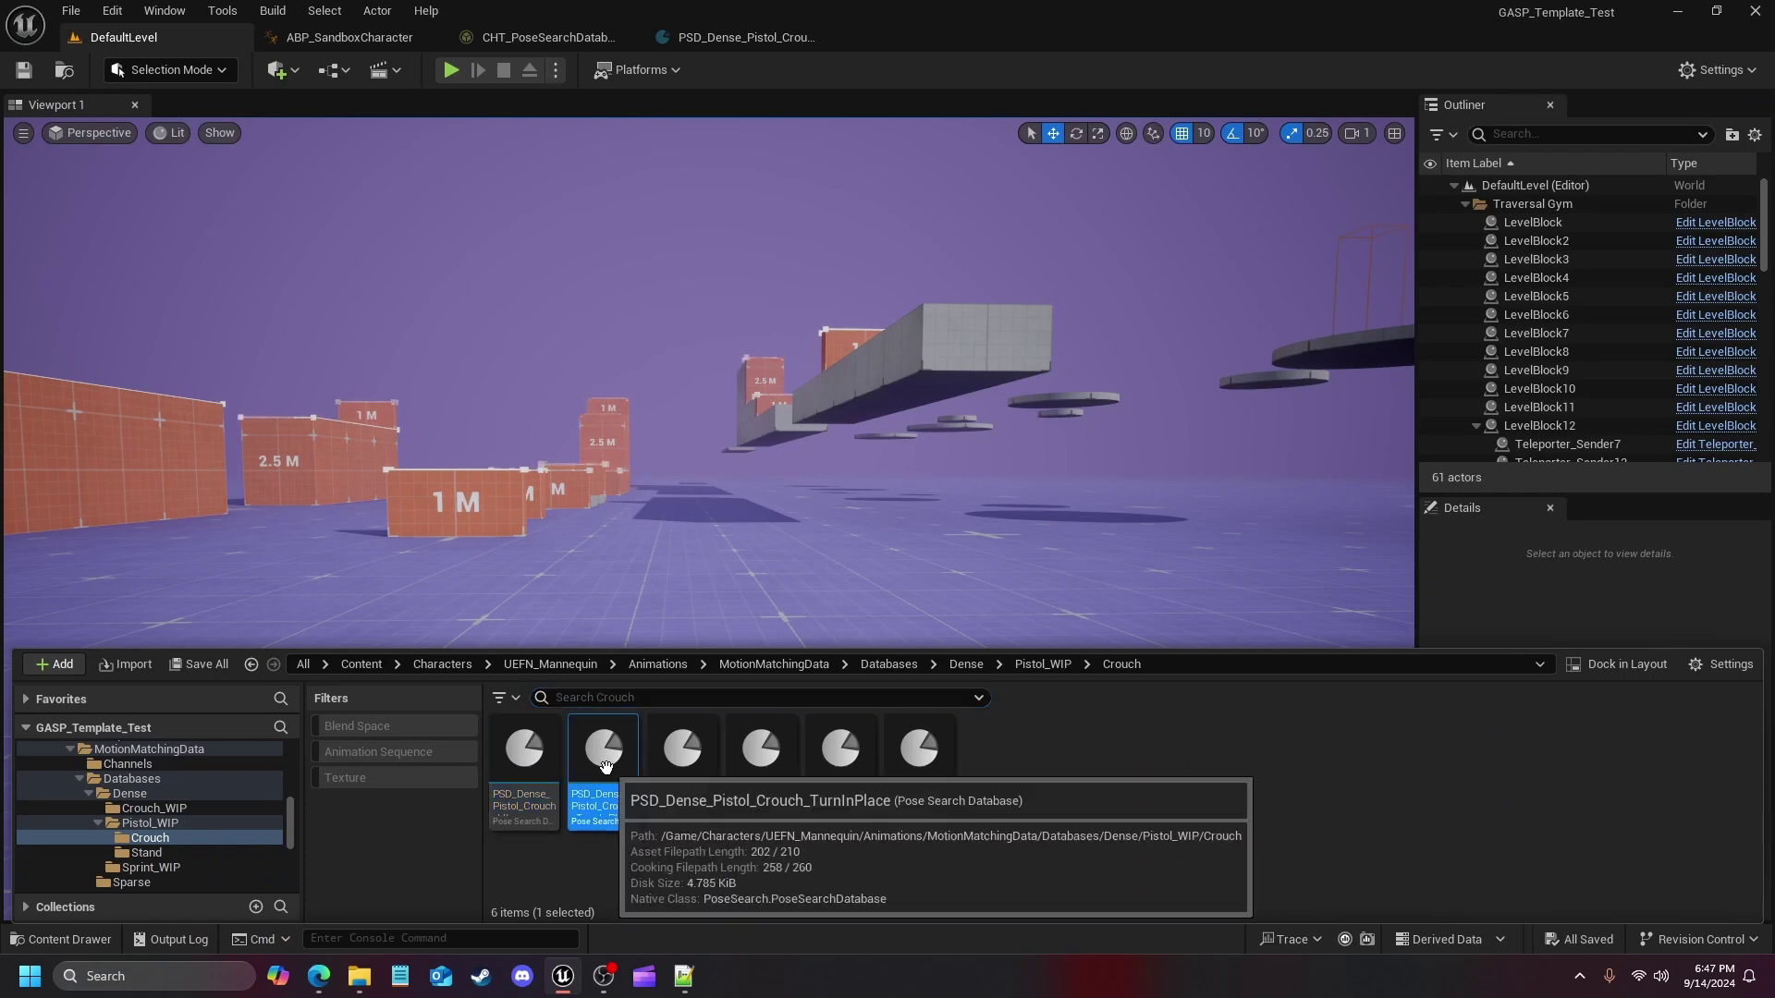
{"action": "double_click", "coordinate": [607, 769]}
{"action": "left_click", "coordinate": [60, 939]}
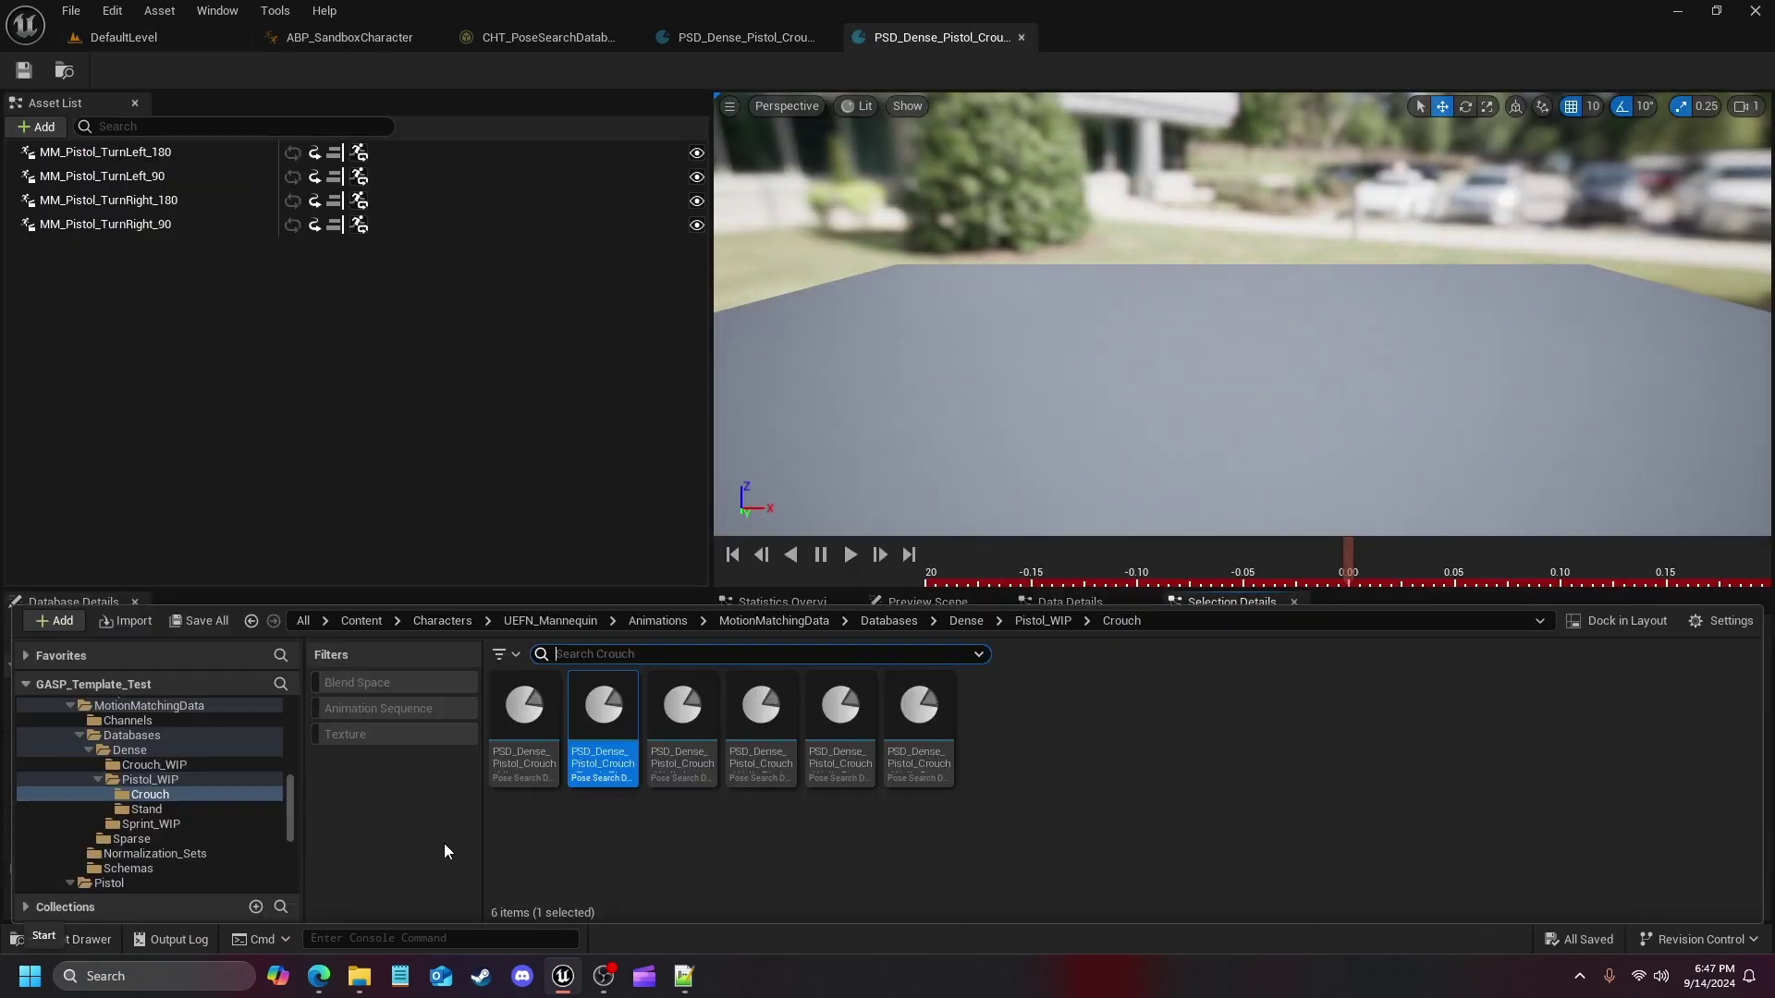
{"action": "key", "text": "Right"}
{"action": "key", "text": "Return"}
{"action": "left_click", "coordinate": [65, 939]}
{"action": "key", "text": "Right"}
{"action": "key", "text": "Return"}
{"action": "key", "text": "Right"}
{"action": "key", "text": "Return"}
{"action": "key", "text": "Right"}
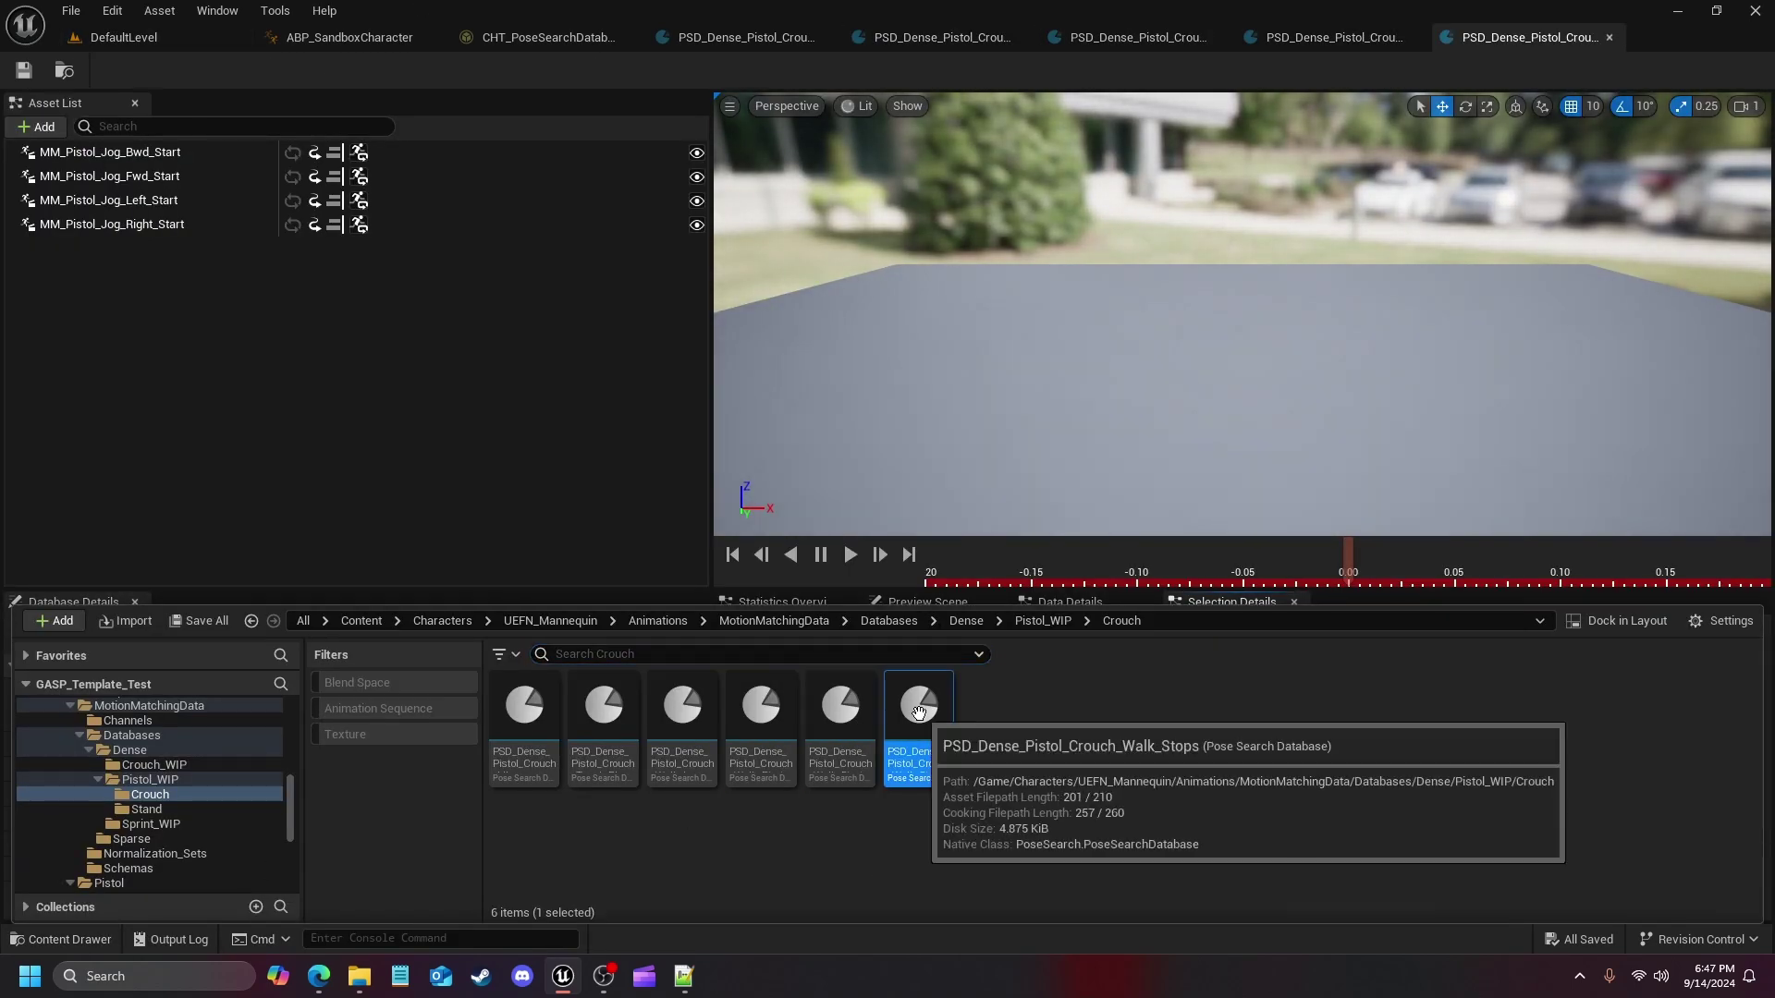
{"action": "key", "text": "Return"}
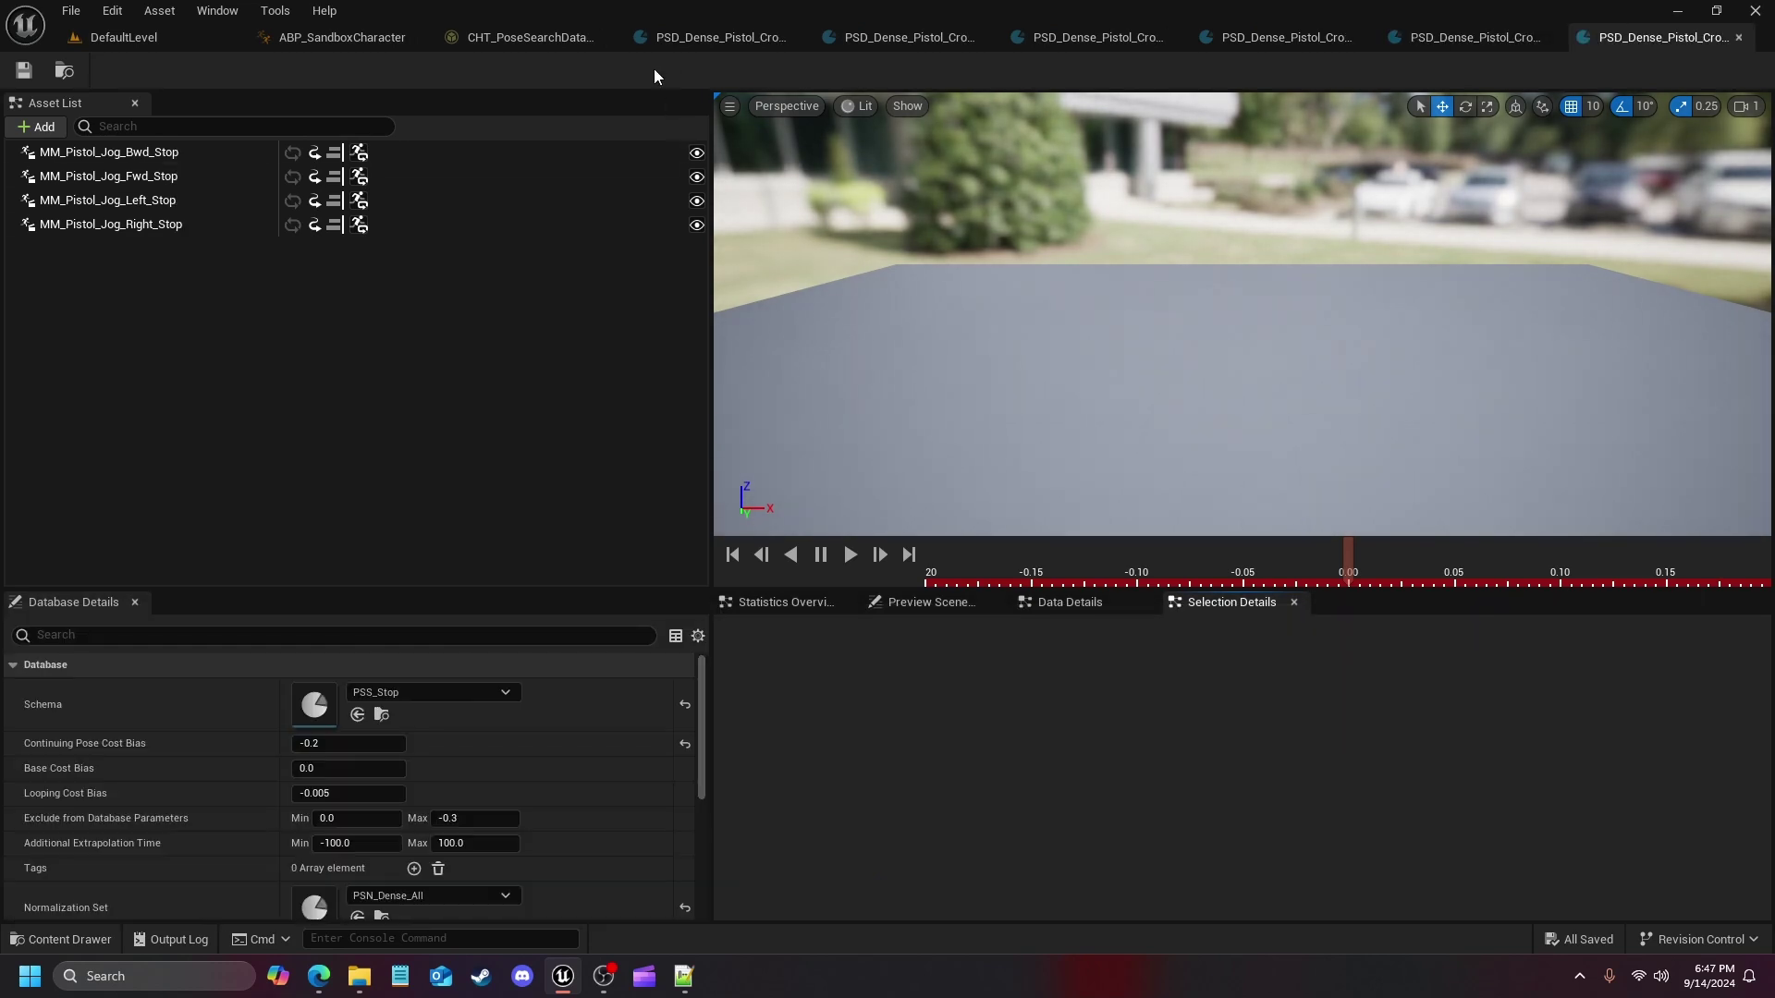
Return to the PSD_Dense_Pistol_Crouch_Idle database and browse the content to the UEFN_Mannequin/Animations/Pistol/Crouch folder
{"action": "left_click", "coordinate": [711, 39]}
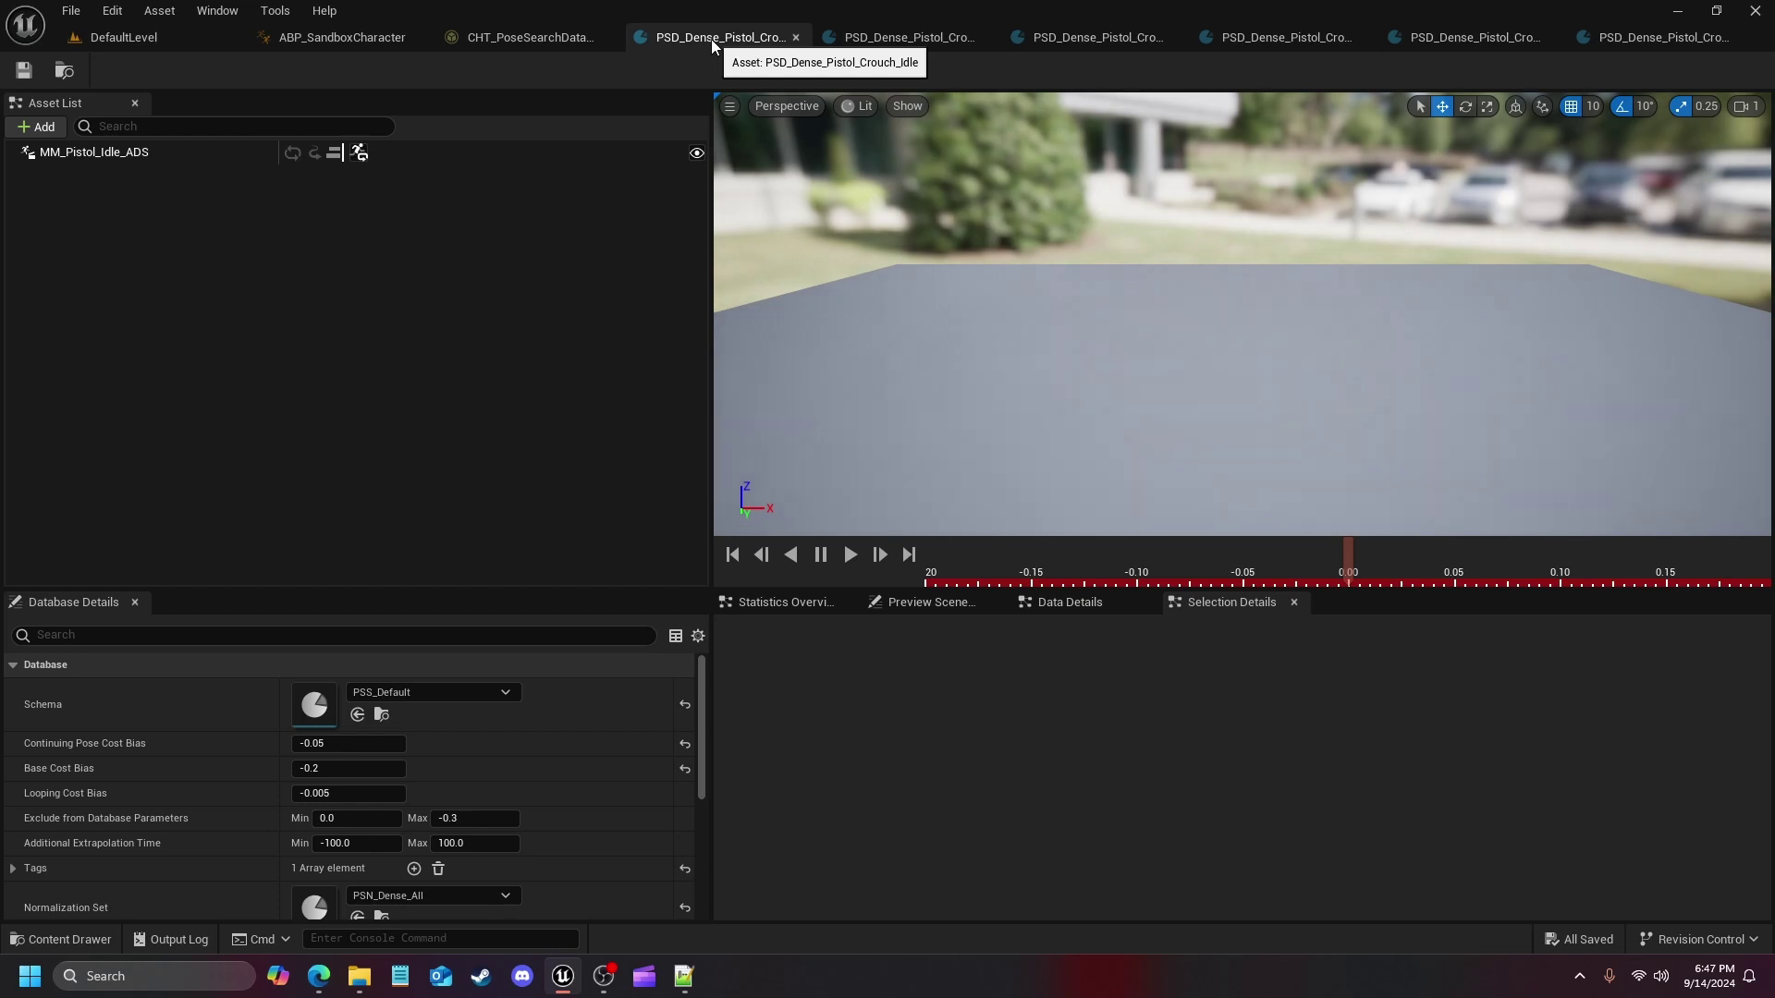
{"action": "left_click", "coordinate": [72, 946]}
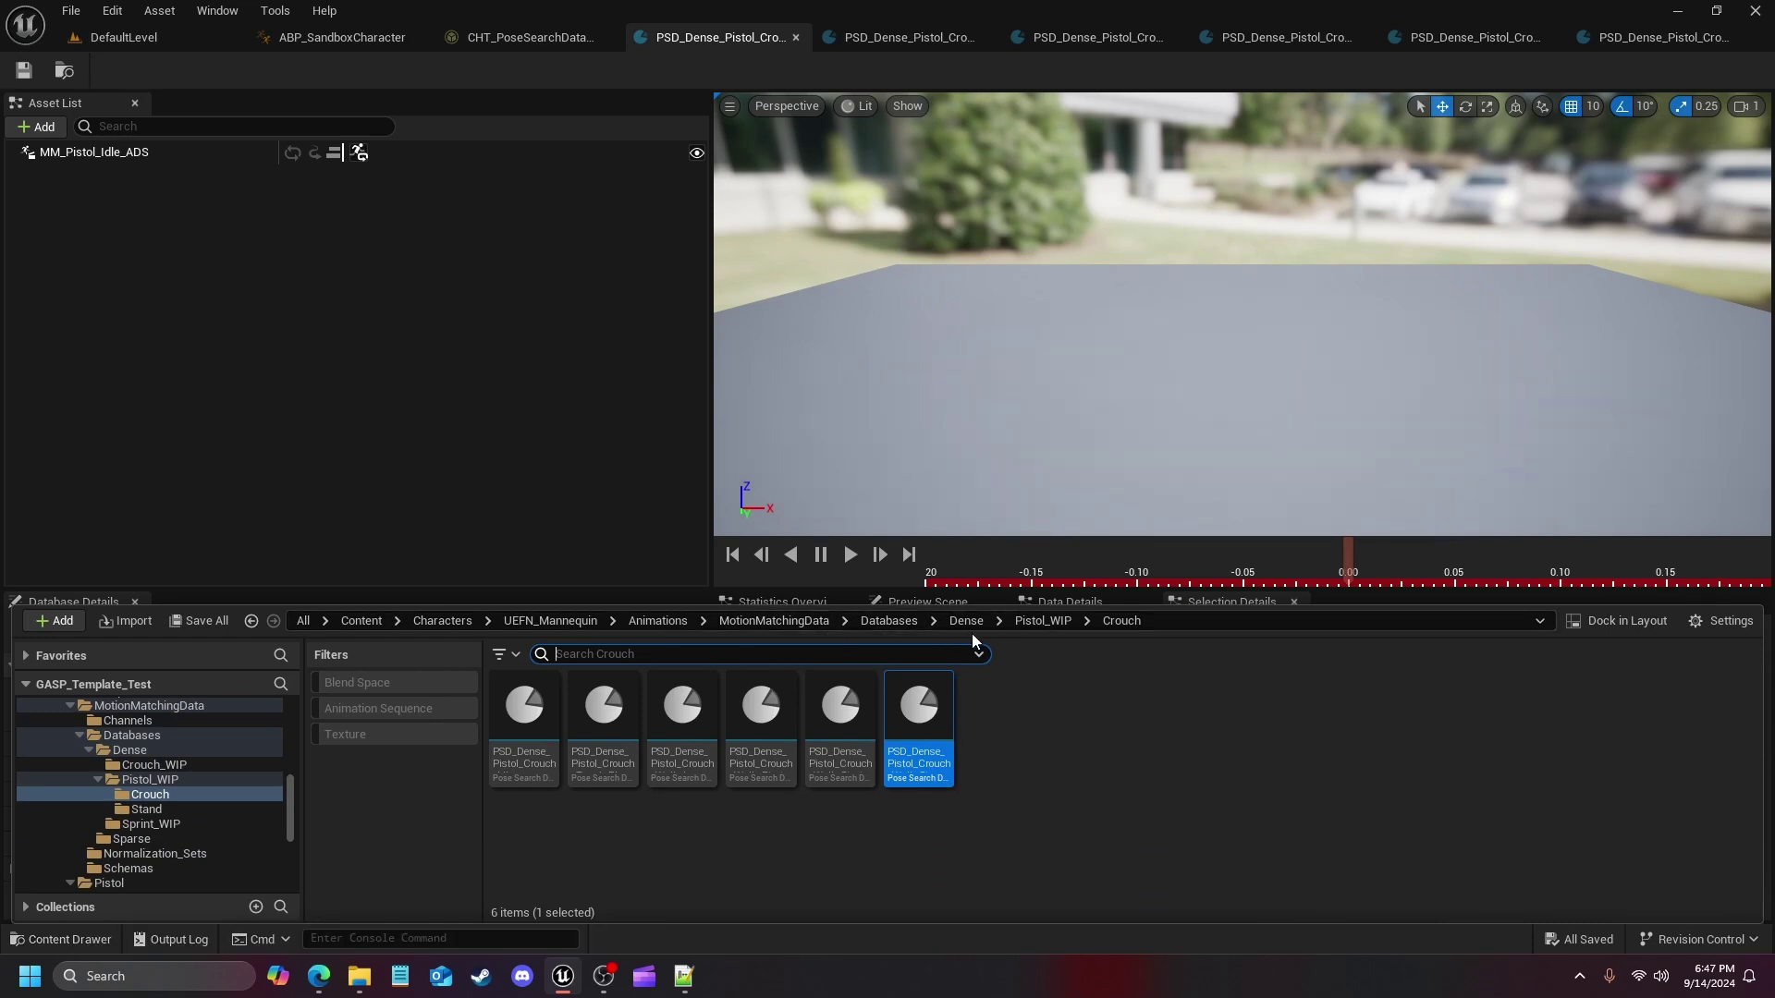
{"action": "left_click", "coordinate": [1043, 622]}
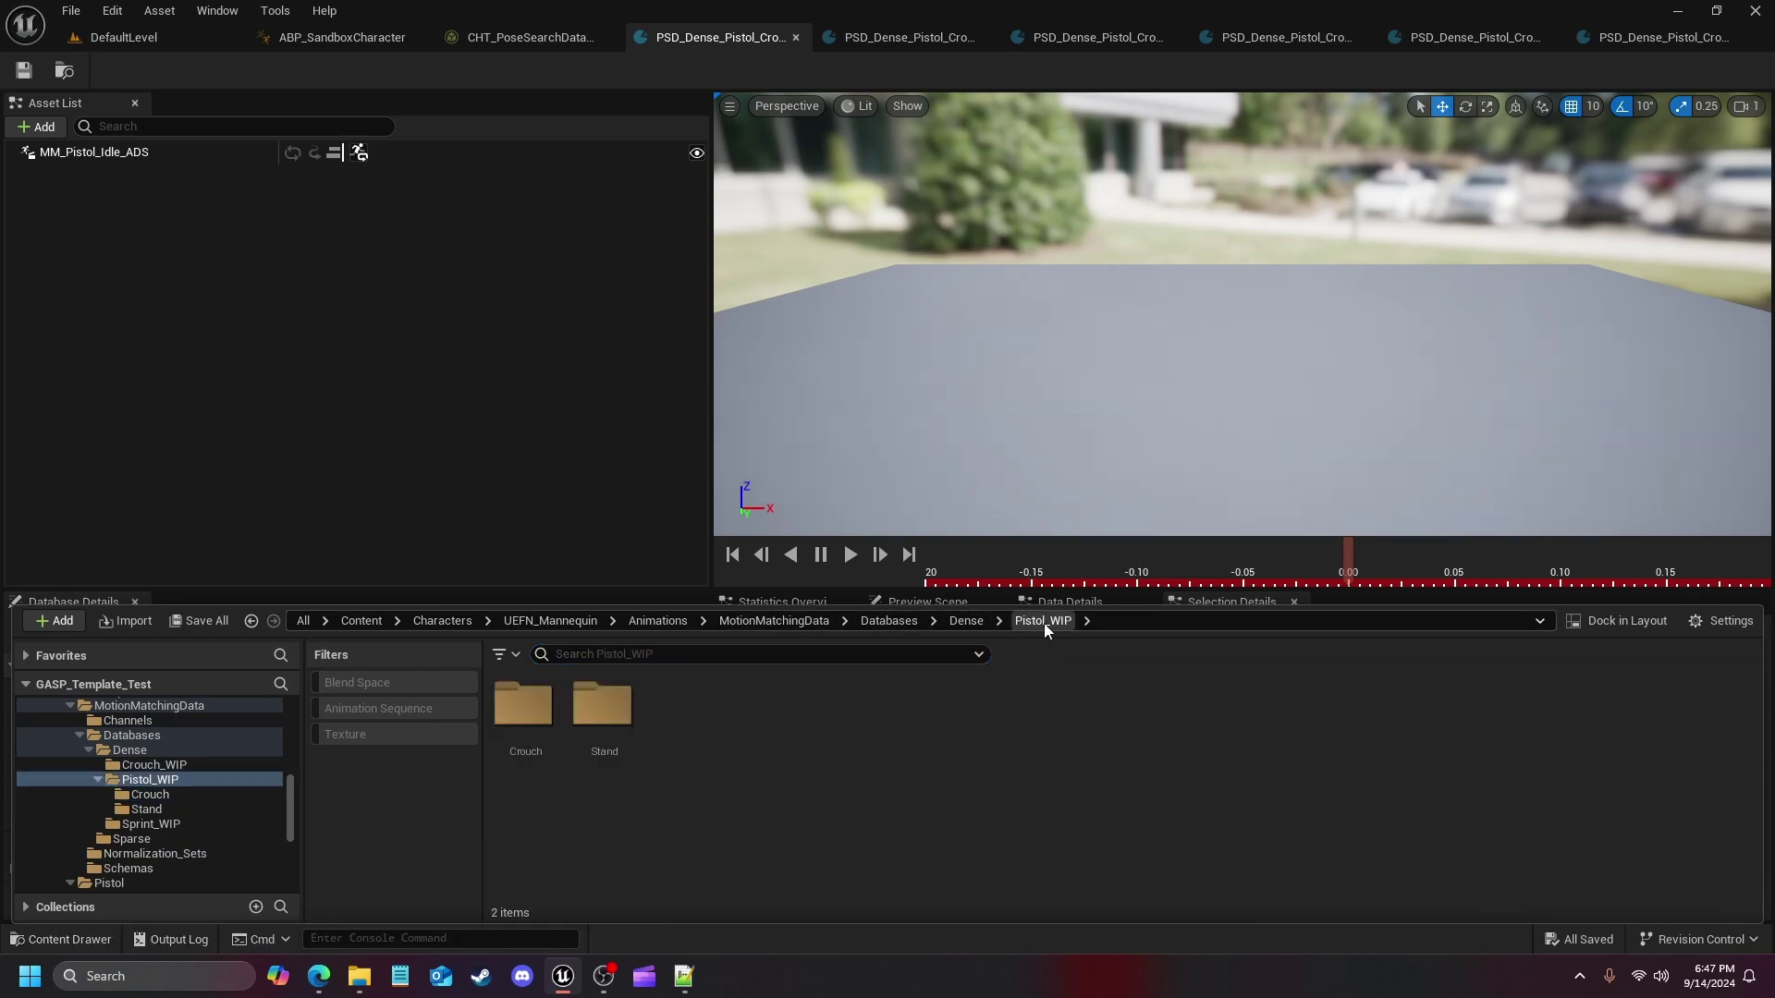
{"action": "left_click", "coordinate": [772, 621]}
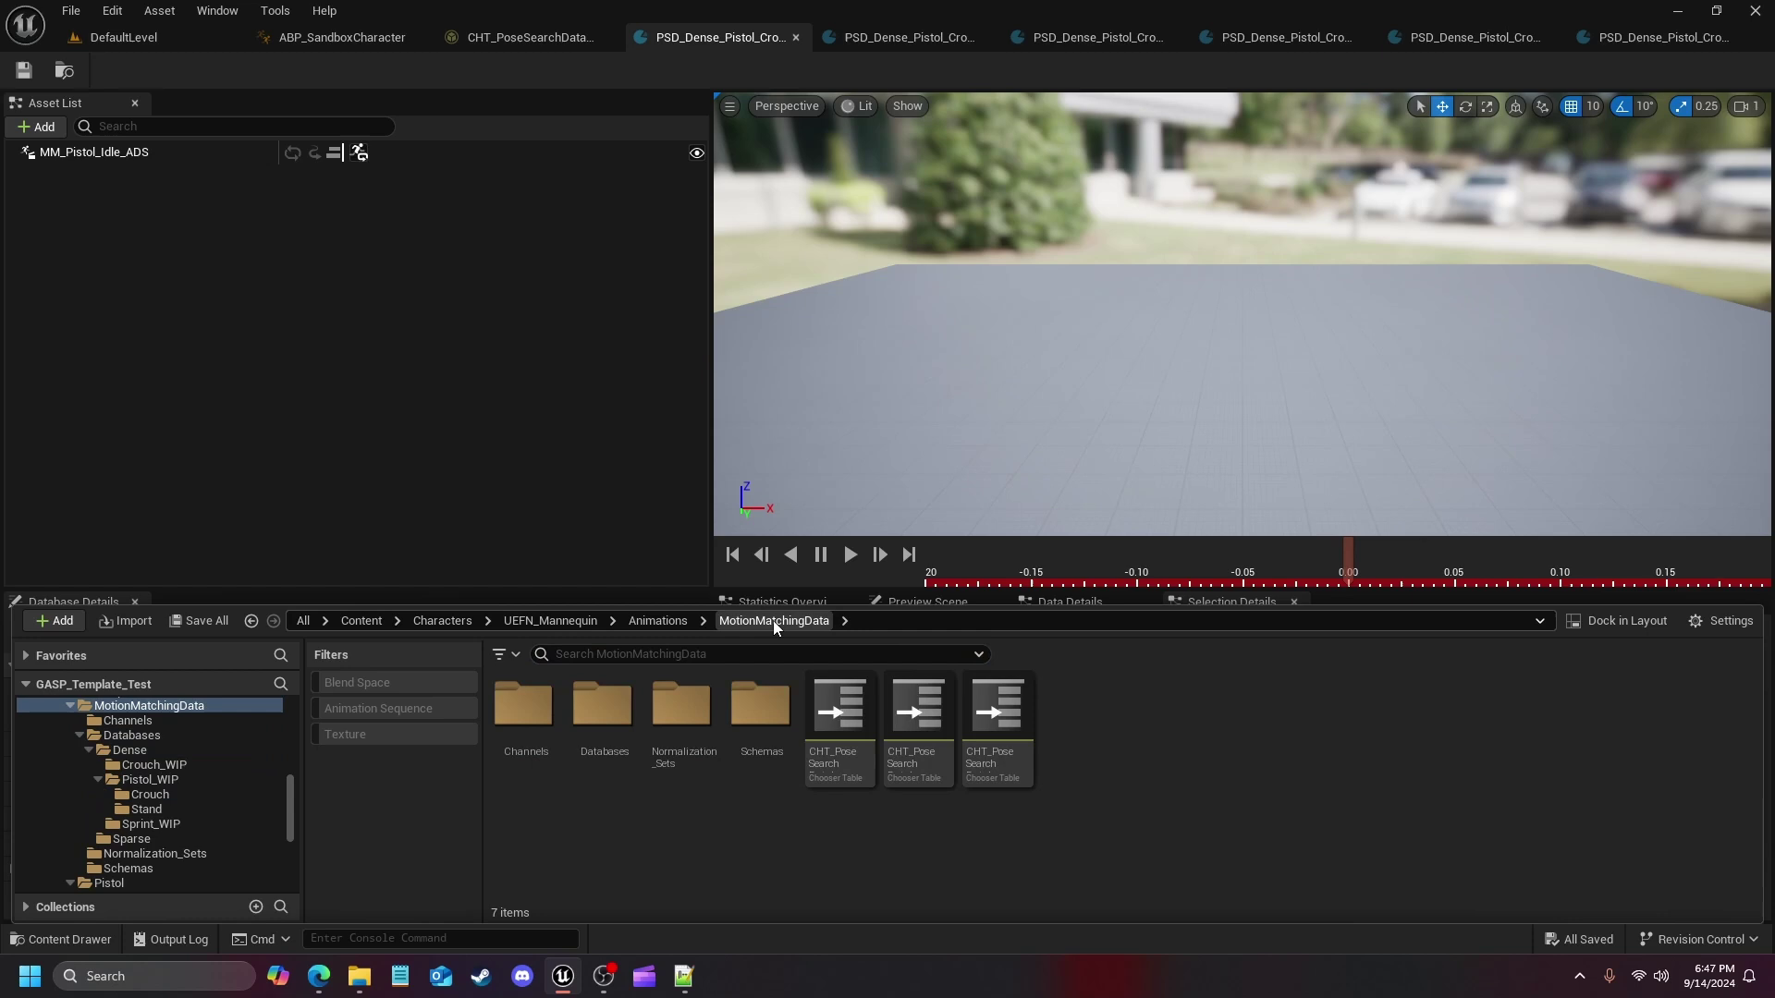
{"action": "left_click", "coordinate": [663, 622]}
{"action": "double_click", "coordinate": [918, 713]}
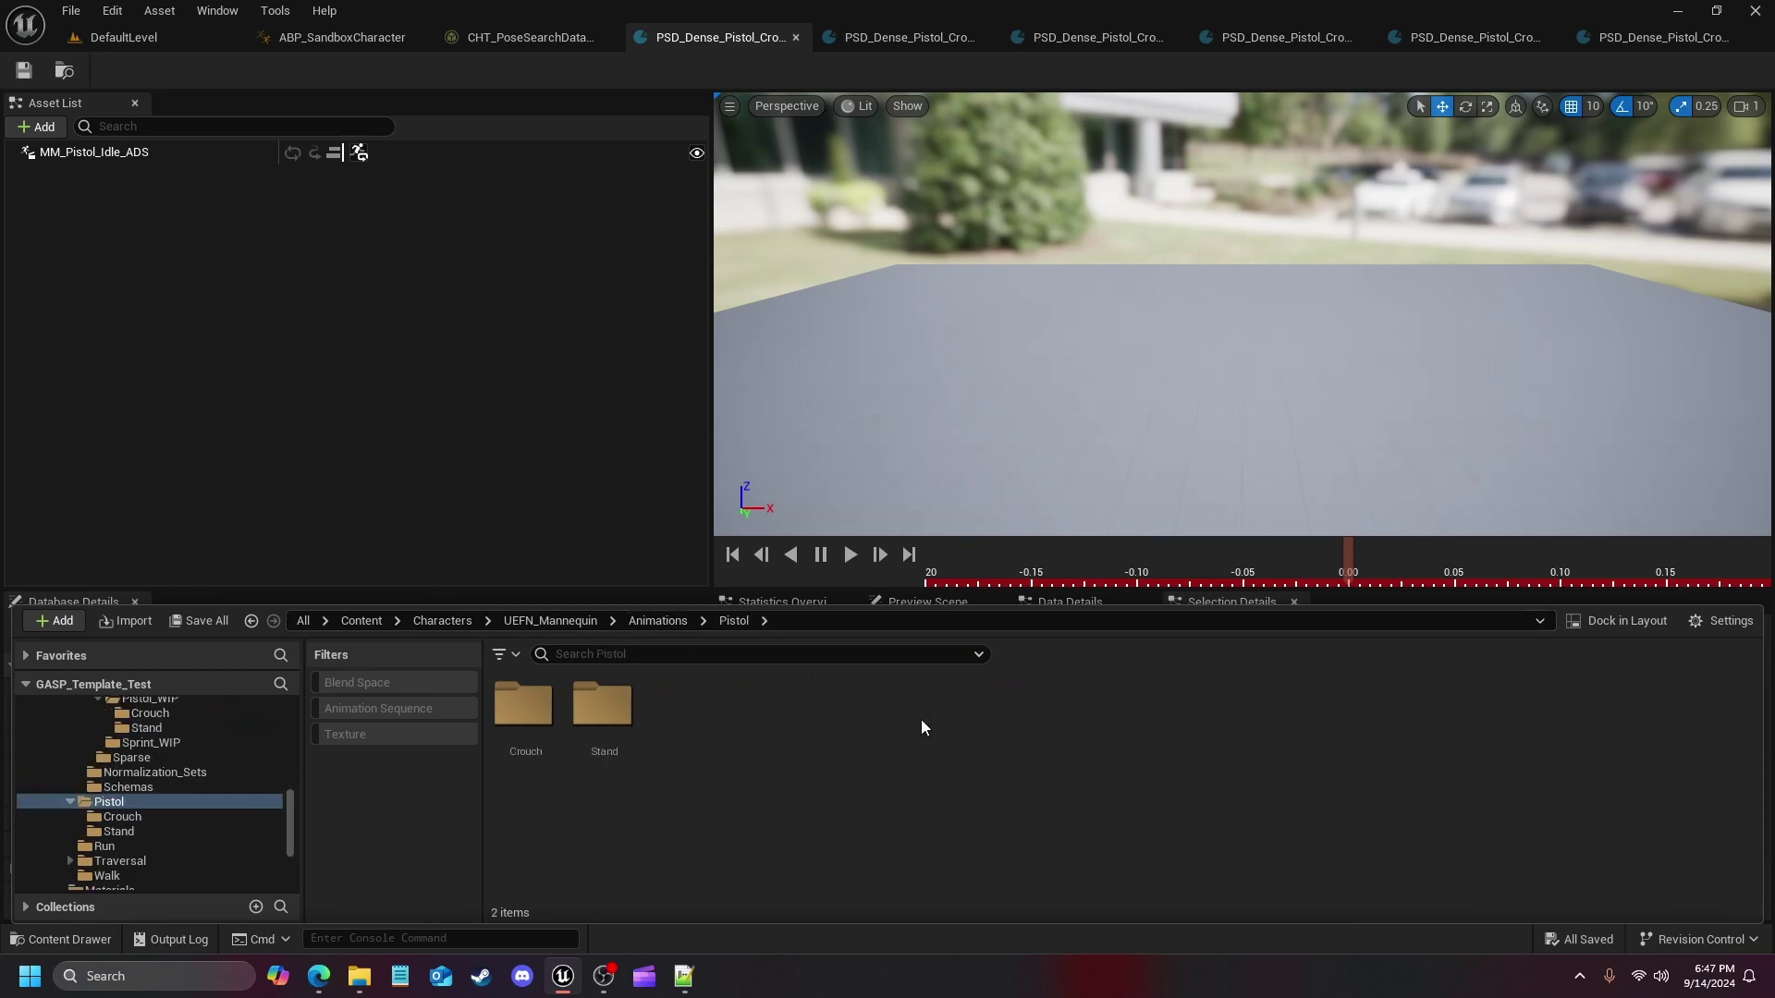
{"action": "double_click", "coordinate": [523, 710]}
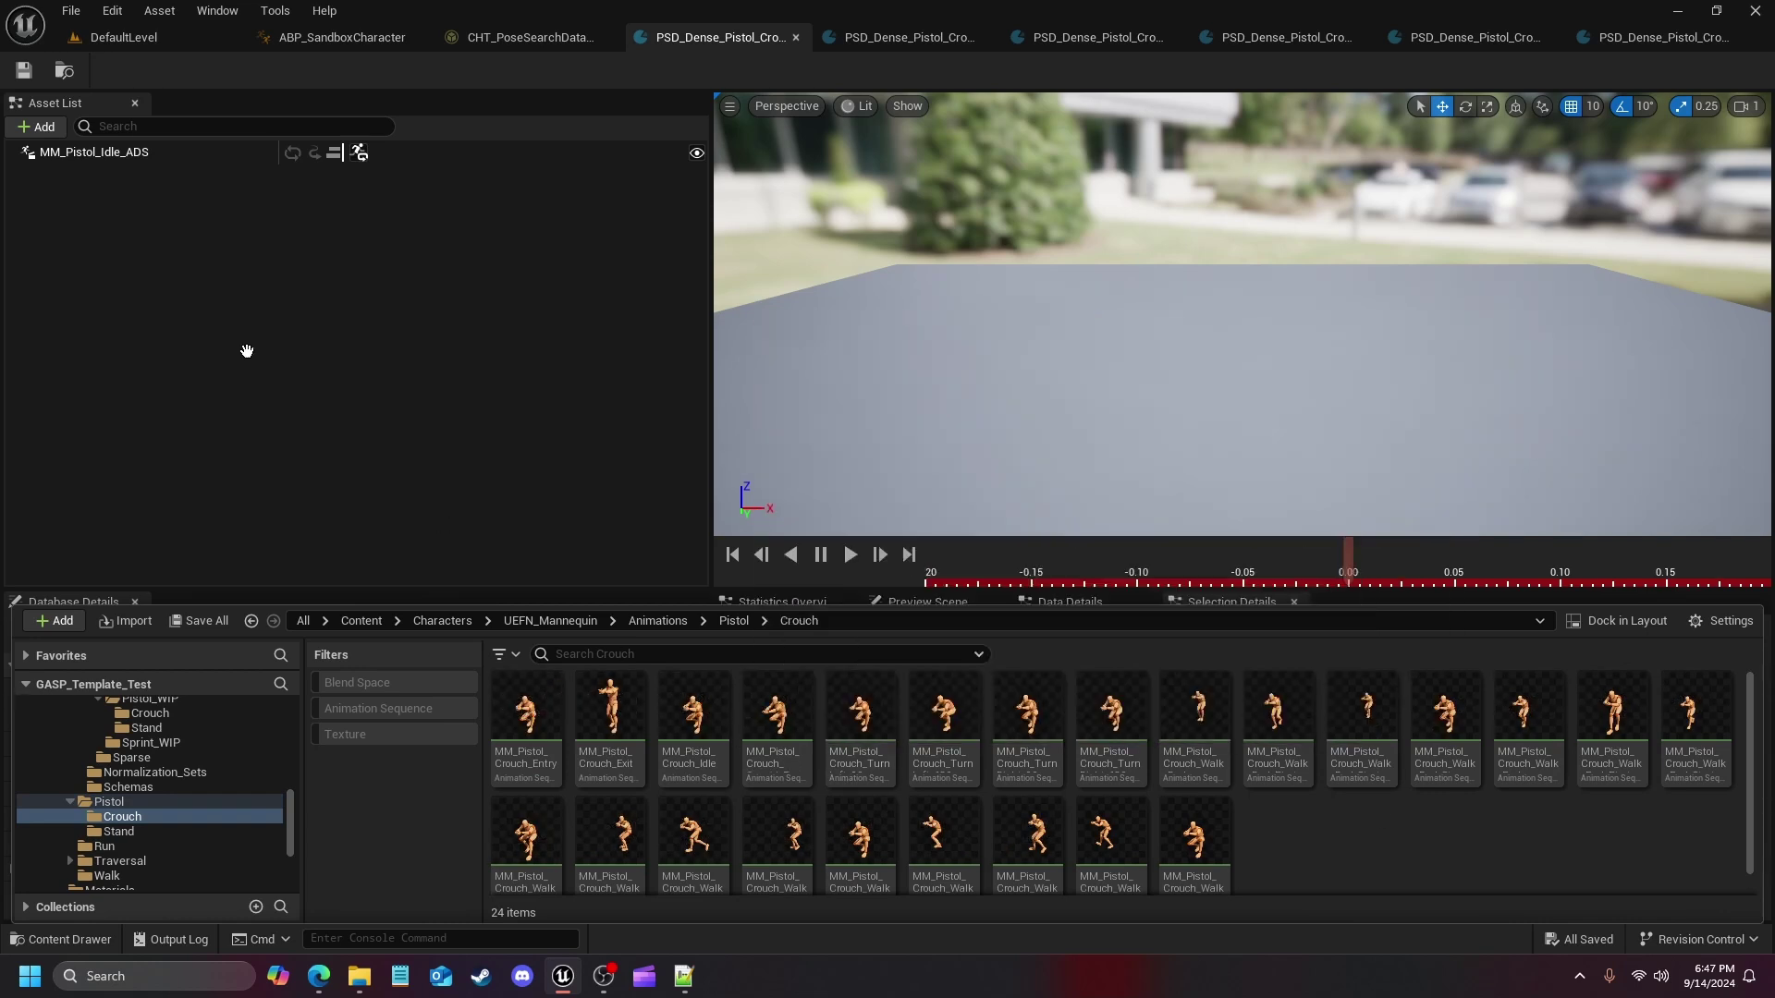
Replace MM_Pistol_Idle_ADS with MM_Pistol_Crouch_Idle in the crouch idle database, then save and close it
{"action": "left_click", "coordinate": [146, 161]}
{"action": "key", "text": "Delete"}
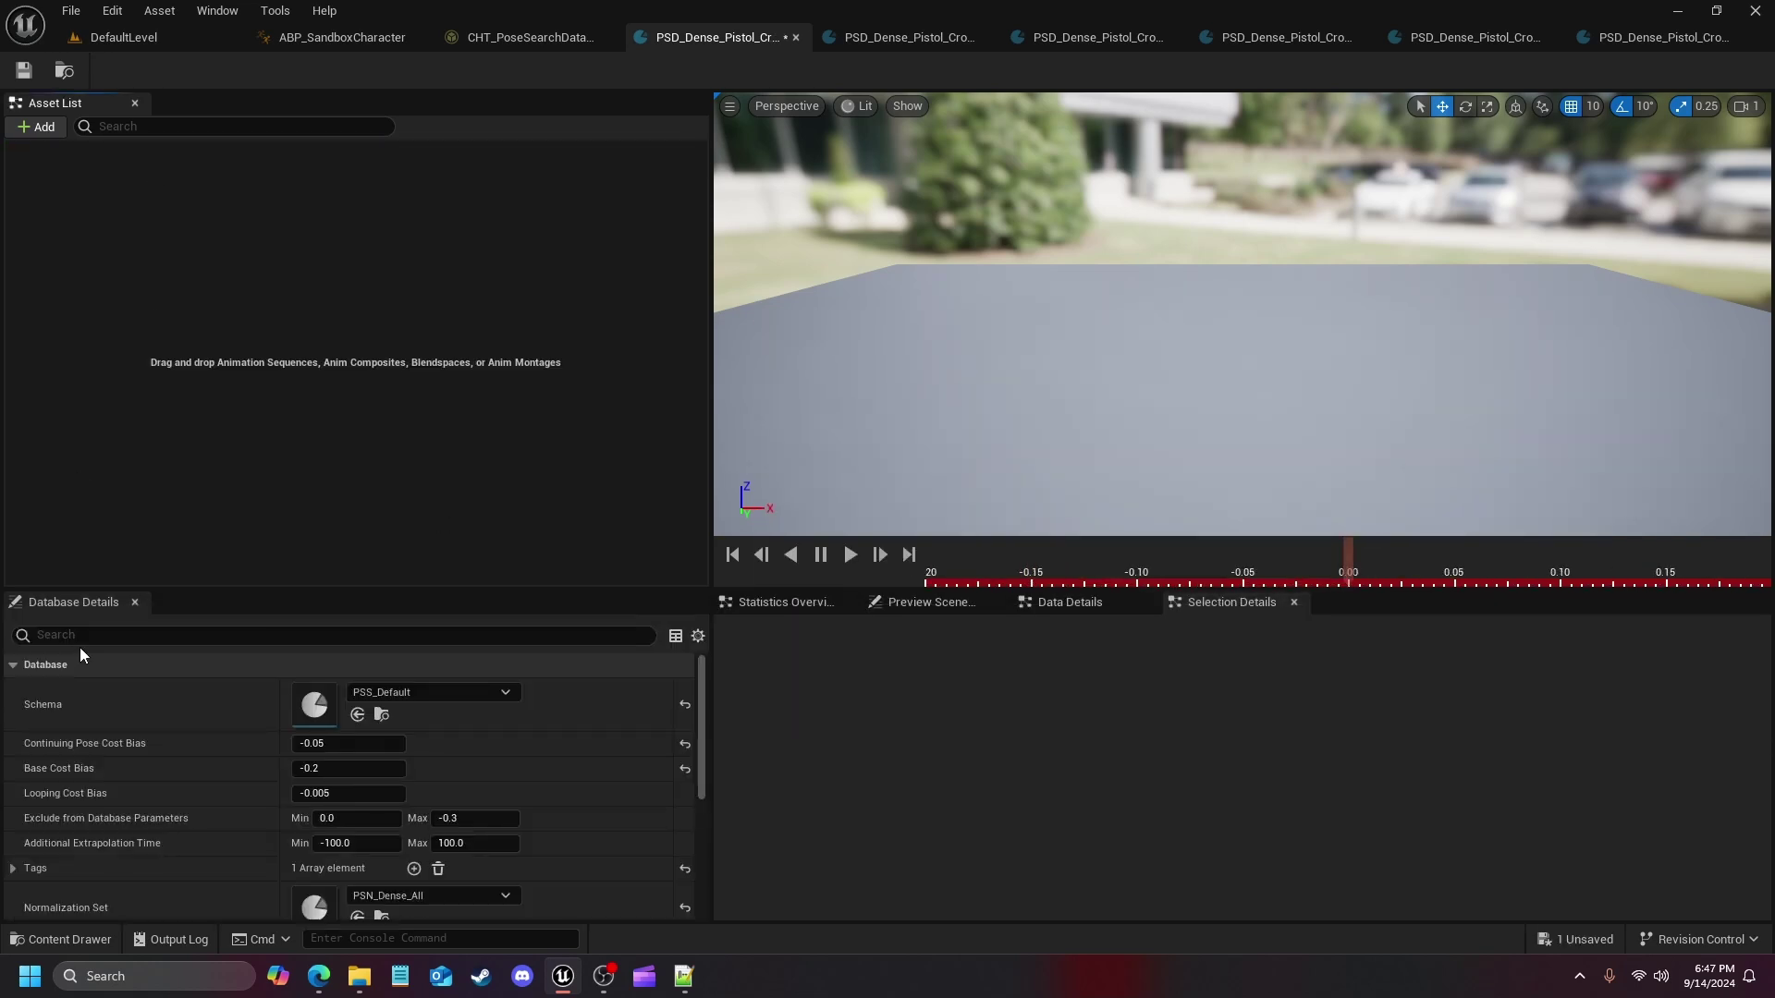
{"action": "left_click", "coordinate": [59, 941]}
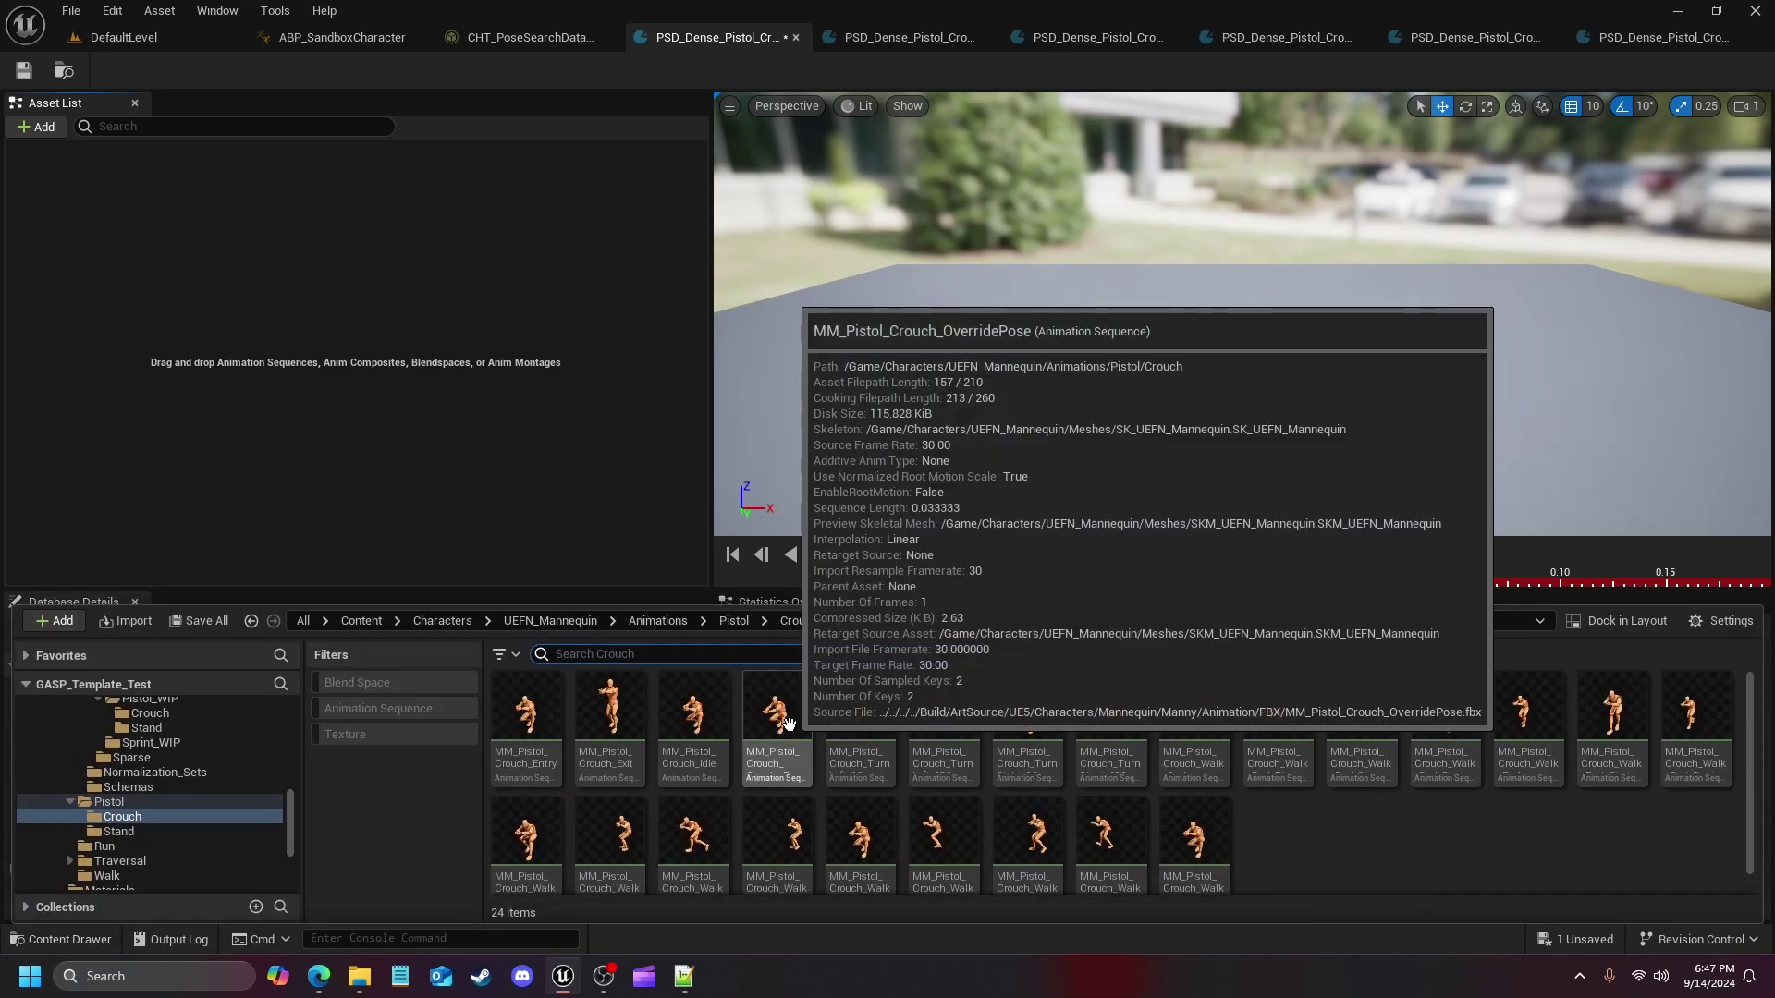
{"action": "left_click_drag", "start_coordinate": [708, 728], "coordinate": [283, 174]}
{"action": "left_click", "coordinate": [139, 153]}
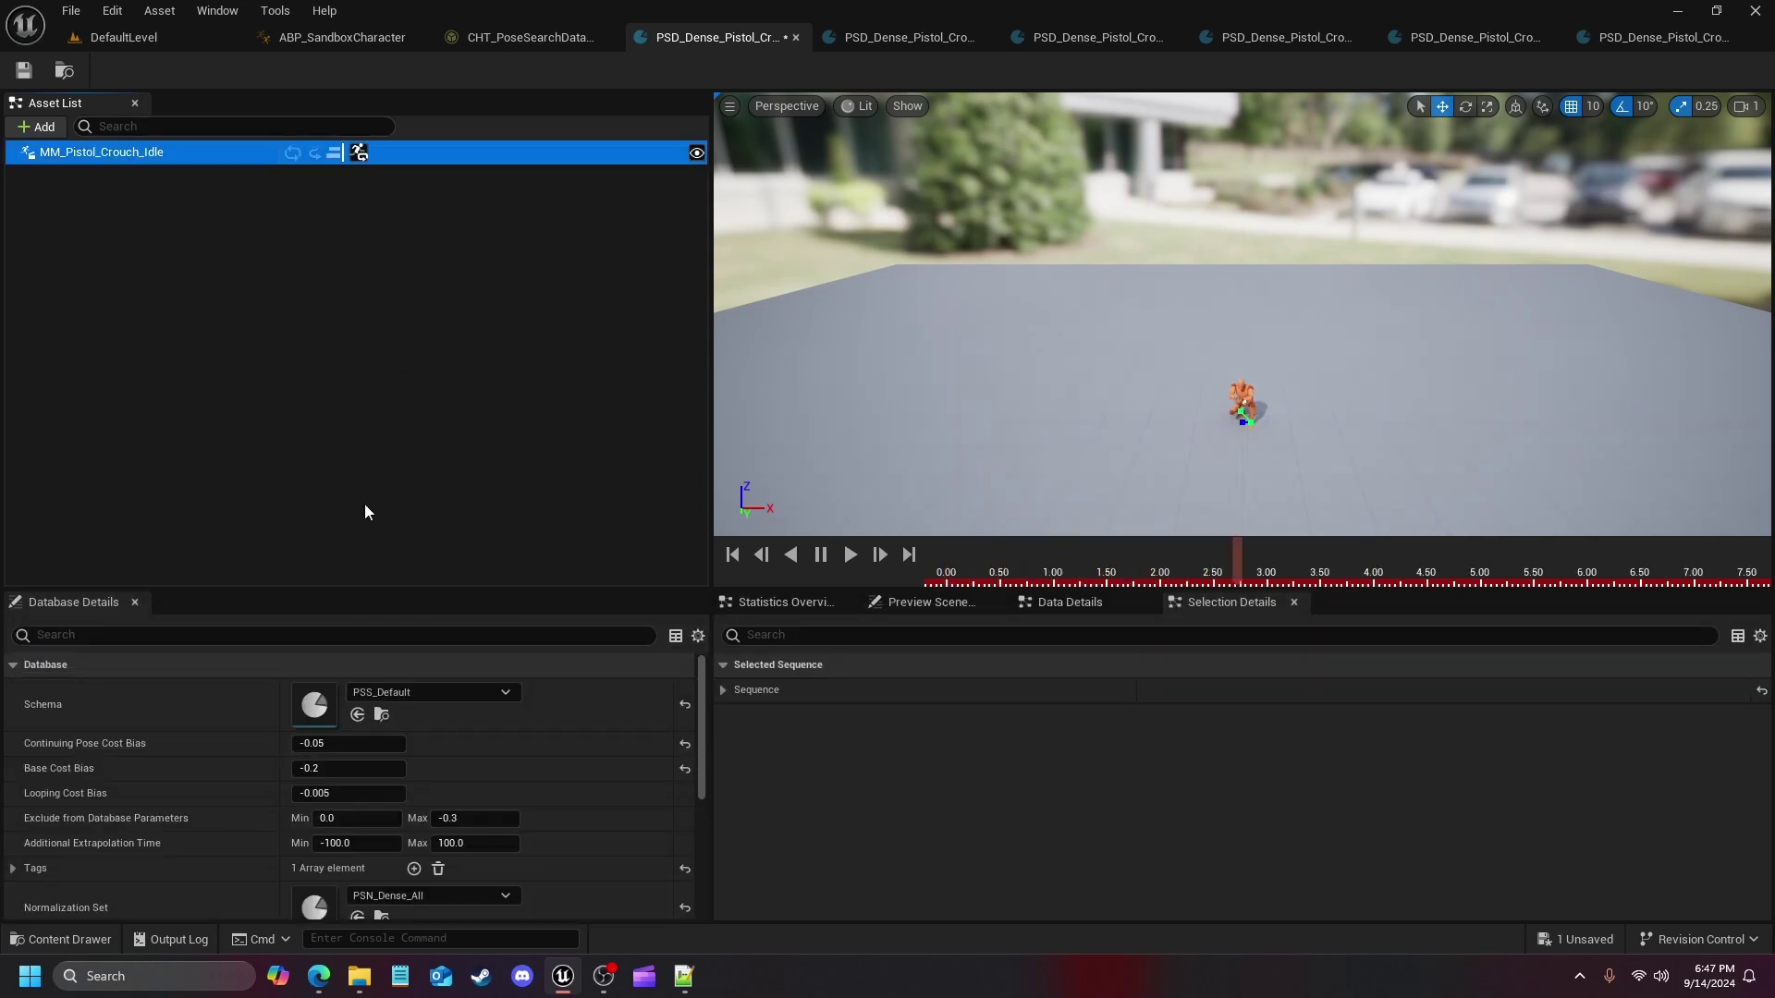
{"action": "left_click", "coordinate": [260, 493]}
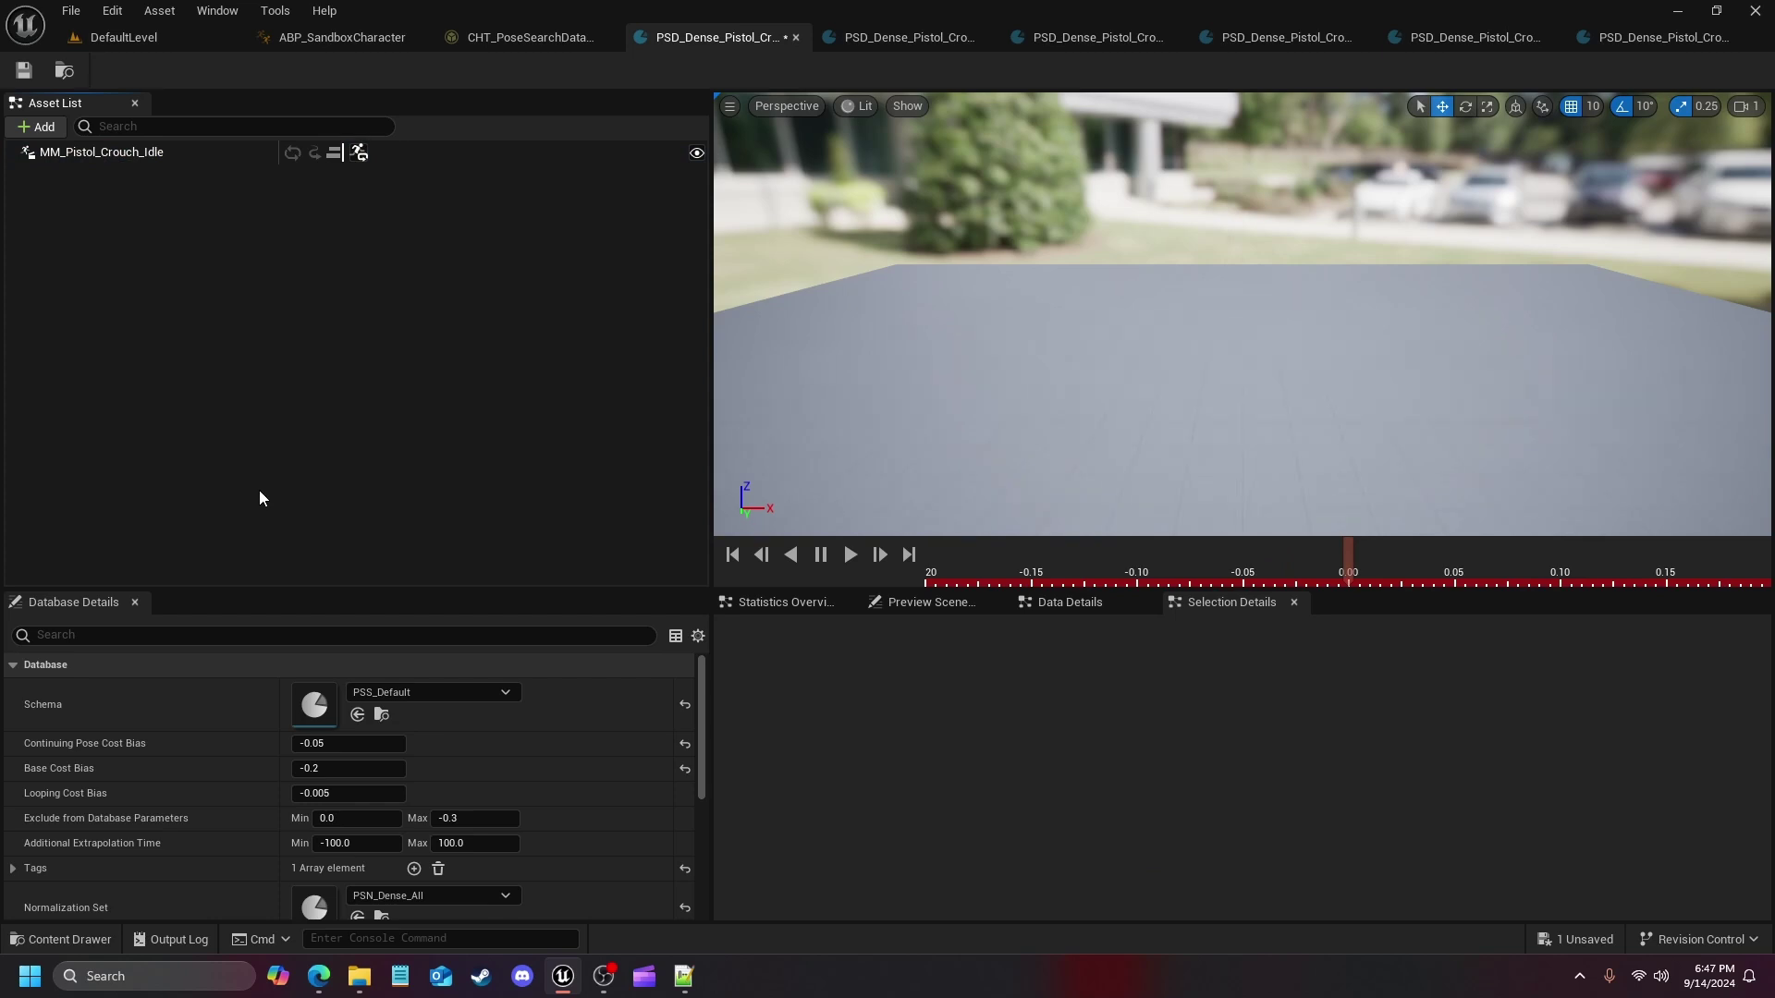
{"action": "left_click", "coordinate": [796, 37]}
Remove all four standing pistol turn animations from the PSD_Dense_Pistol_Crouch_TurnInPlace database
{"action": "left_click", "coordinate": [716, 39]}
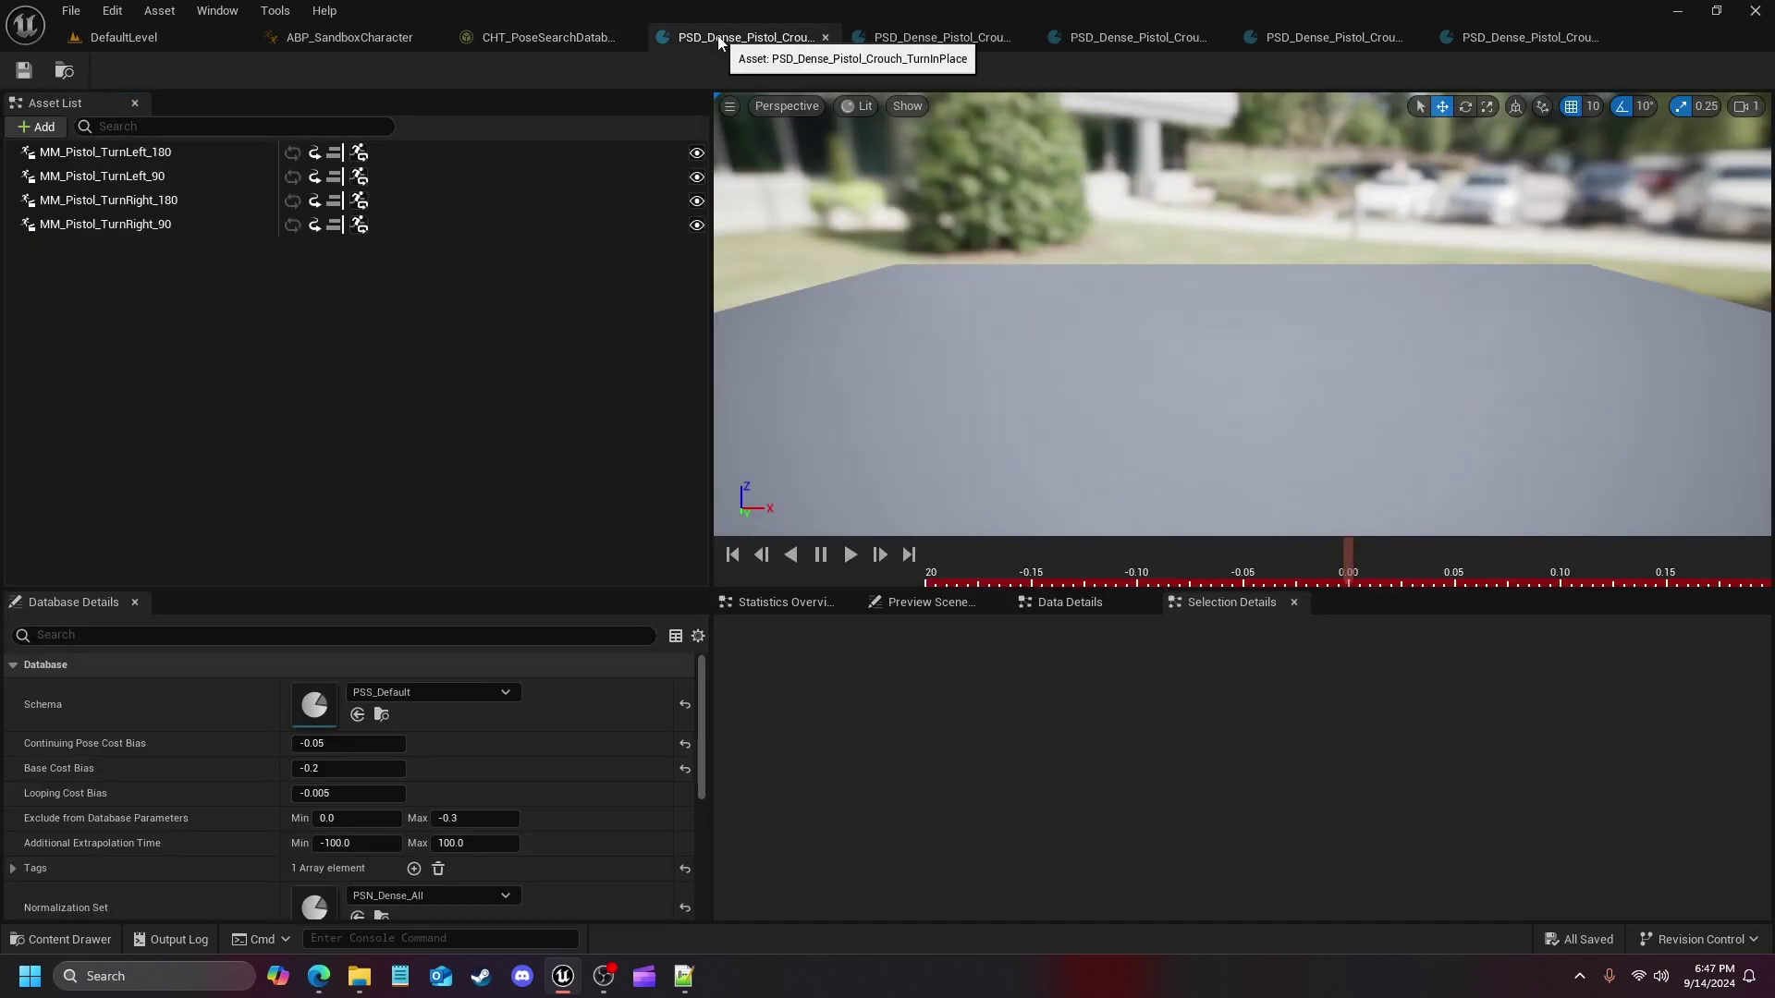
{"action": "left_click", "coordinate": [69, 940]}
{"action": "left_click", "coordinate": [102, 224]}
{"action": "key", "text": "ctrl+a"}
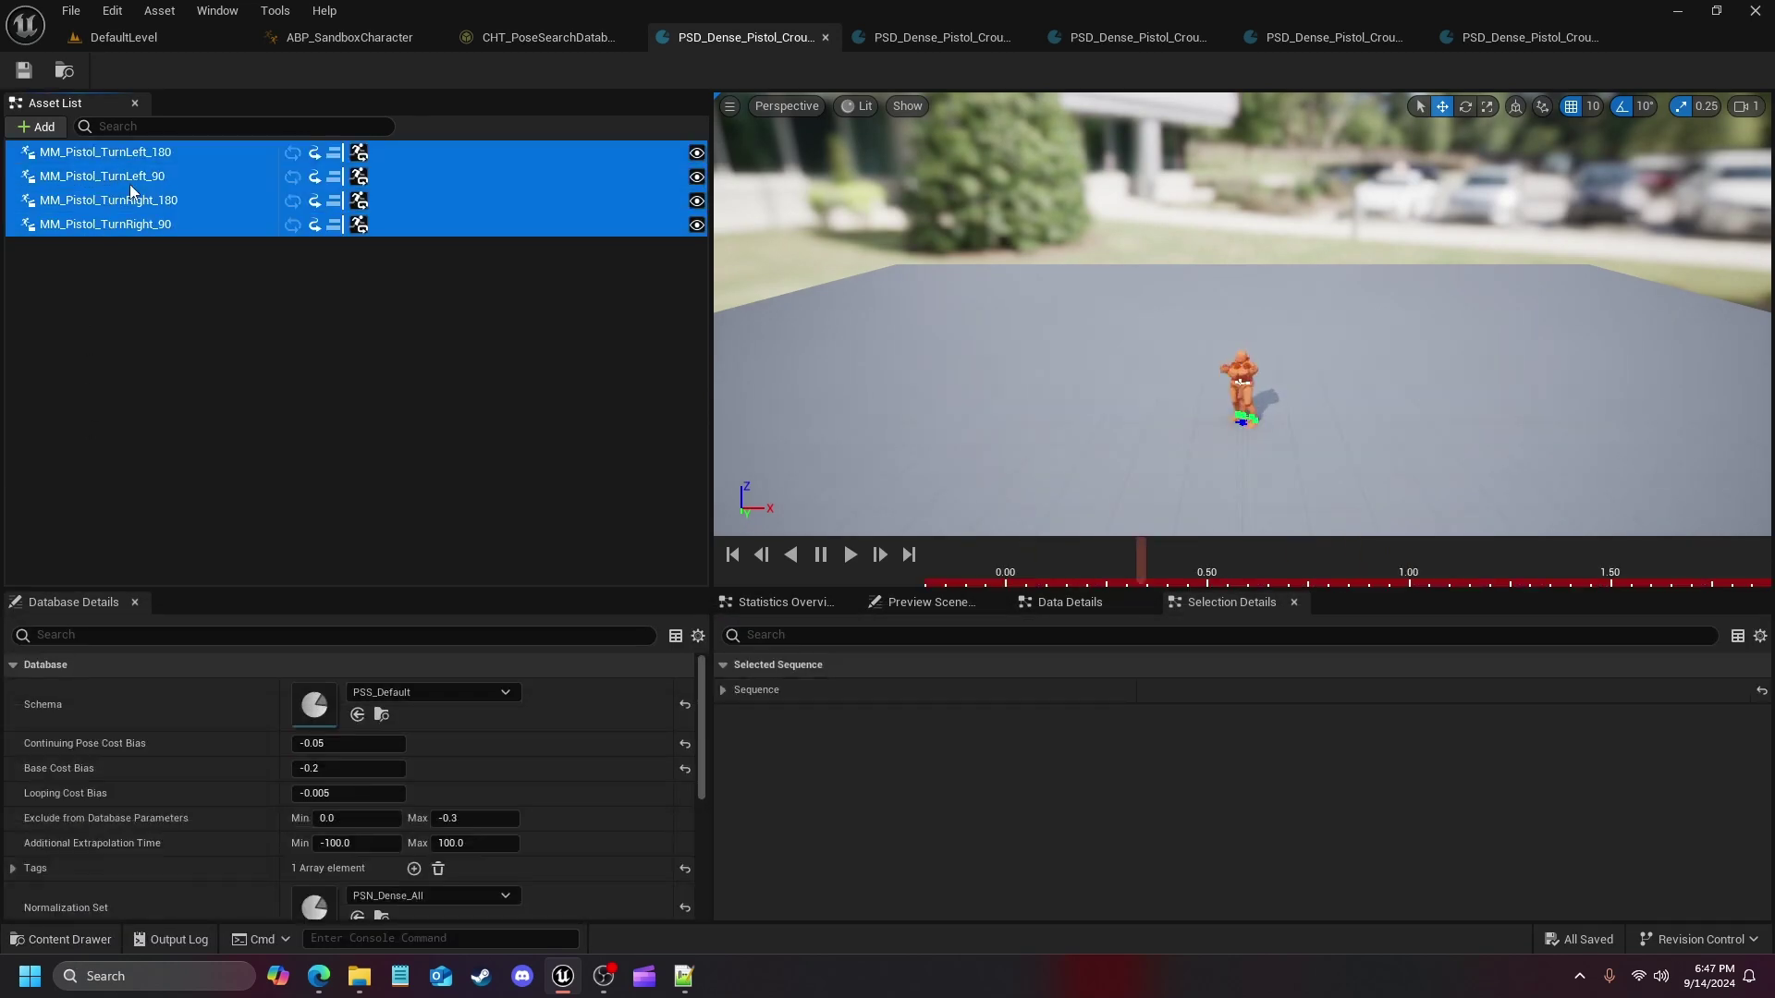
{"action": "key", "text": "Delete"}
Filter the pistol Crouch animations by "turn", add all four MM_Pistol_Crouch_Turn sequences to the turn-in-place database, then save and close it
{"action": "left_click", "coordinate": [69, 940]}
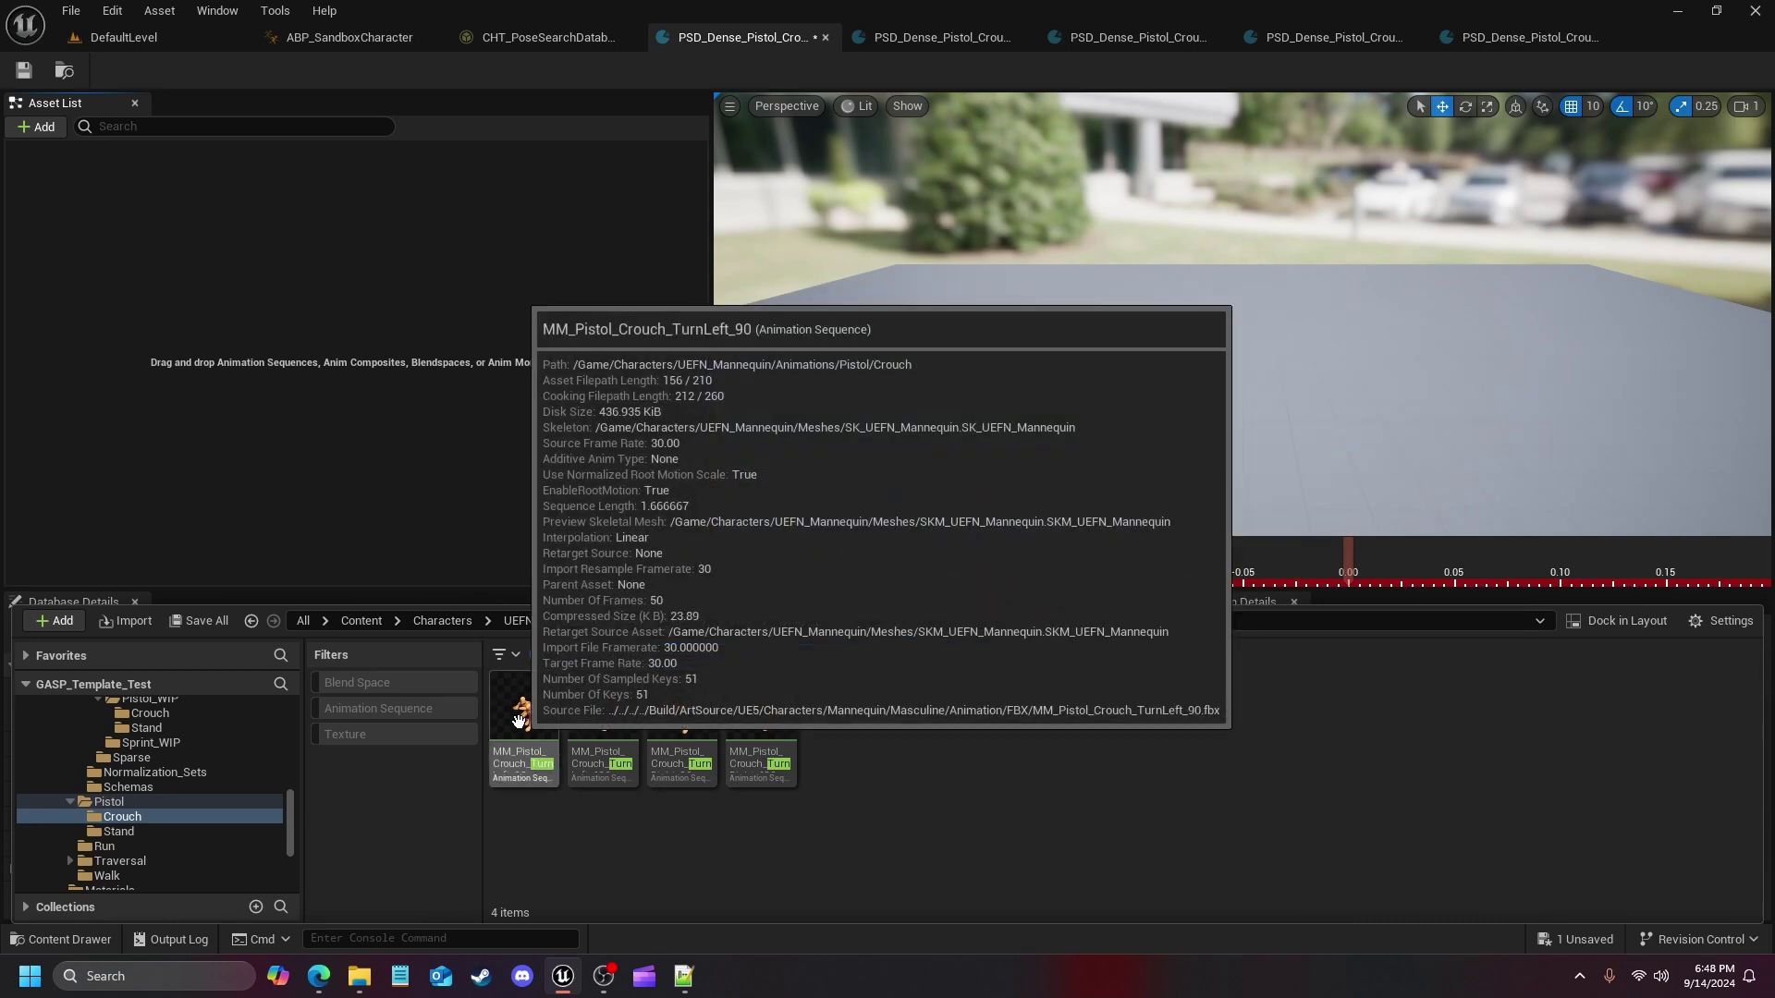
{"action": "left_click", "coordinate": [536, 682]}
{"action": "key", "text": "ctrl+a"}
{"action": "left_click_drag", "start_coordinate": [537, 682], "coordinate": [316, 459]}
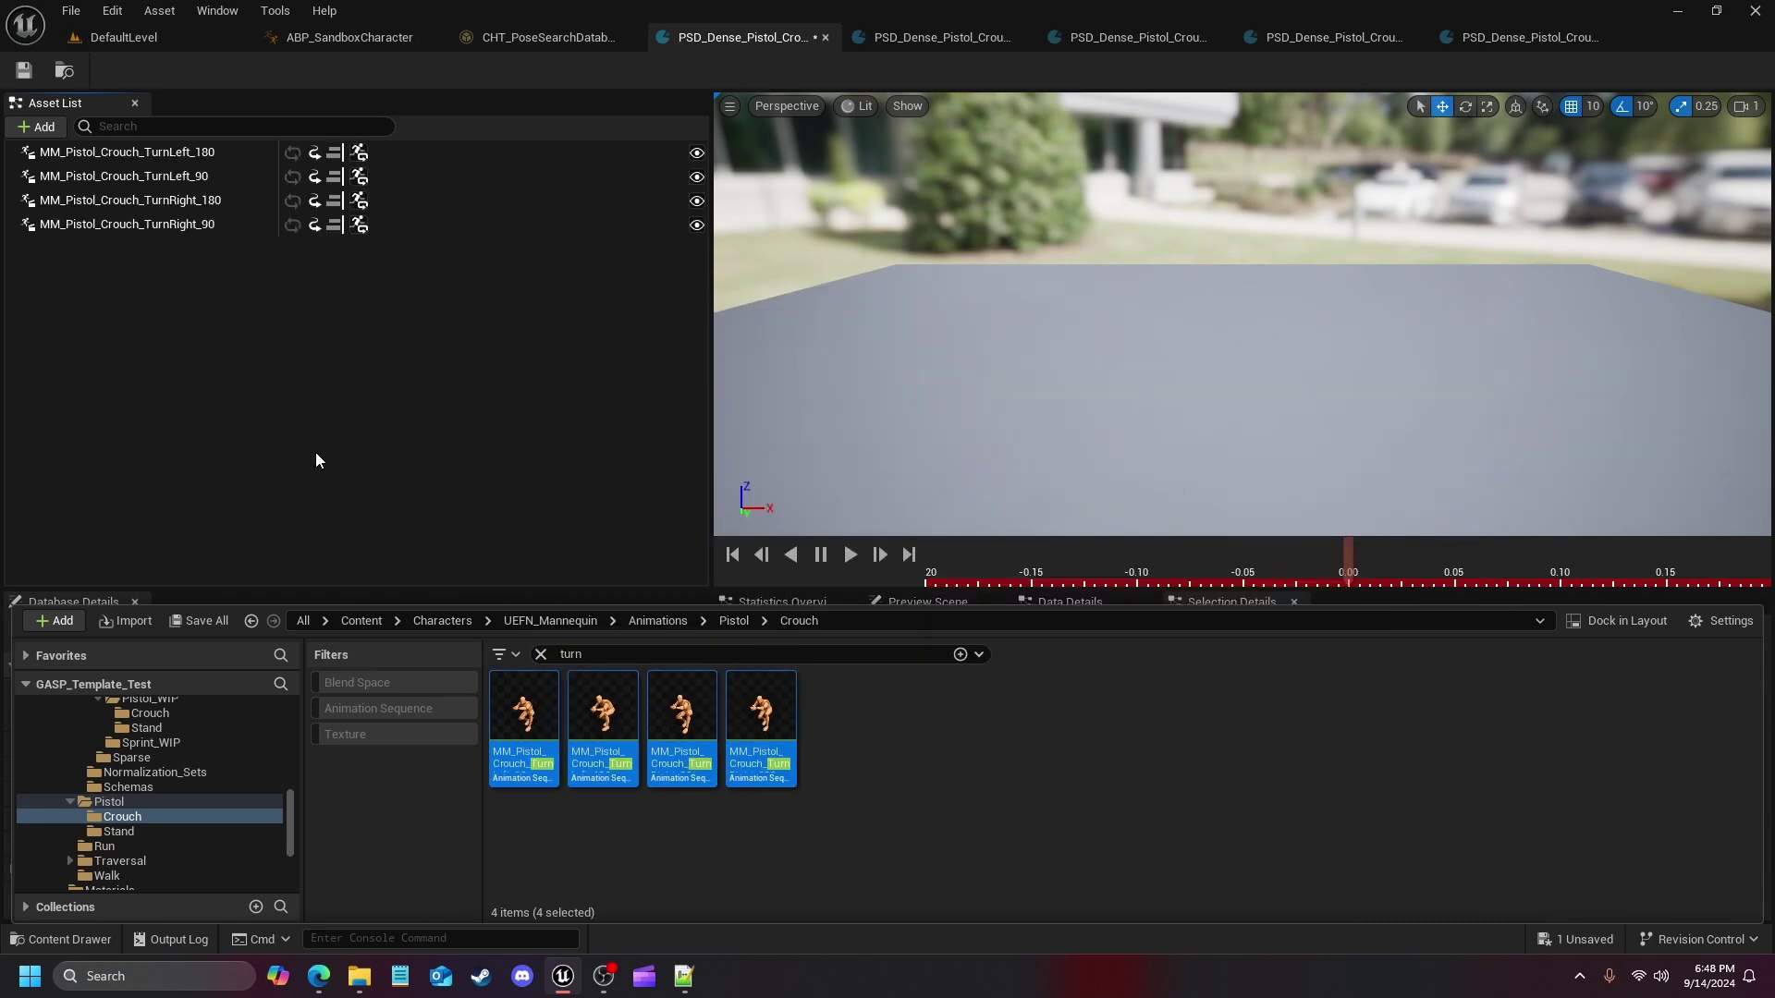
{"action": "left_click", "coordinate": [24, 70]}
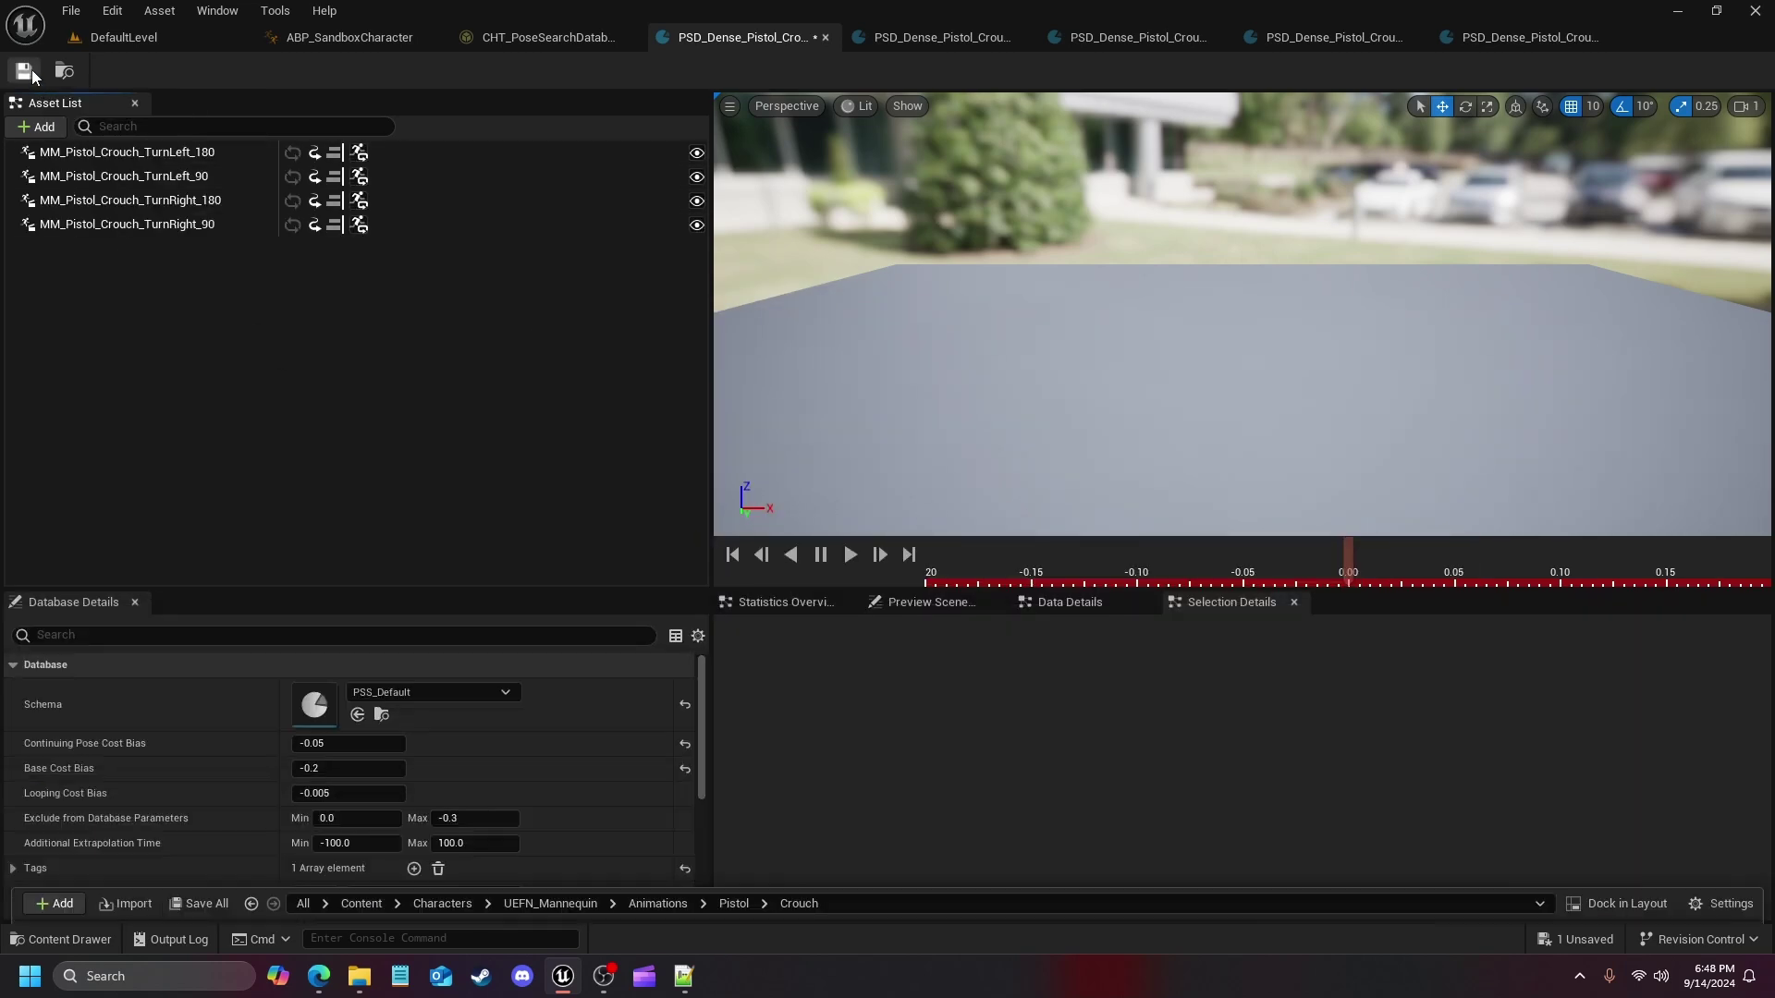
{"action": "left_click", "coordinate": [825, 37]}
Clear the "turn" filter and add MM_Pistol_Crouch_Walk_Bwd, Fwd, Left and Right to the pistol crouch walk loops database
{"action": "left_click", "coordinate": [799, 41]}
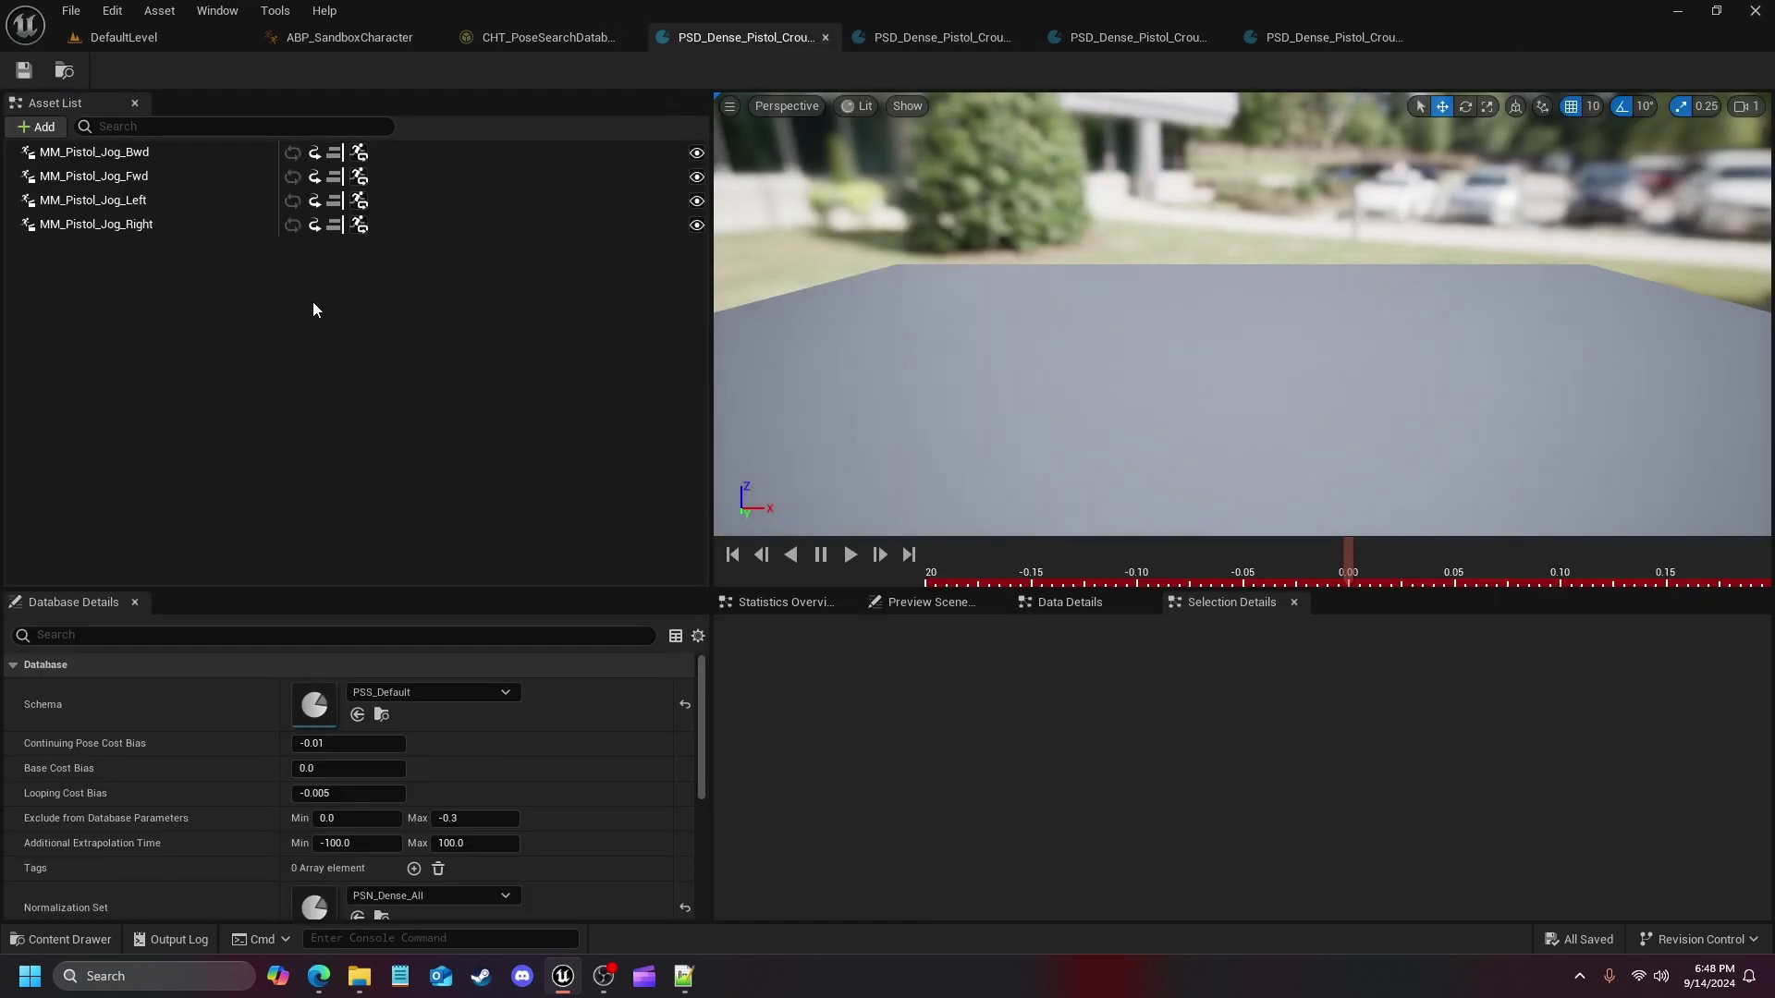
{"action": "left_click", "coordinate": [60, 939]}
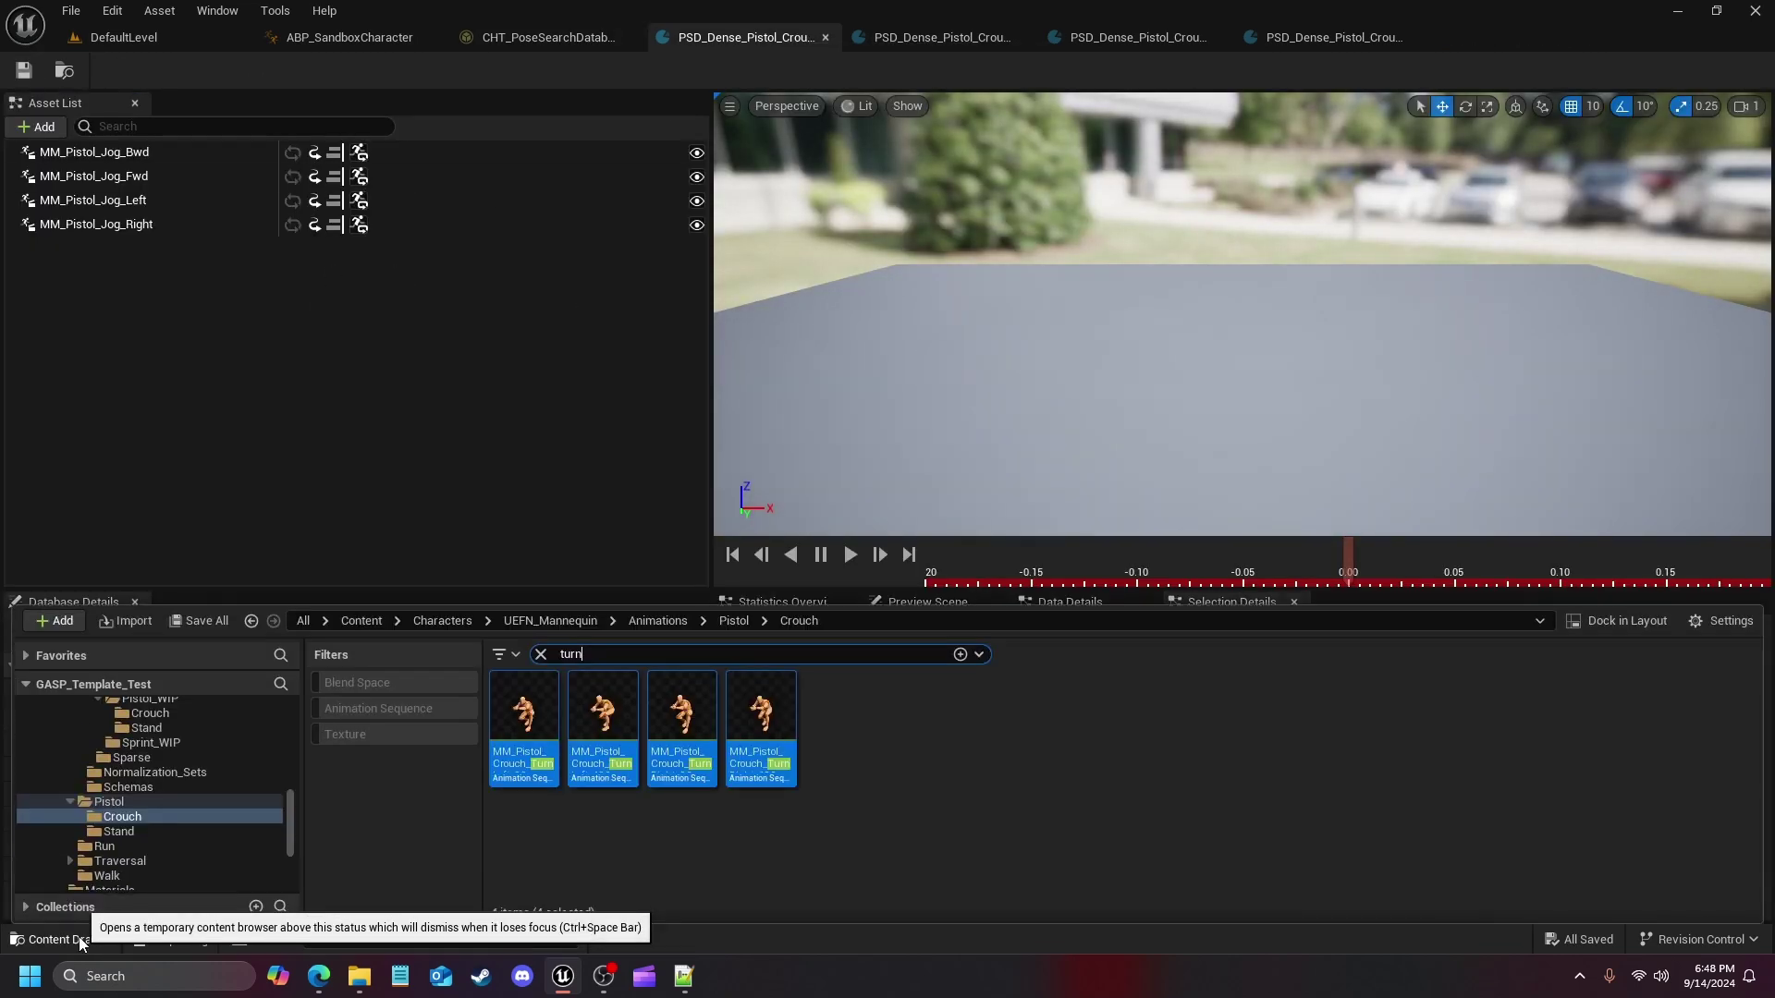
{"action": "left_click", "coordinate": [541, 655]}
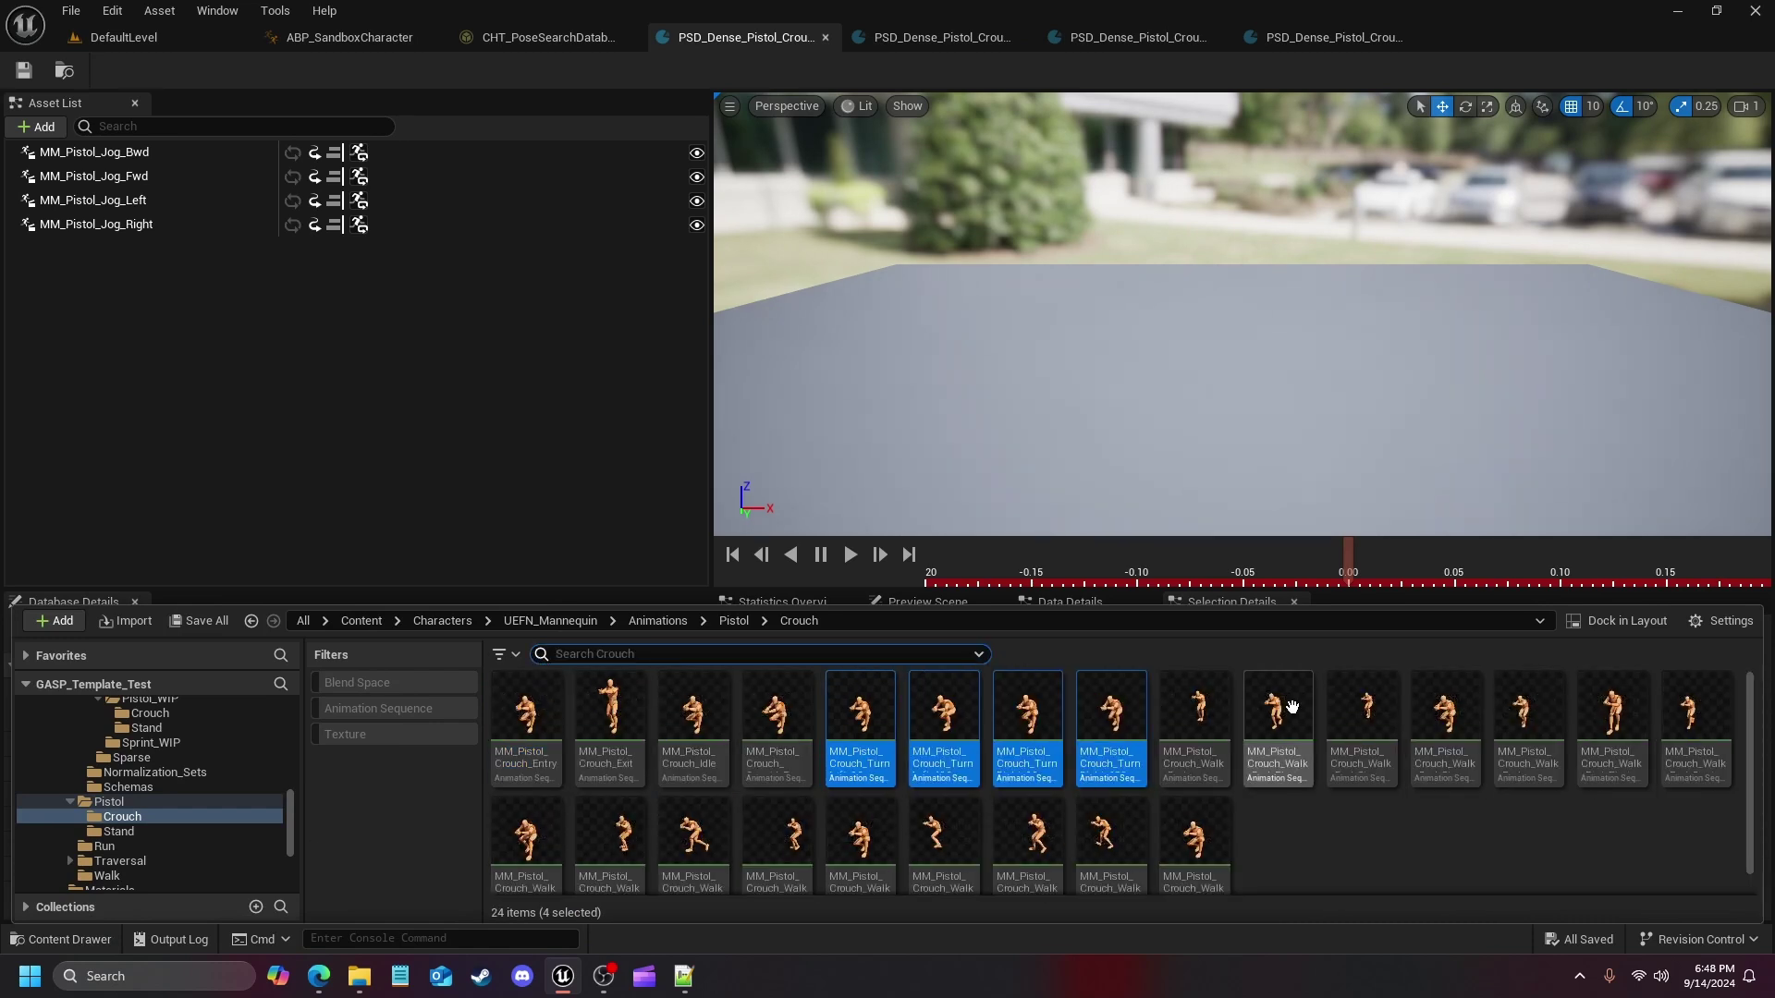
{"action": "mouse_move", "coordinate": [1185, 720]}
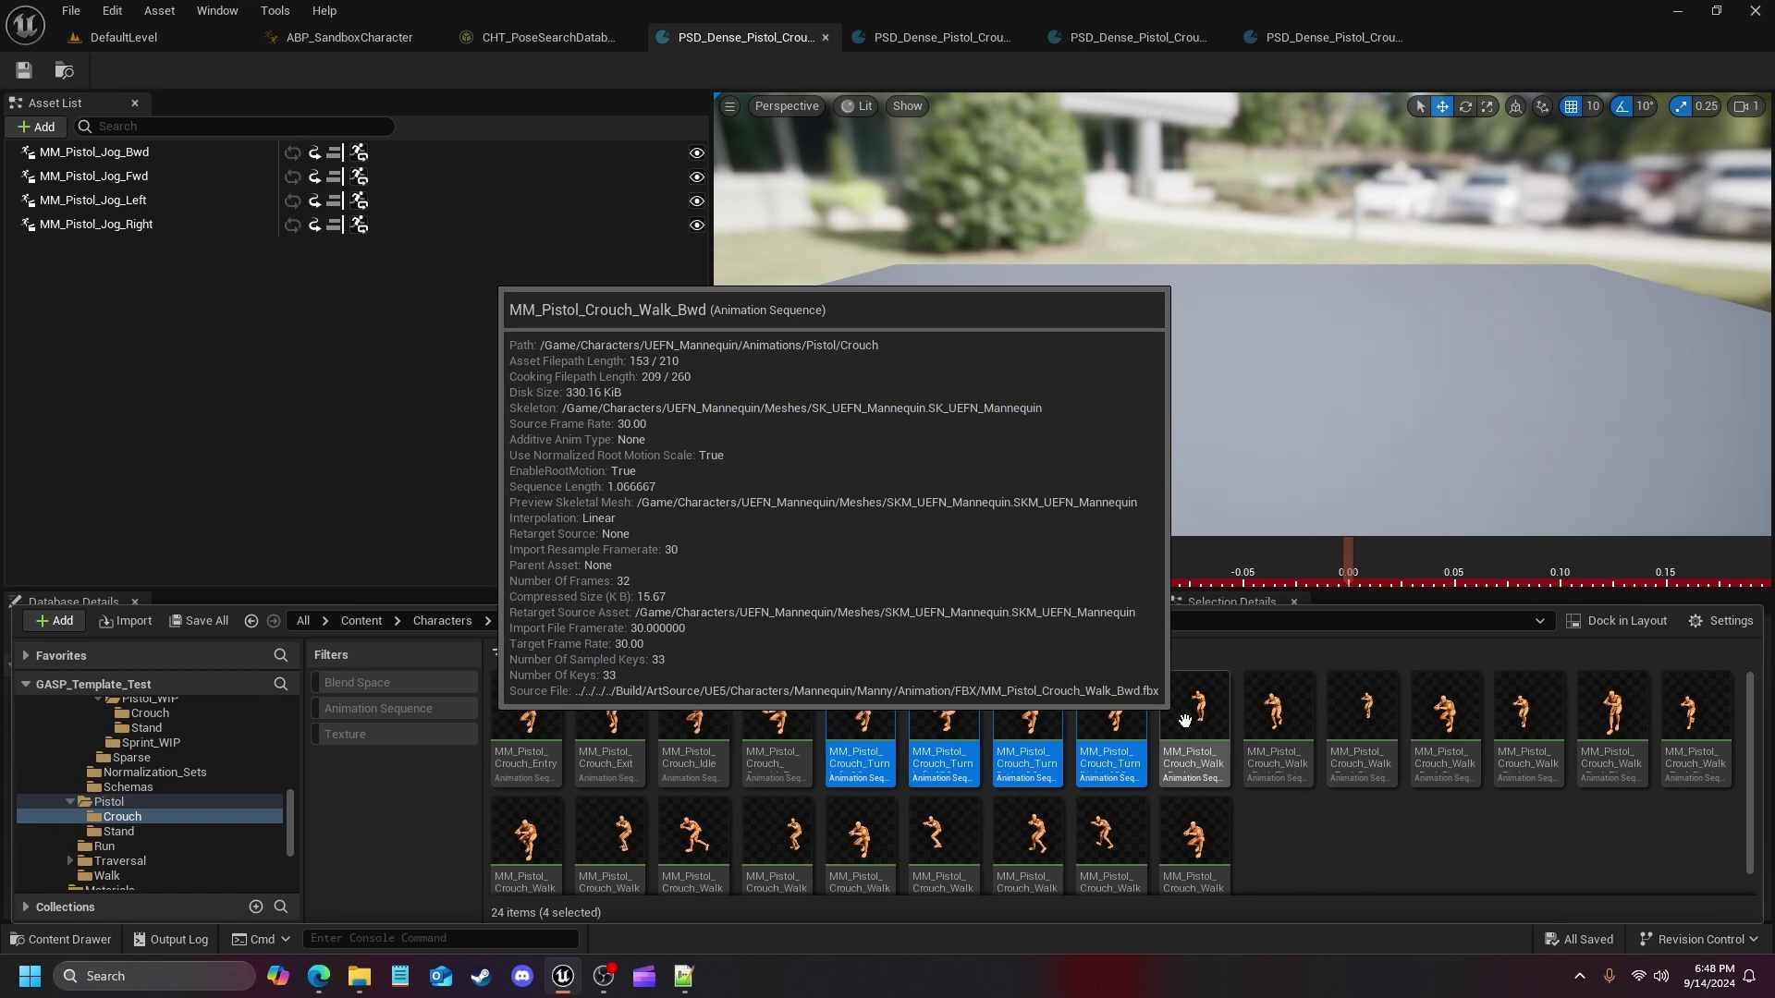
{"action": "left_click", "coordinate": [1185, 720]}
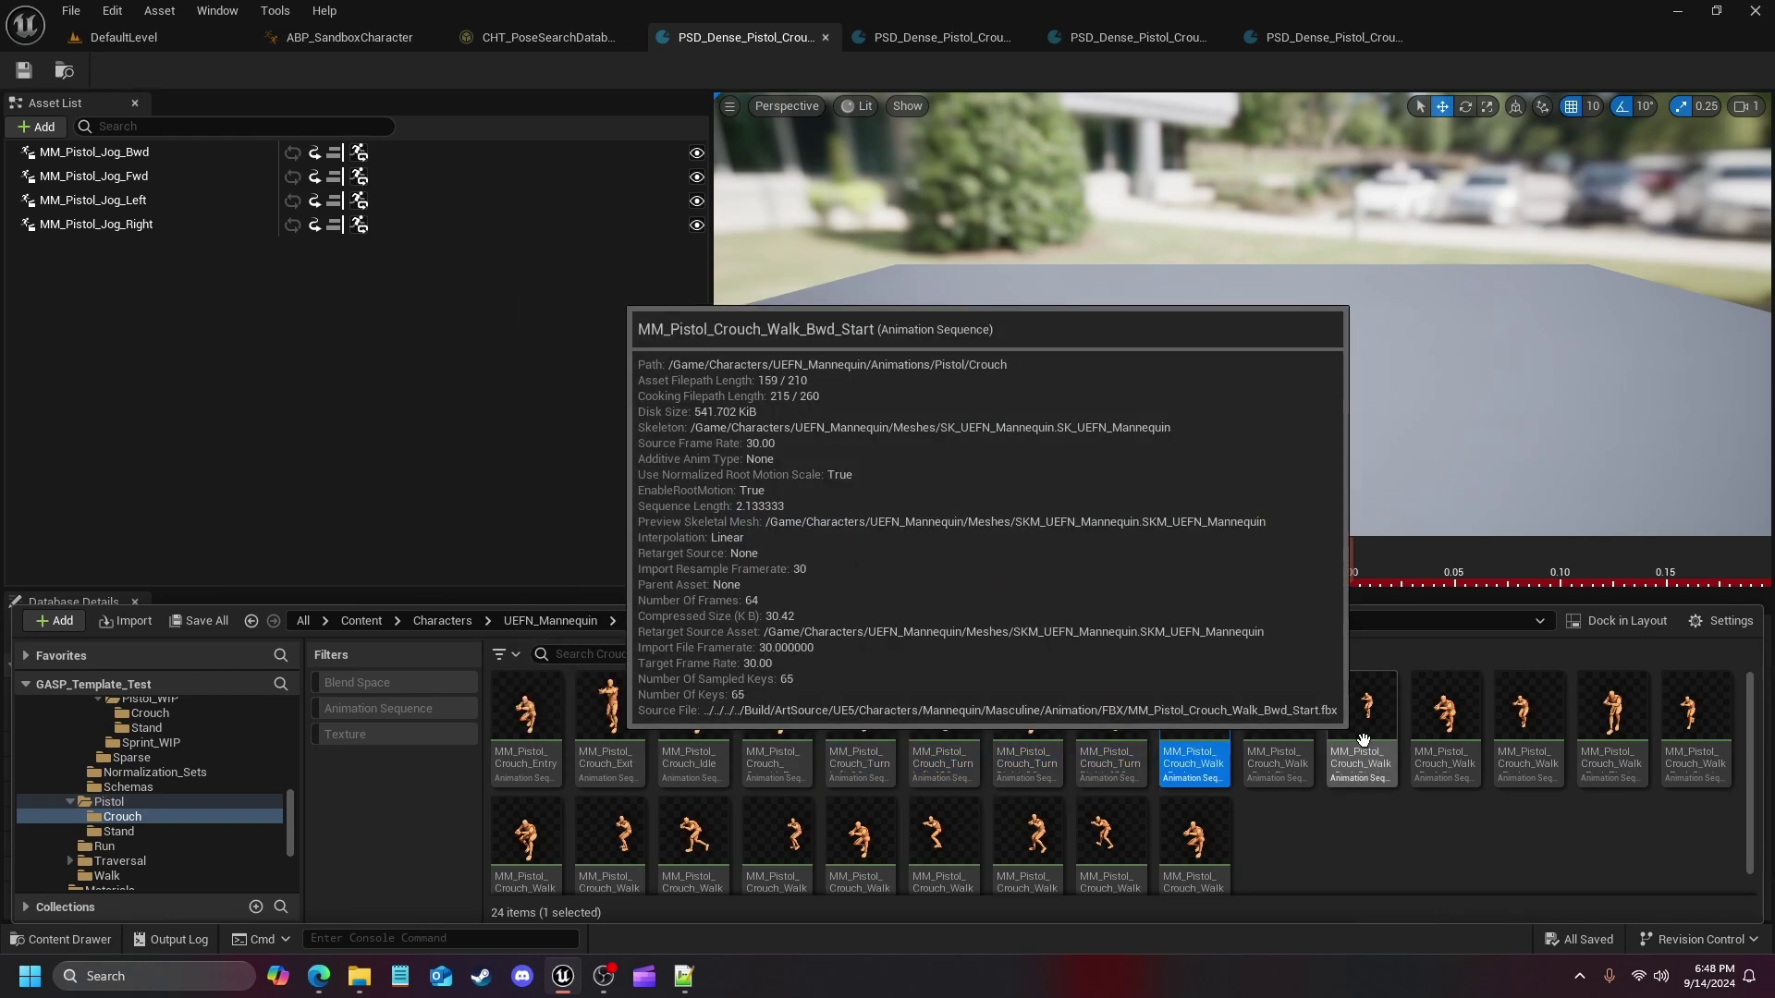
{"action": "left_click", "coordinate": [1525, 716], "text": "ctrl"}
{"action": "left_click", "coordinate": [610, 836], "text": "ctrl"}
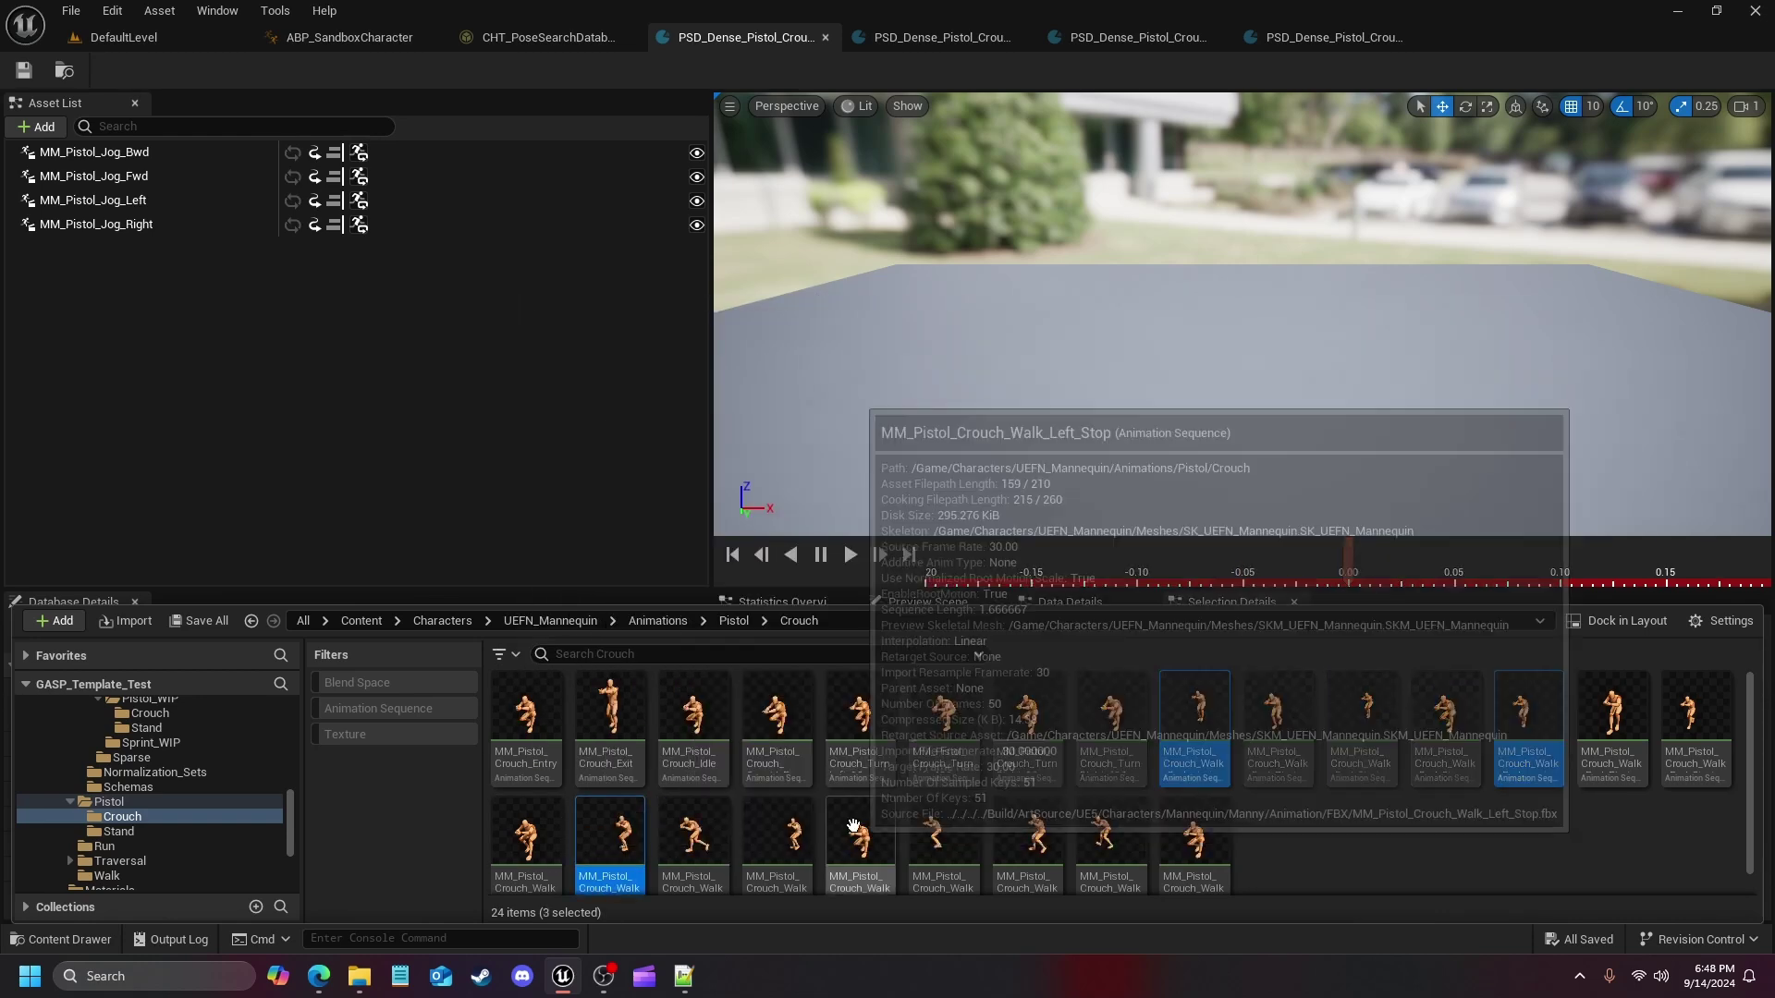
{"action": "left_click", "coordinate": [941, 836], "text": "ctrl"}
{"action": "left_click_drag", "start_coordinate": [942, 844], "coordinate": [96, 385]}
Remove the four MM_Pistol_Jog sequences from the crouch walk loops database, then save and close it
{"action": "left_click", "coordinate": [93, 247]}
{"action": "left_click", "coordinate": [93, 319], "text": "shift"}
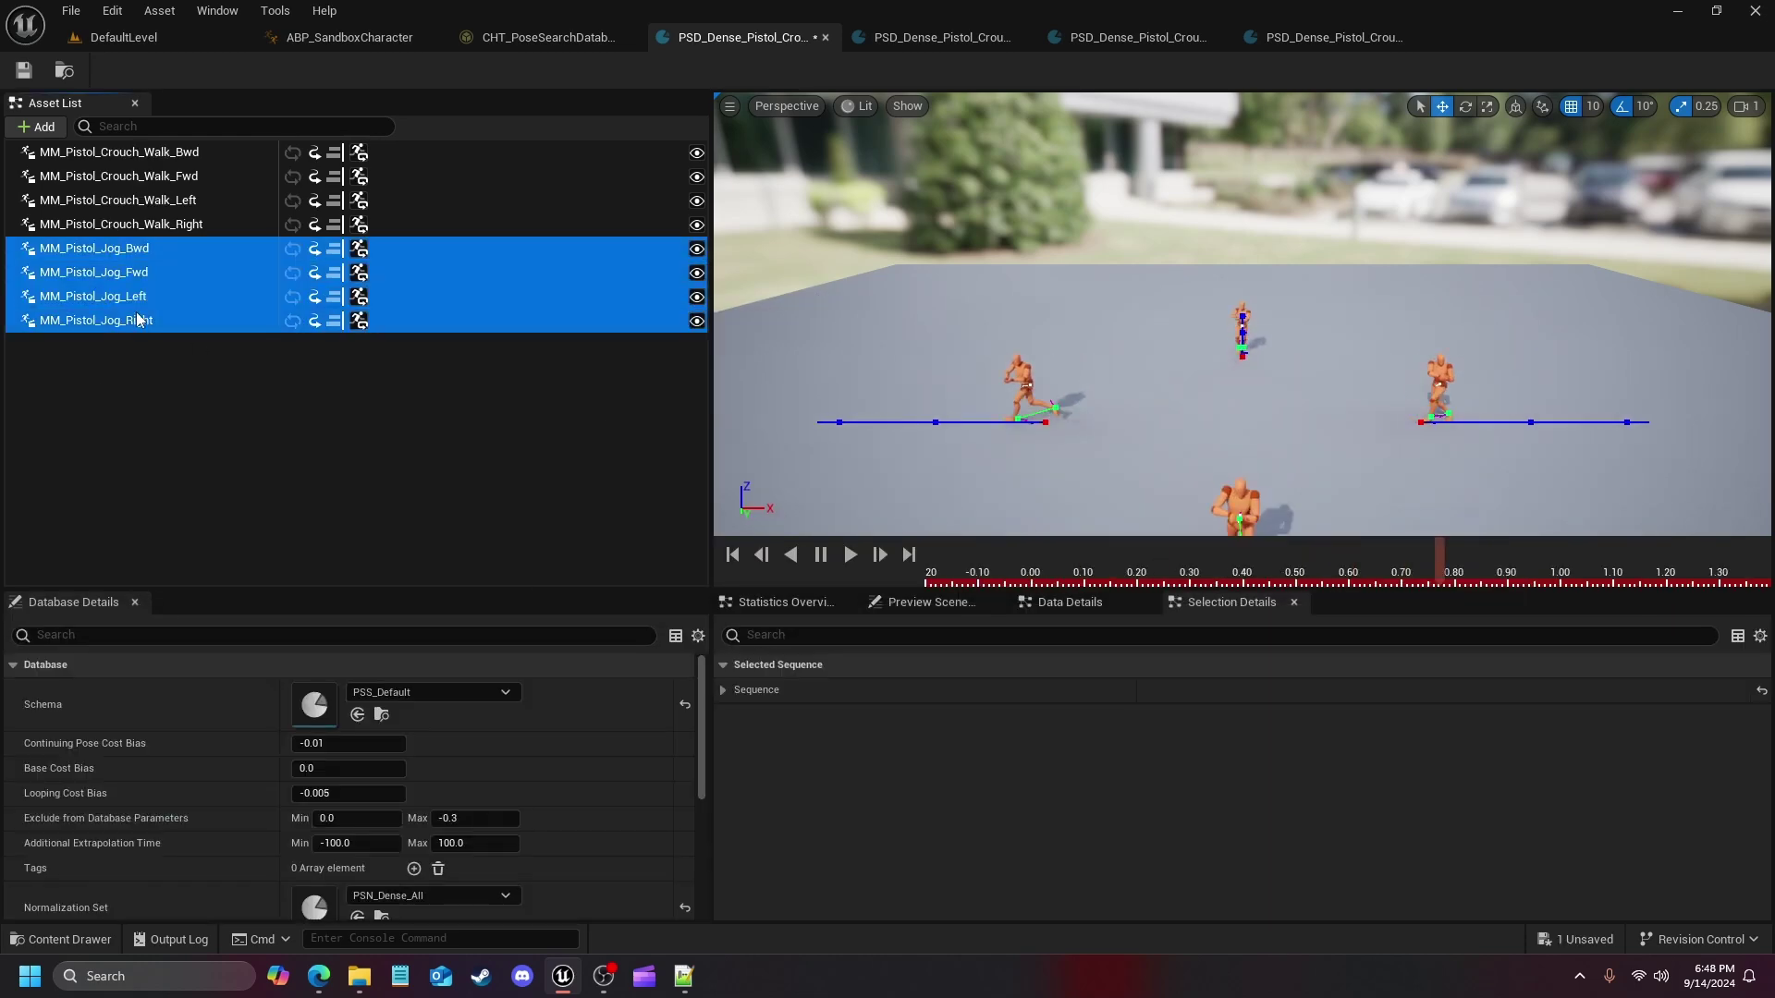
{"action": "key", "text": "Delete"}
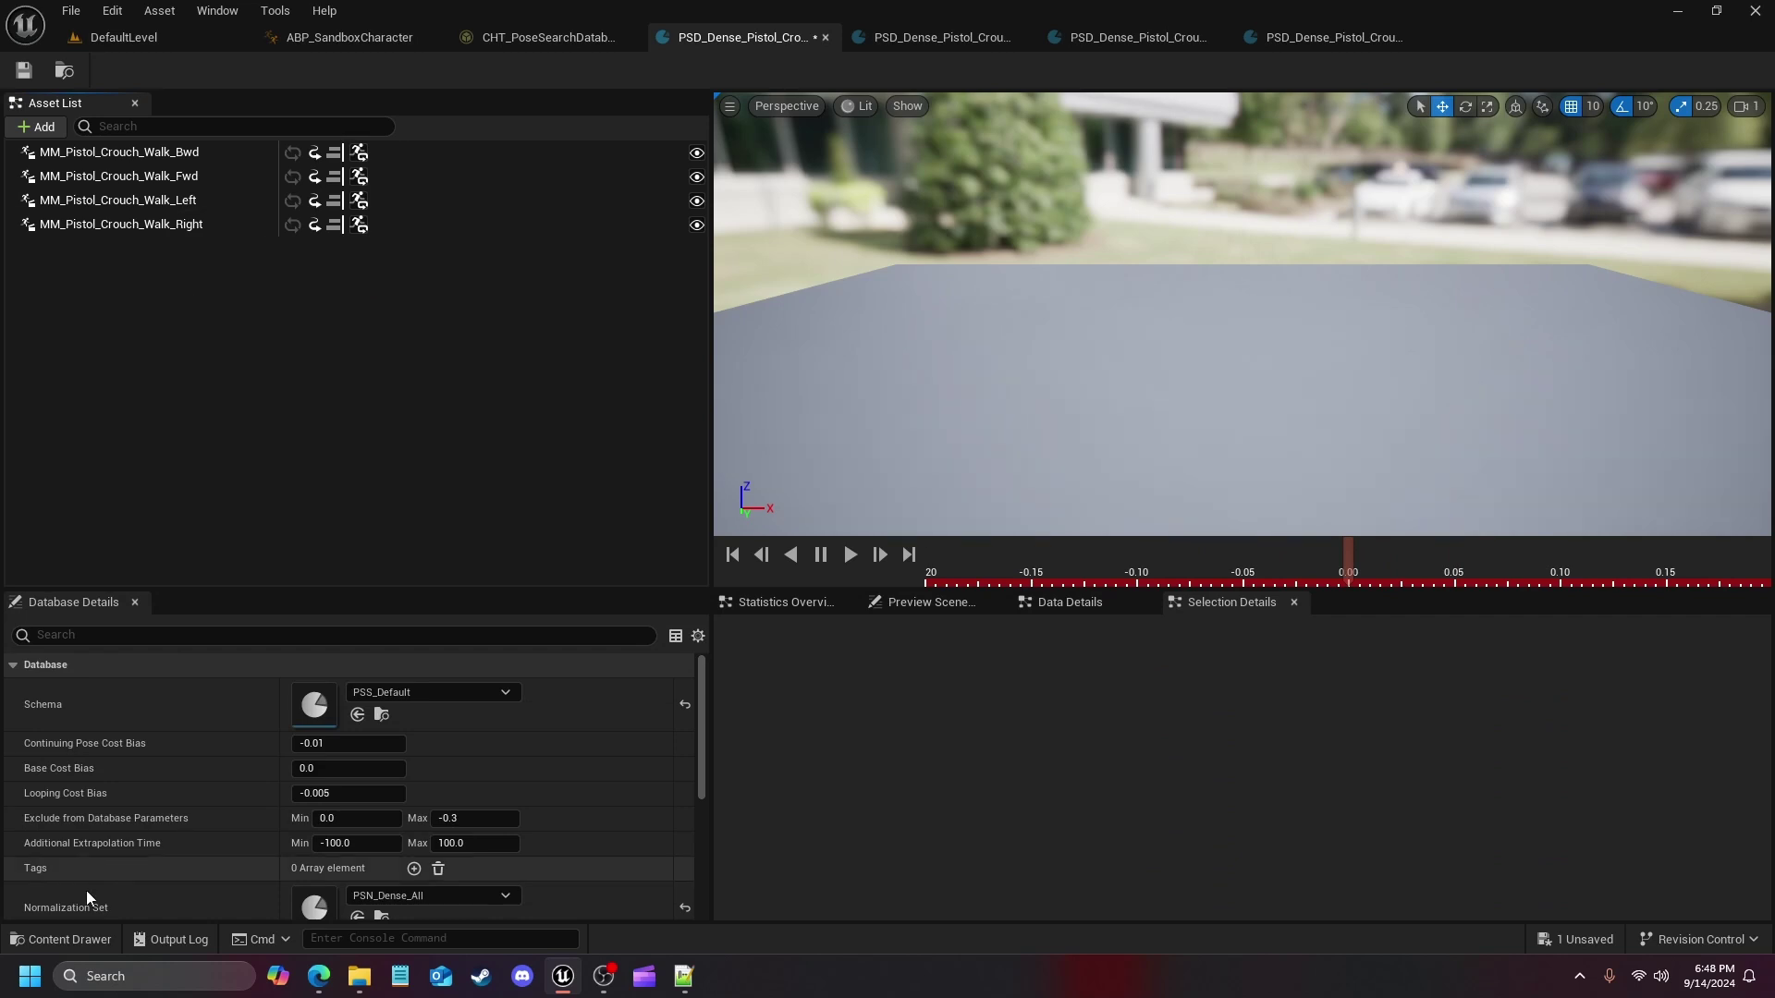
{"action": "left_click", "coordinate": [26, 72]}
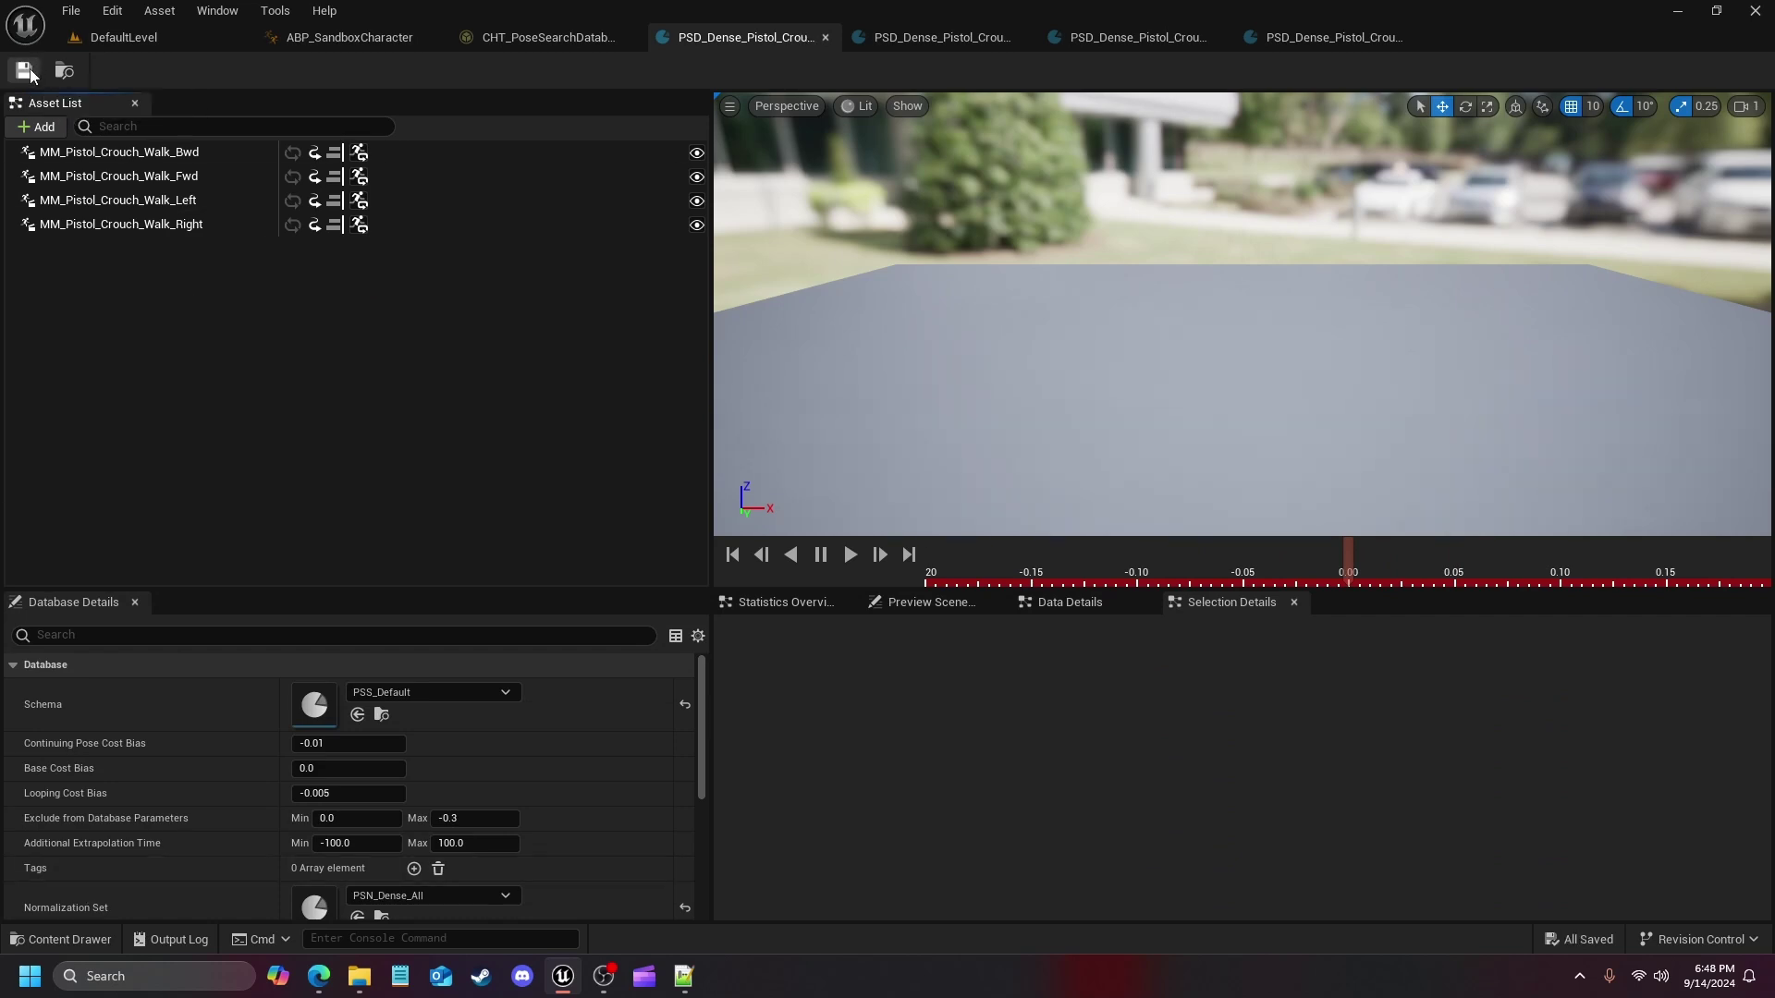
{"action": "left_click", "coordinate": [824, 34]}
Filter the pistol Crouch animations by "pivot" and add all four MM_Pistol_Crouch_Walk pivot sequences to the crouch walk pivots database
{"action": "left_click", "coordinate": [732, 37]}
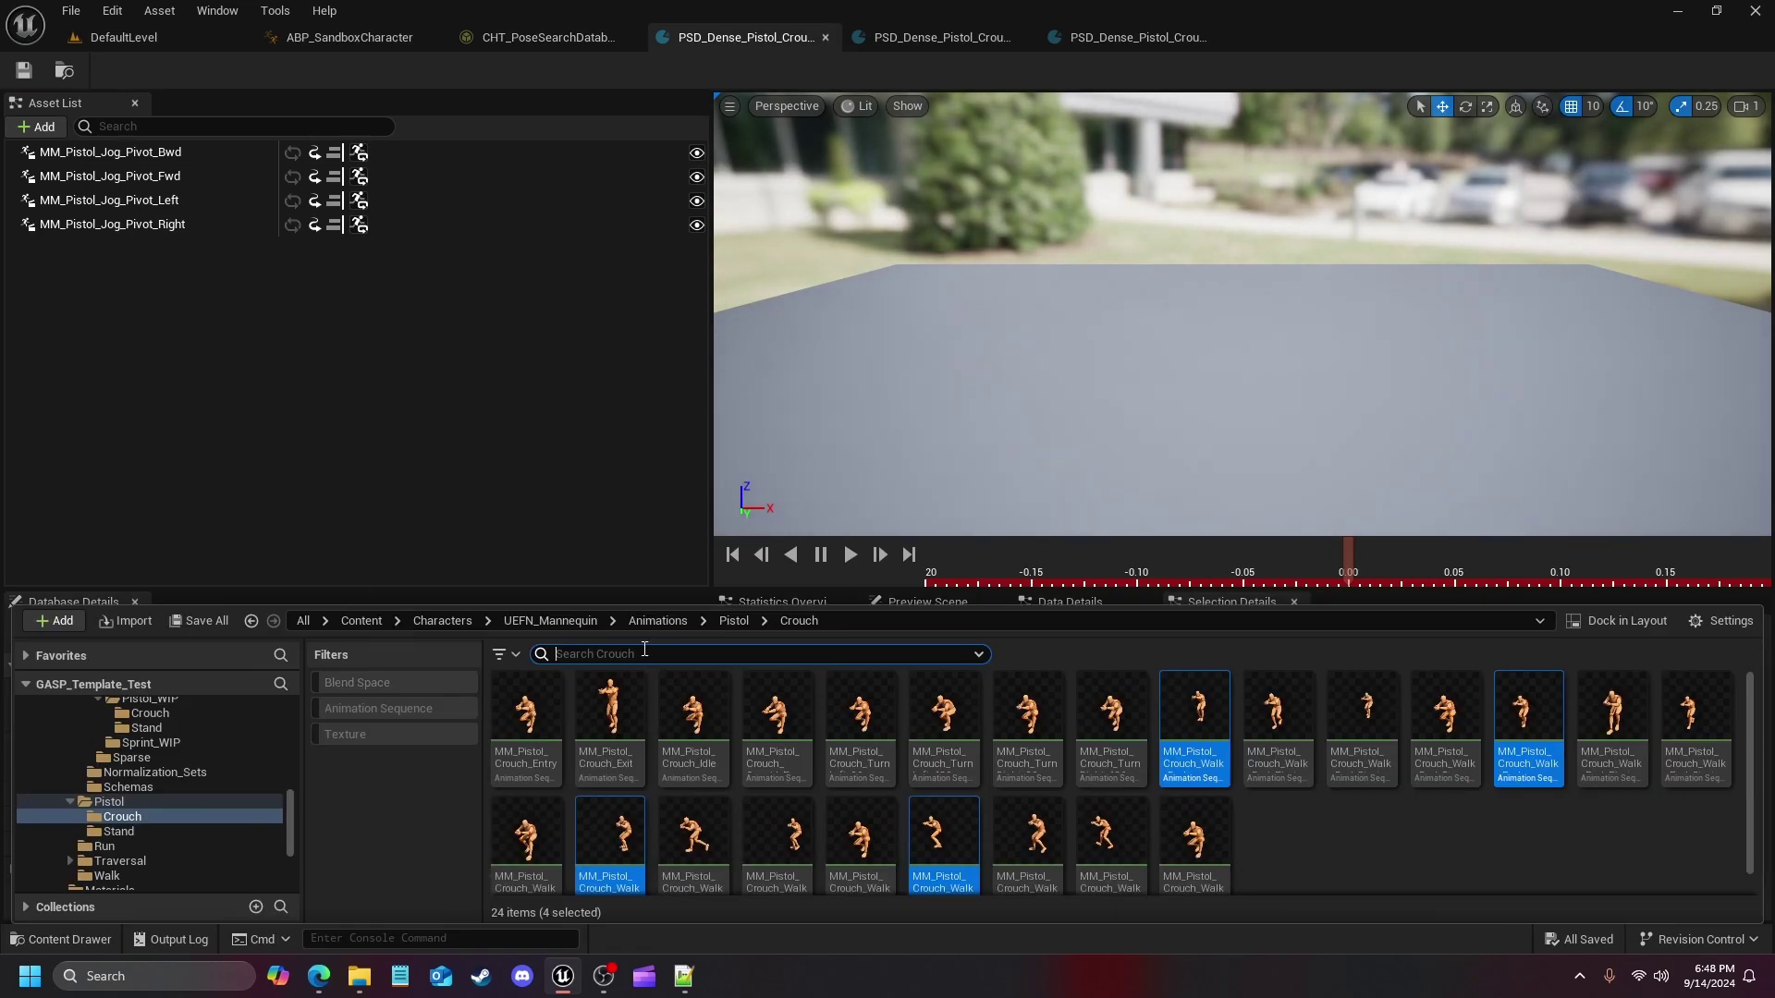
{"action": "type", "text": "ivot"}
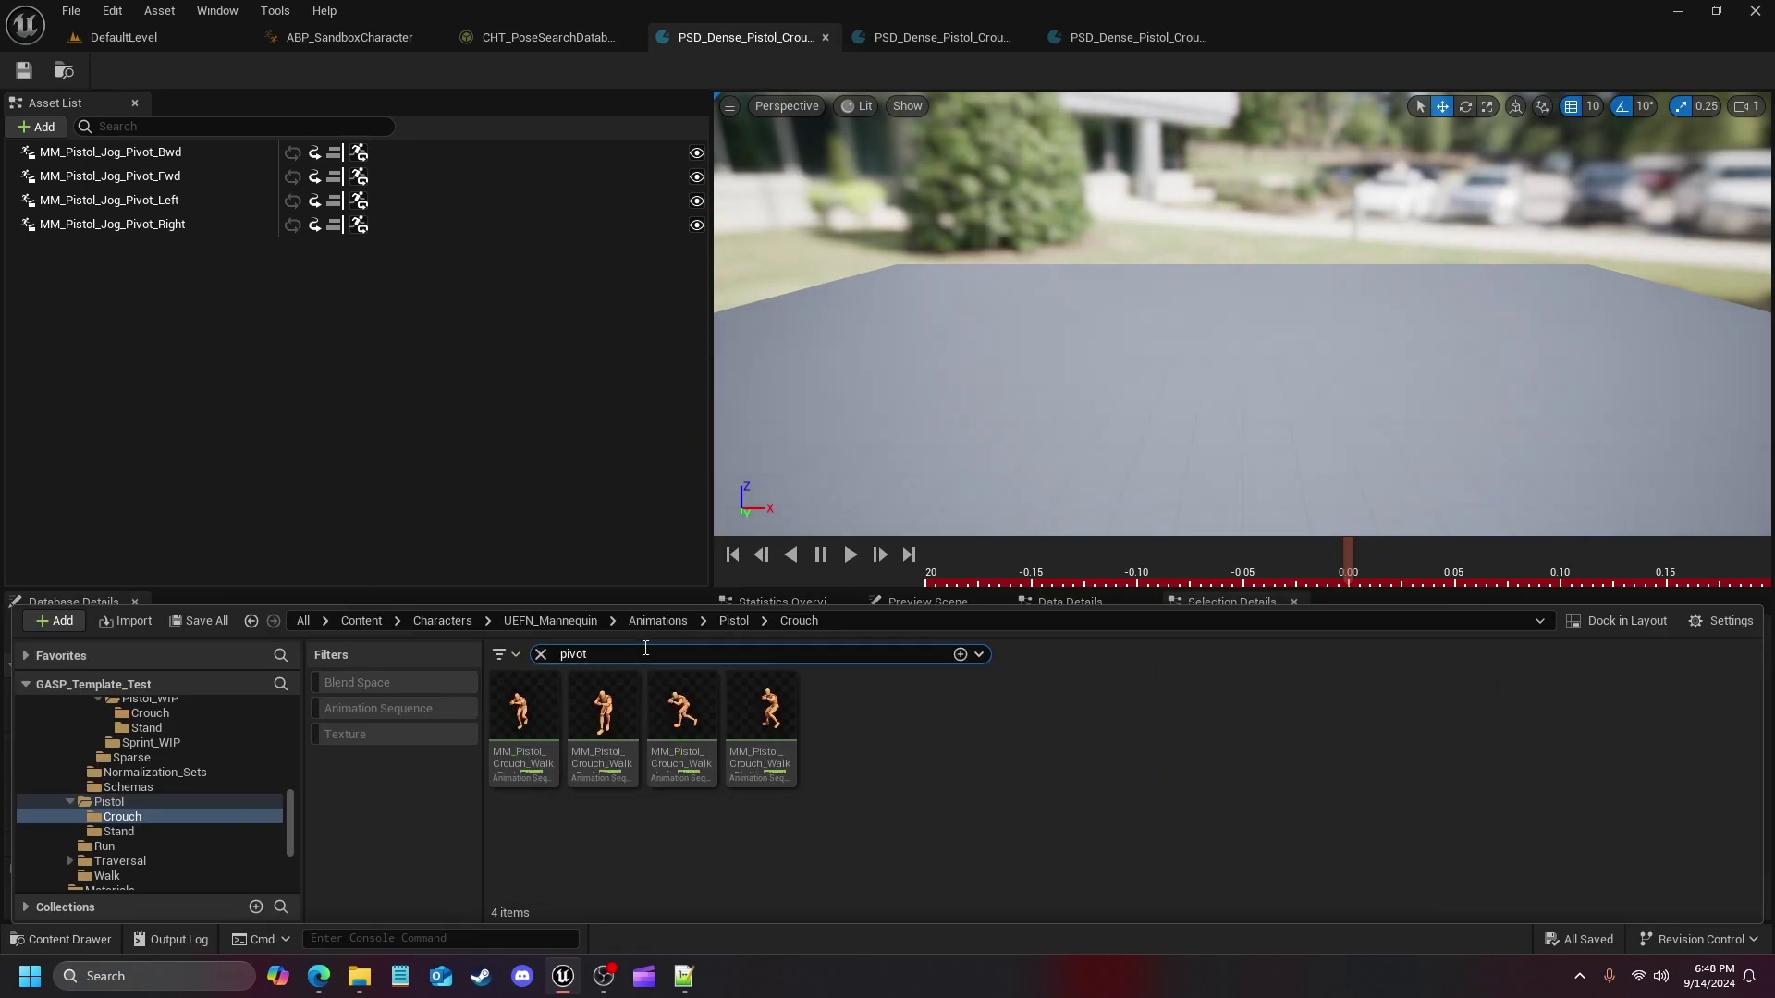
{"action": "left_click", "coordinate": [527, 721]}
{"action": "key", "text": "ctrl+a"}
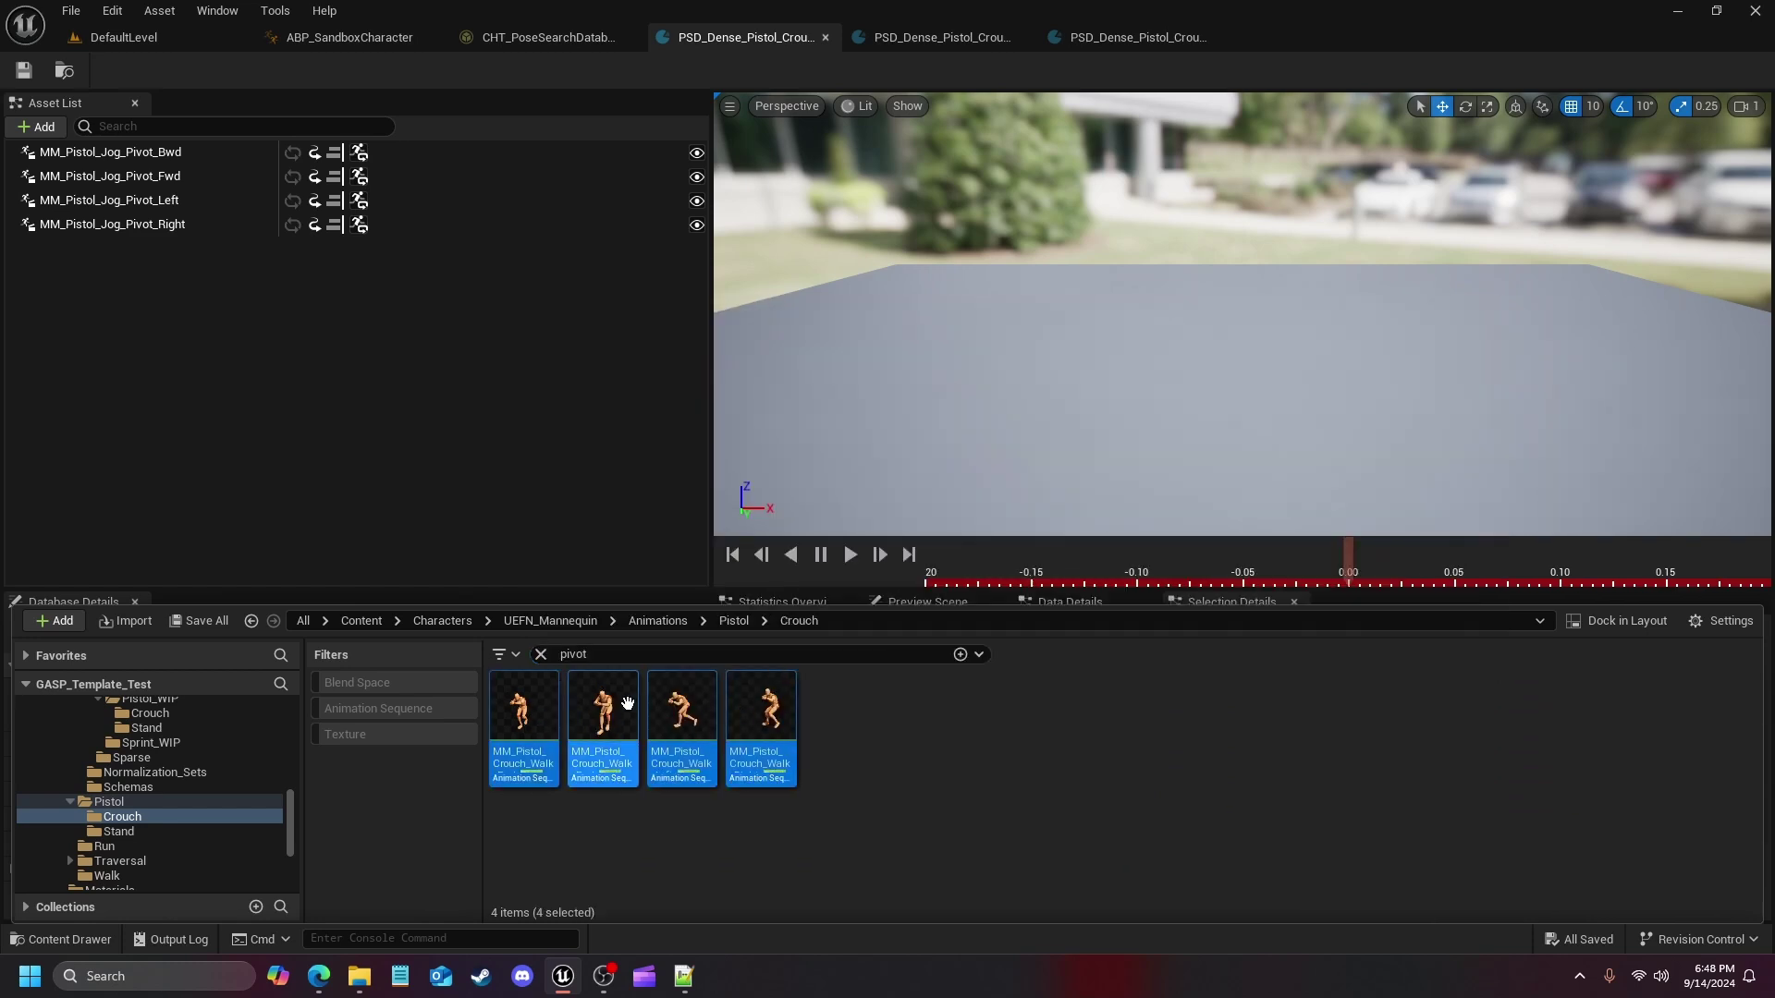
{"action": "left_click_drag", "start_coordinate": [526, 721], "coordinate": [257, 411]}
Remove the four MM_Pistol_Jog_Pivot sequences from the crouch walk pivots database, then save and close it
{"action": "left_click", "coordinate": [139, 249]}
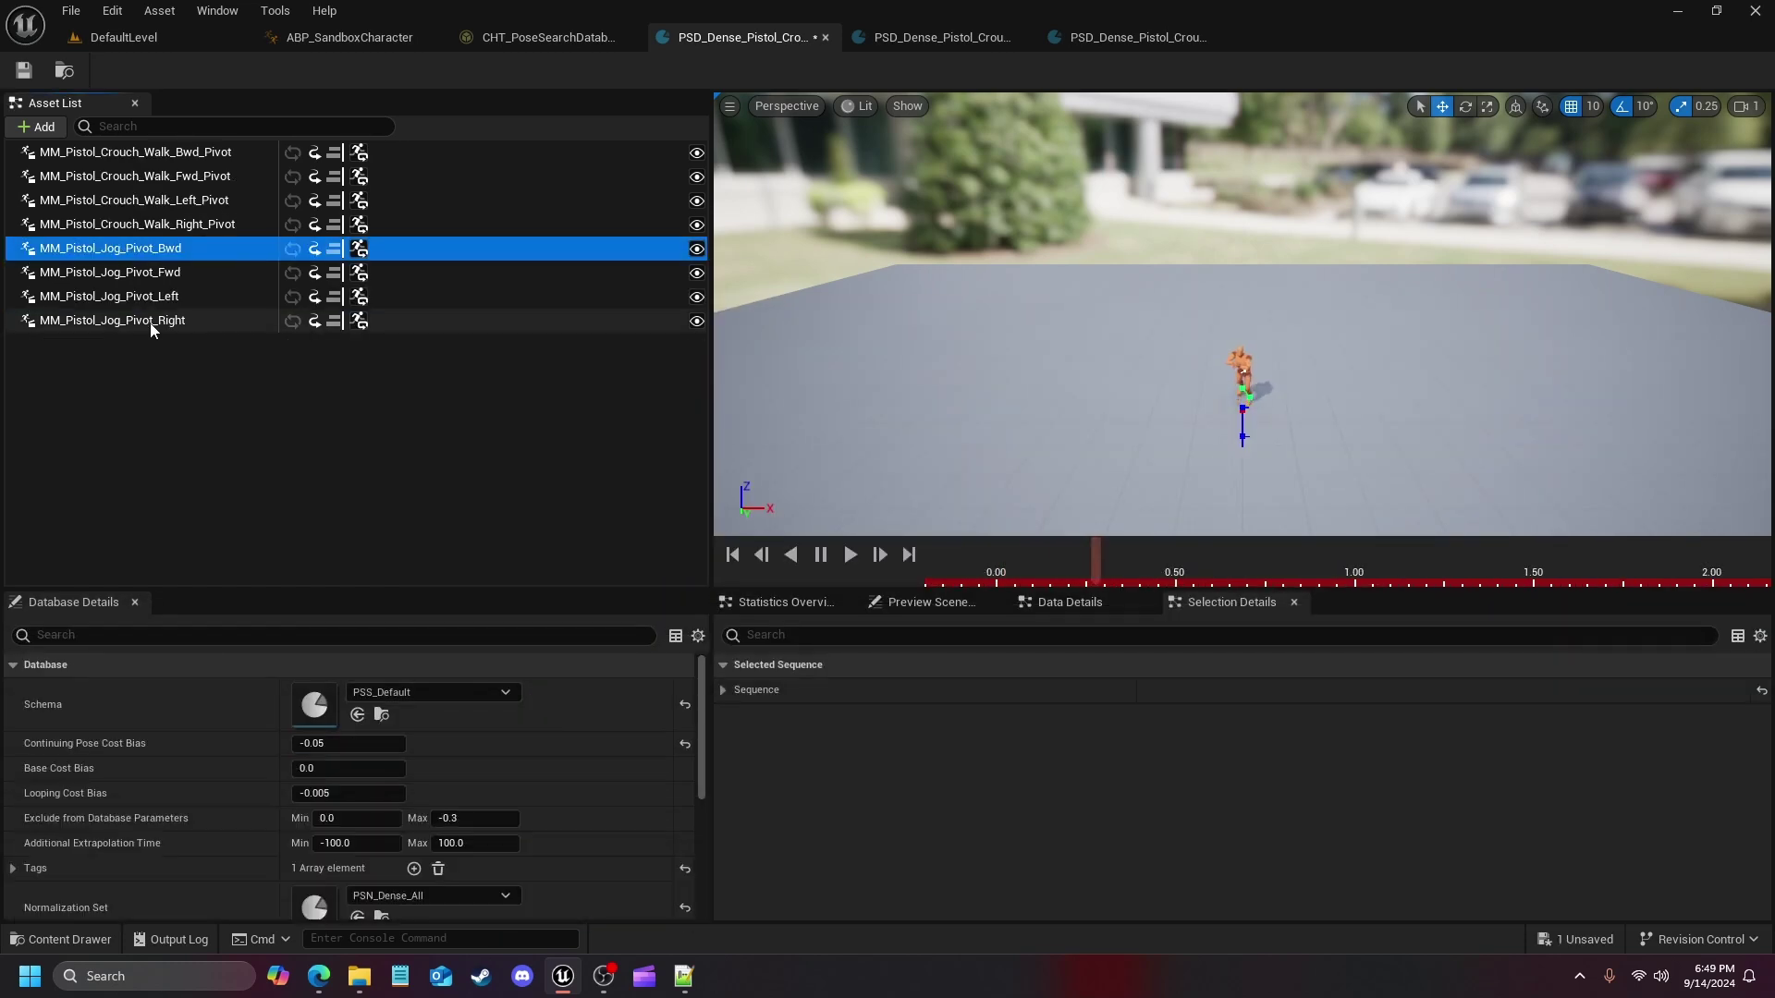
{"action": "left_click", "coordinate": [149, 323], "text": "shift"}
{"action": "key", "text": "Delete"}
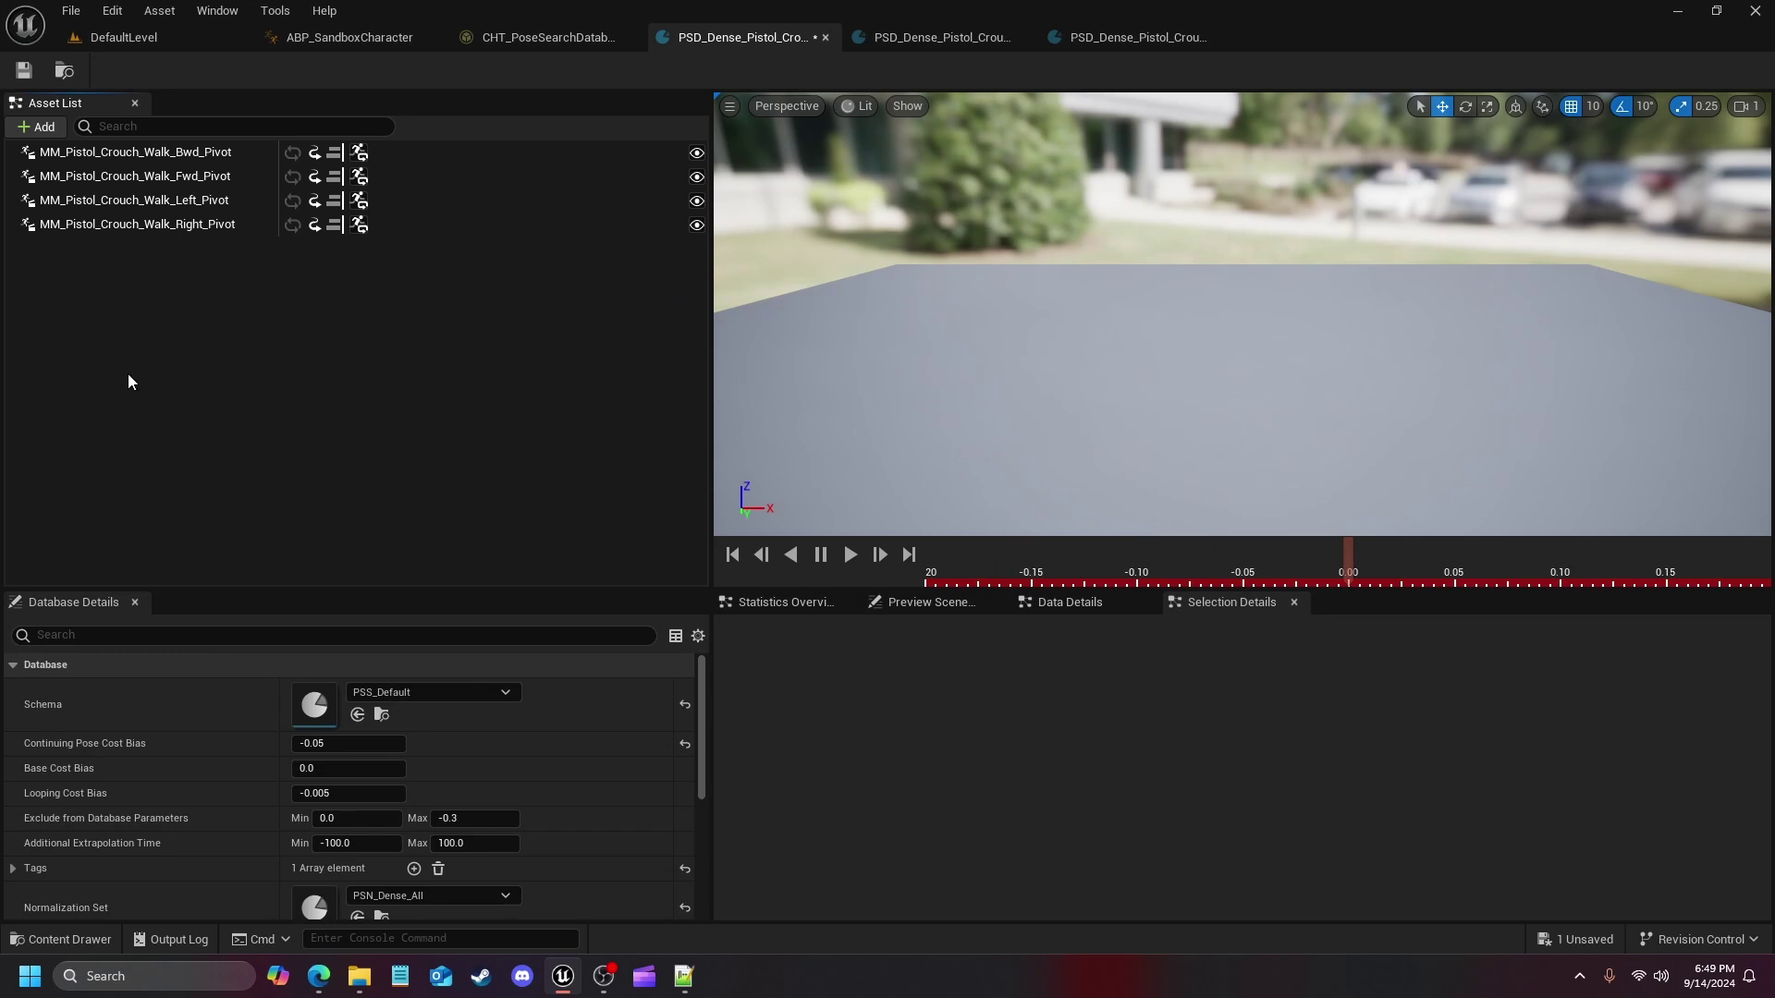
{"action": "left_click", "coordinate": [24, 70]}
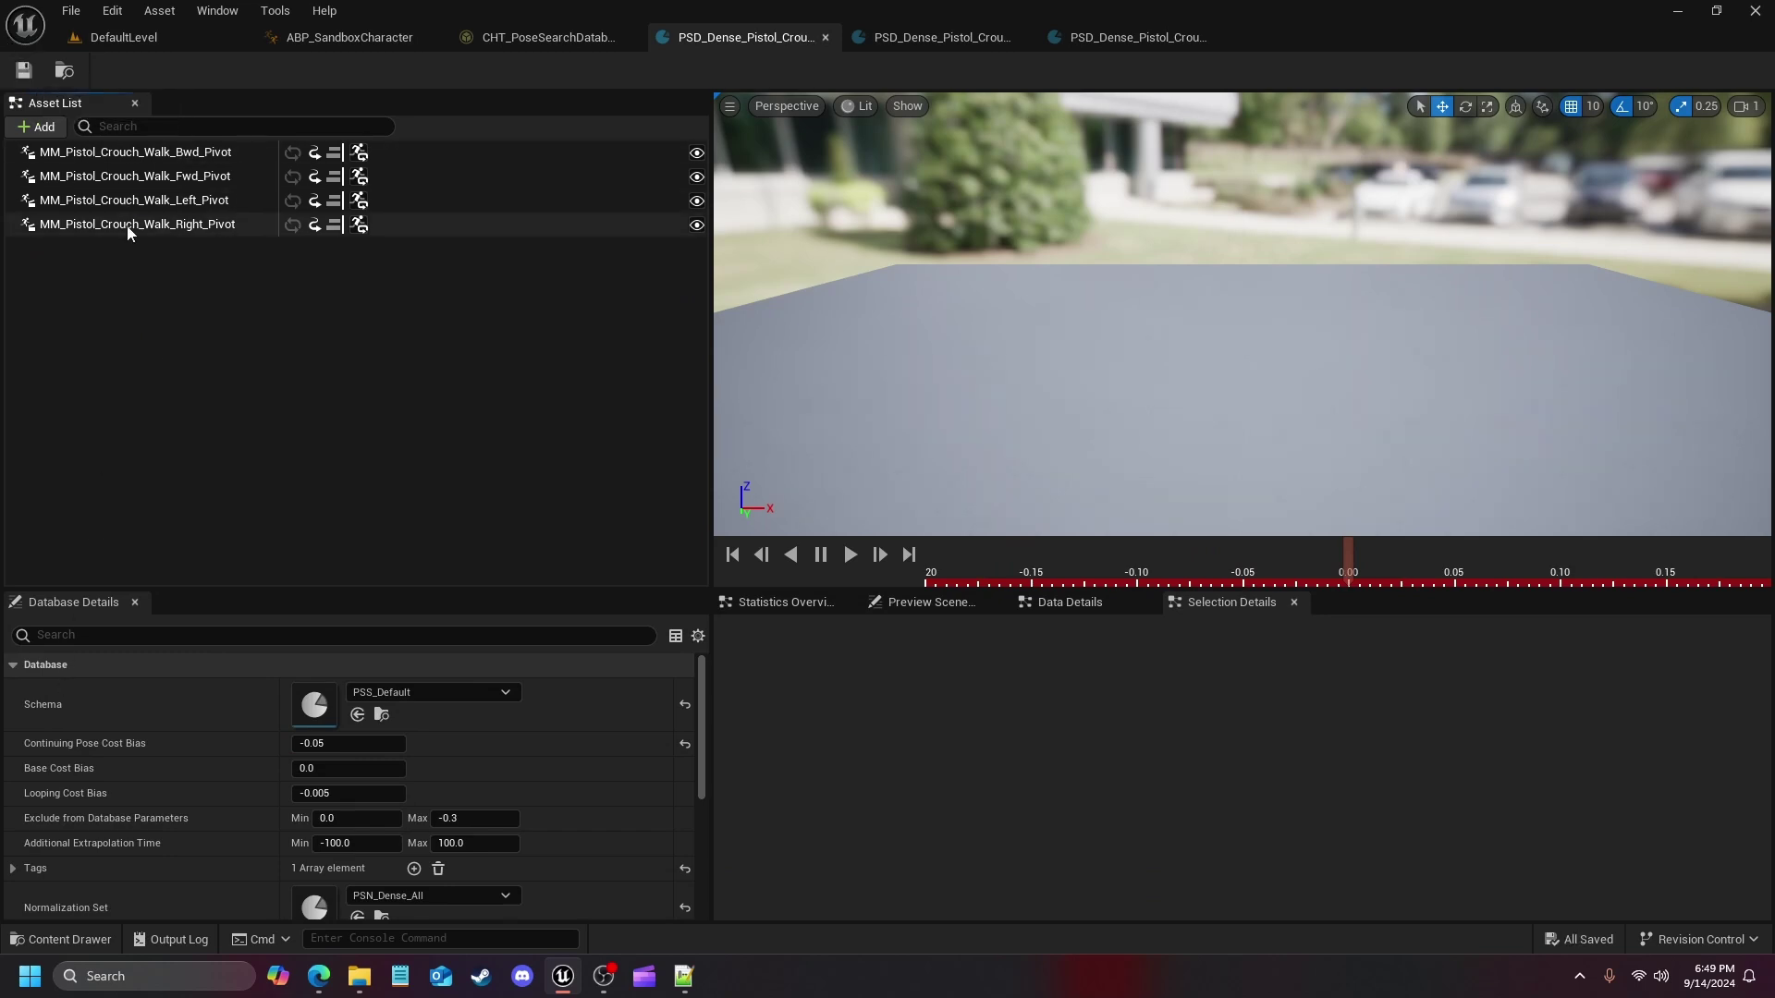
{"action": "left_click", "coordinate": [823, 37]}
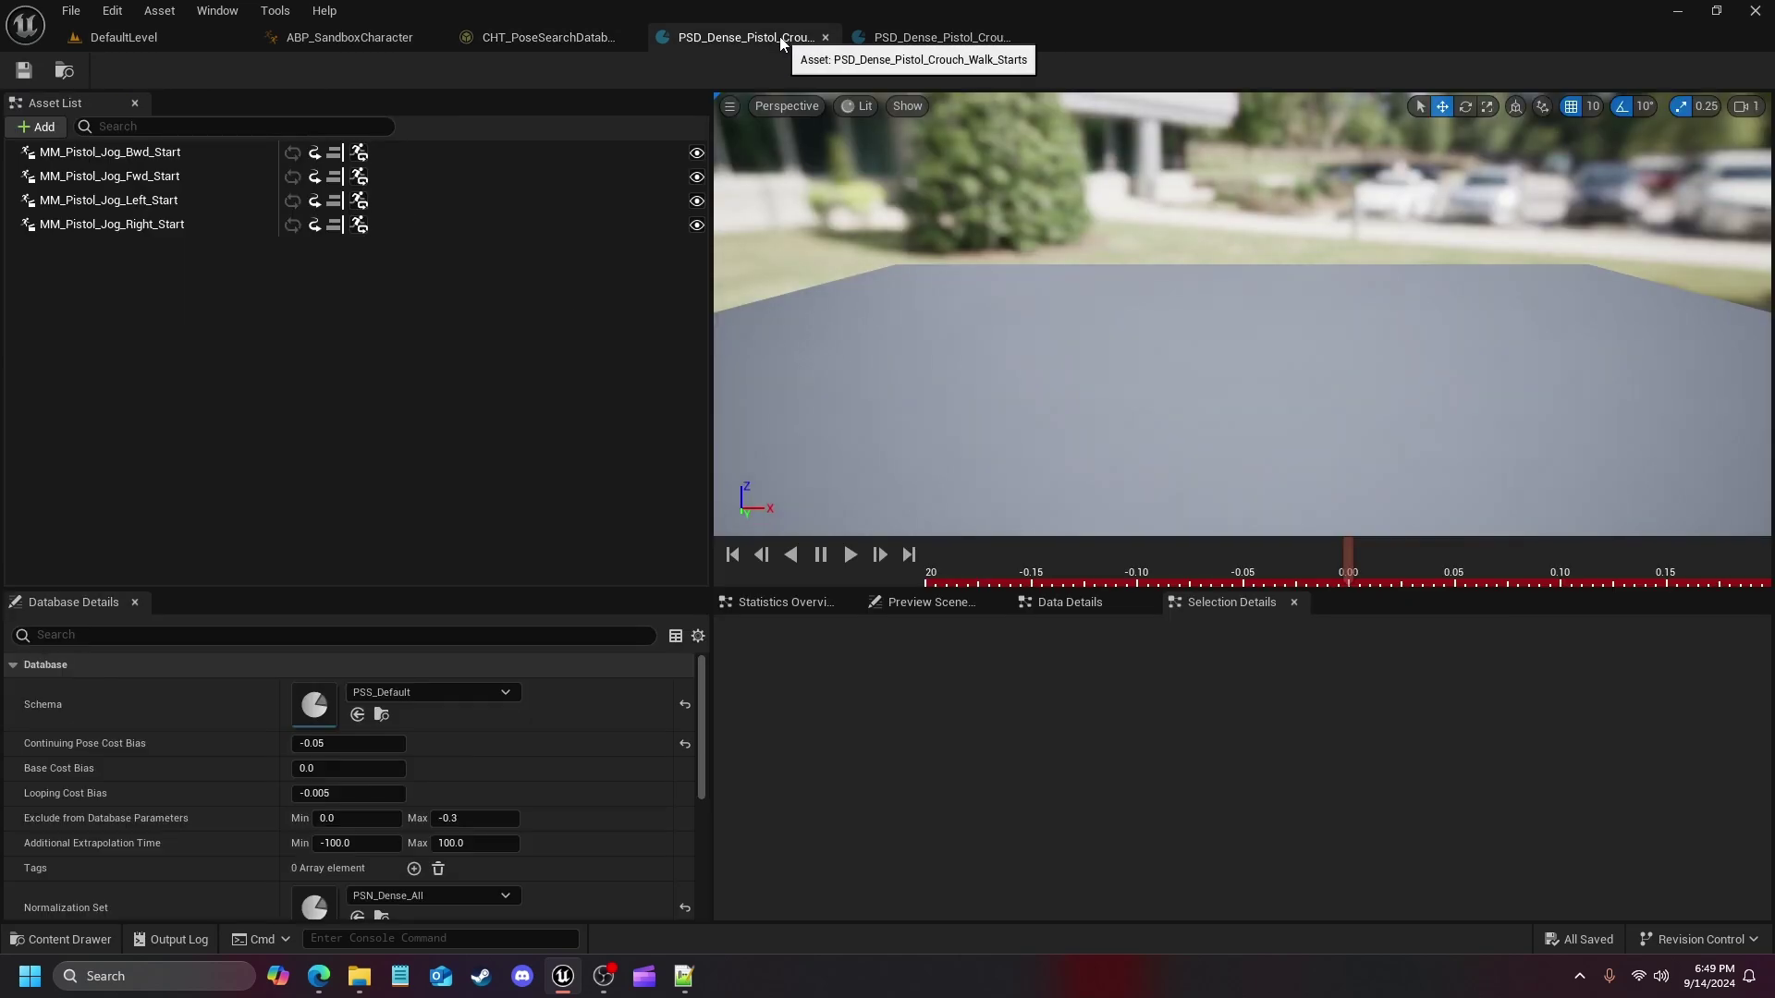
Remove all four MM_Pistol_Jog start animations from the PSD_Dense_Pistol_Crouch_Walk_Starts database
{"action": "left_click", "coordinate": [160, 200]}
{"action": "key", "text": "ctrl+a"}
{"action": "key", "text": "Delete"}
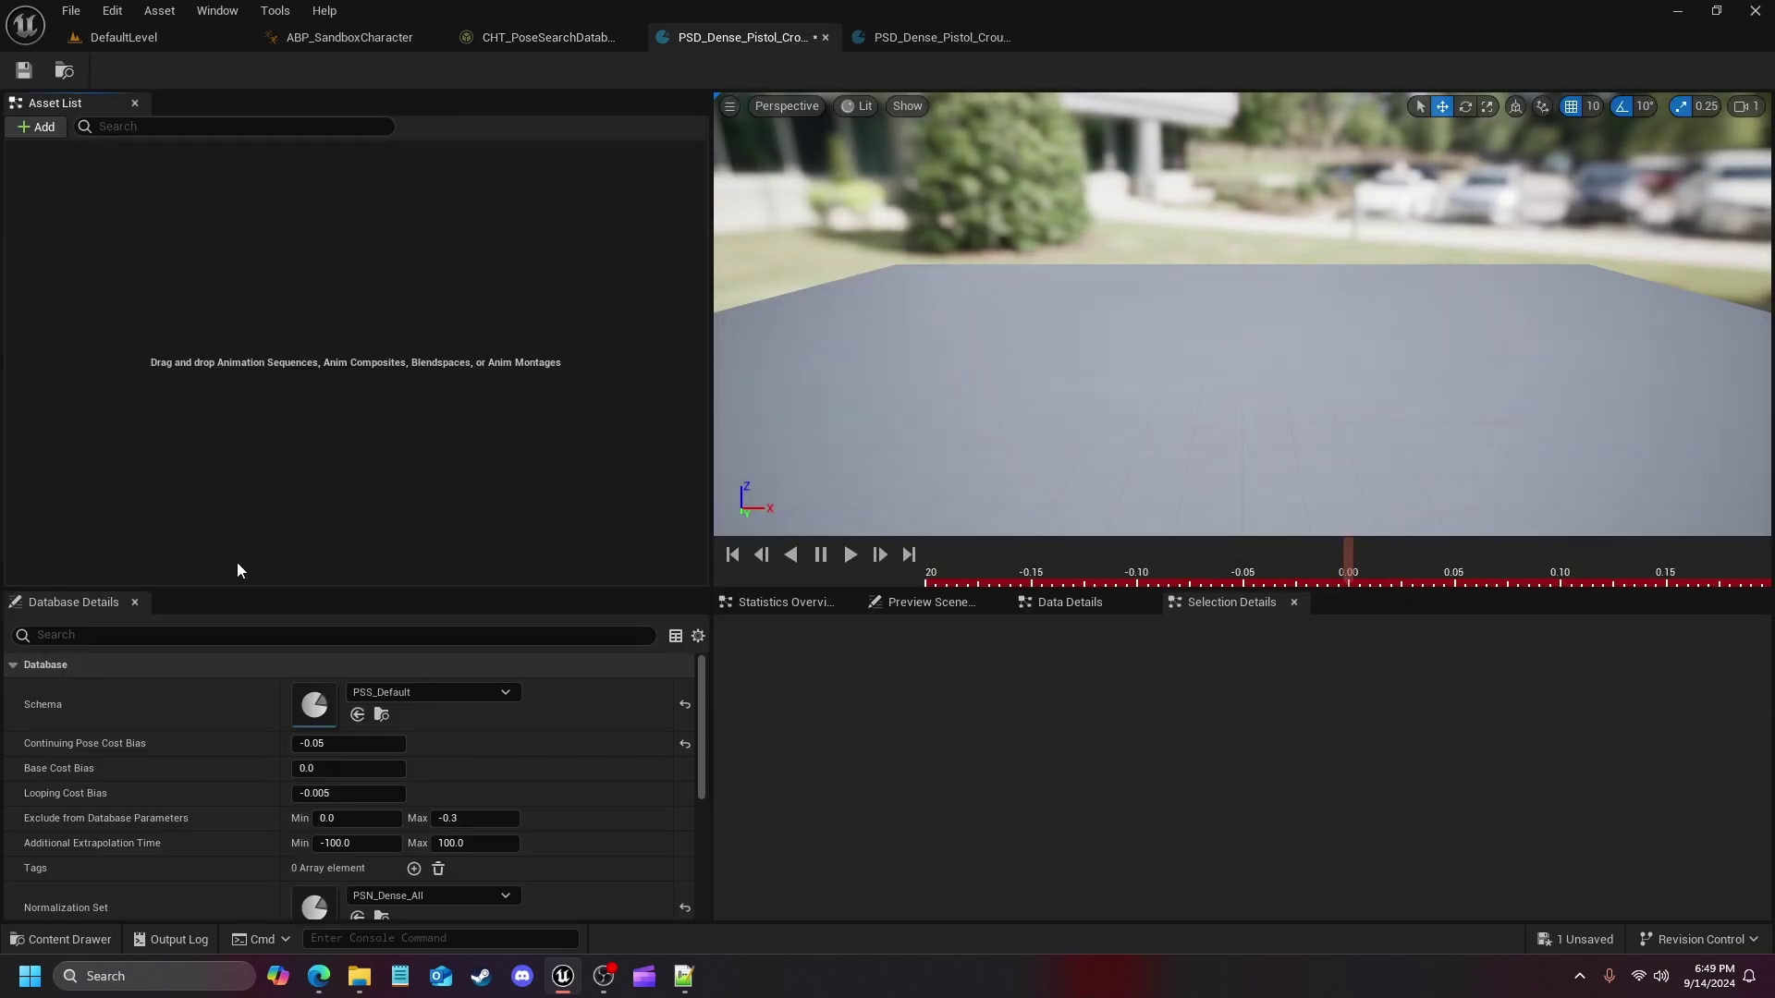
Filter the Crouch animations by "start", add all four MM_Pistol_Crouch_Walk start sequences to the starts database, then save and close it
{"action": "left_click", "coordinate": [87, 937]}
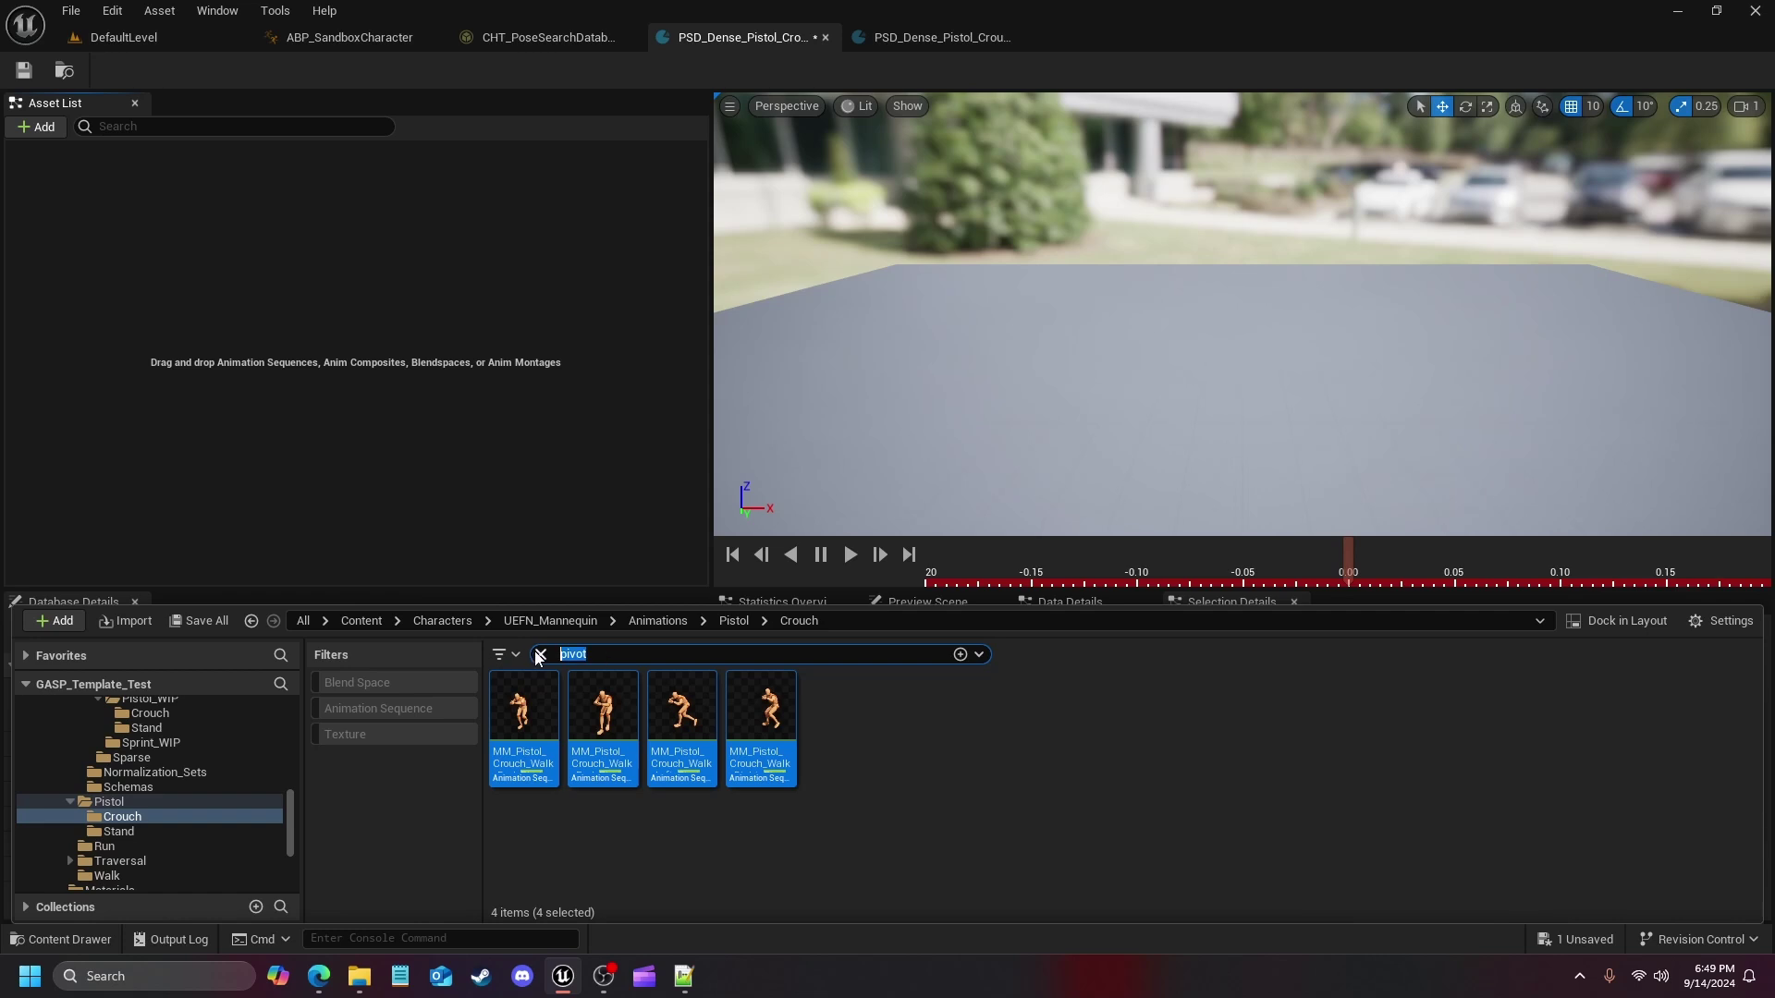
{"action": "key", "text": "BackSpace"}
{"action": "key", "text": "BackSpace"}
{"action": "key", "text": "BackSpace"}
{"action": "type", "text": "start"}
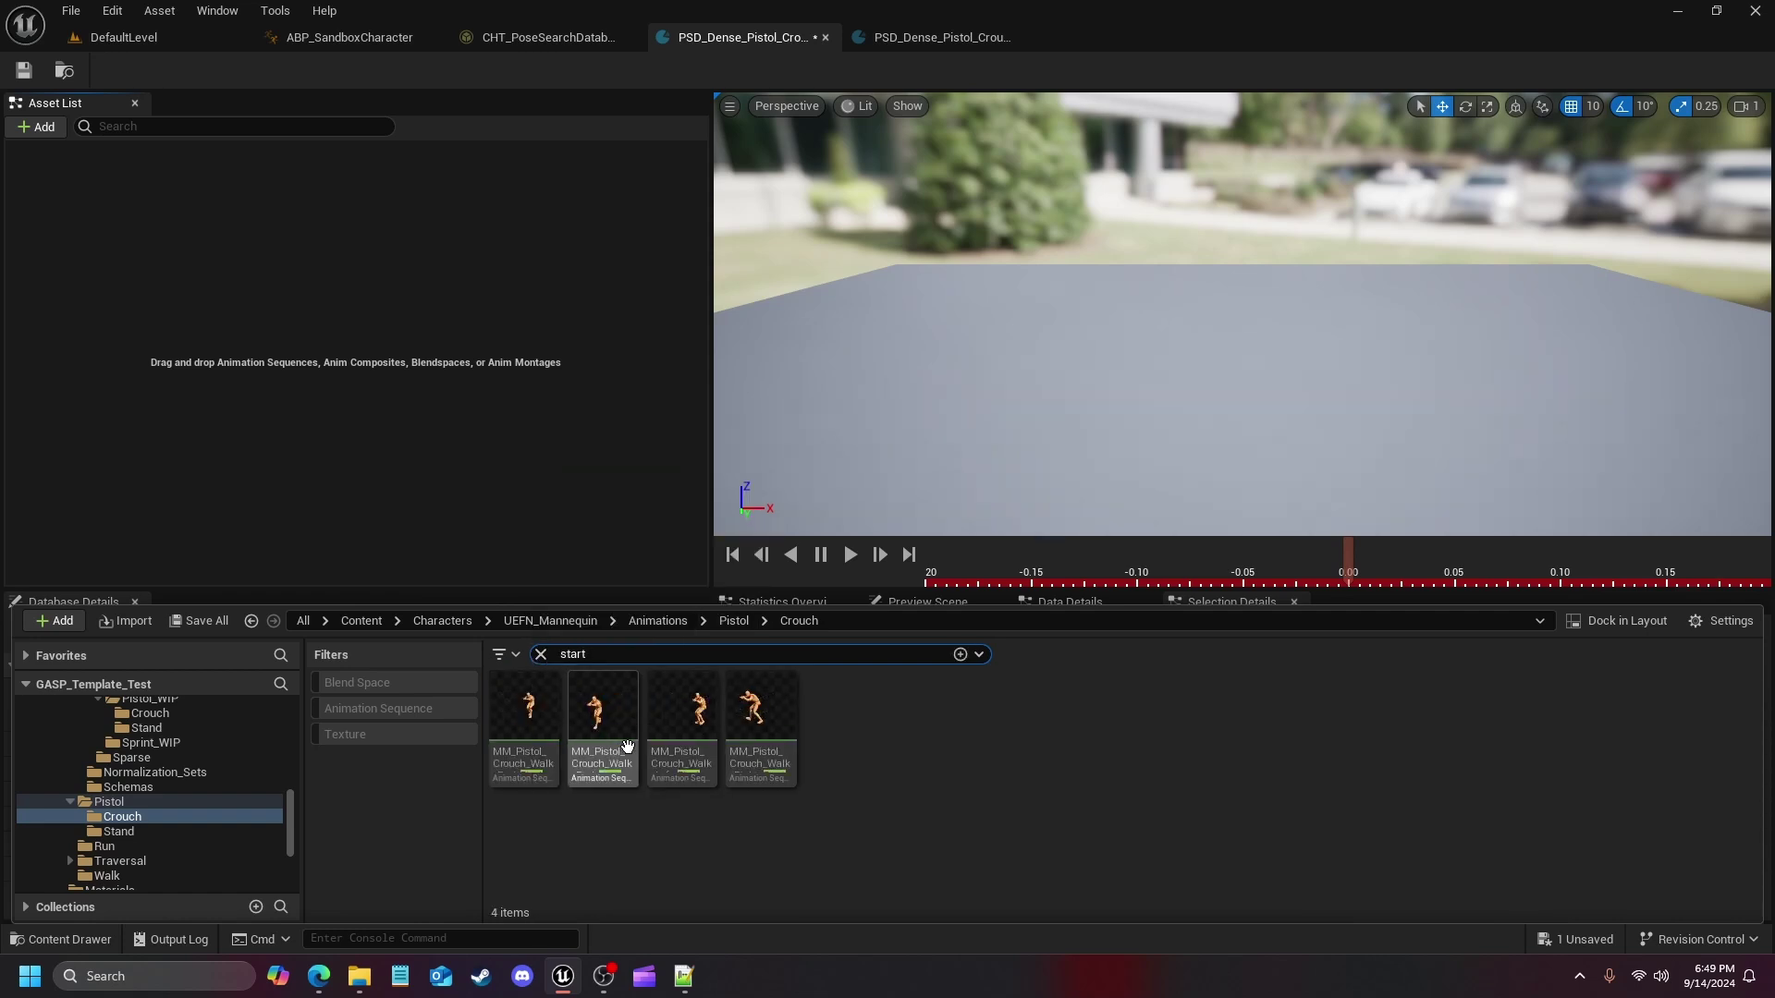
{"action": "left_click", "coordinate": [524, 716]}
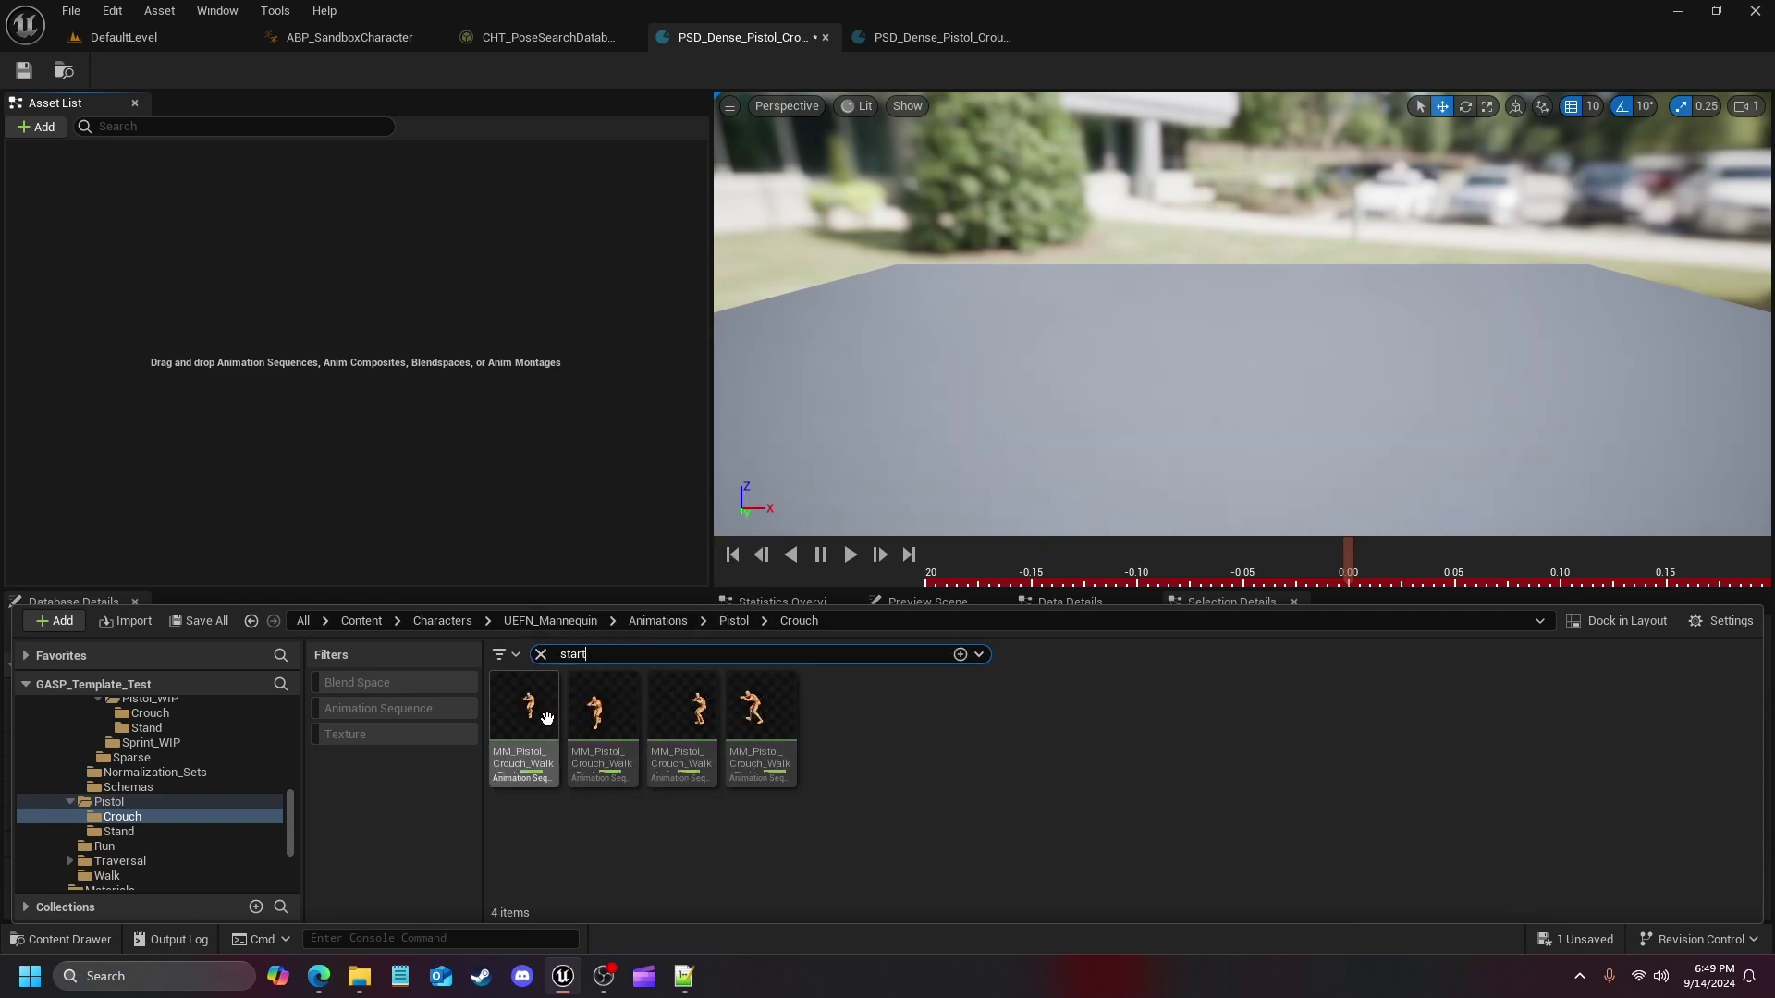
{"action": "key", "text": "ctrl+a"}
{"action": "left_click_drag", "start_coordinate": [588, 724], "coordinate": [309, 388]}
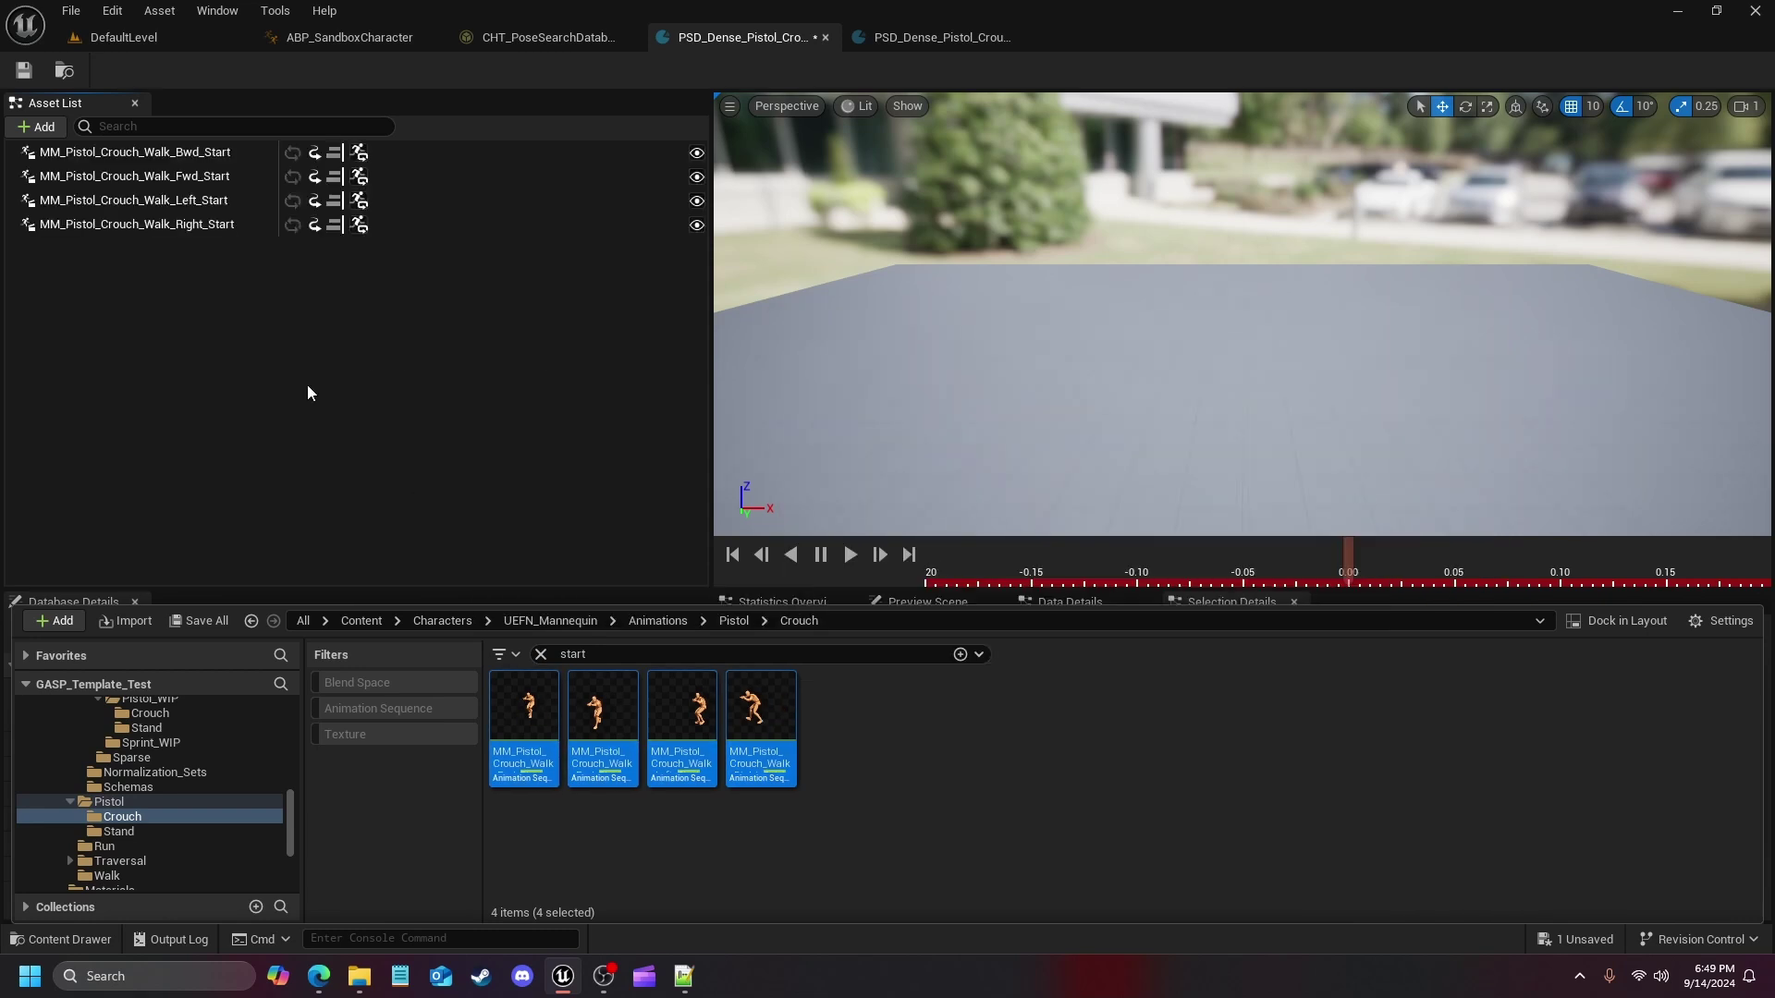
{"action": "left_click", "coordinate": [31, 75]}
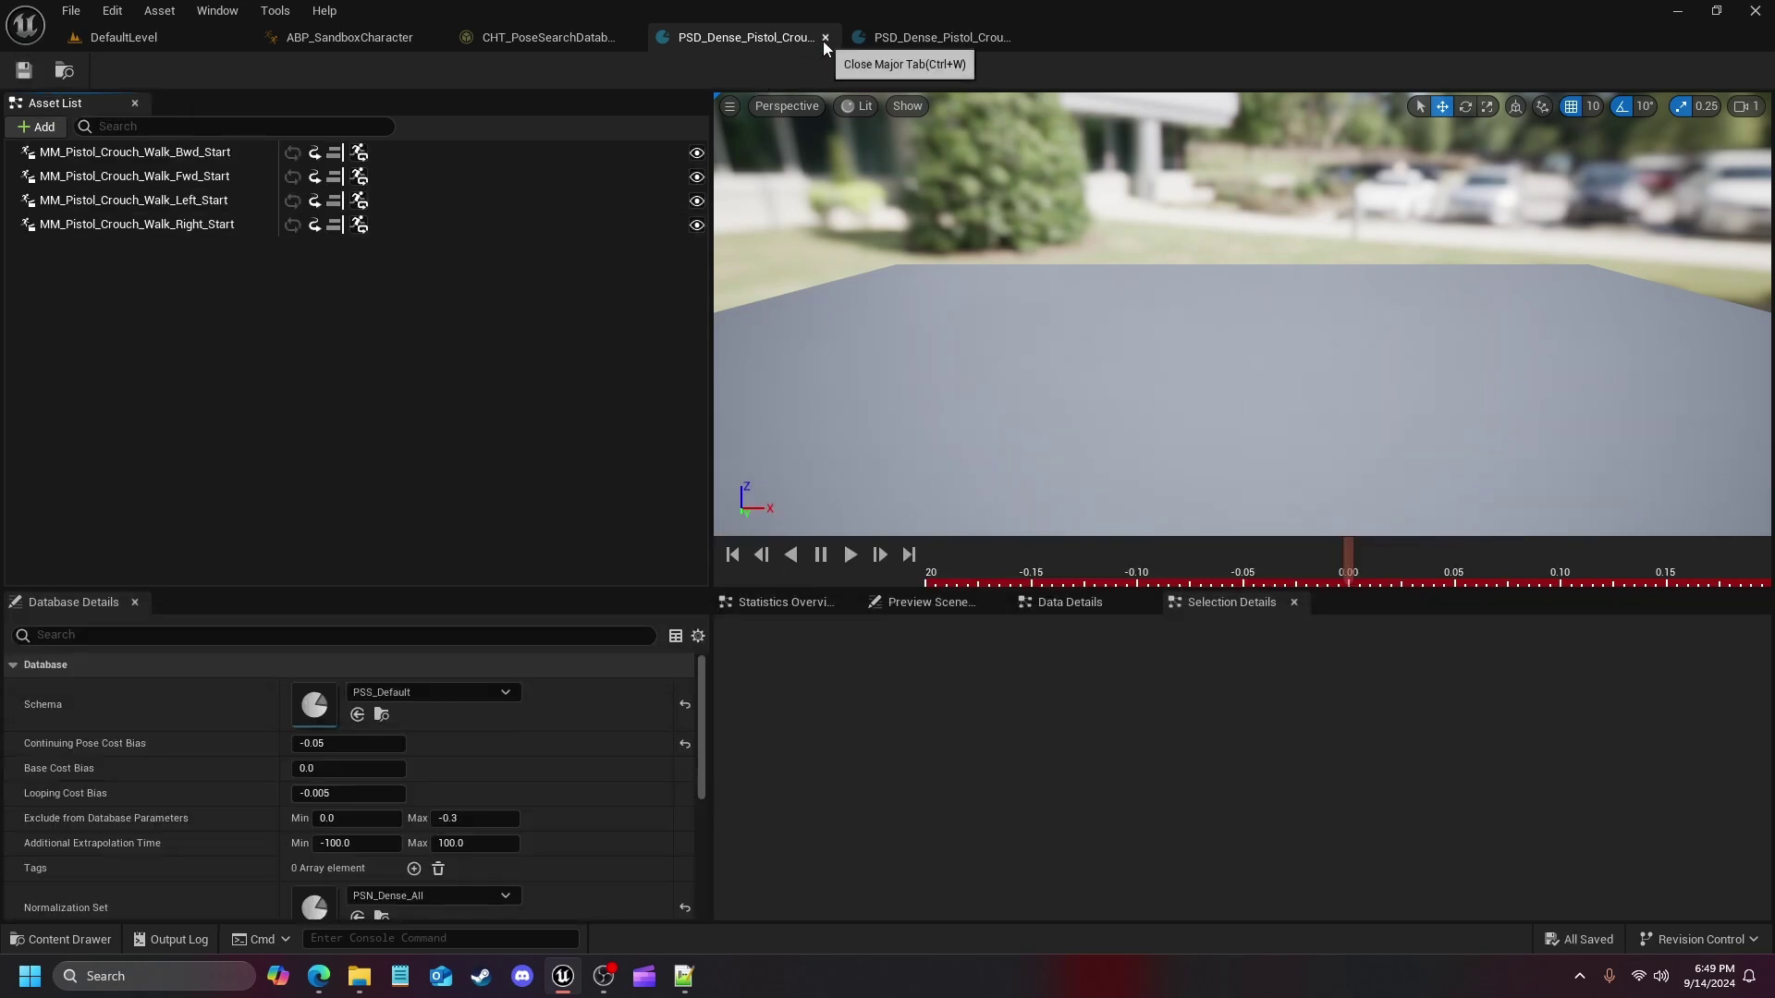
{"action": "left_click", "coordinate": [825, 37]}
Remove all four MM_Pistol_Jog stop animations from the remaining pistol crouch database
{"action": "left_click", "coordinate": [751, 39]}
{"action": "left_click", "coordinate": [183, 230]}
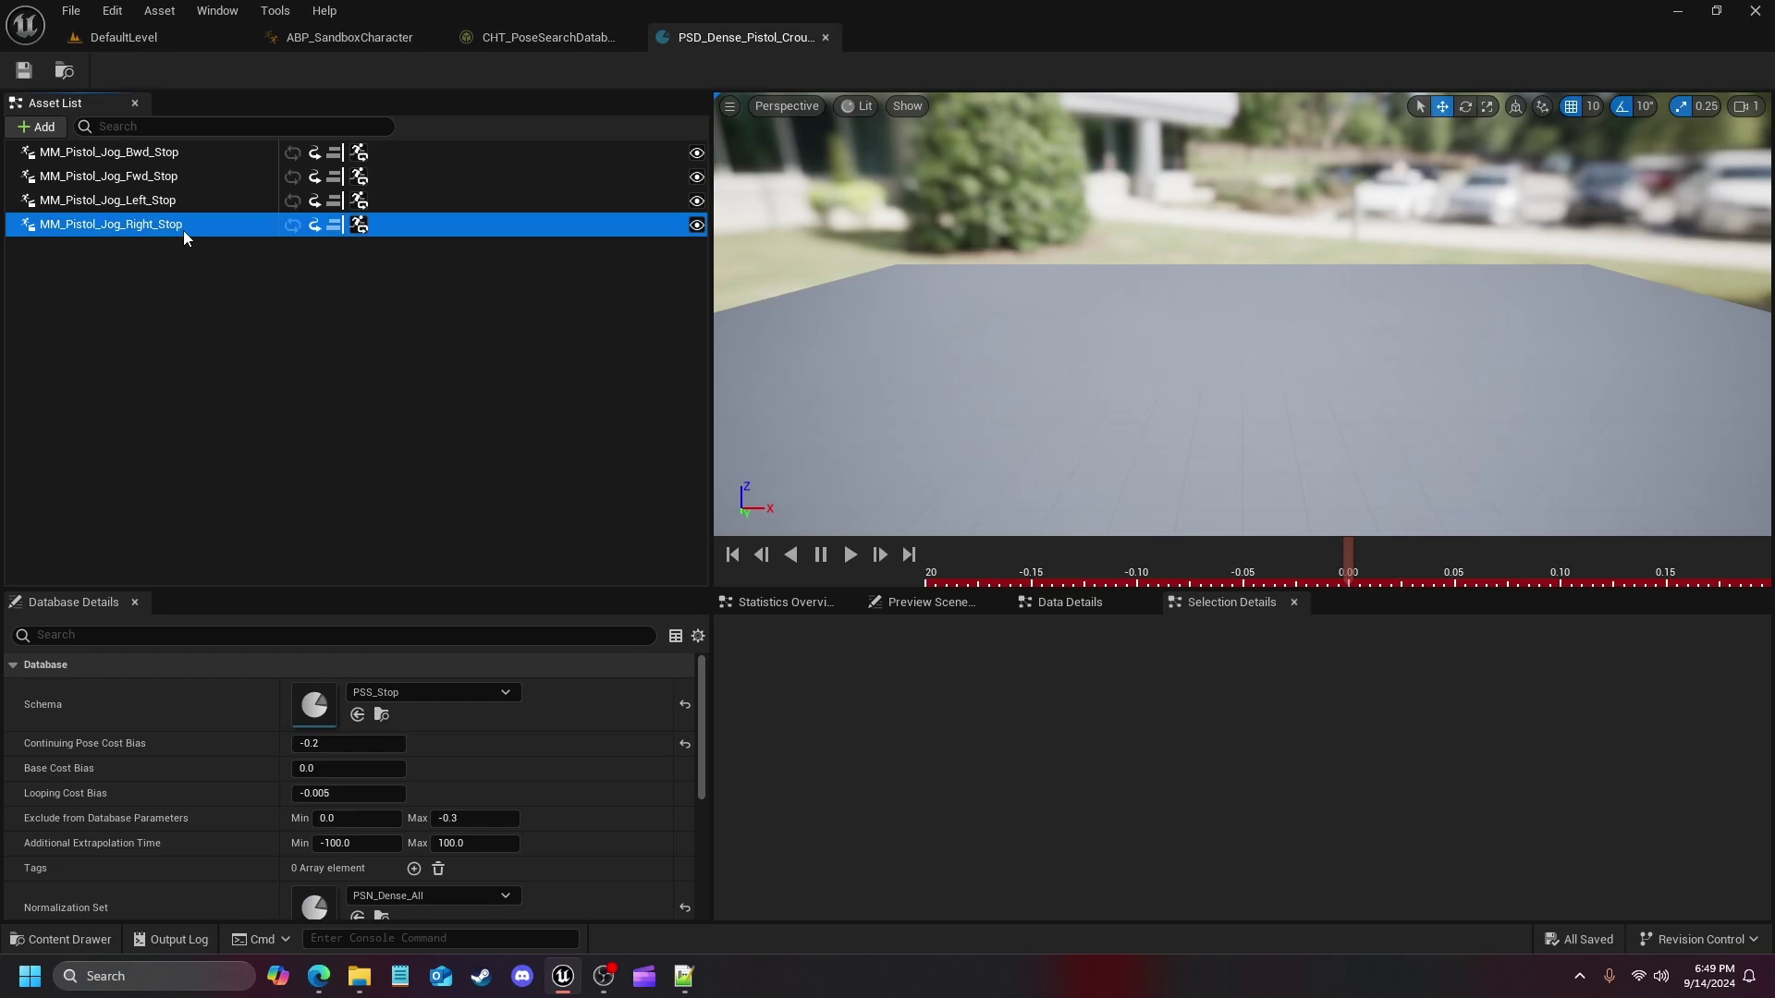
{"action": "key", "text": "ctrl+a"}
{"action": "key", "text": "Delete"}
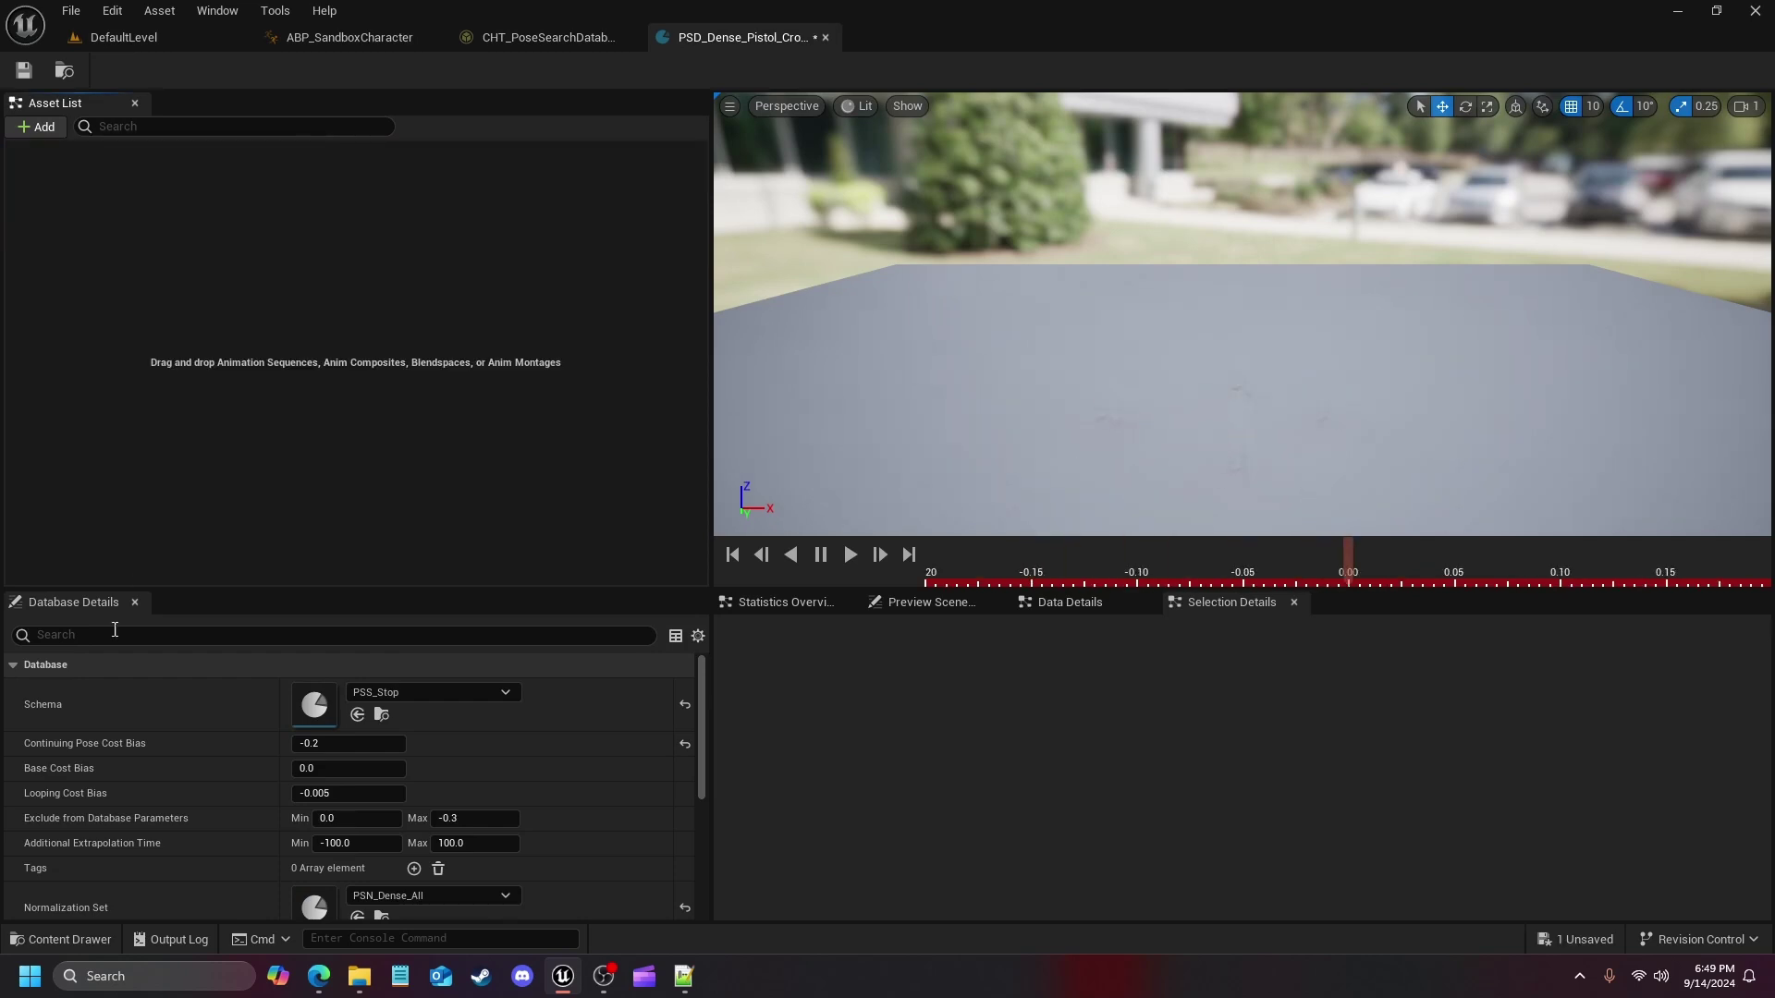
Filter the Crouch animations by "stop", add all four MM_Pistol_Crouch_Walk stop sequences to the emptied database, then save and close it
{"action": "left_click", "coordinate": [68, 939]}
{"action": "type", "text": "sto"}
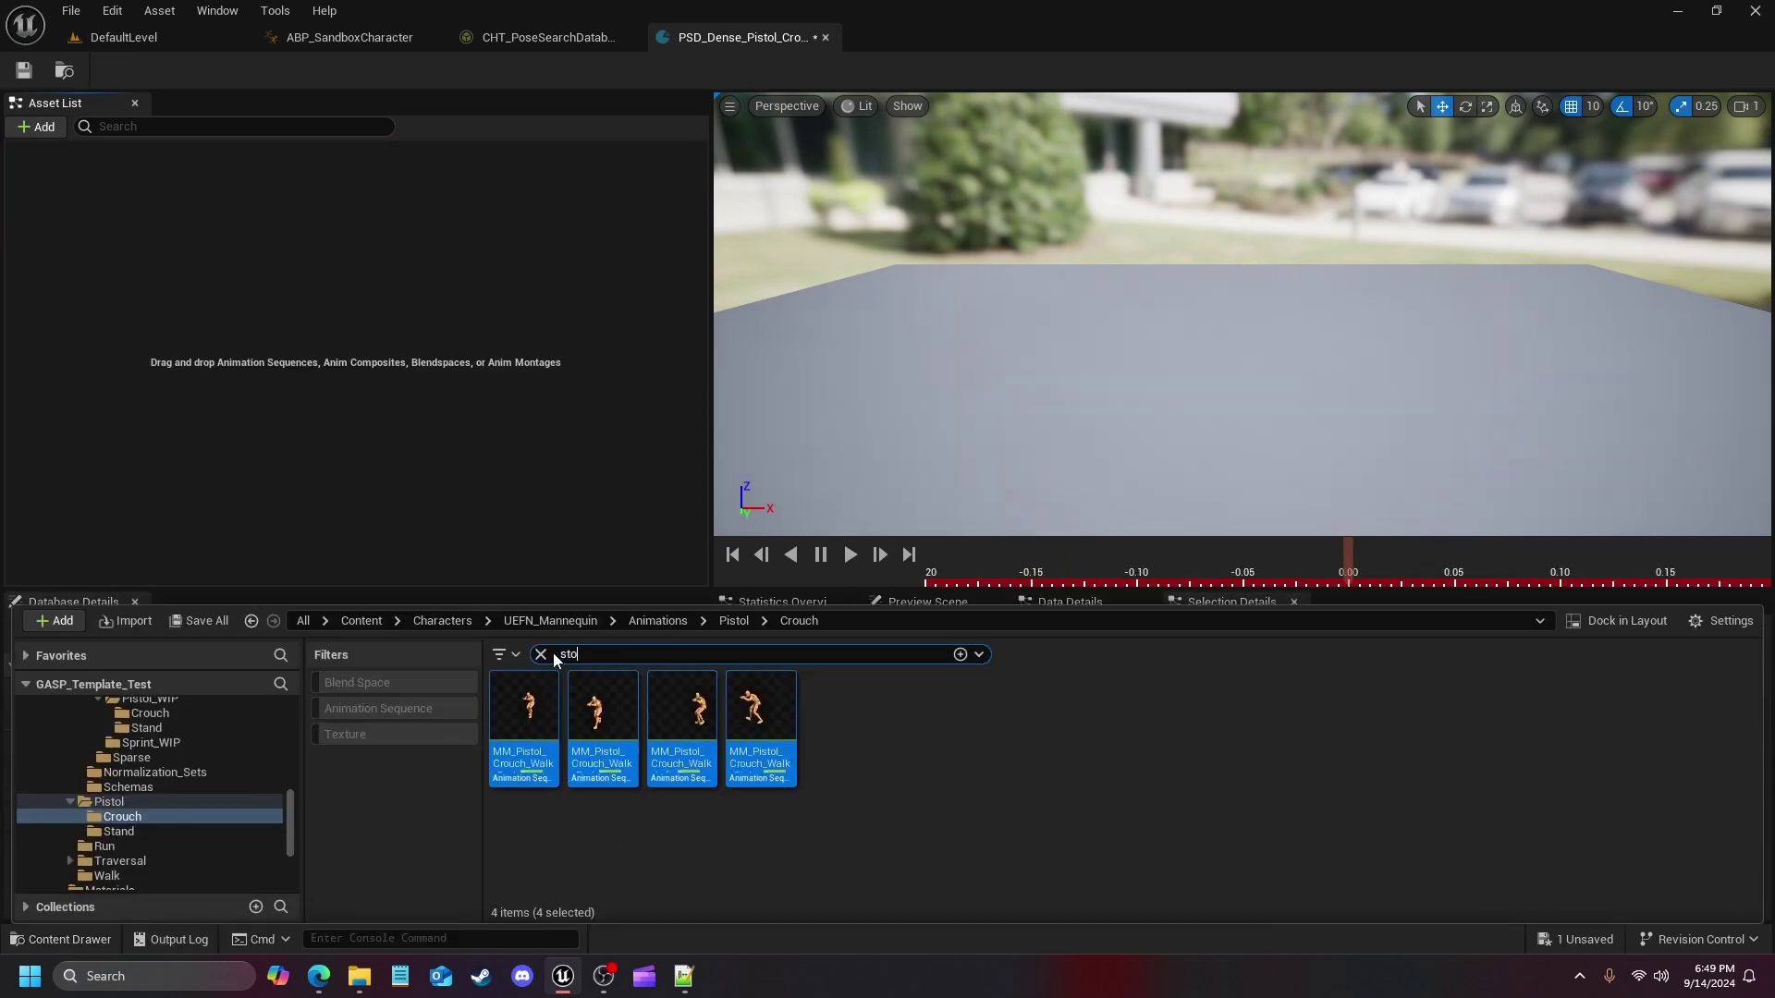
{"action": "type", "text": "p"}
{"action": "left_click", "coordinate": [524, 716]}
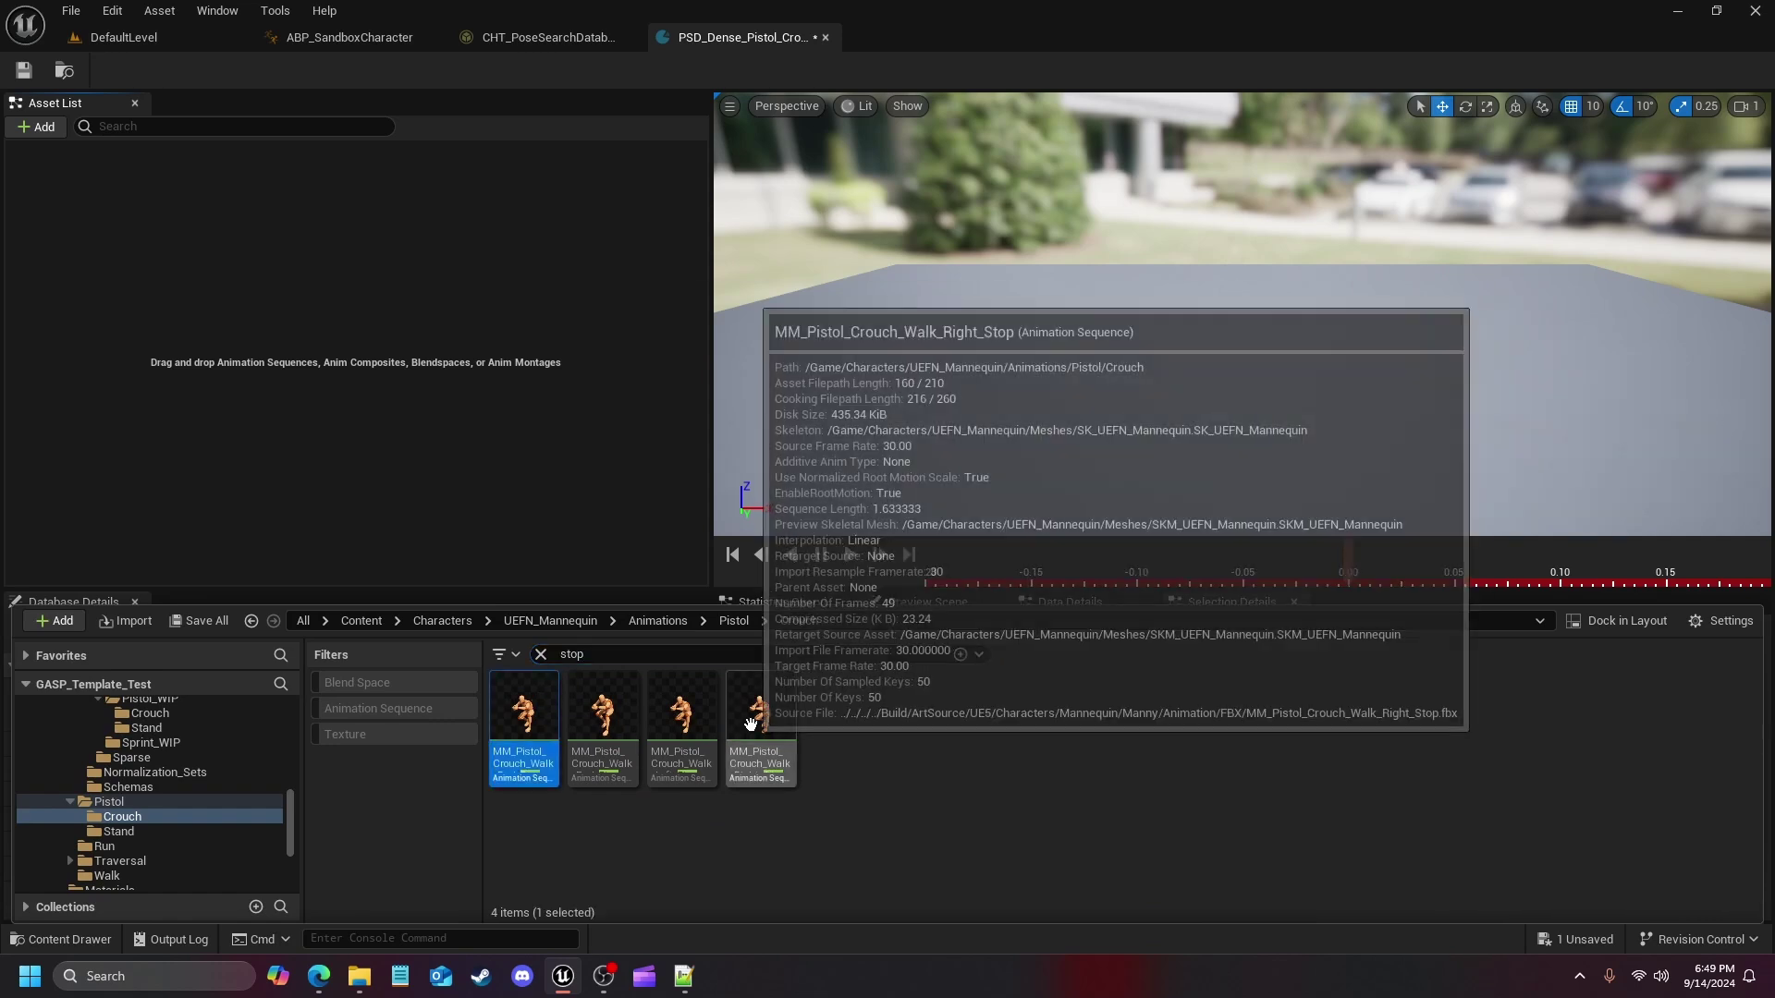
{"action": "left_click", "coordinate": [751, 724], "text": "shift"}
{"action": "left_click_drag", "start_coordinate": [750, 723], "coordinate": [353, 365]}
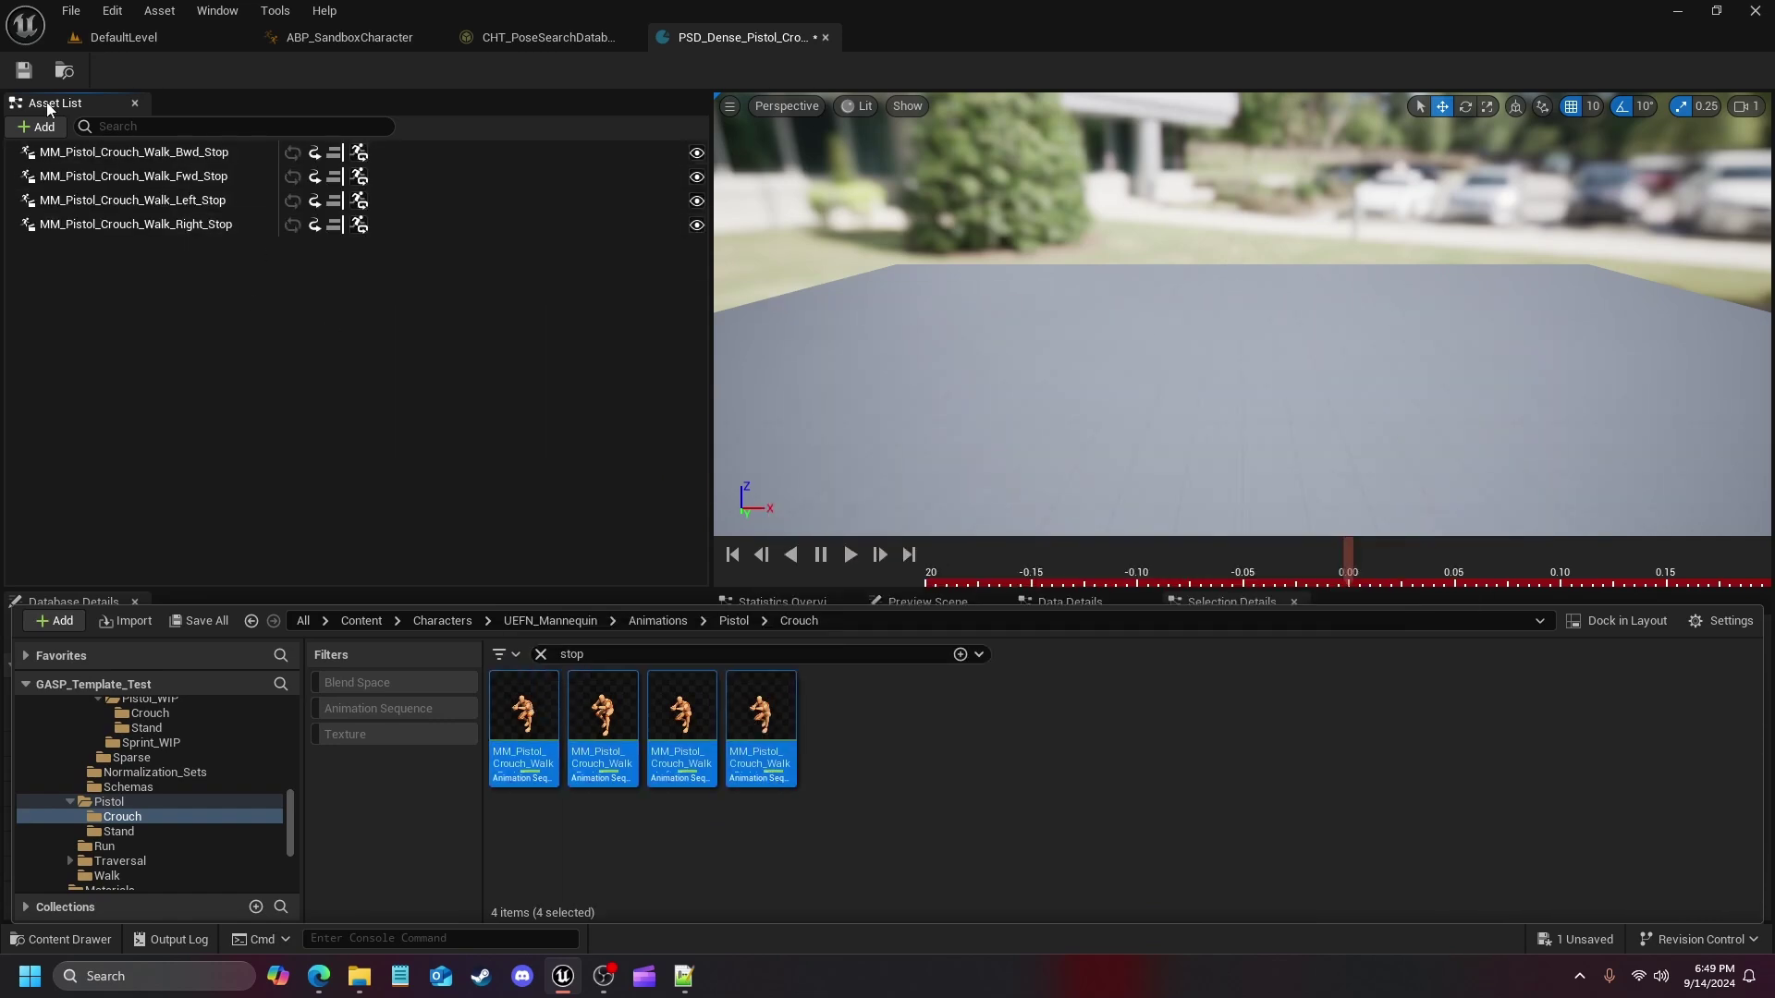
{"action": "left_click", "coordinate": [23, 71]}
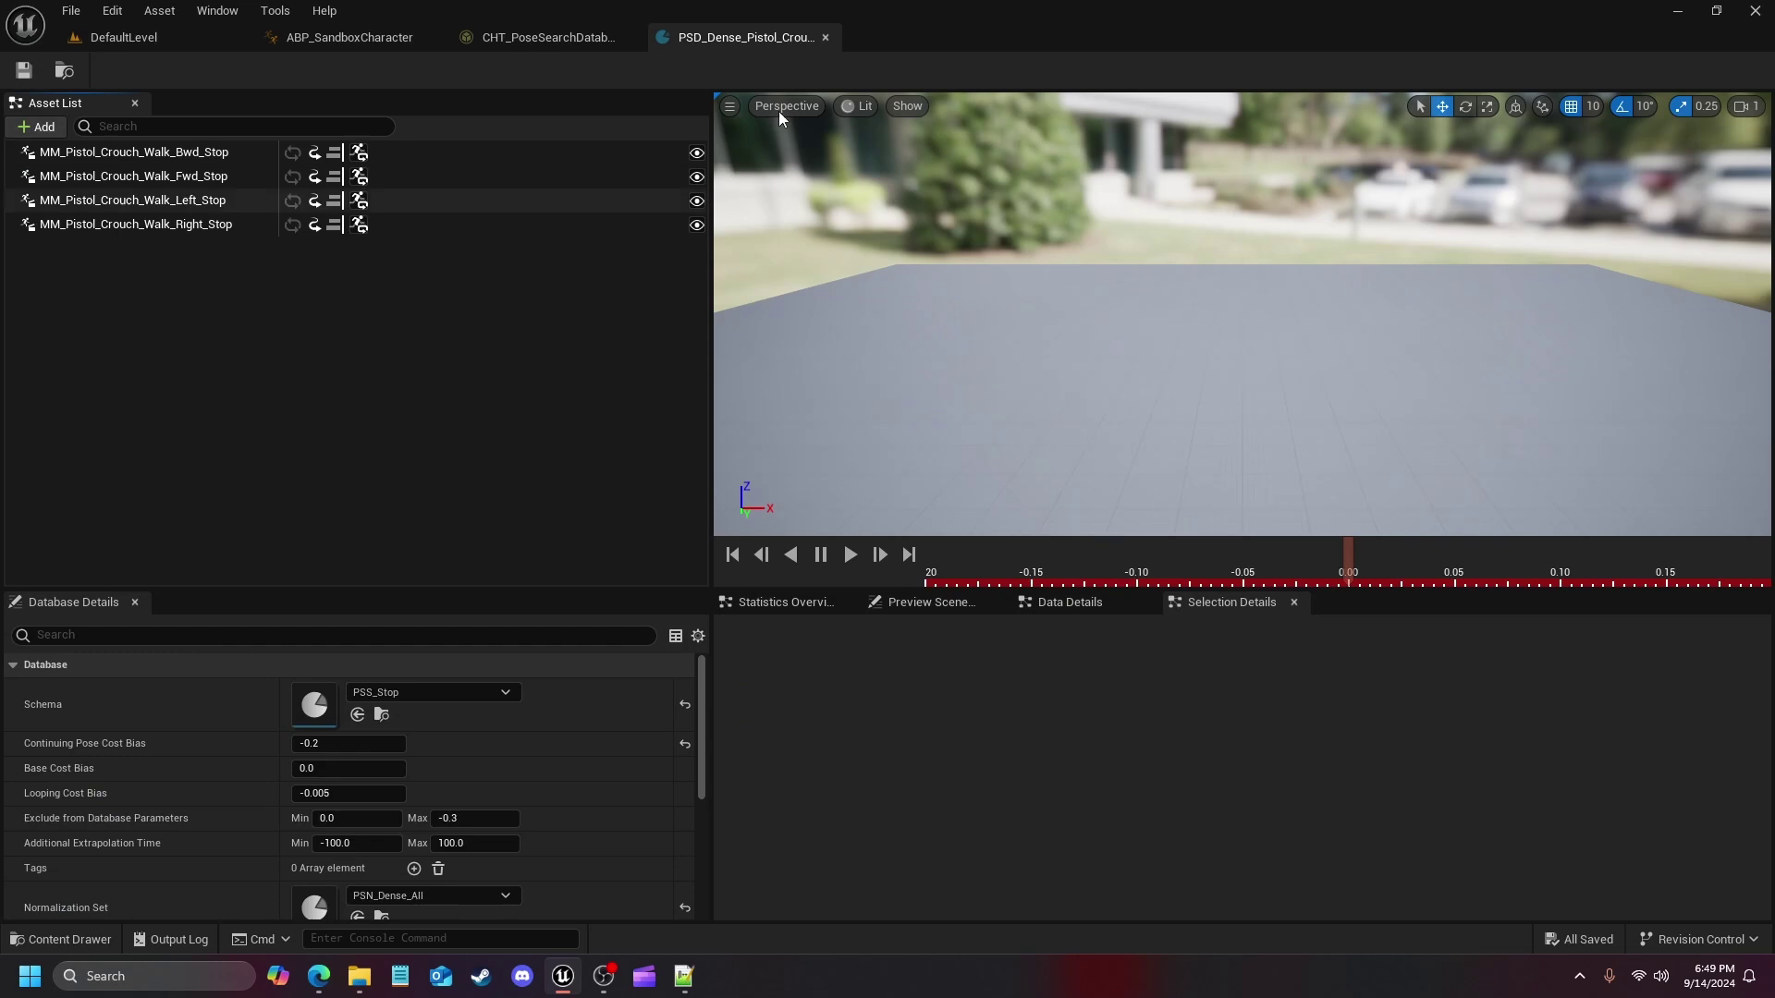
{"action": "left_click", "coordinate": [826, 38]}
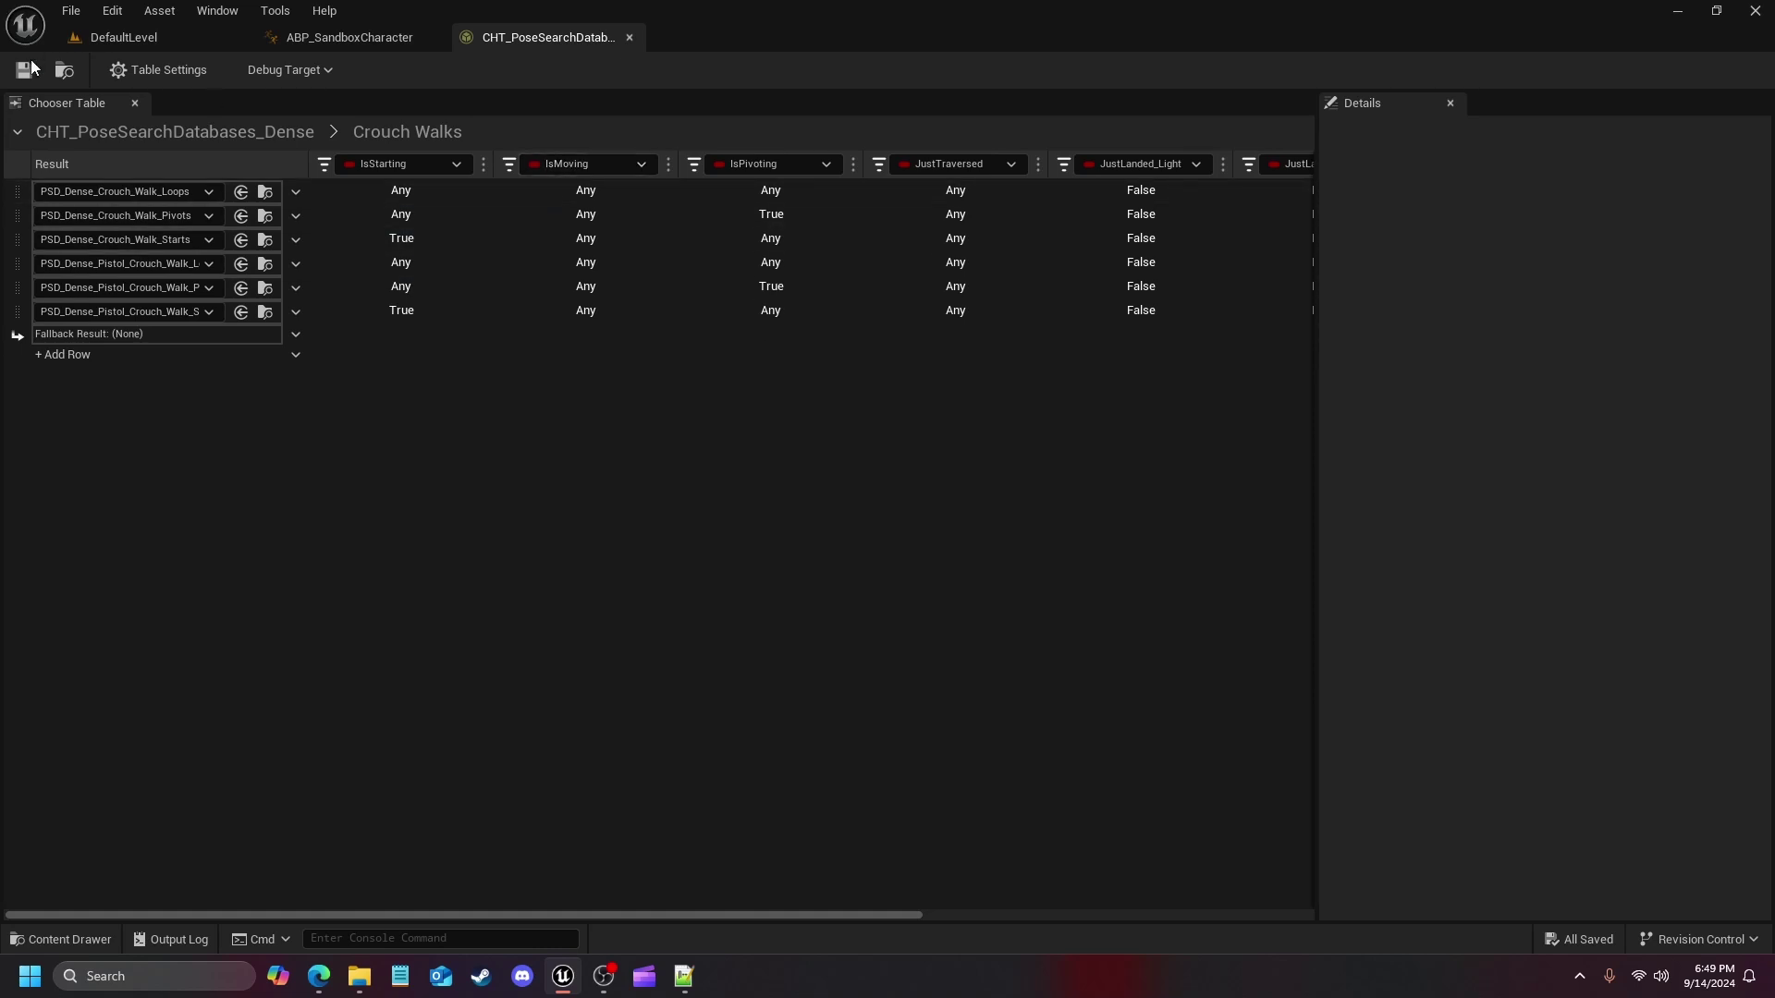
Play-test DefaultLevel in the editor, running the character forward and moving with the pistol aimed while standing
{"action": "left_click", "coordinate": [78, 46]}
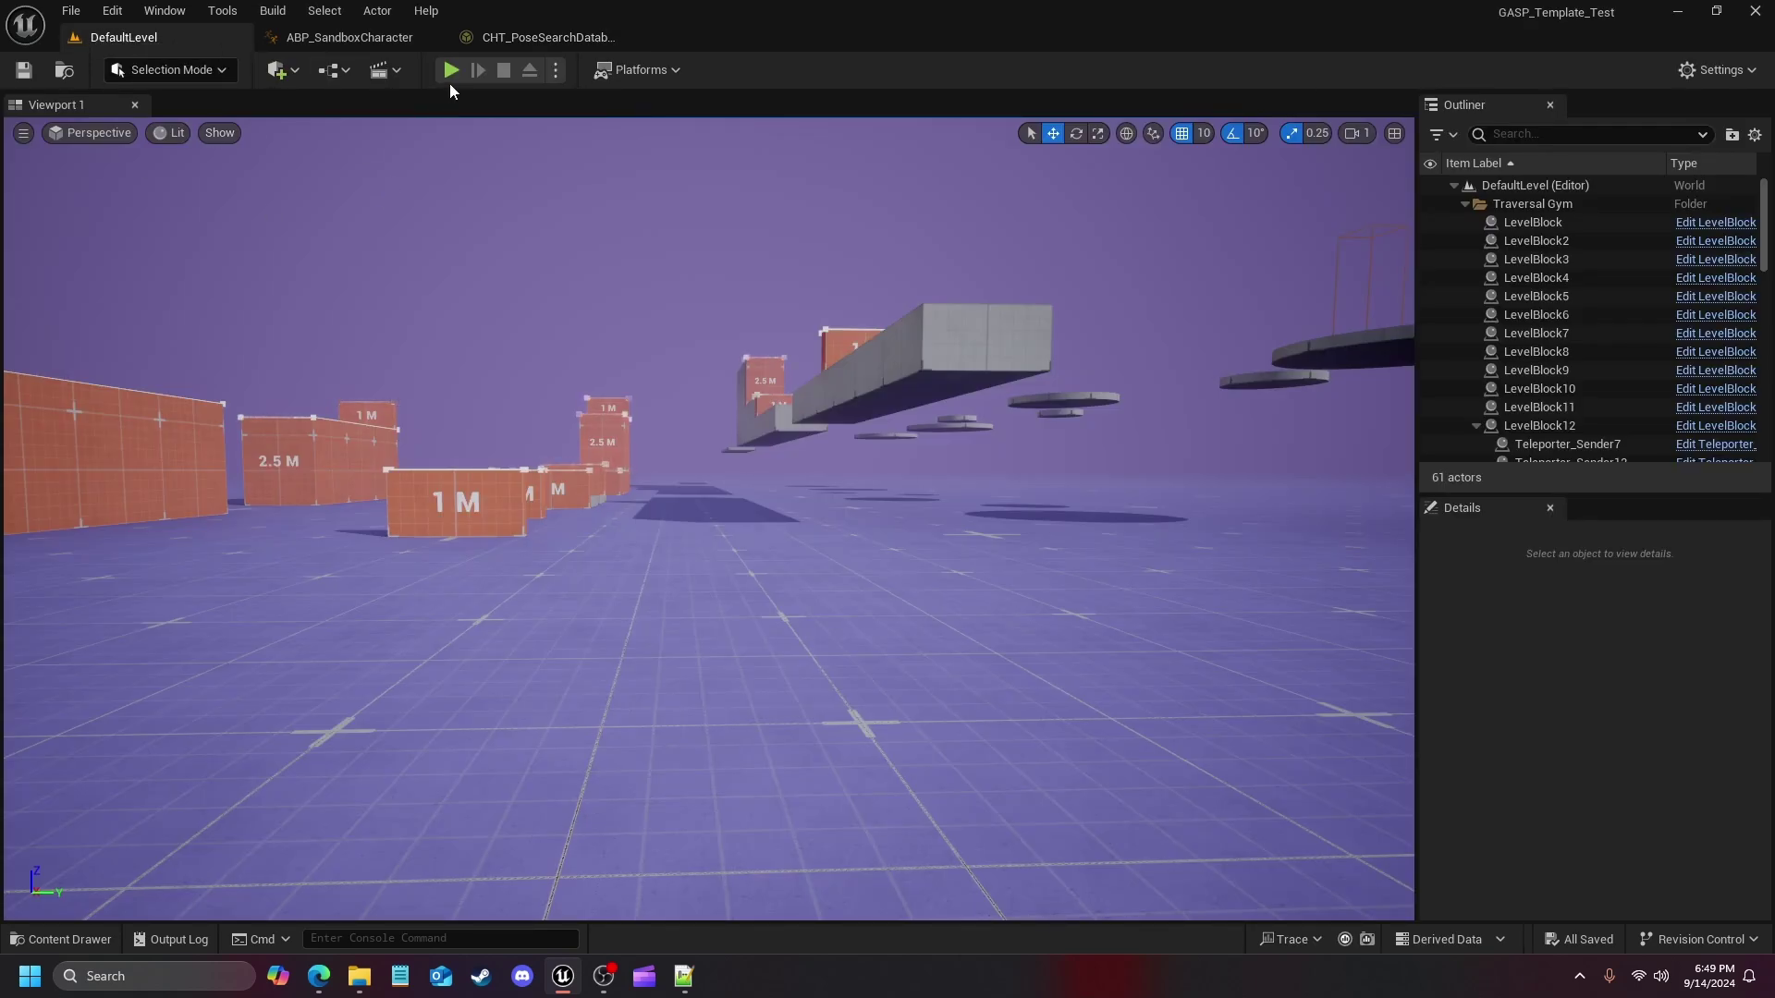
{"action": "left_click", "coordinate": [451, 73]}
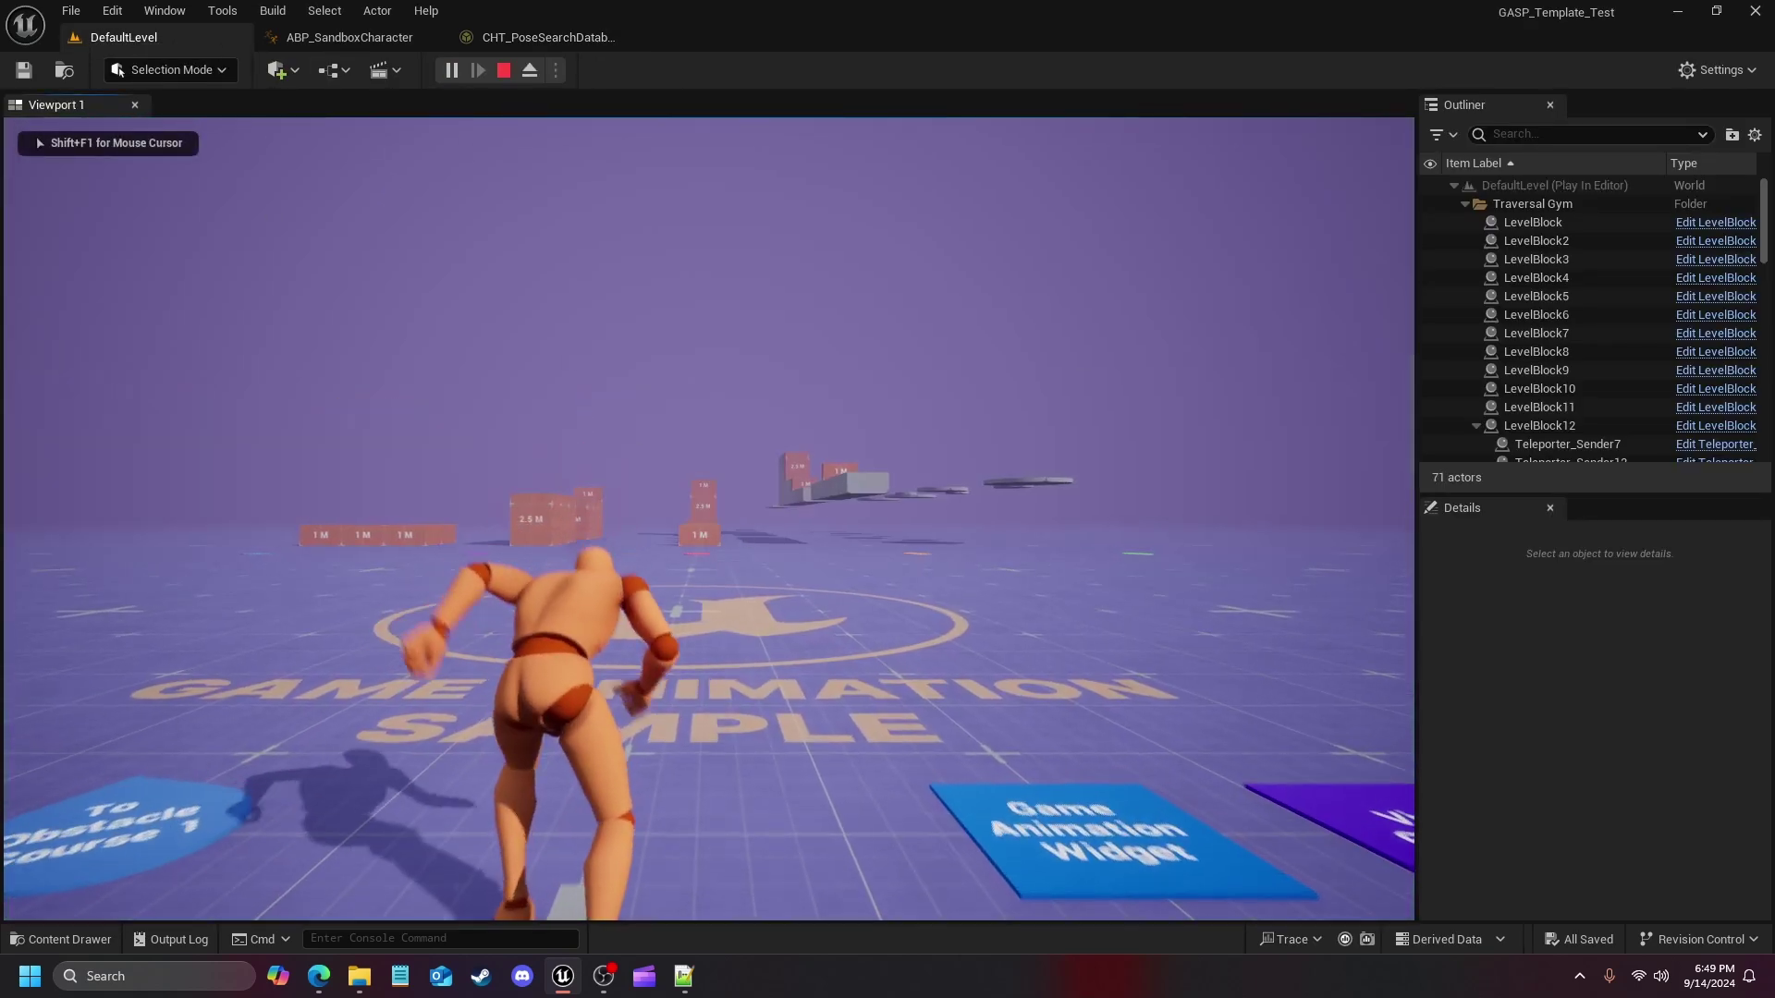
{"action": "key", "text": "w"}
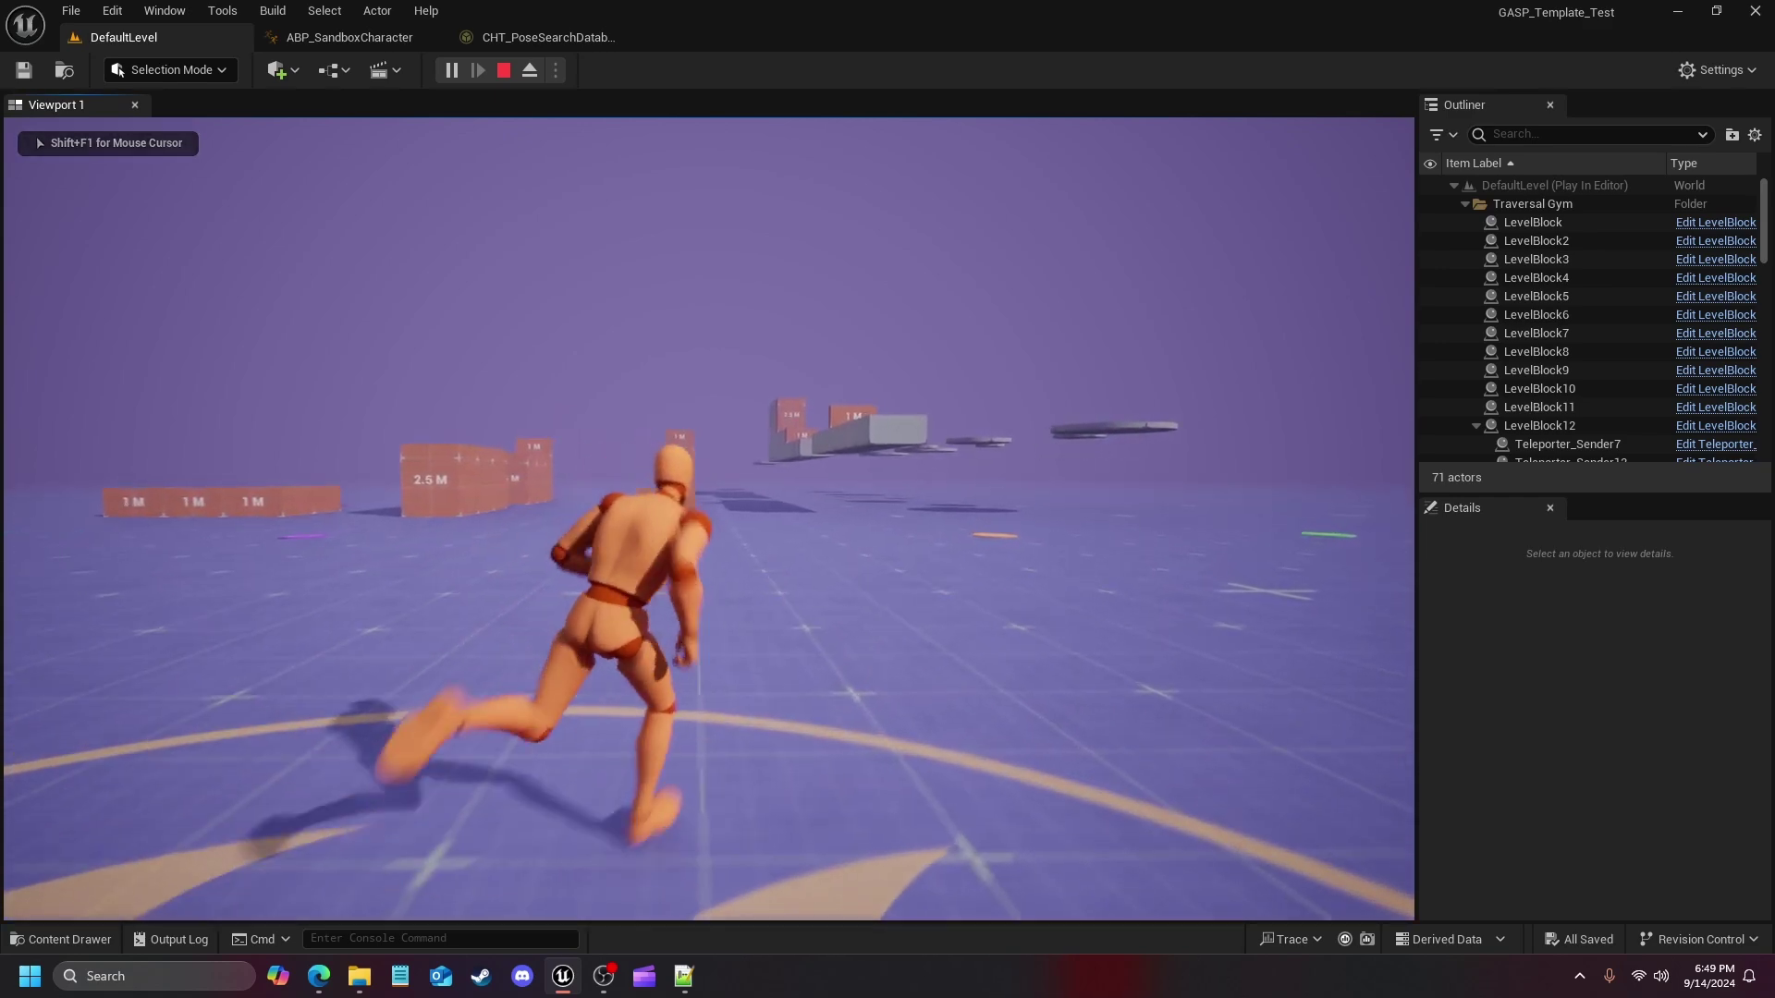
{"action": "key", "text": "w"}
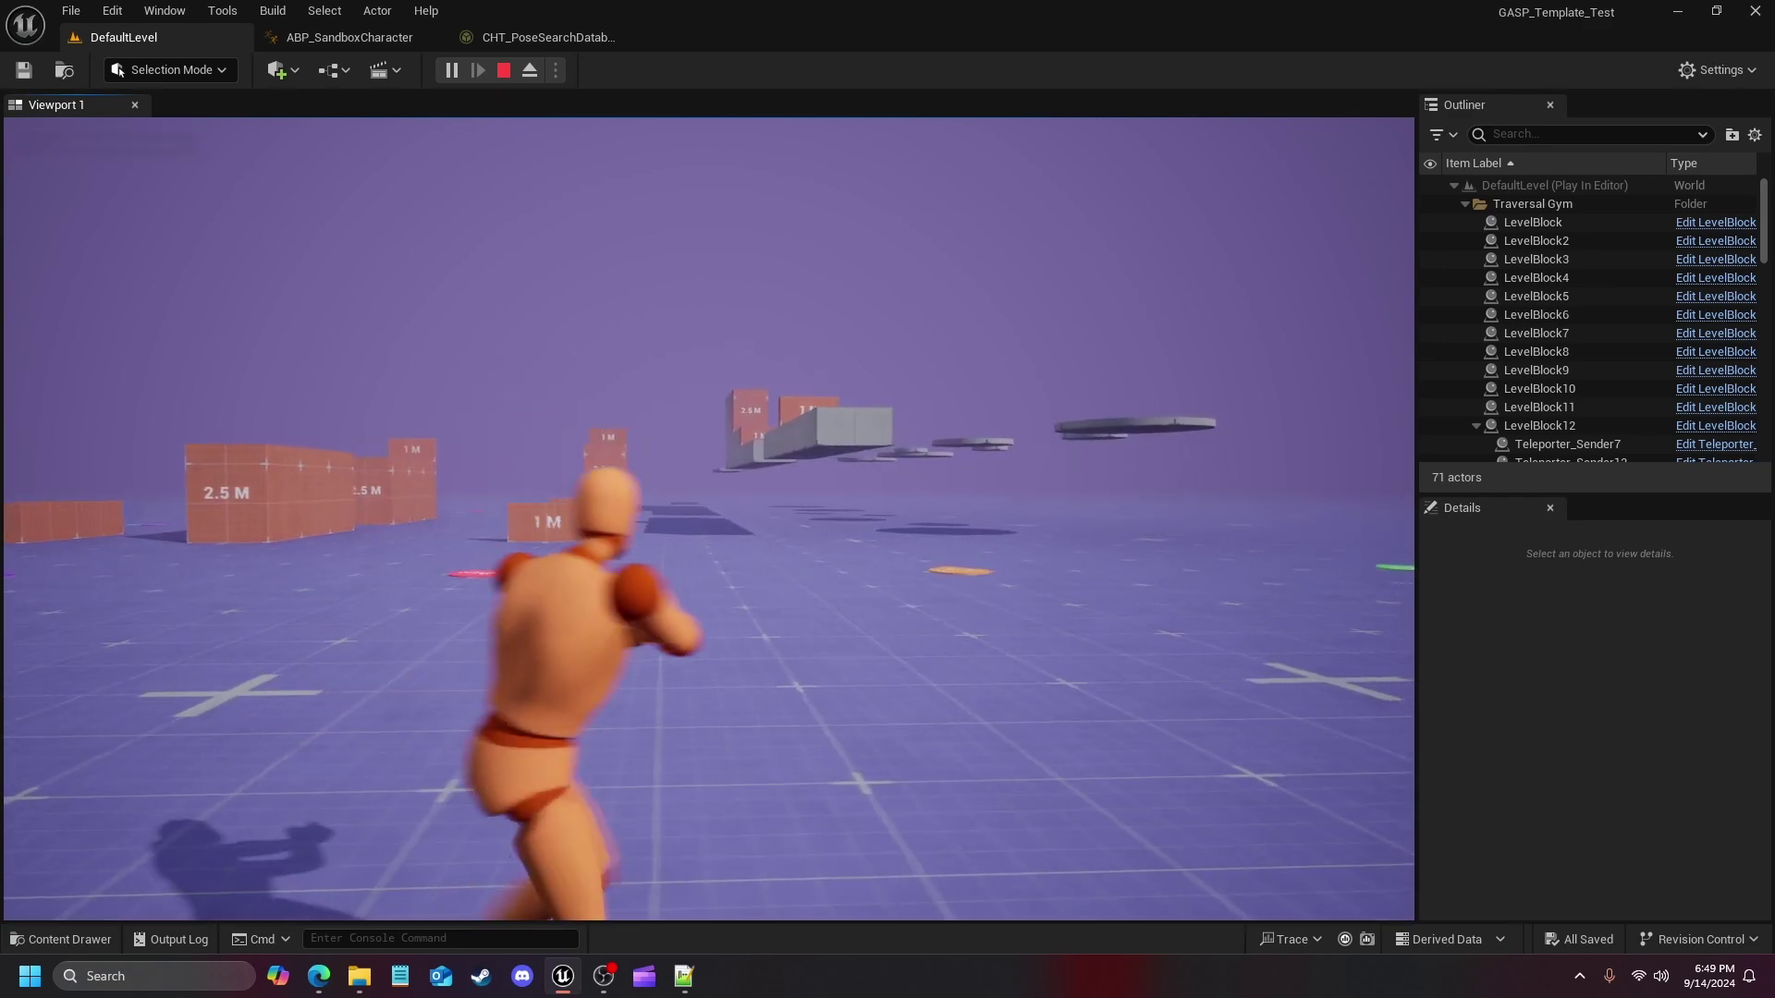
{"action": "key", "text": "w"}
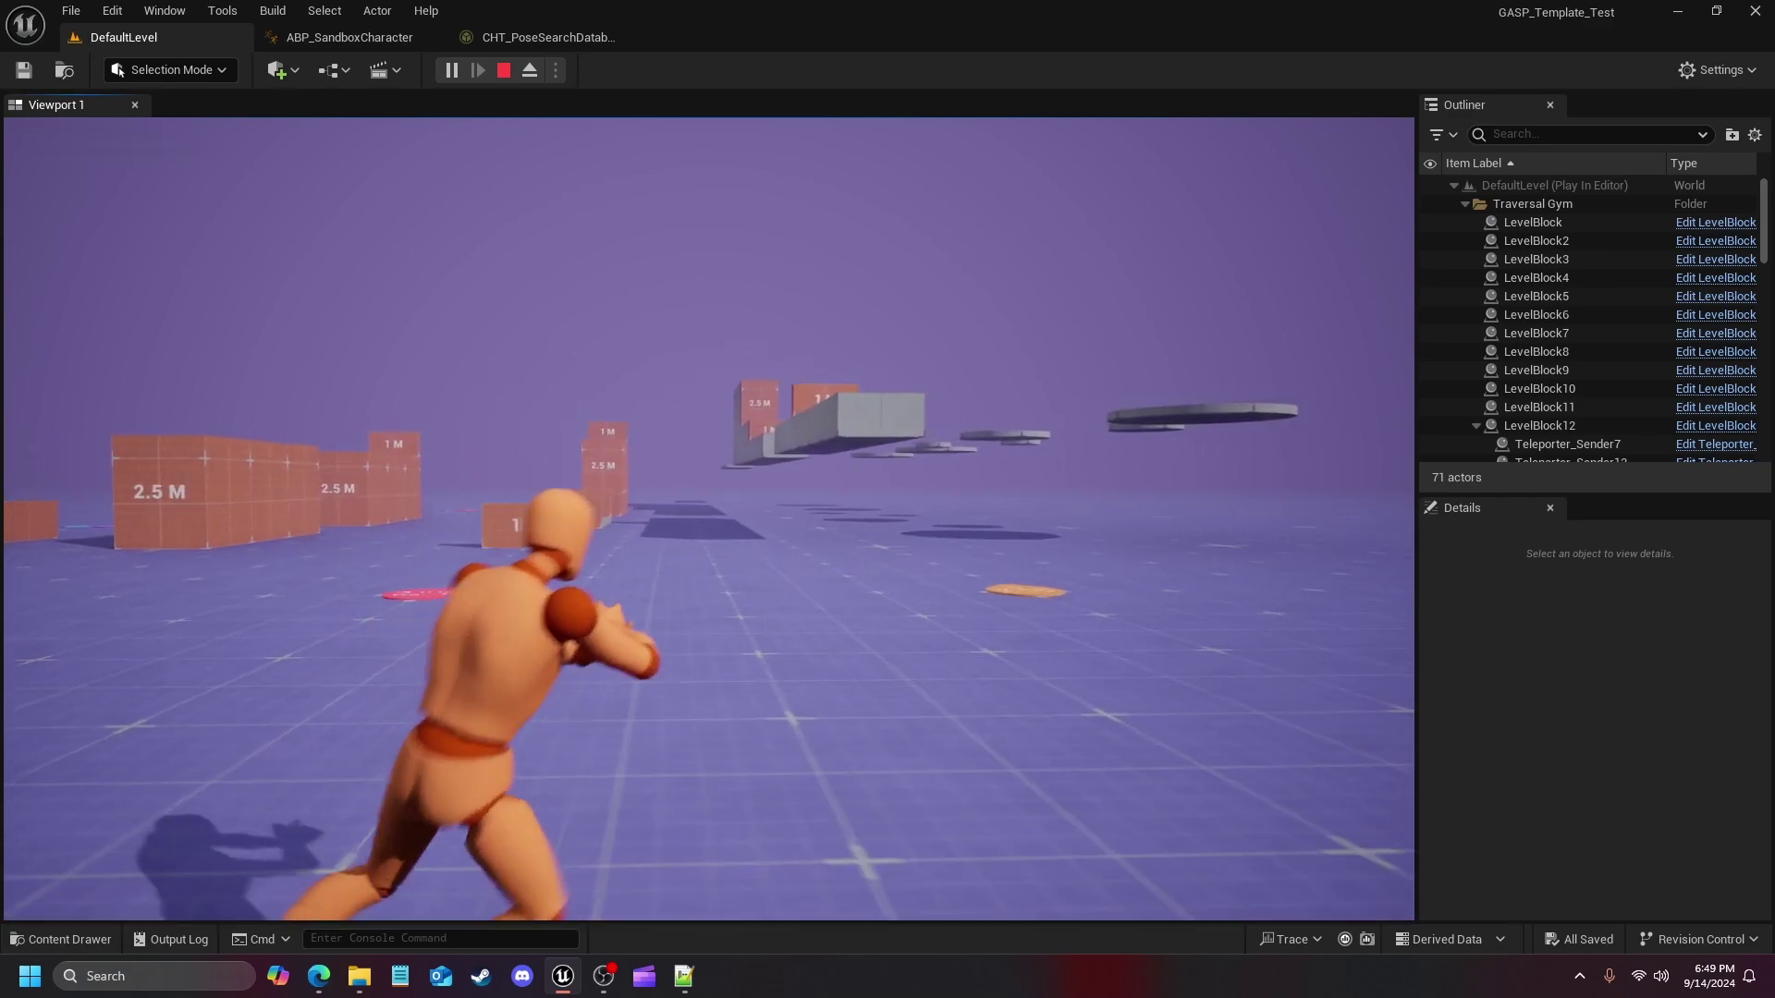
{"action": "key", "text": "w"}
Toggle the character between crouching and standing while moving with the pistol aimed to check the stance transitions
{"action": "key", "text": "c"}
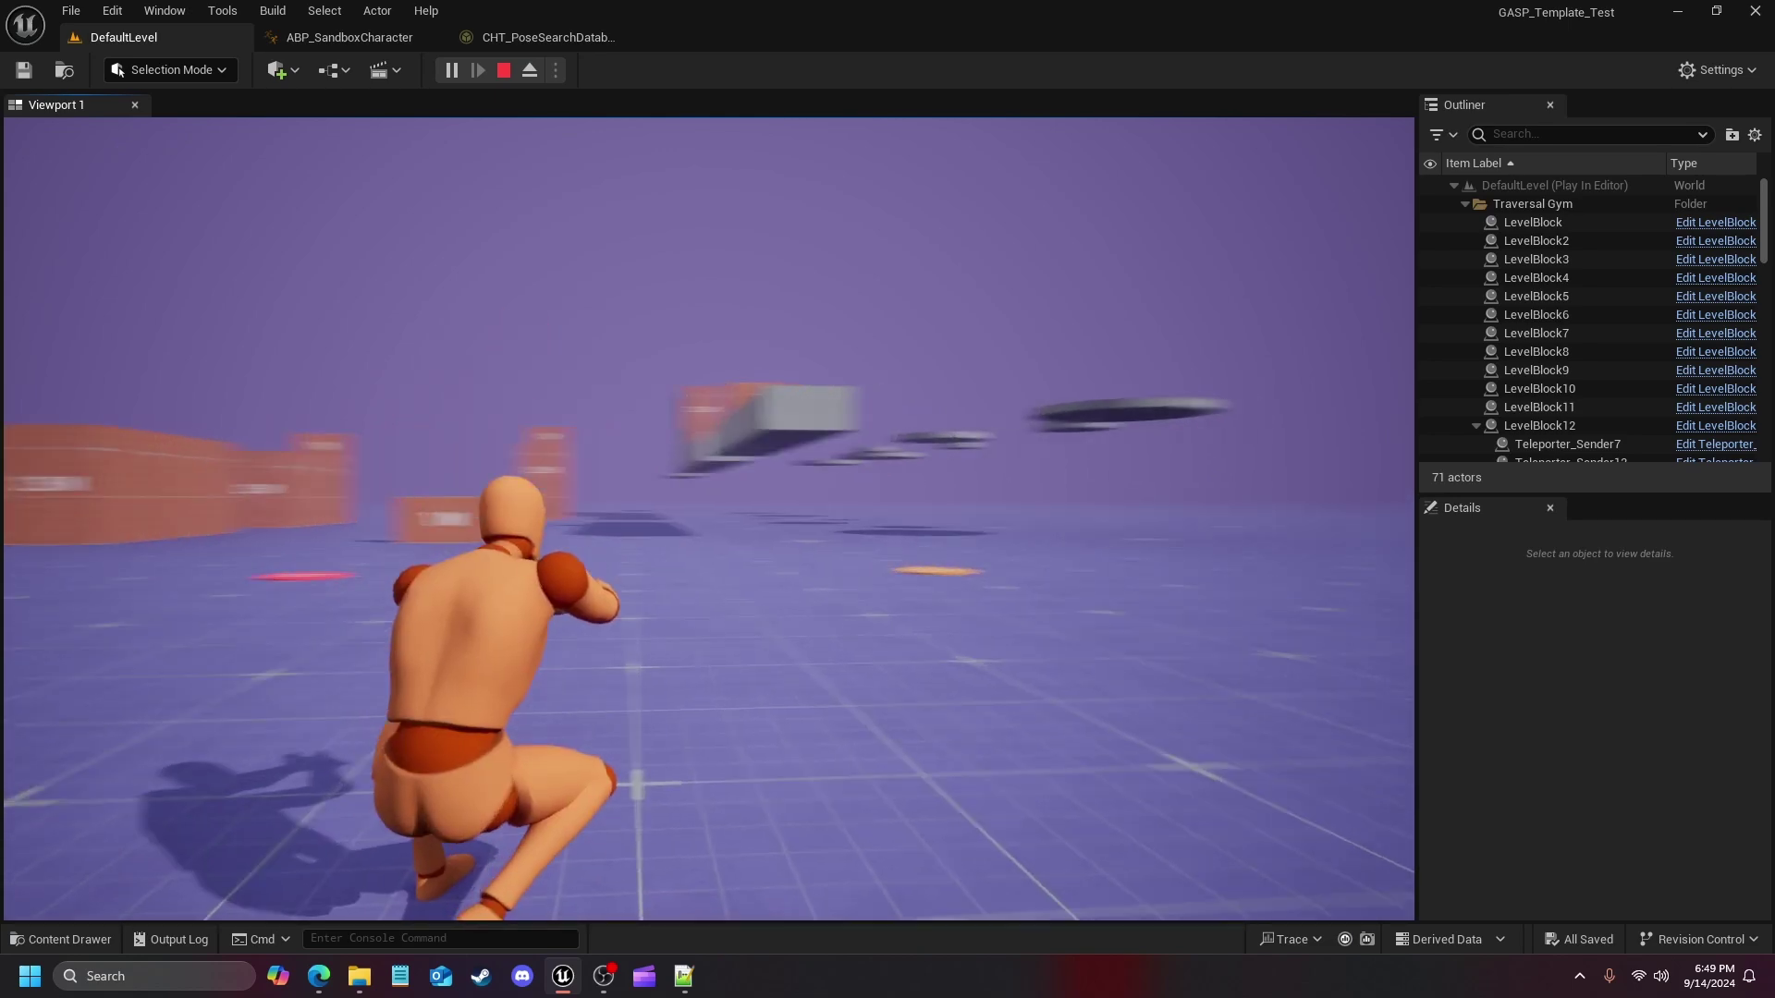
{"action": "key", "text": "w"}
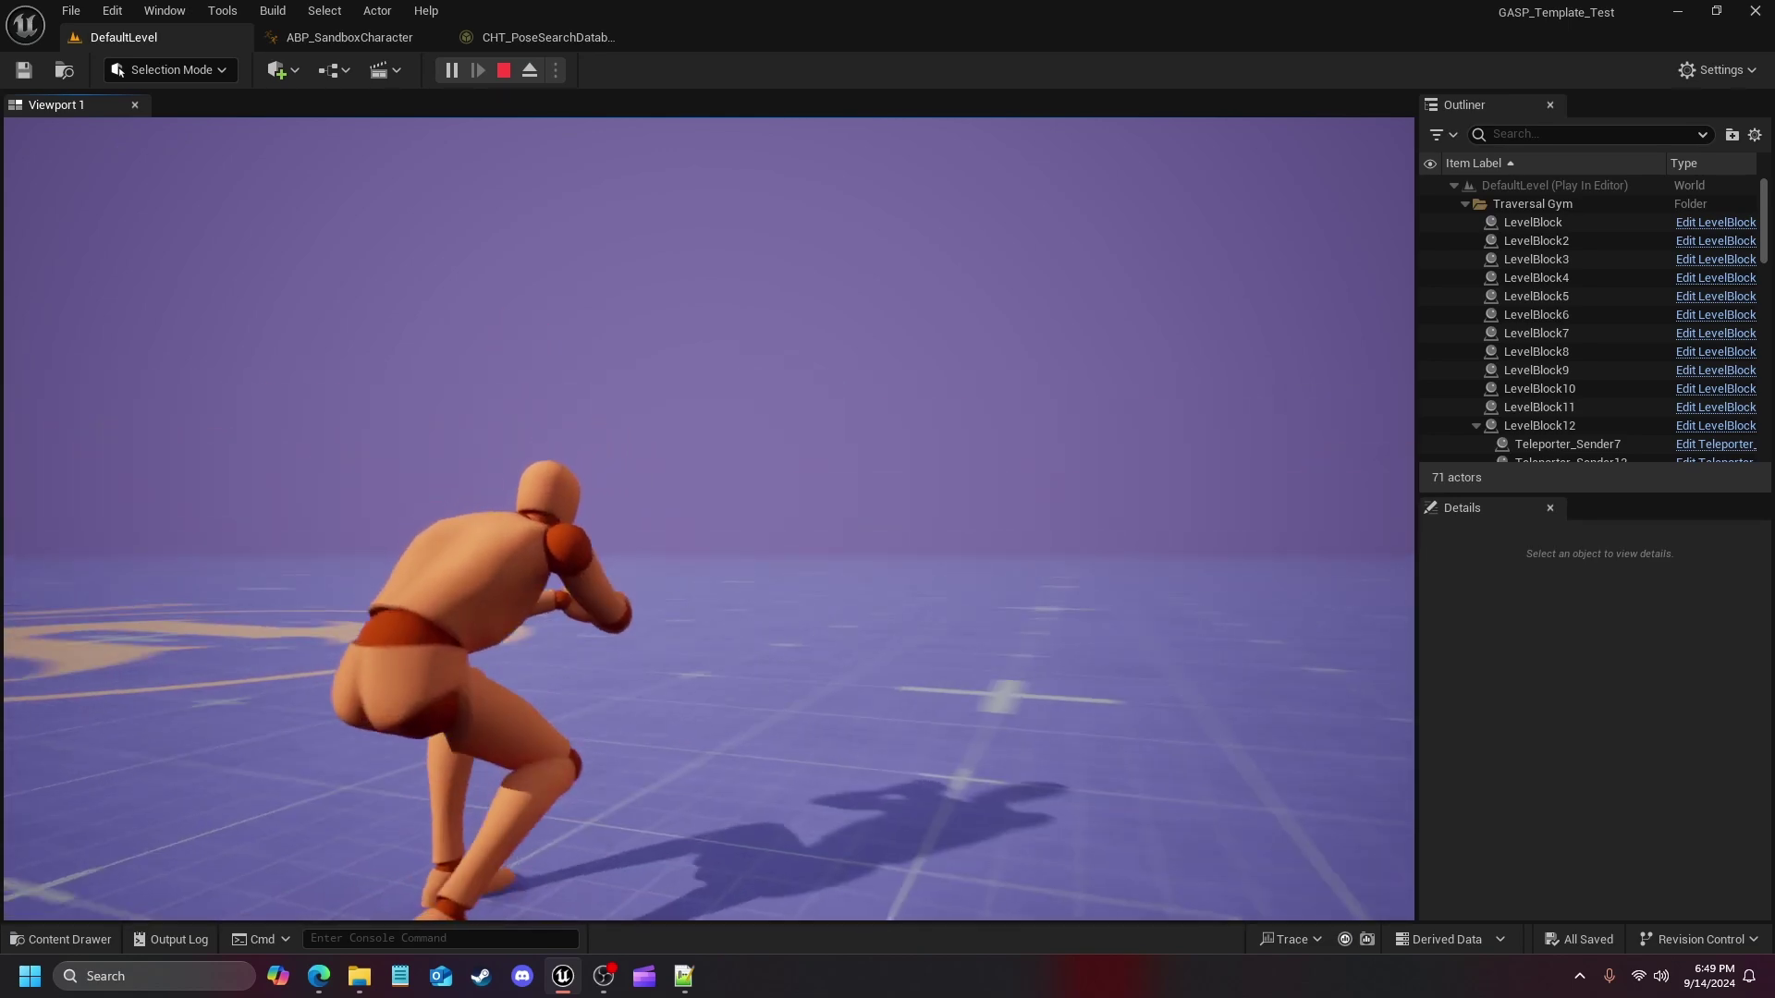
{"action": "key", "text": "w"}
{"action": "key", "text": "c"}
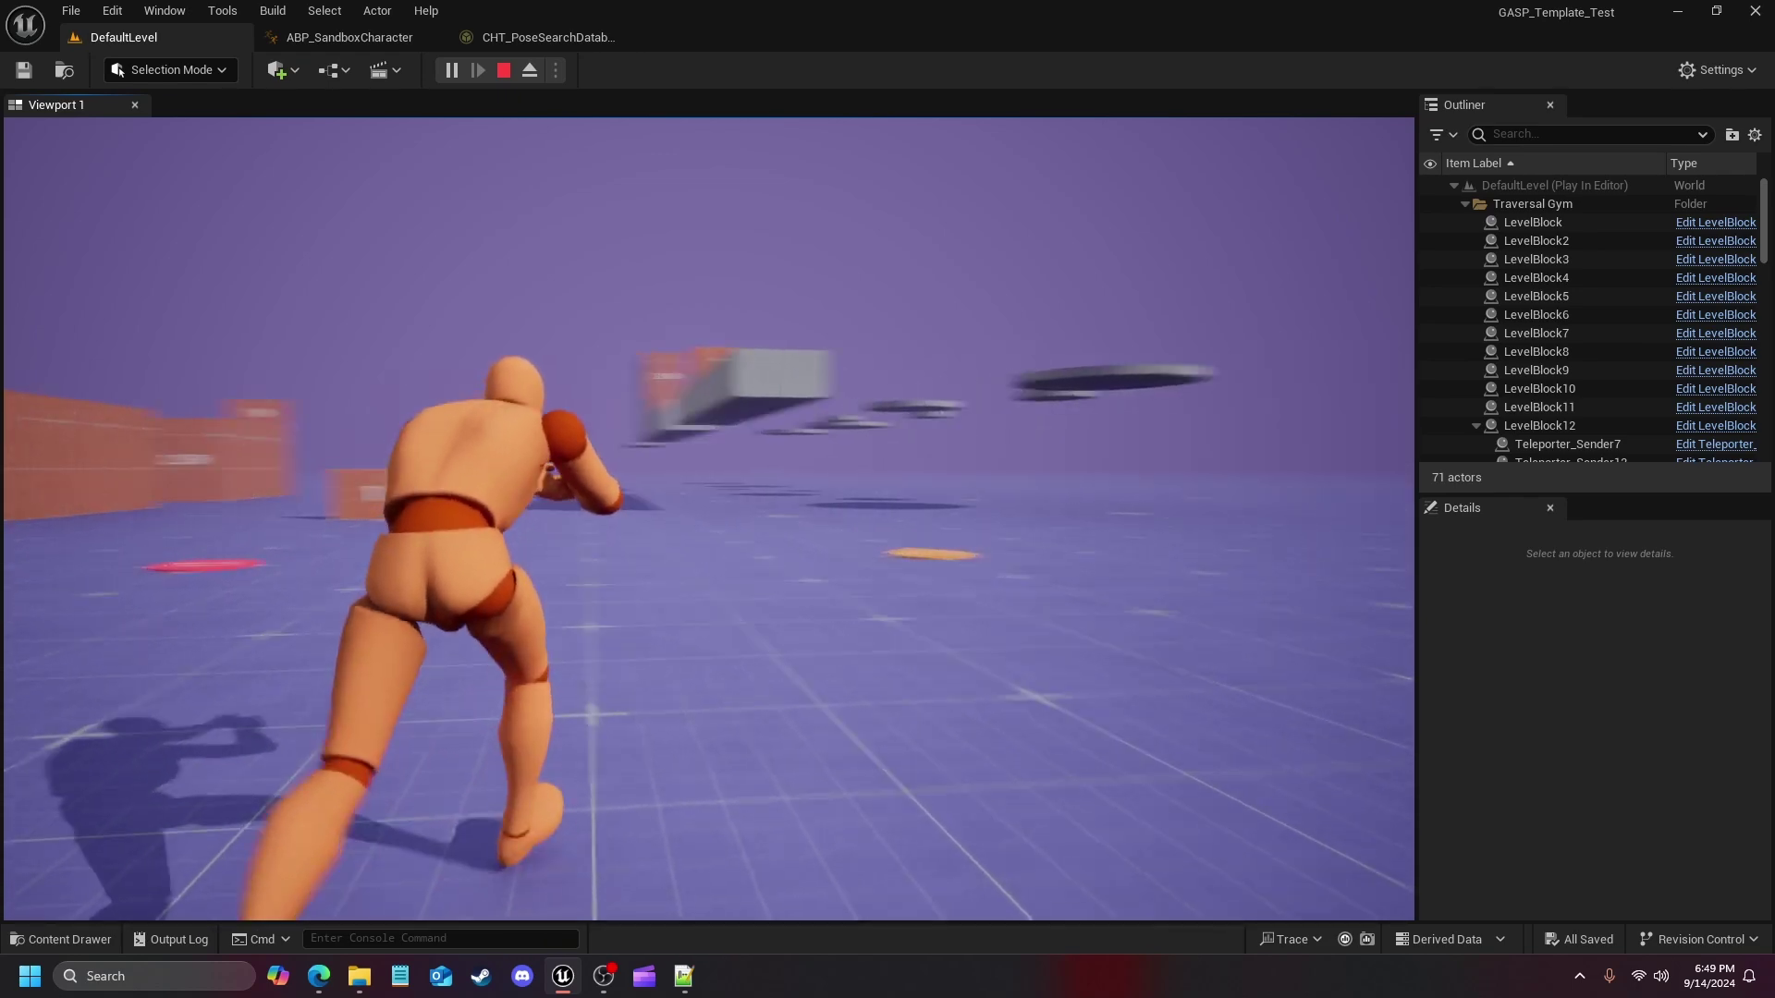
{"action": "key", "text": "c"}
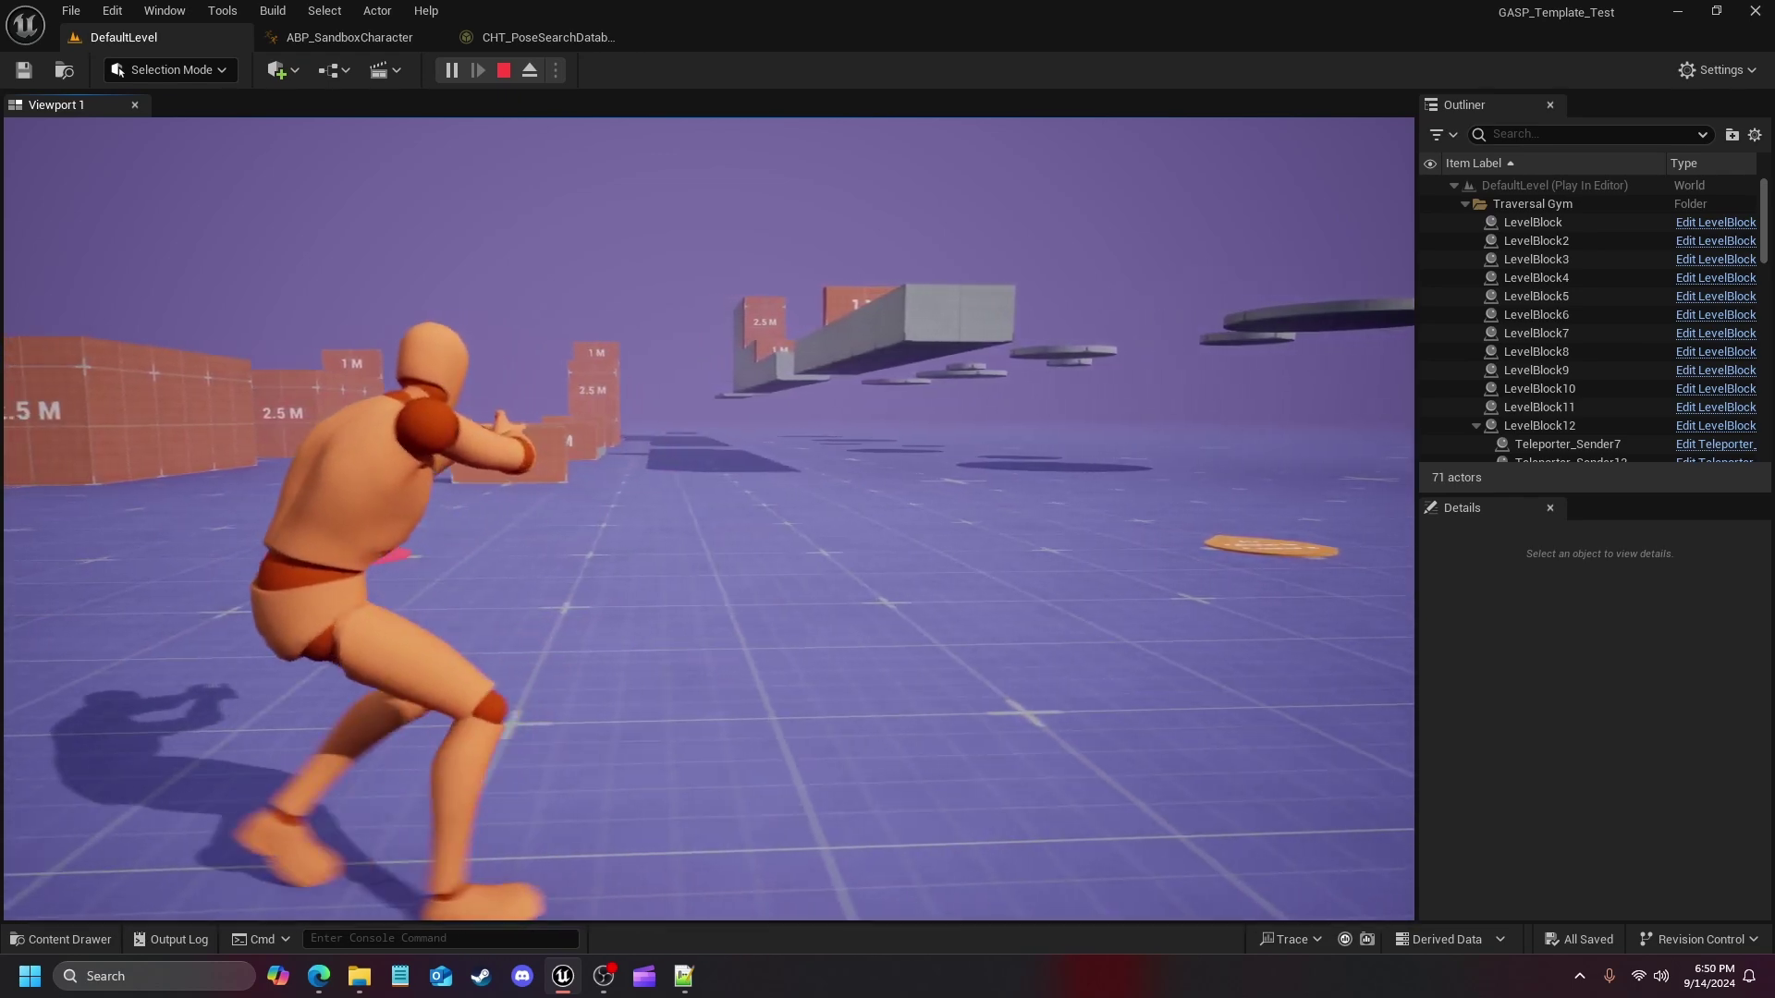
Walk the crouched, aiming character in different directions to examine the pistol crouch starts, stops and turns
{"action": "key", "text": "w"}
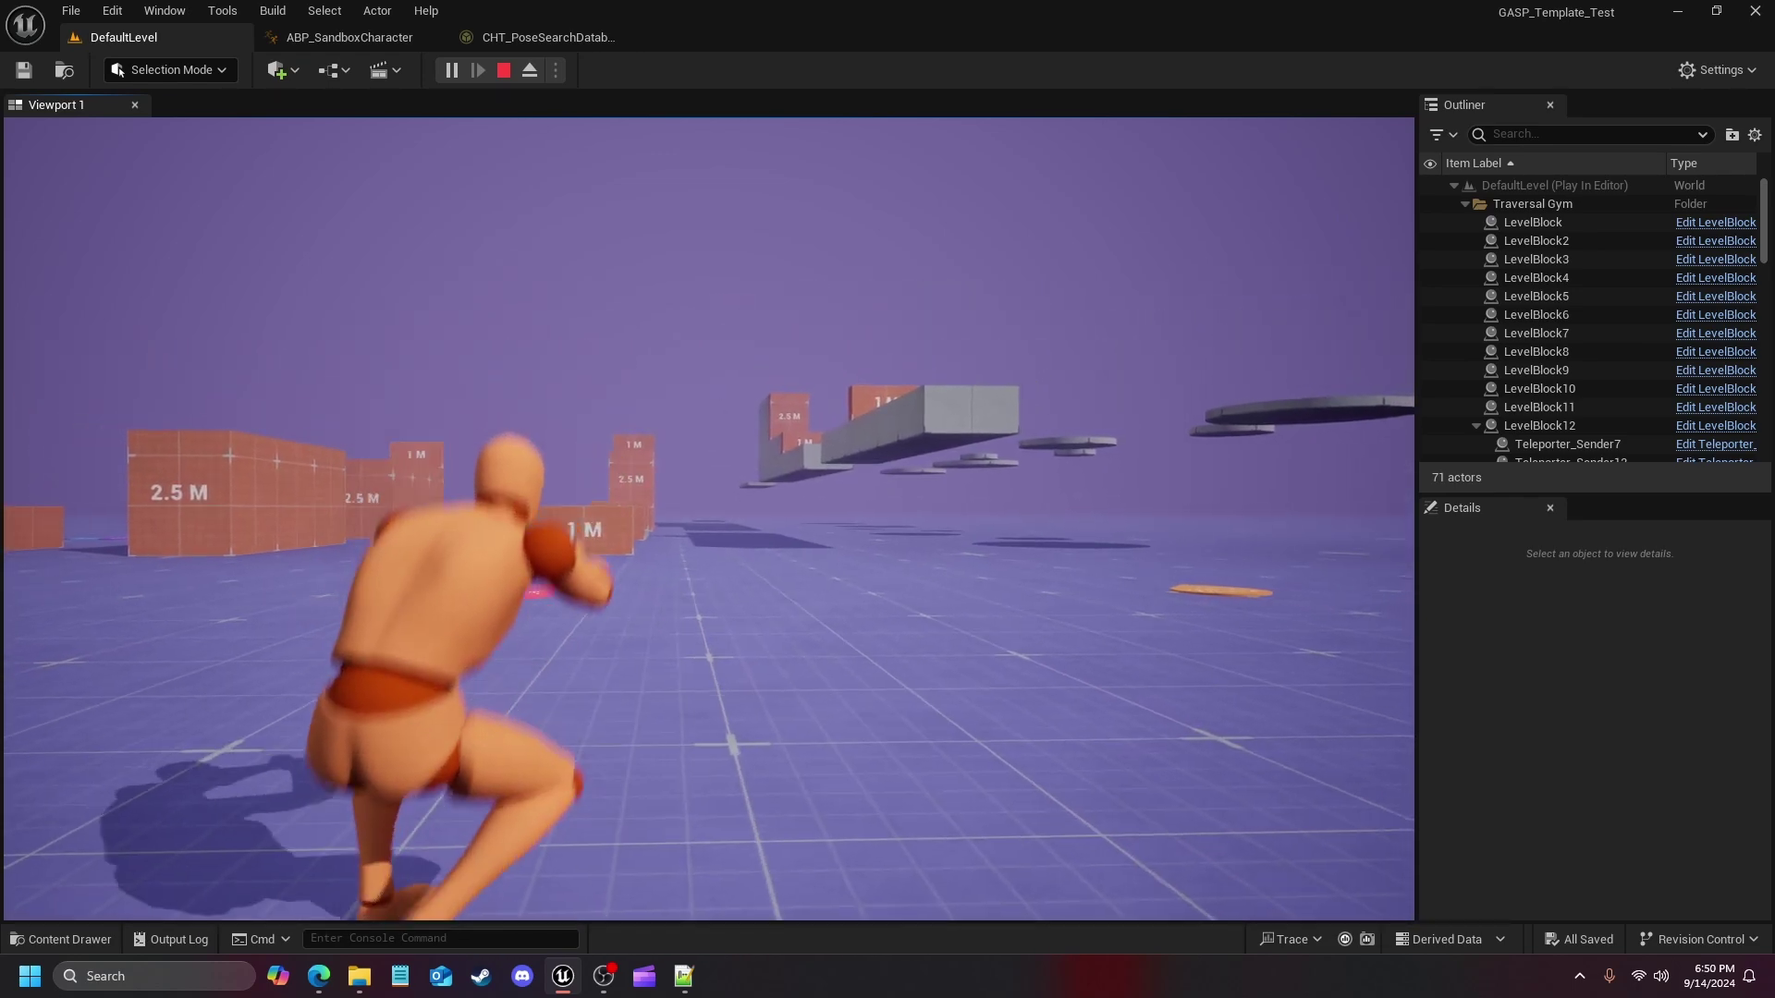
{"action": "key", "text": "w"}
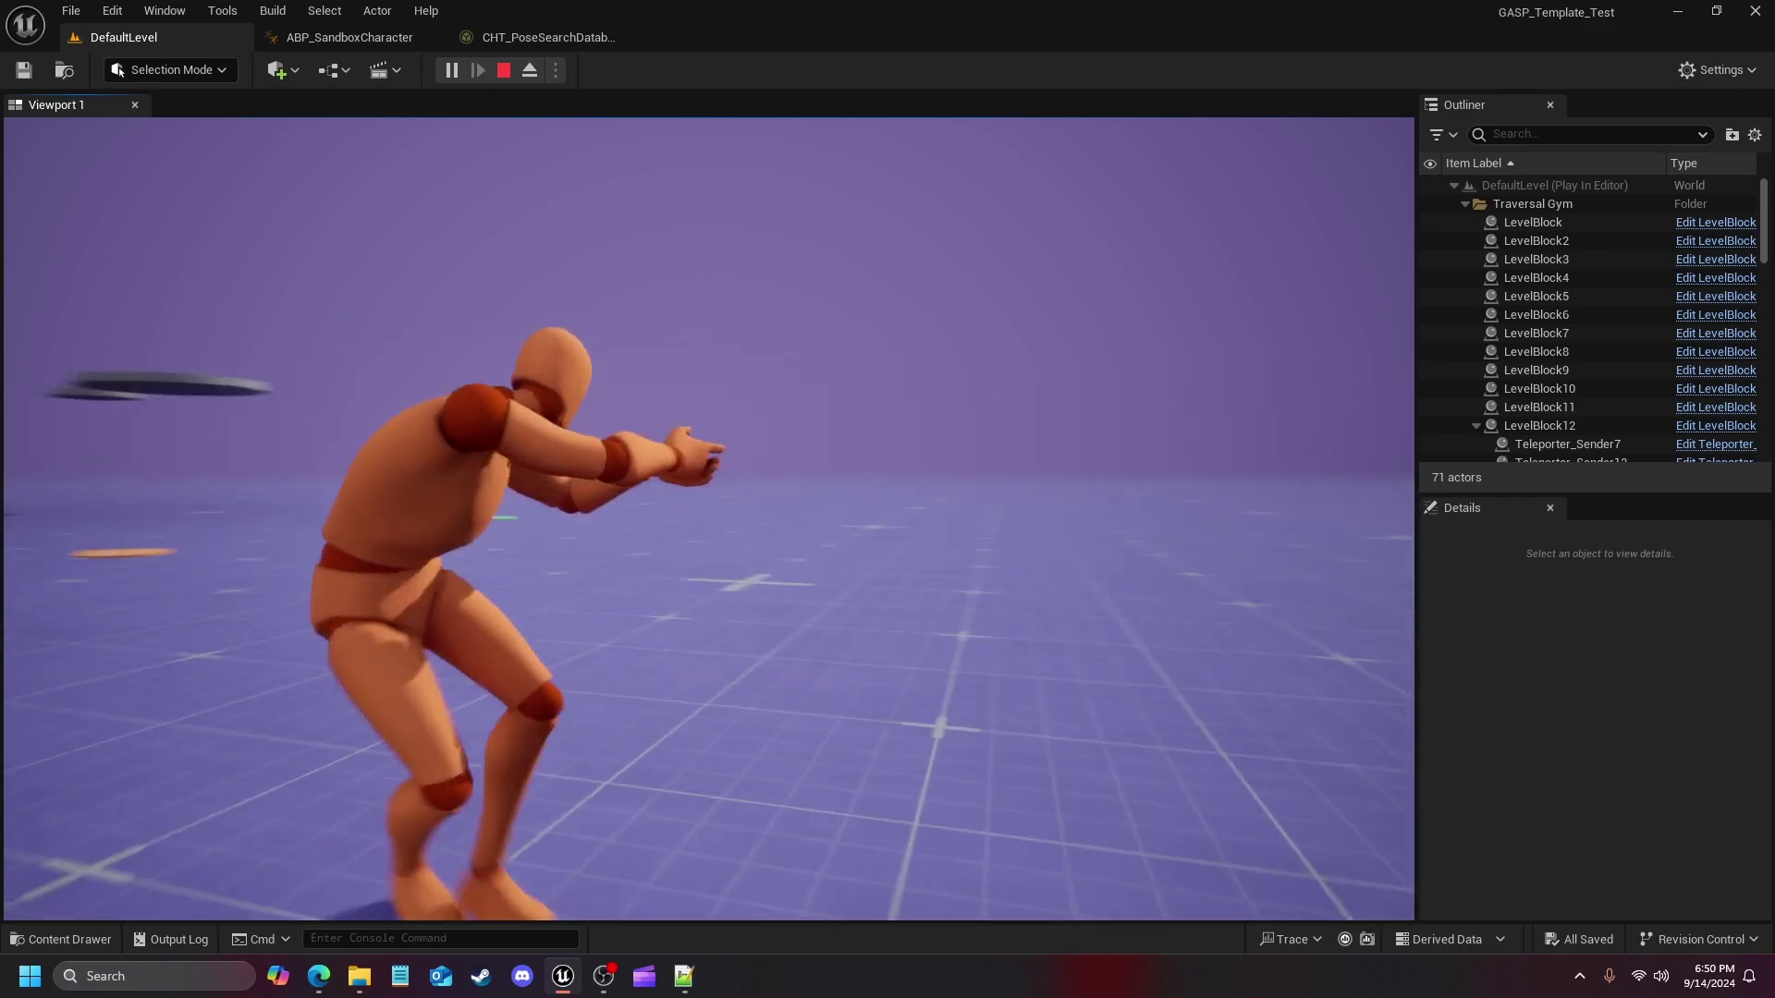
{"action": "key", "text": "w"}
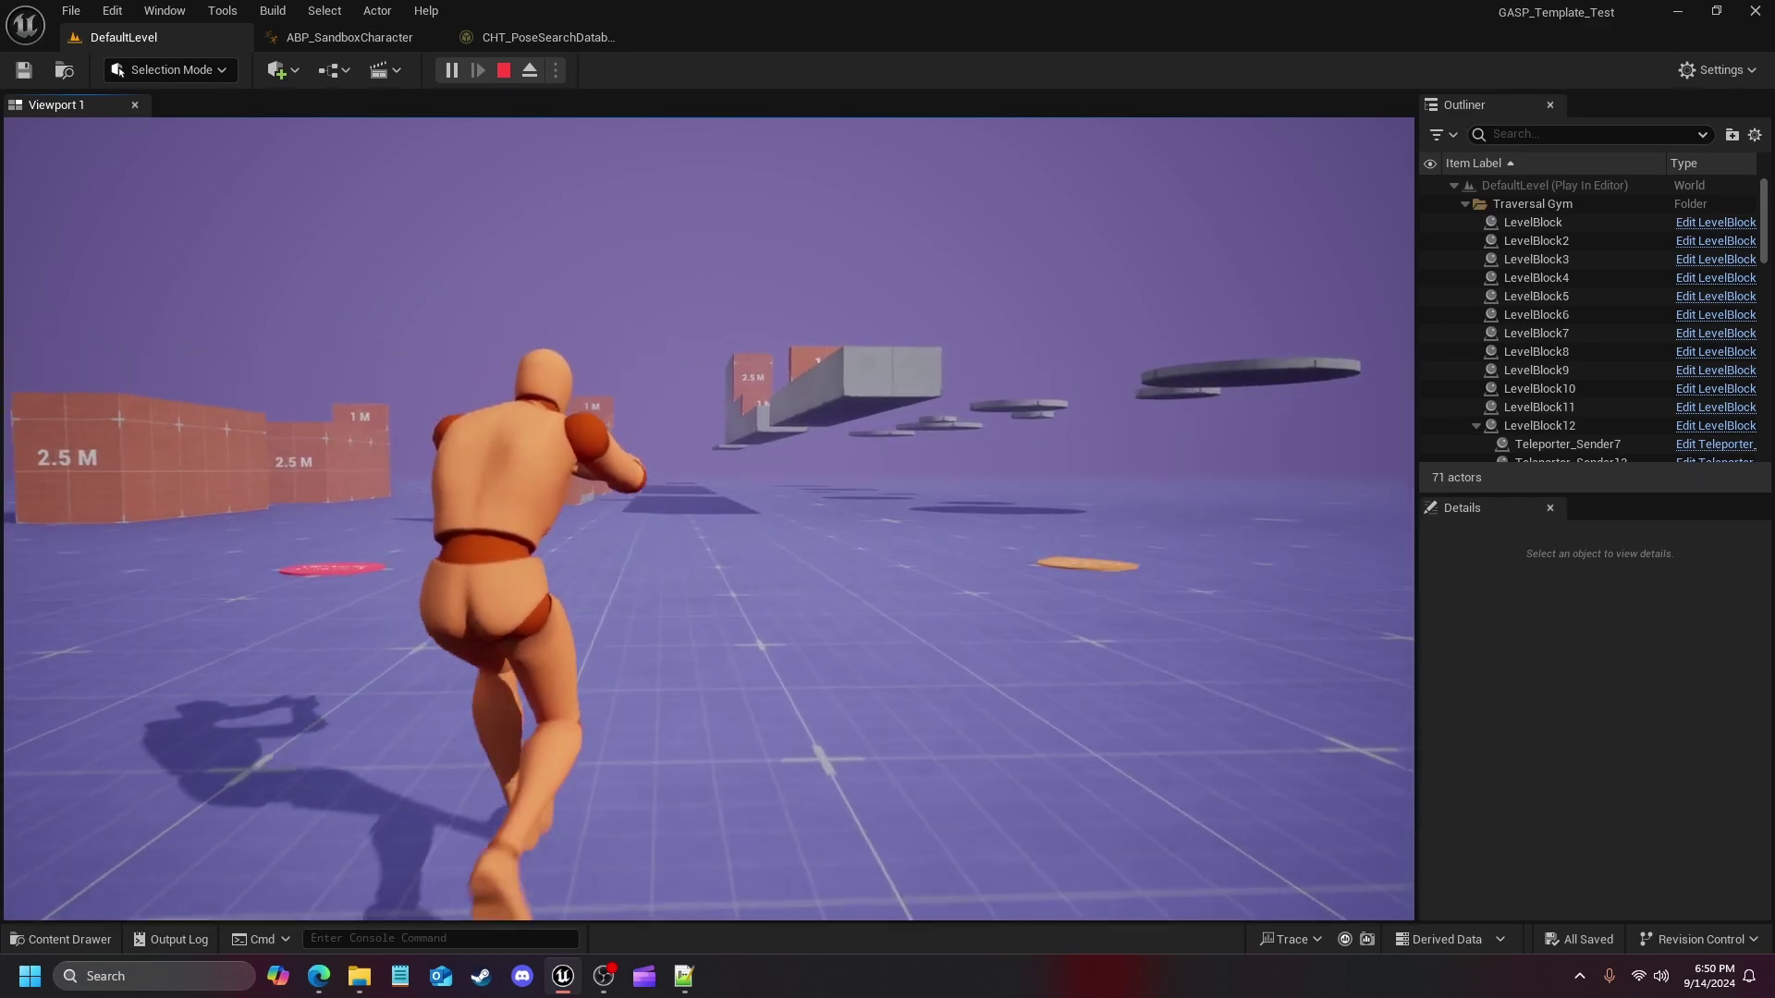
{"action": "key", "text": "w"}
{"action": "key", "text": "w"}
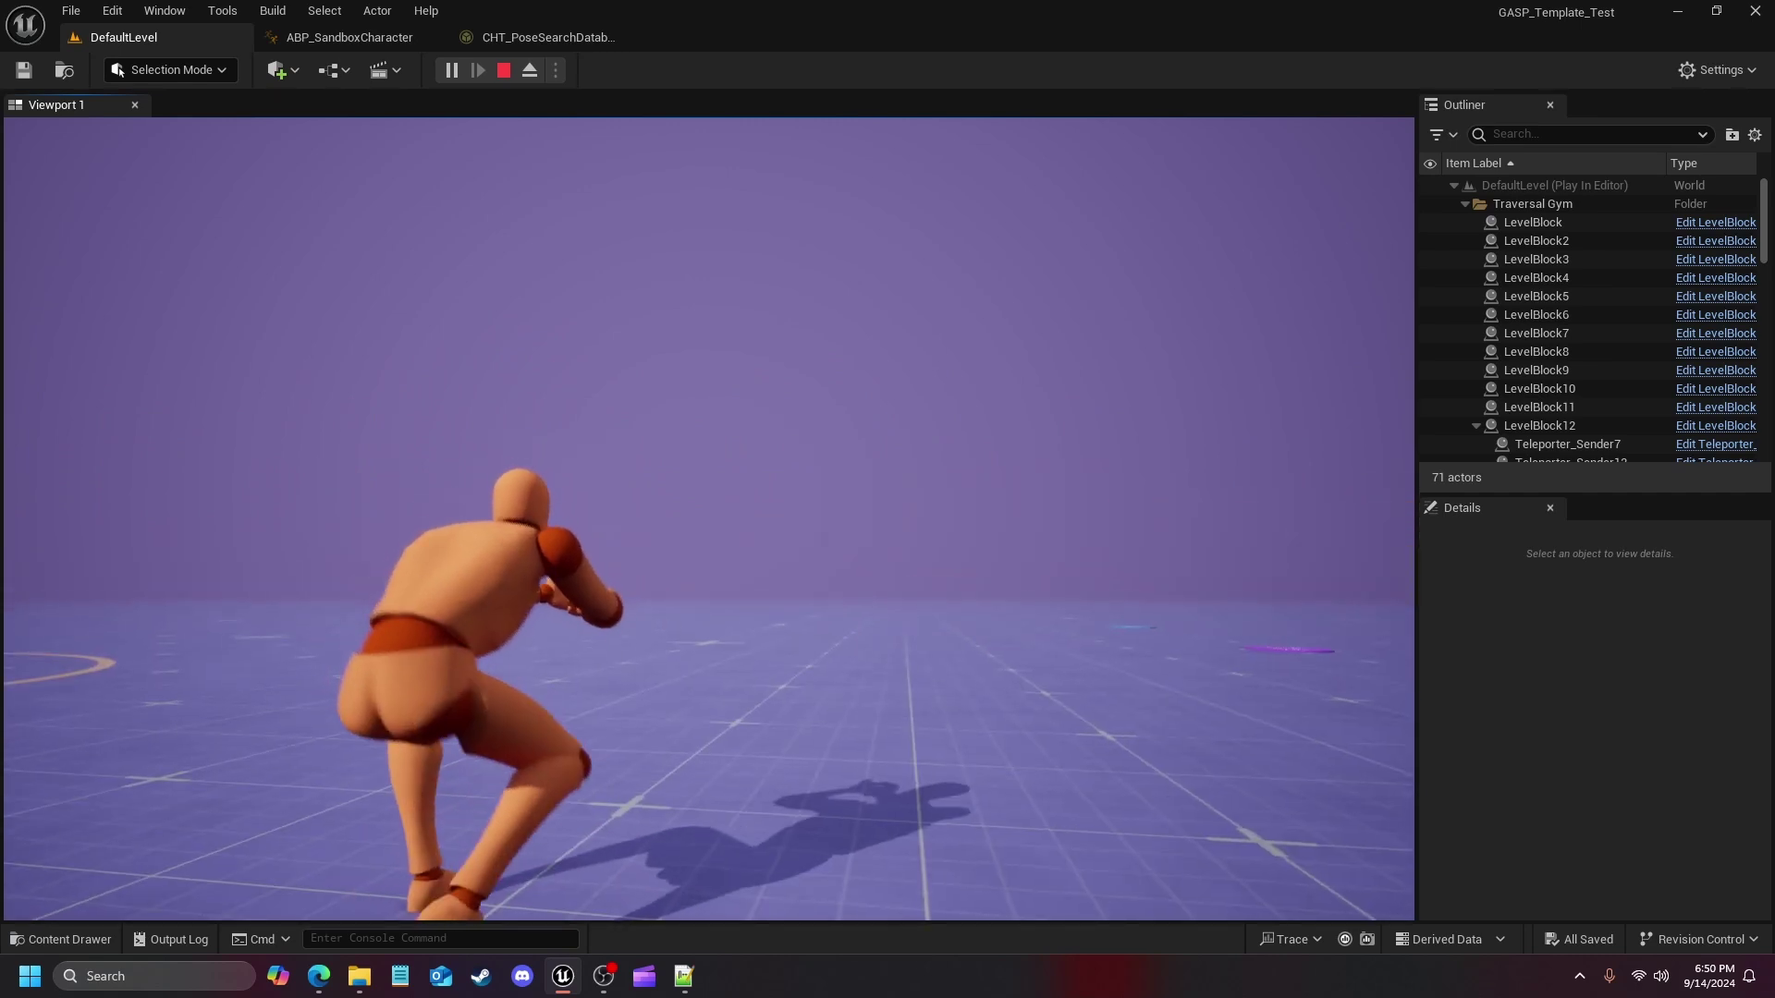
{"action": "key", "text": "w"}
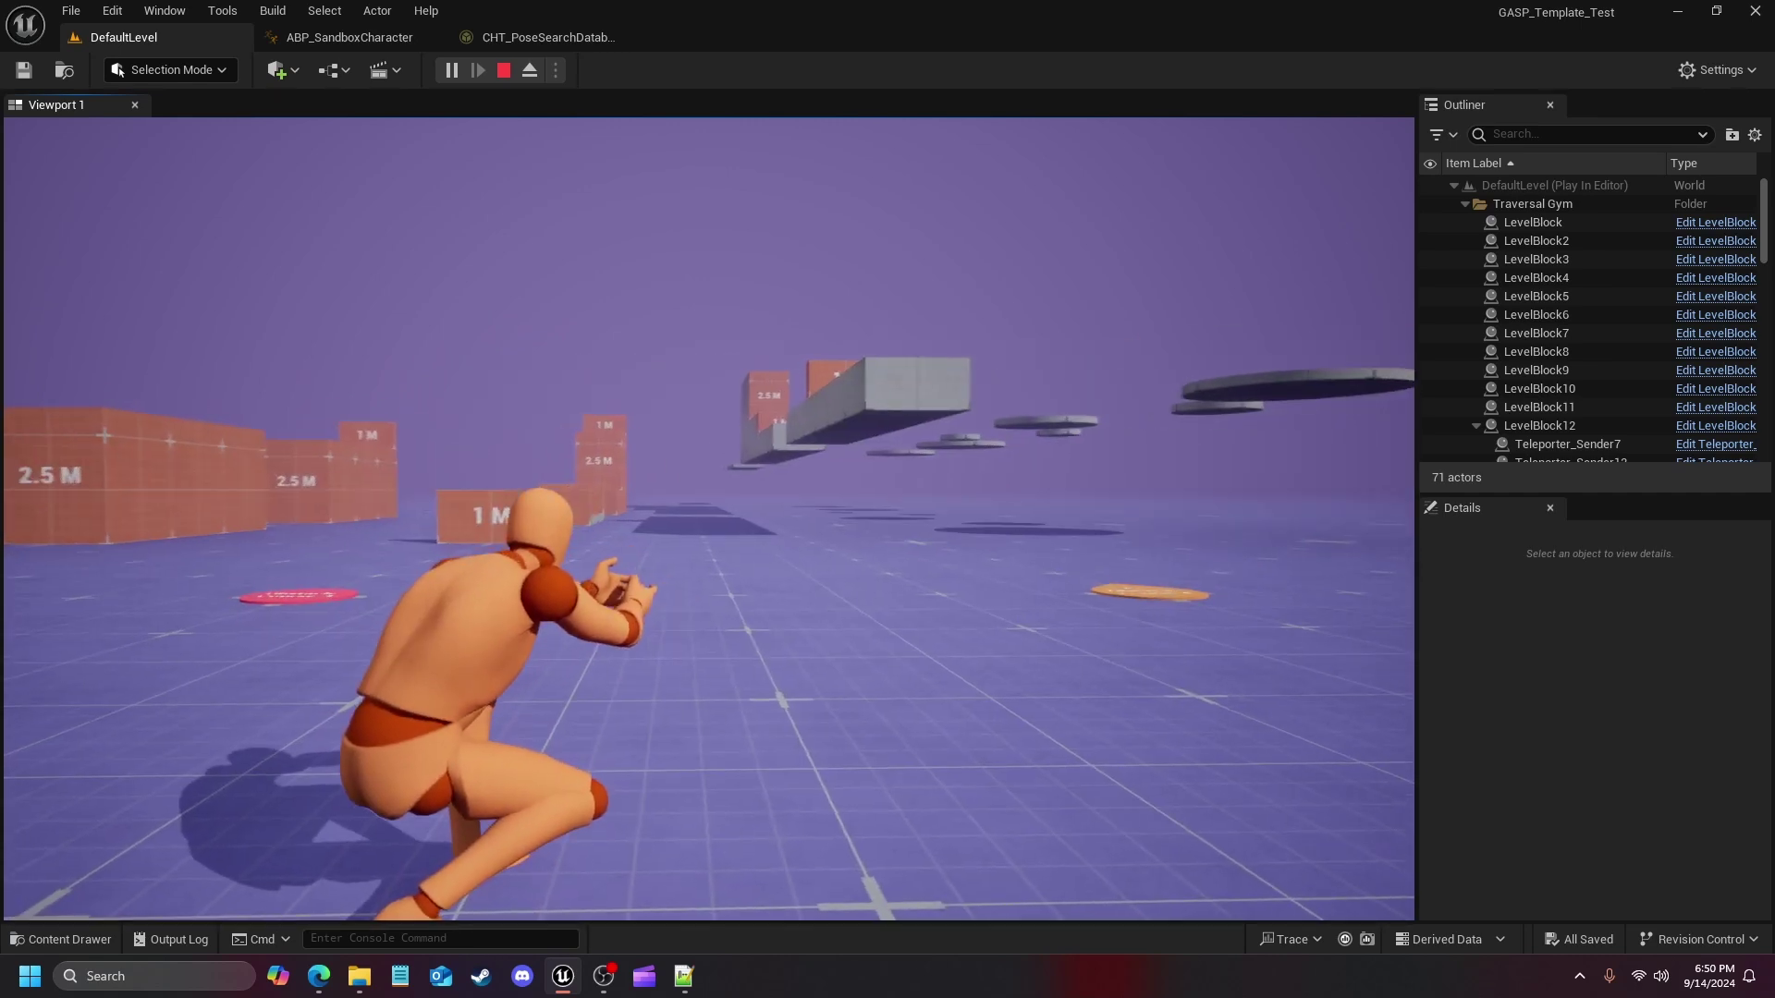